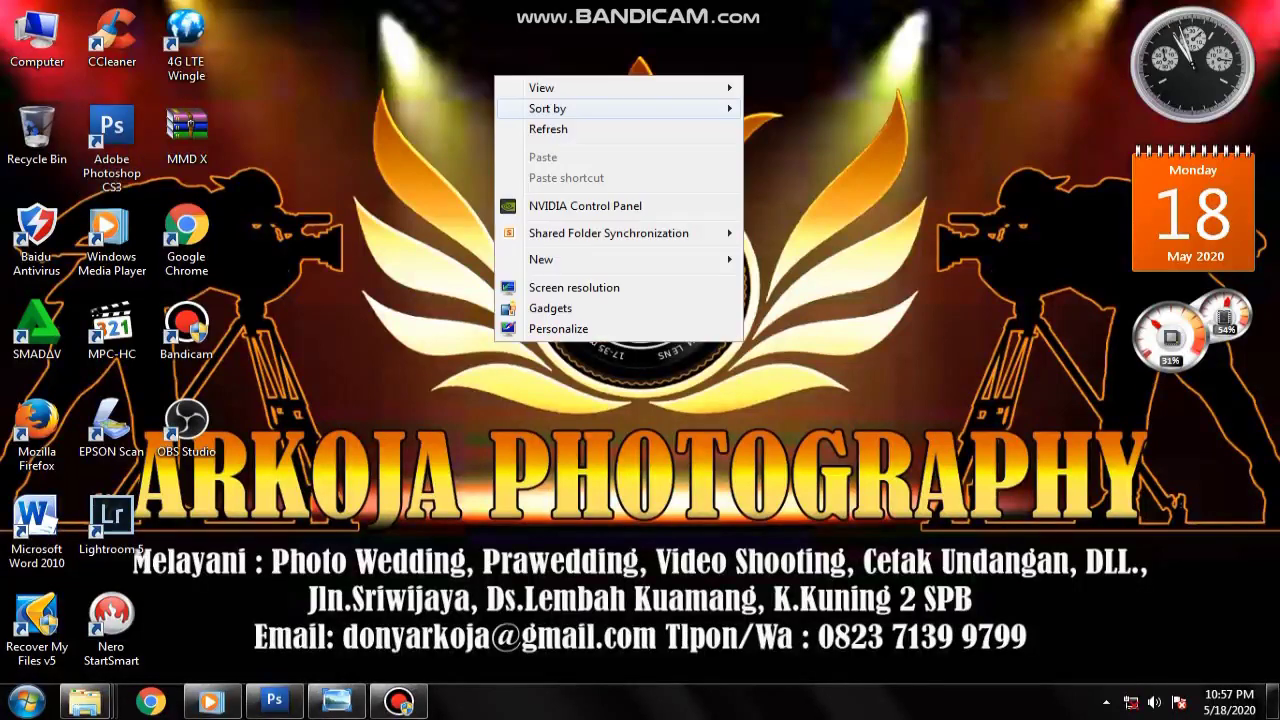
- Launch Adobe Photoshop CS3 from its desktop shortcut
left_click(535, 130)
right_click(105, 112)
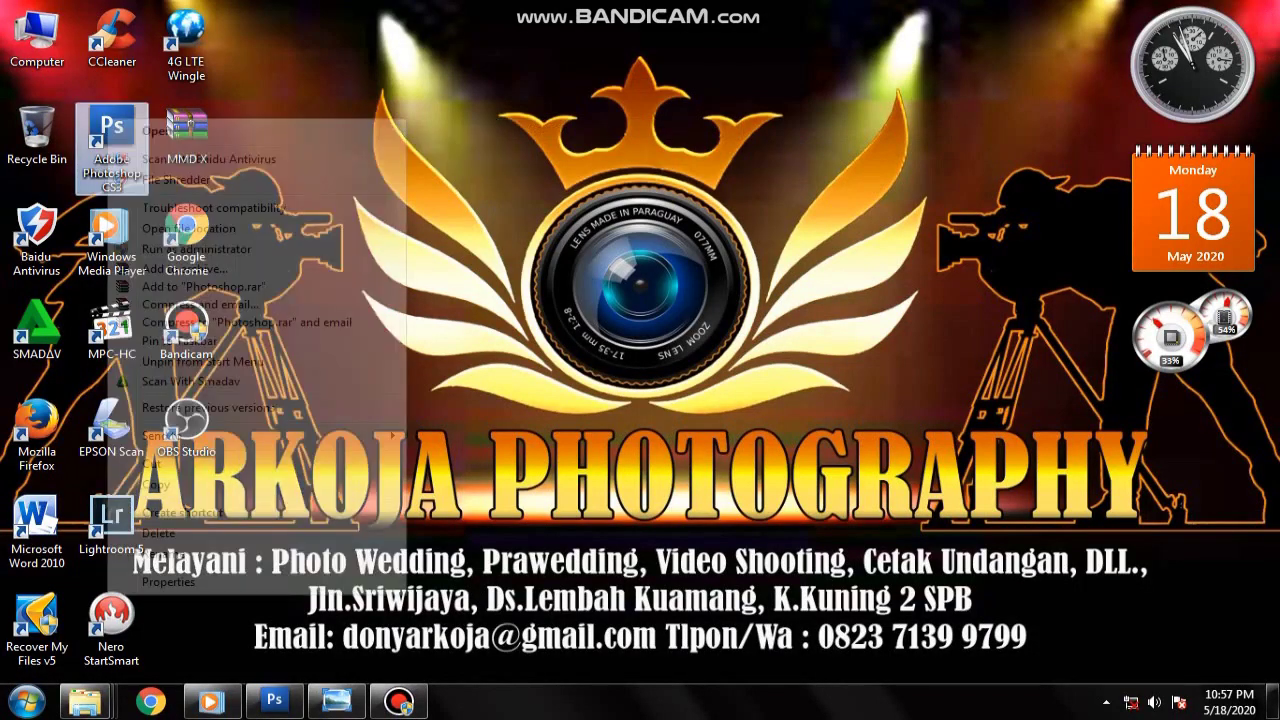
left_click(140, 128)
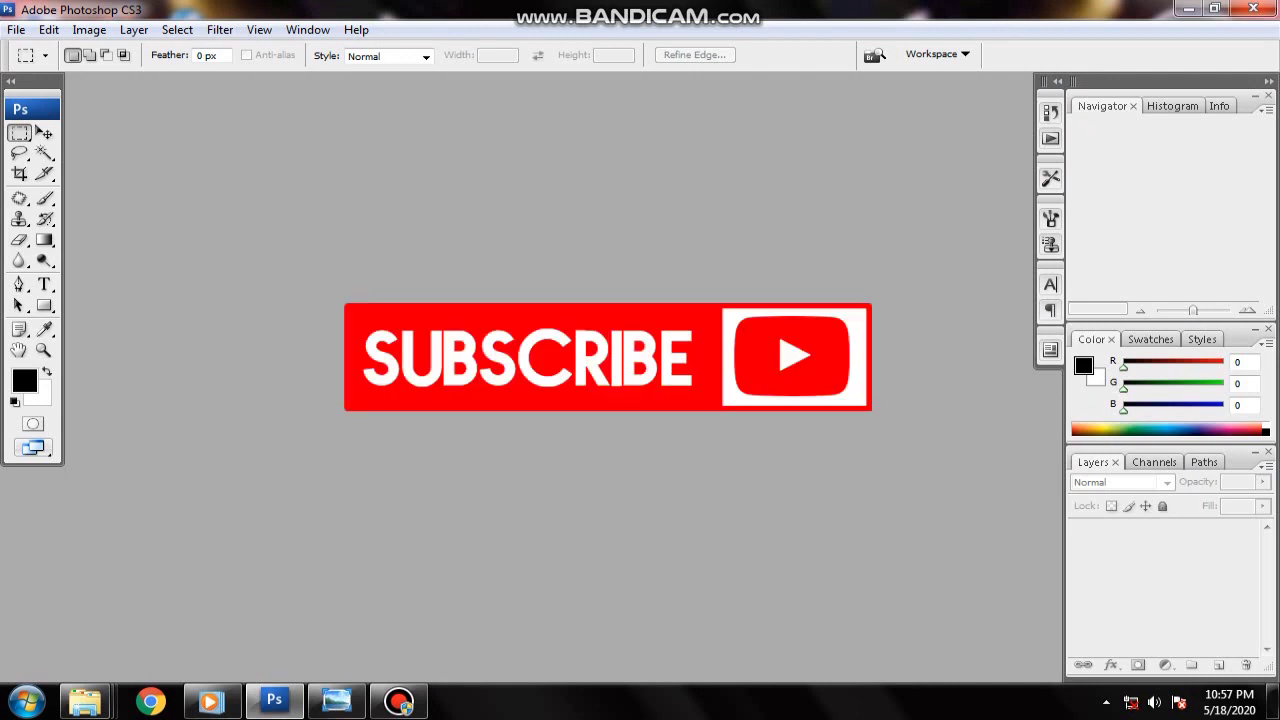
- Open ARJ_5796.JPG from the D:\1 PROJEC folder via File > Open
key("alt+f")
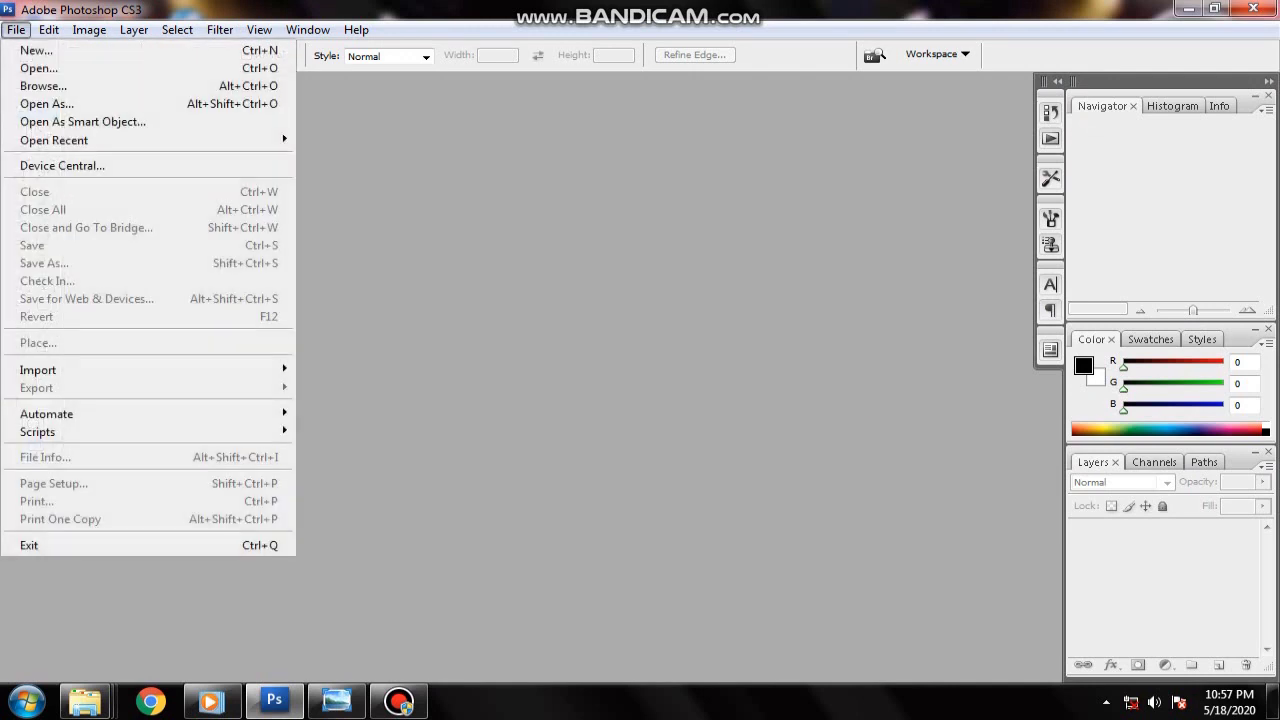
key("Down")
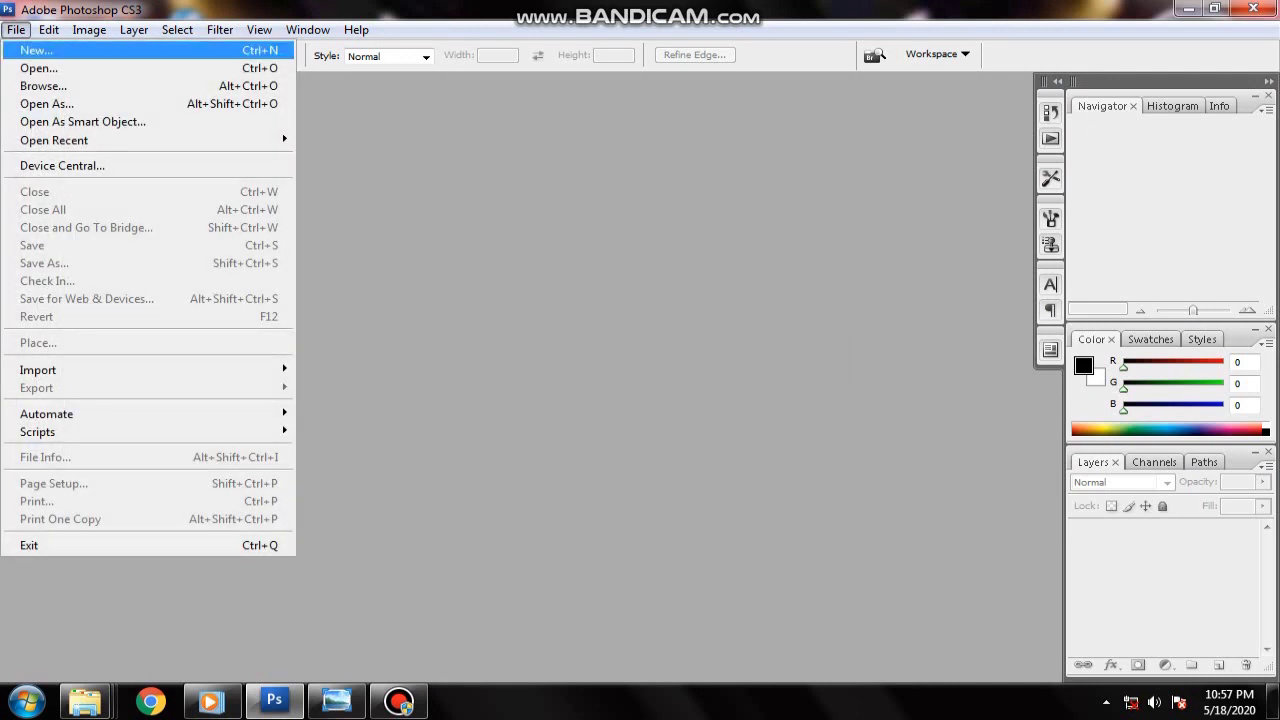
key("Down")
key("Down")
key("Down")
key("Up")
key("Up")
key("Return")
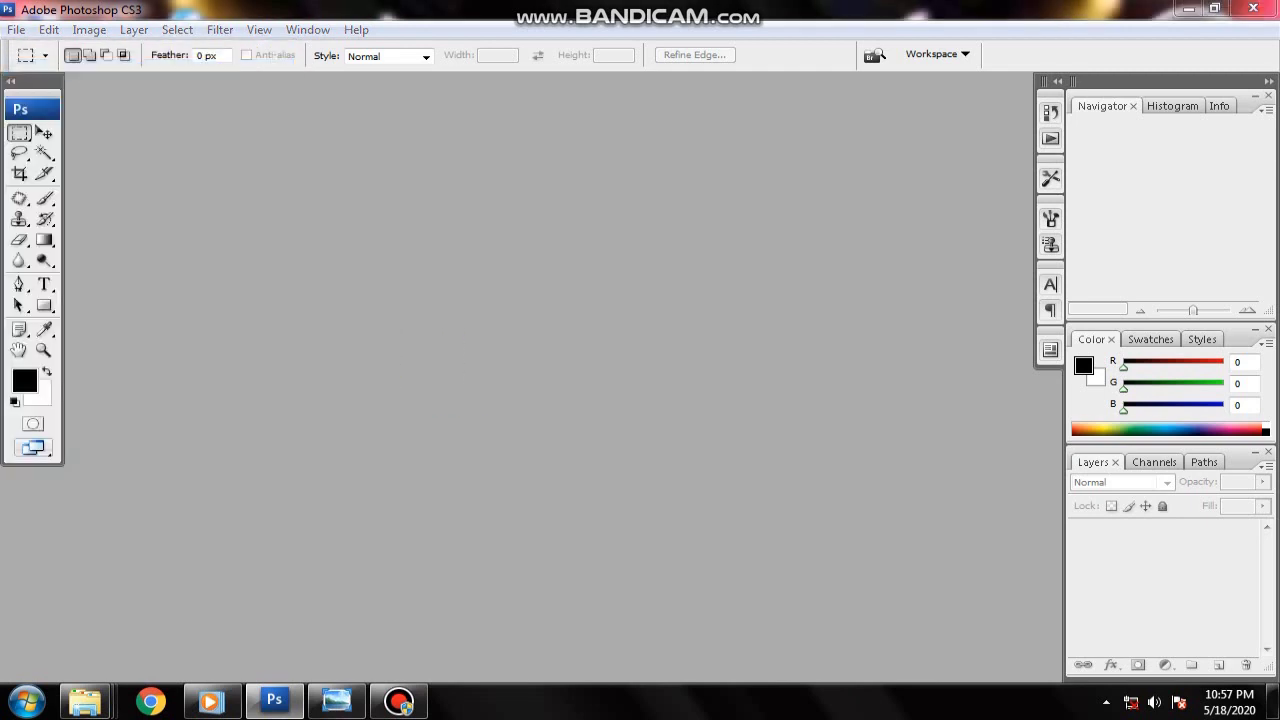
left_click(177, 241)
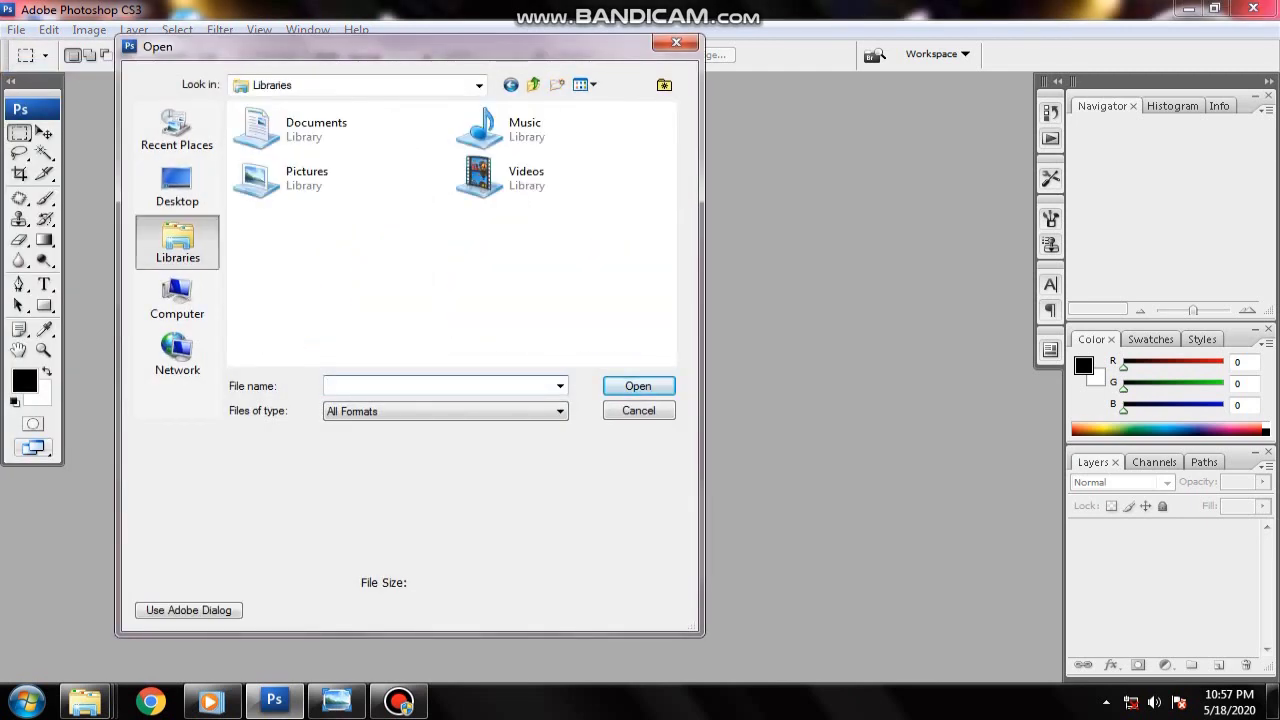
left_click(177, 300)
double_click(340, 195)
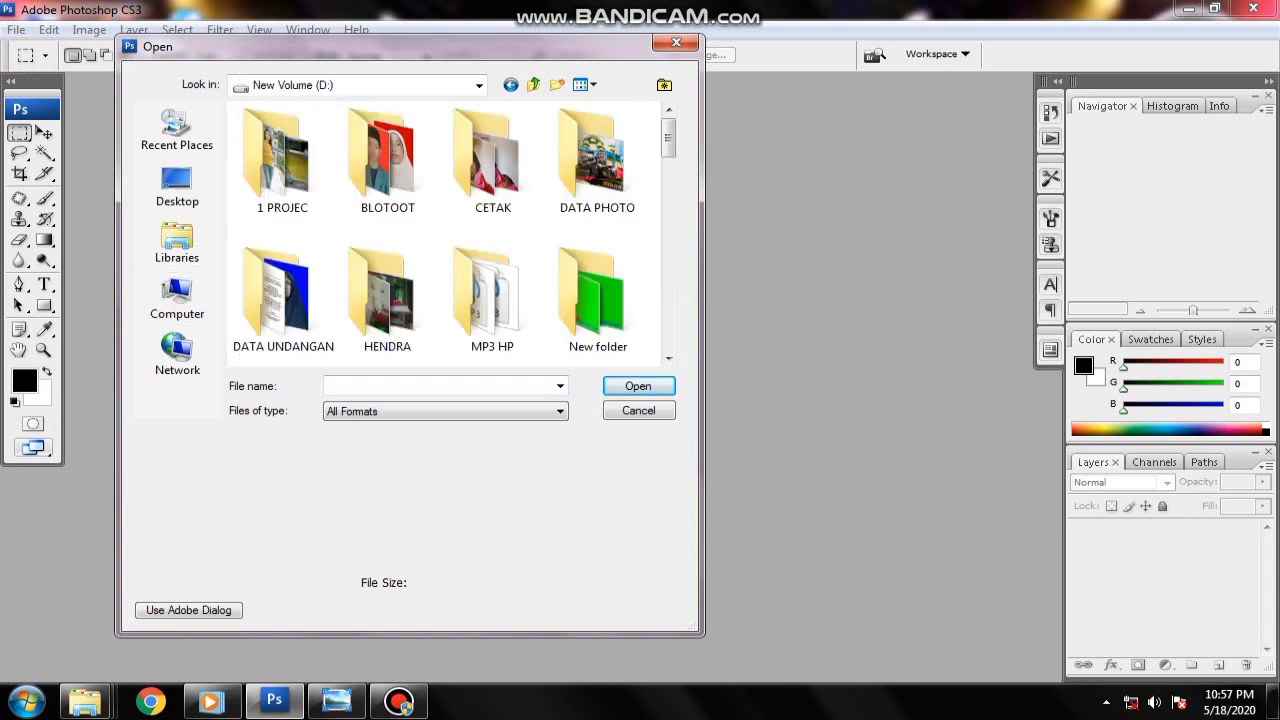
double_click(282, 160)
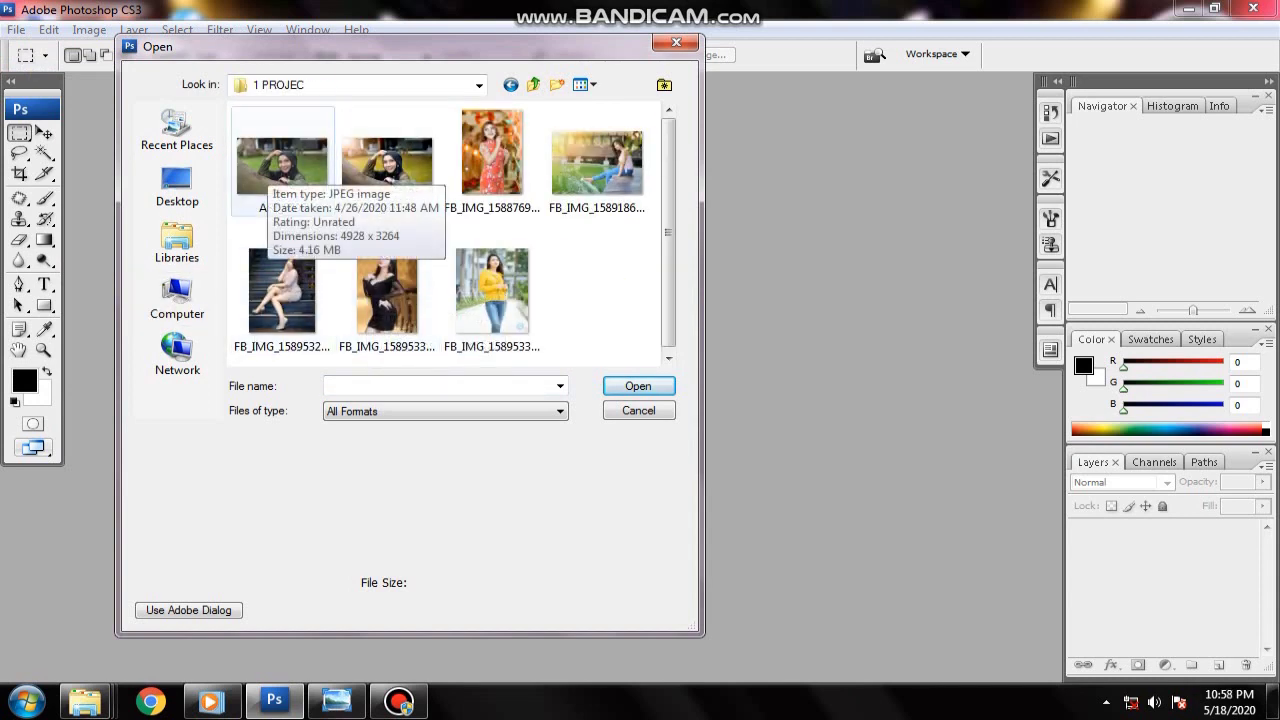
double_click(282, 160)
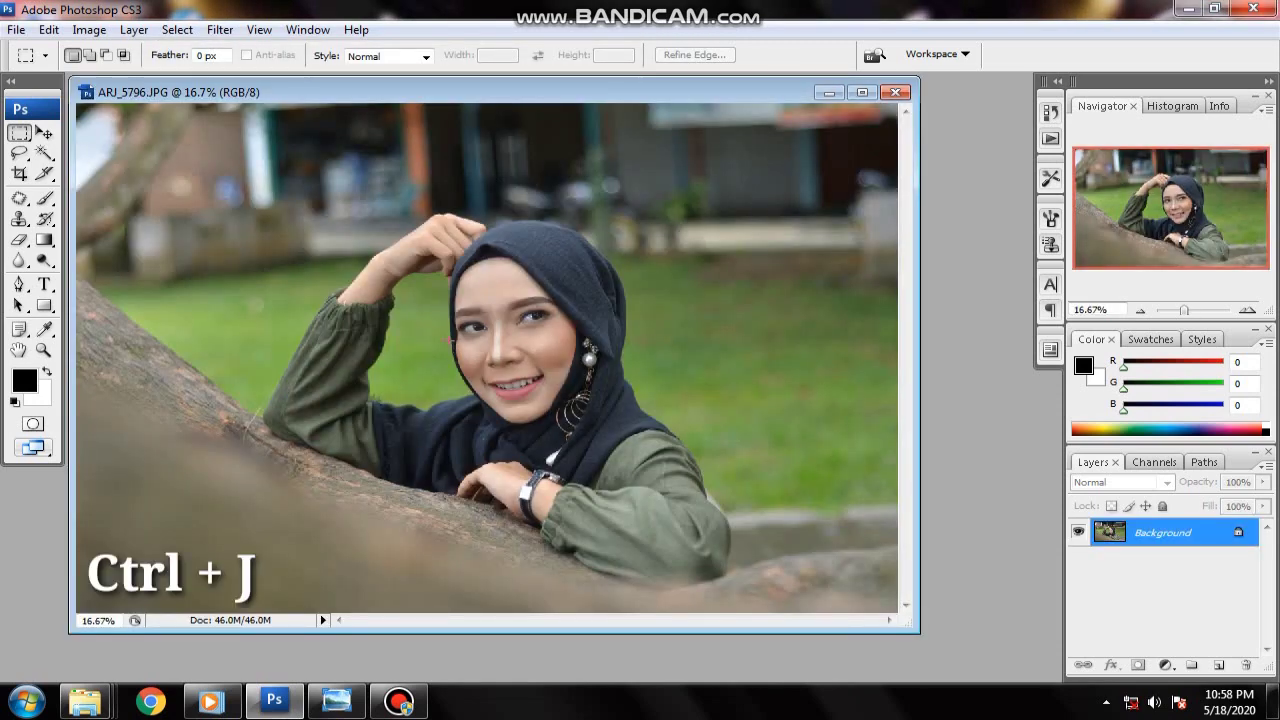
- Duplicate the background photo onto a new Layer 1
key("v")
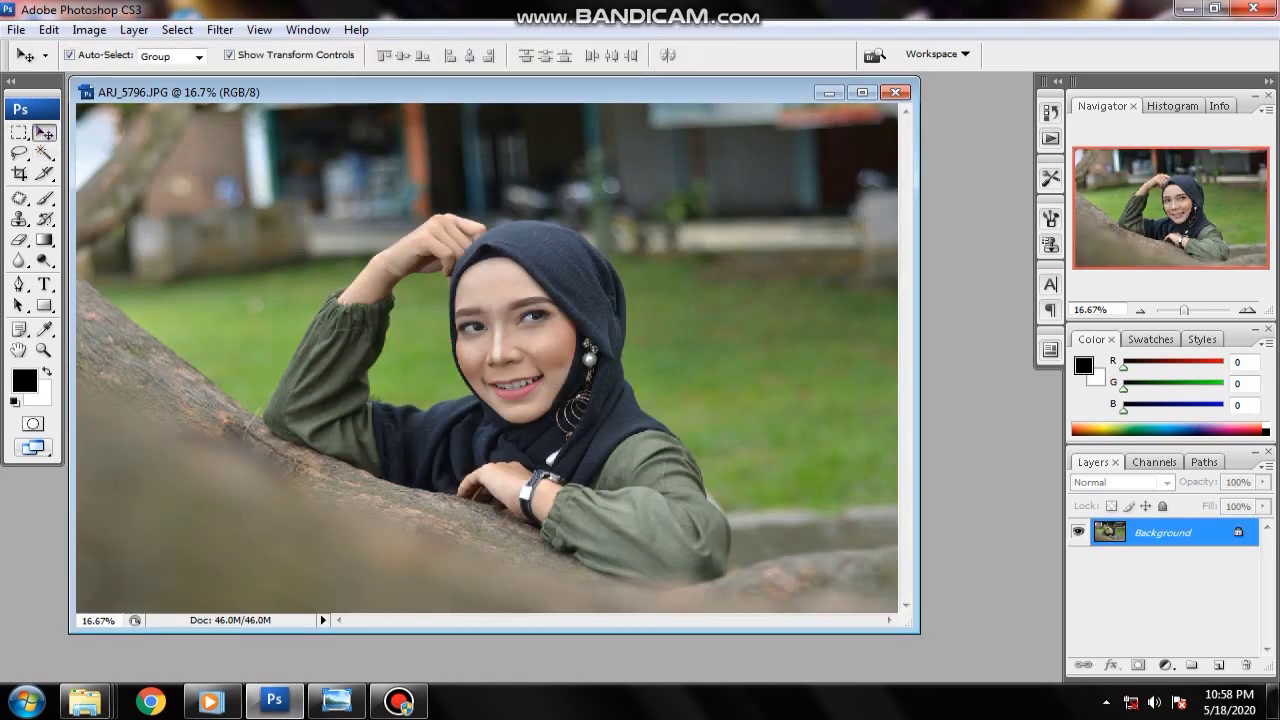
key("ctrl+j")
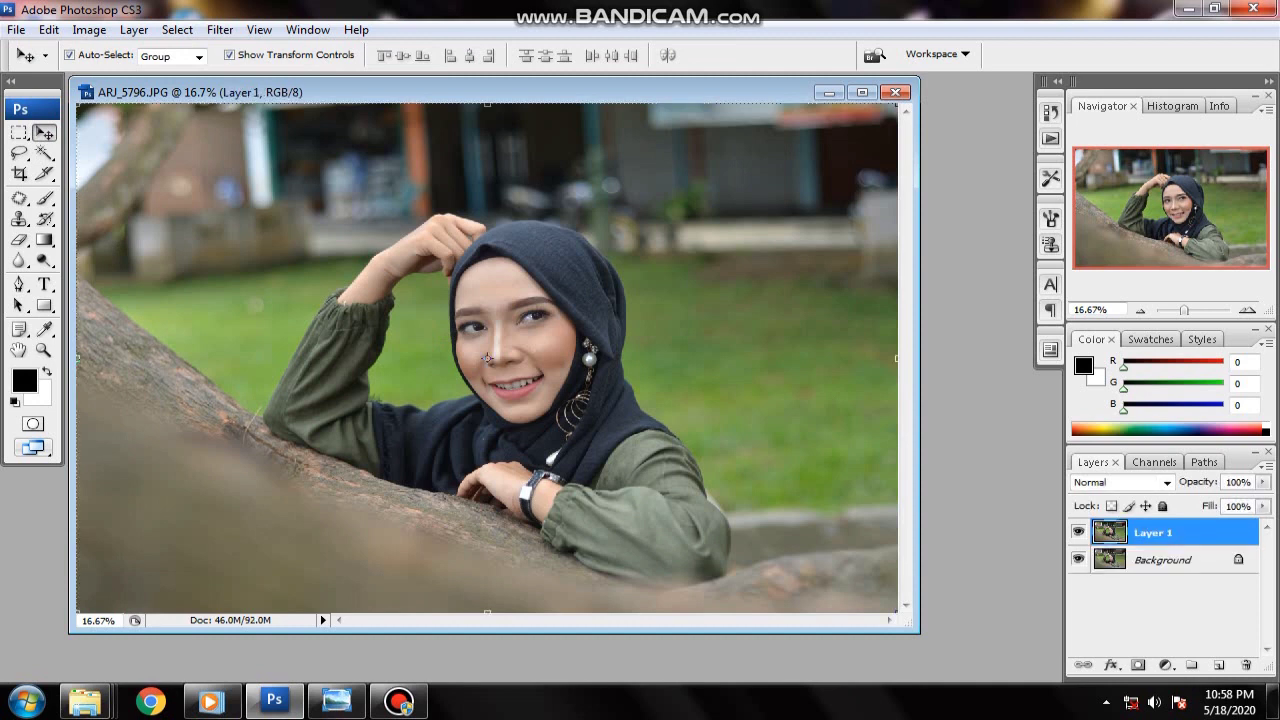
left_click_drag(250, 92, 307, 96)
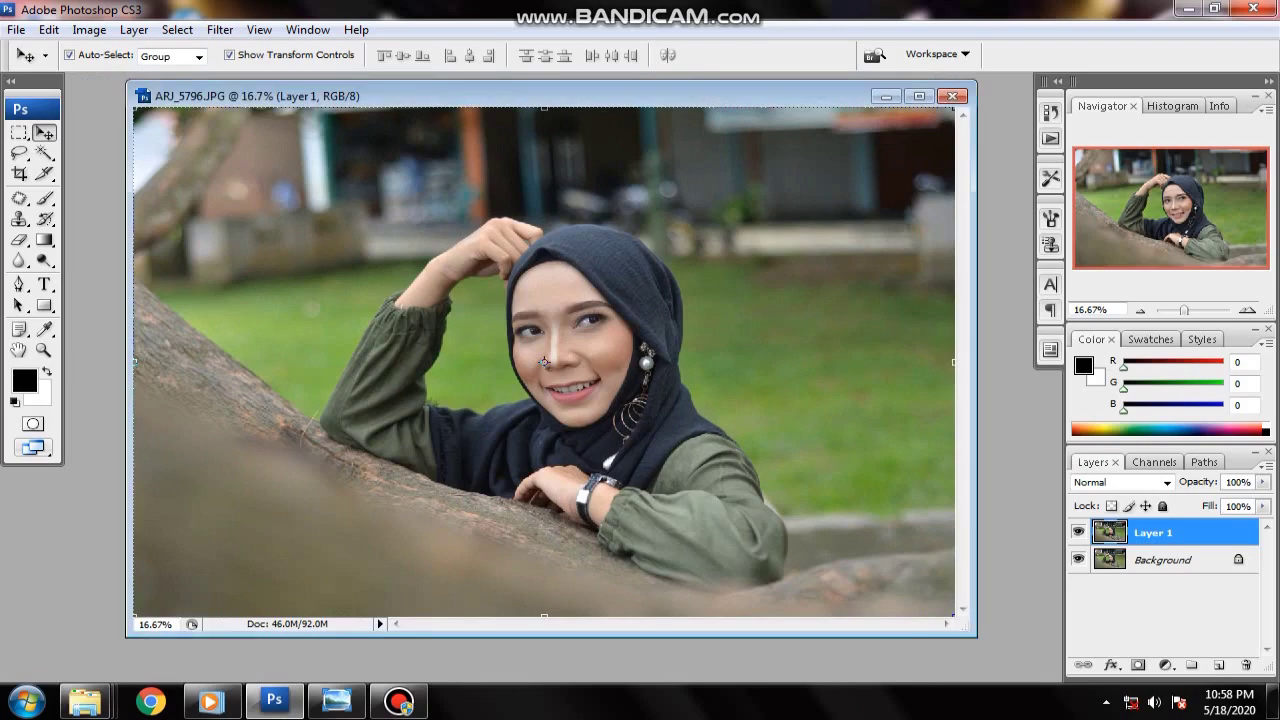
- Add a Levels adjustment layer with input levels 11 and 214, toggling it to compare
left_click(1165, 665)
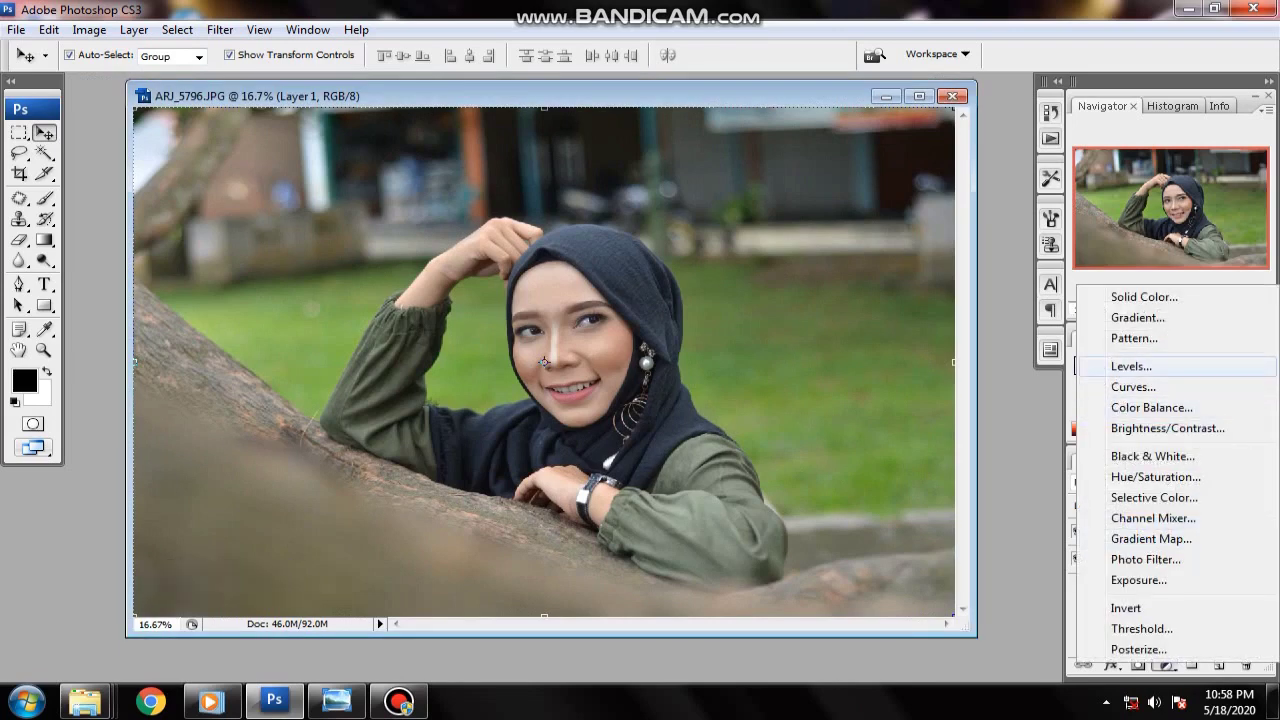
left_click(1131, 366)
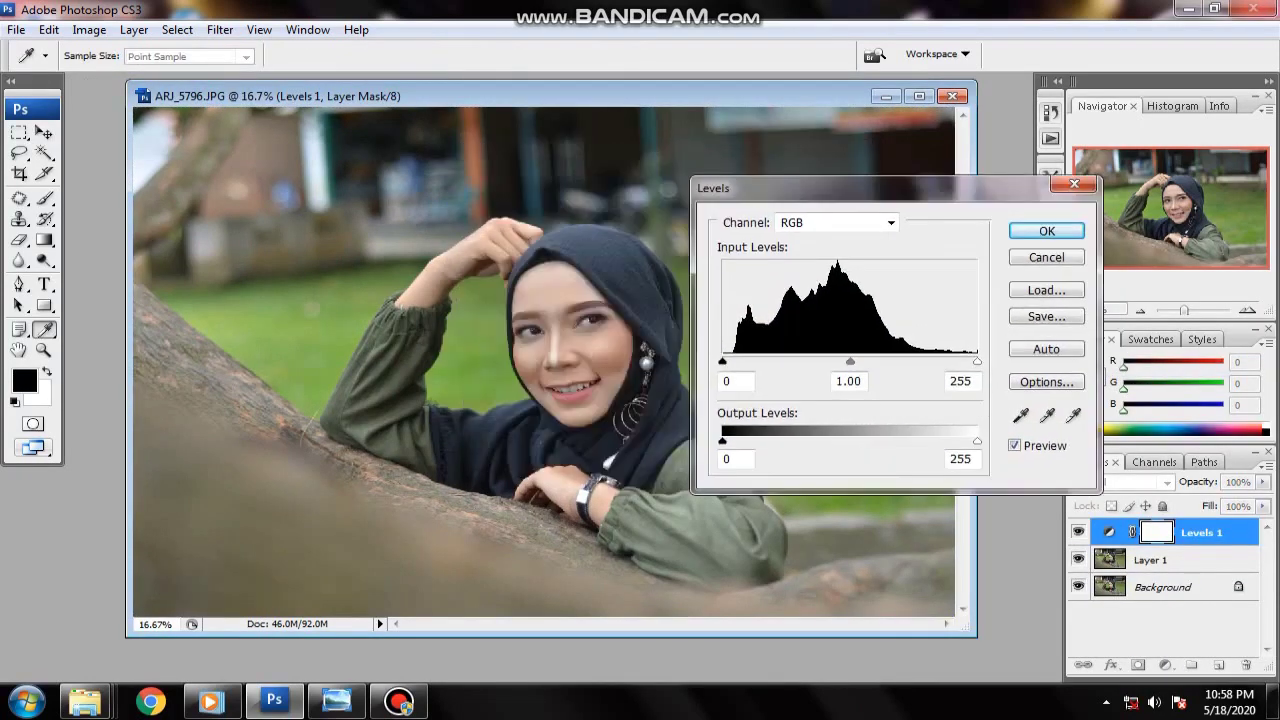
left_click_drag(780, 188, 932, 117)
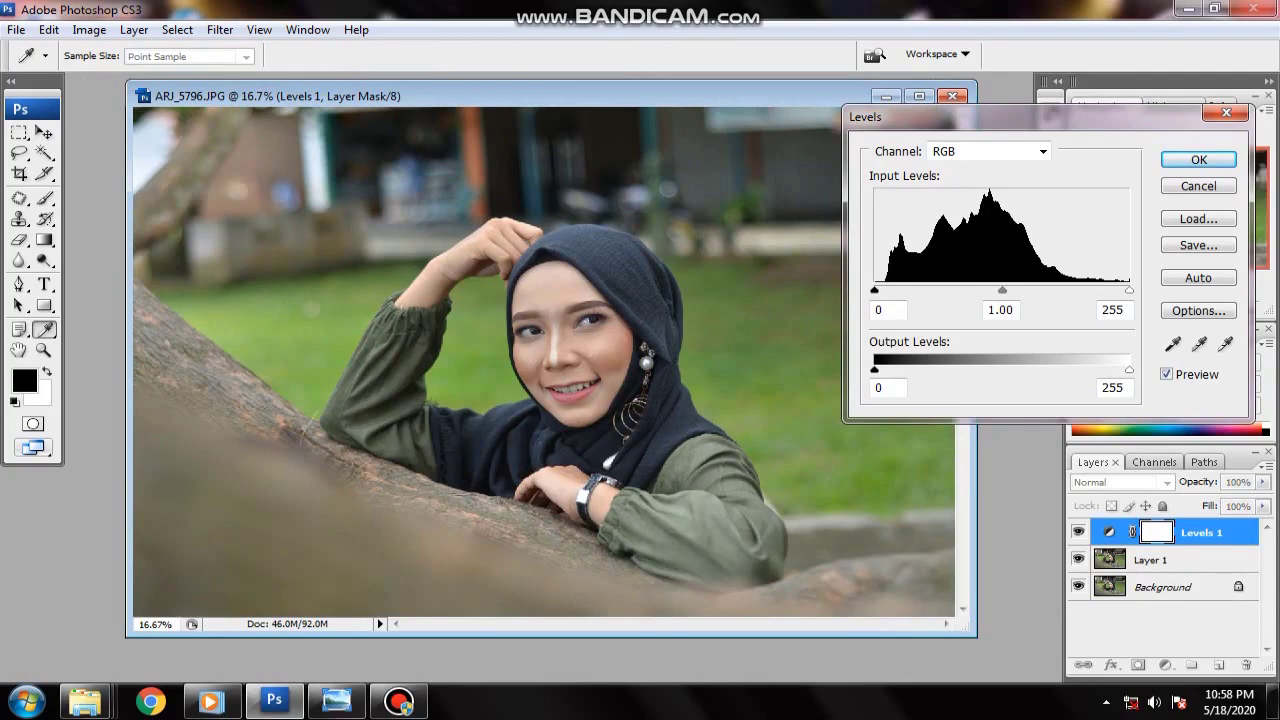
left_click_drag(874, 290, 885, 290)
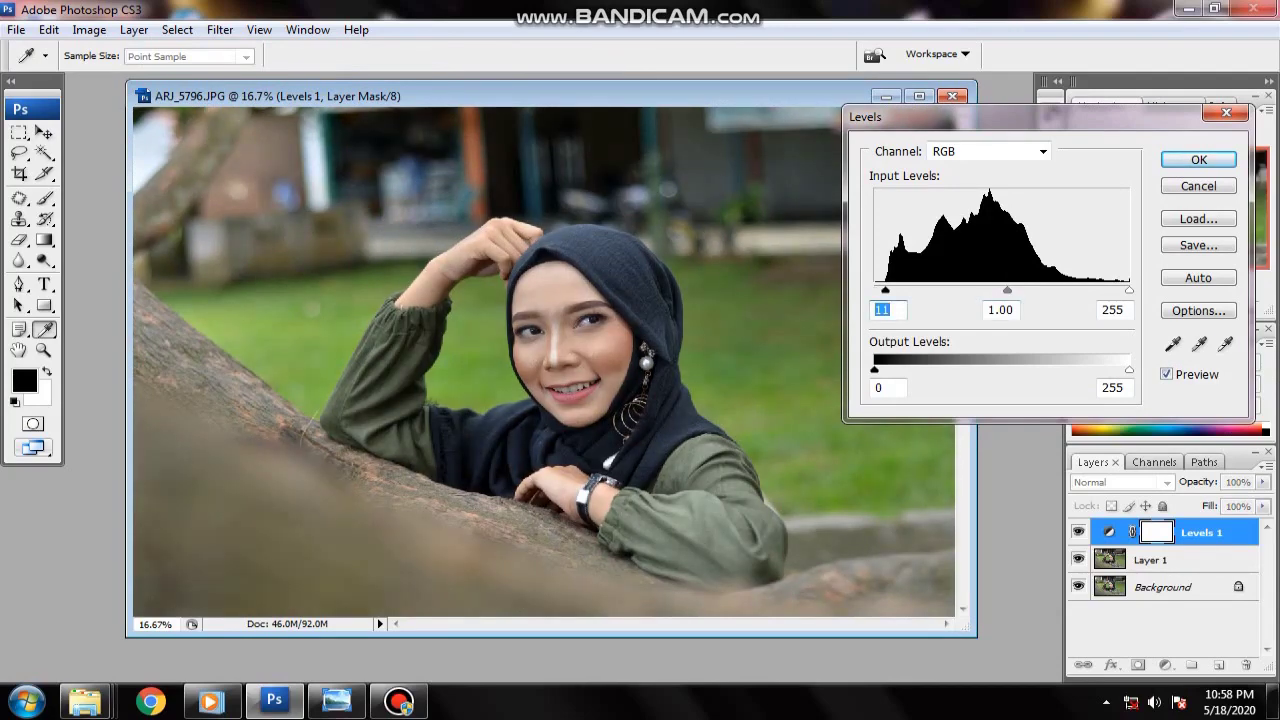
left_click_drag(1129, 290, 1093, 290)
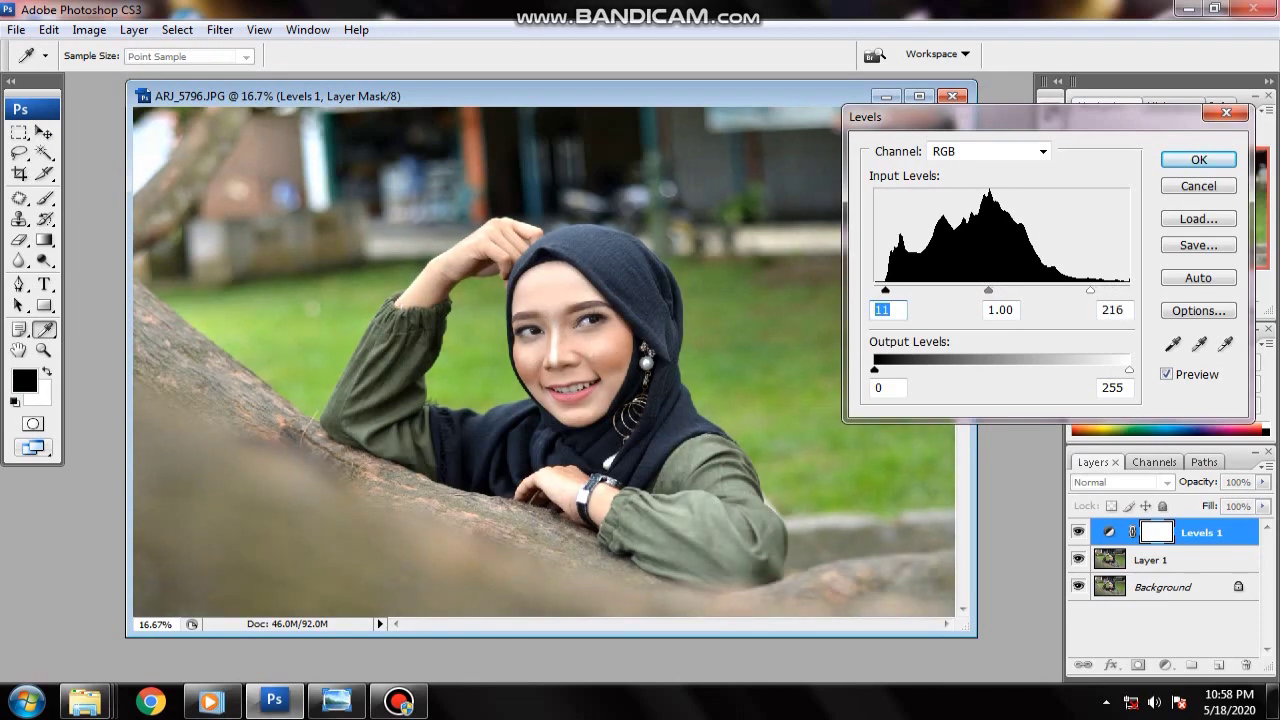
left_click_drag(1090, 290, 1088, 290)
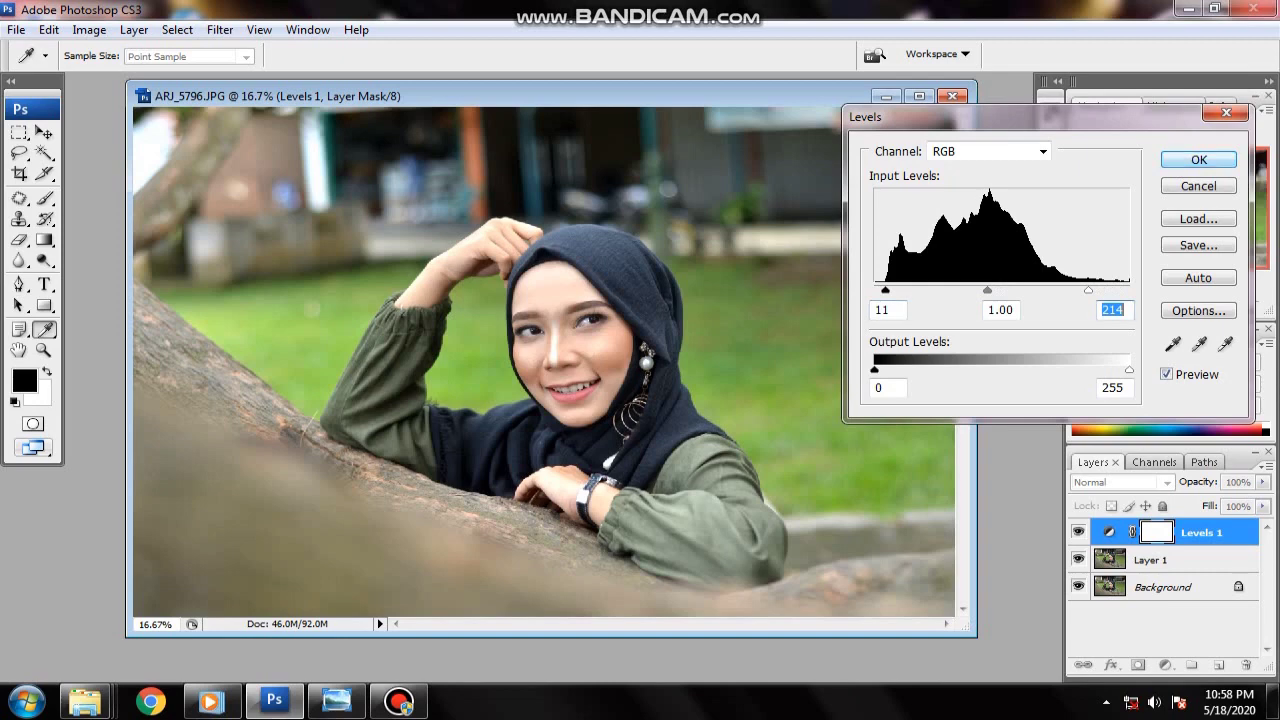
left_click(1198, 160)
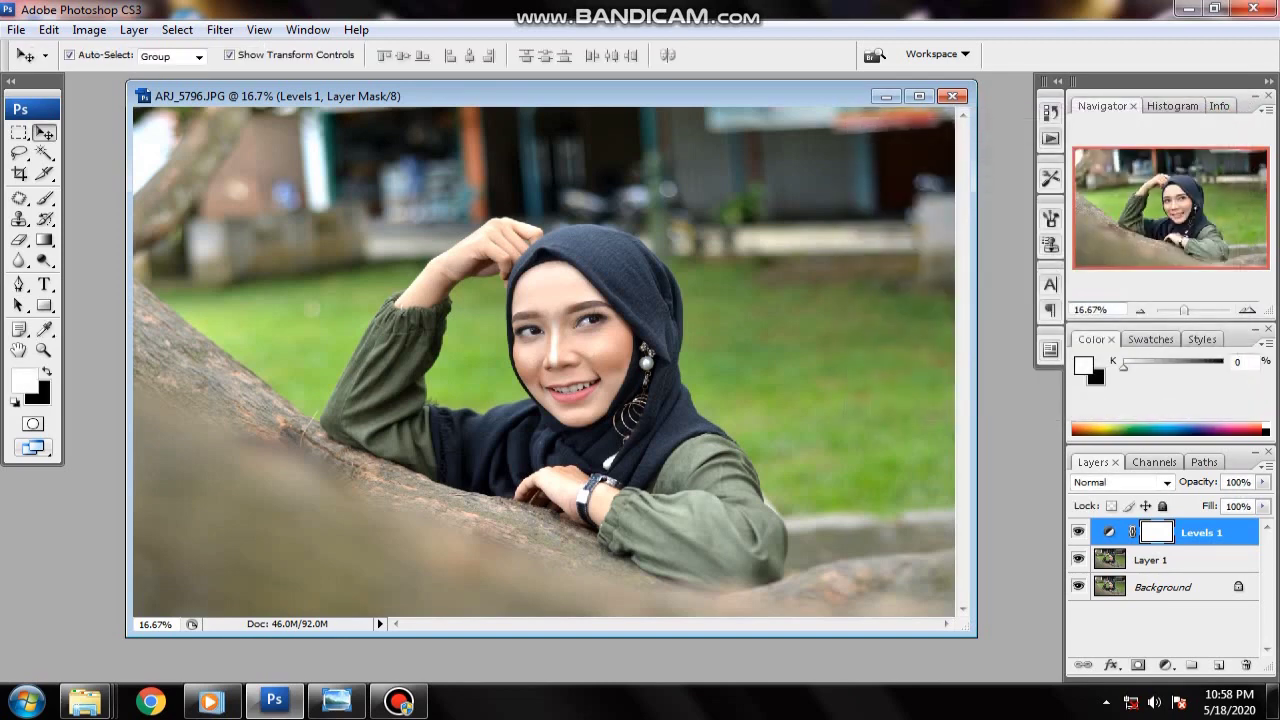
left_click(1078, 532)
left_click(1078, 532)
left_click(1165, 665)
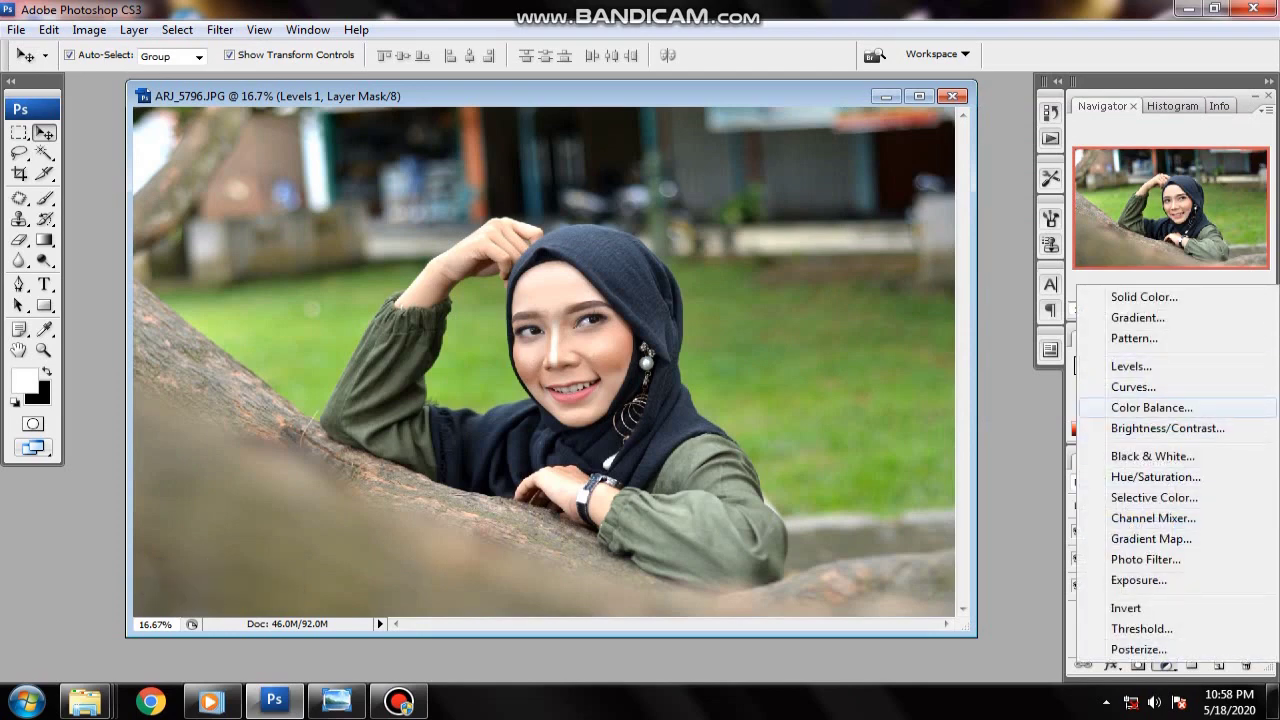
- Add a Color Balance adjustment with the highlights' yellow/blue set to +15
left_click(1151, 407)
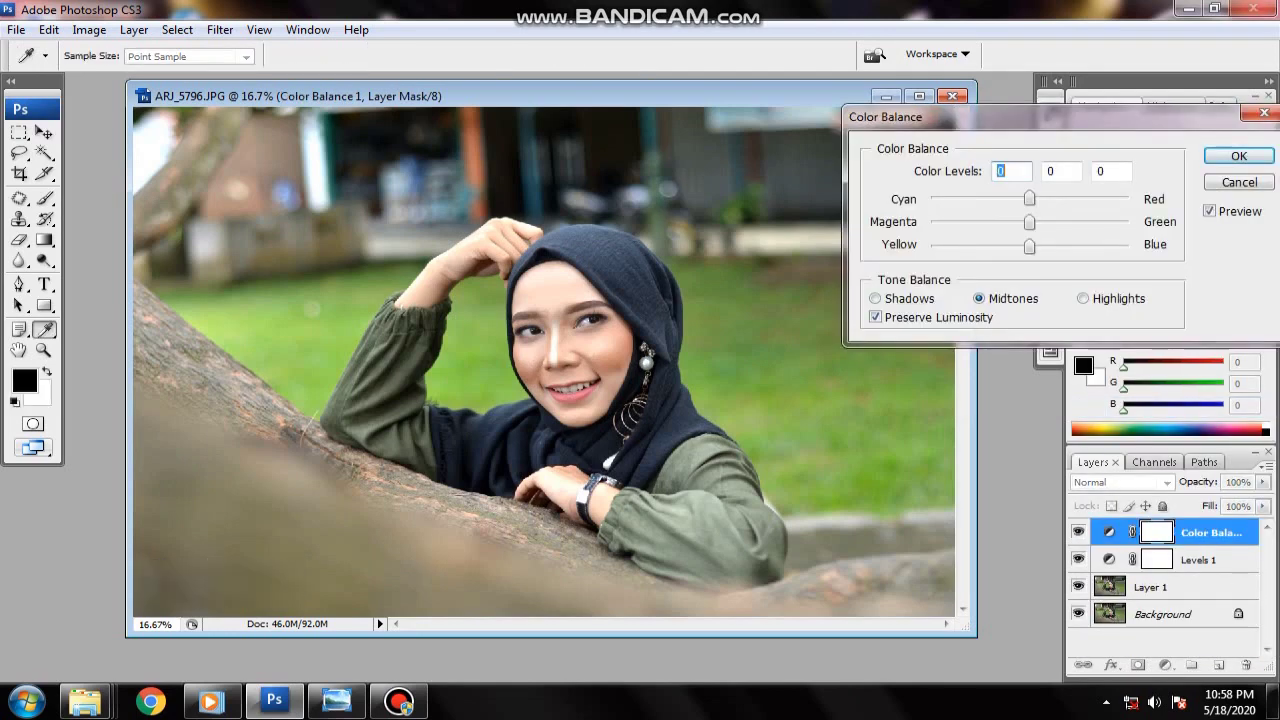
key("alt+h")
key("Tab")
key("Tab")
type("5")
left_click_drag(1034, 246, 1053, 246)
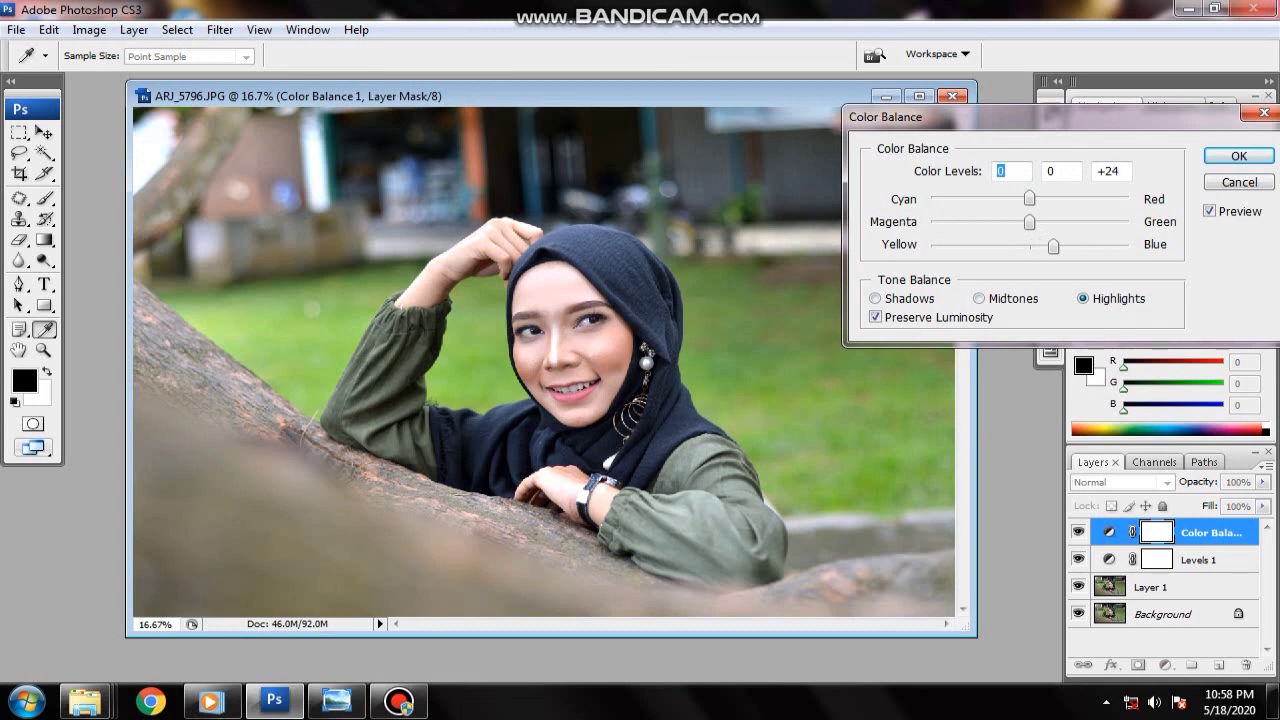
key("Tab")
key("Tab")
key("Down")
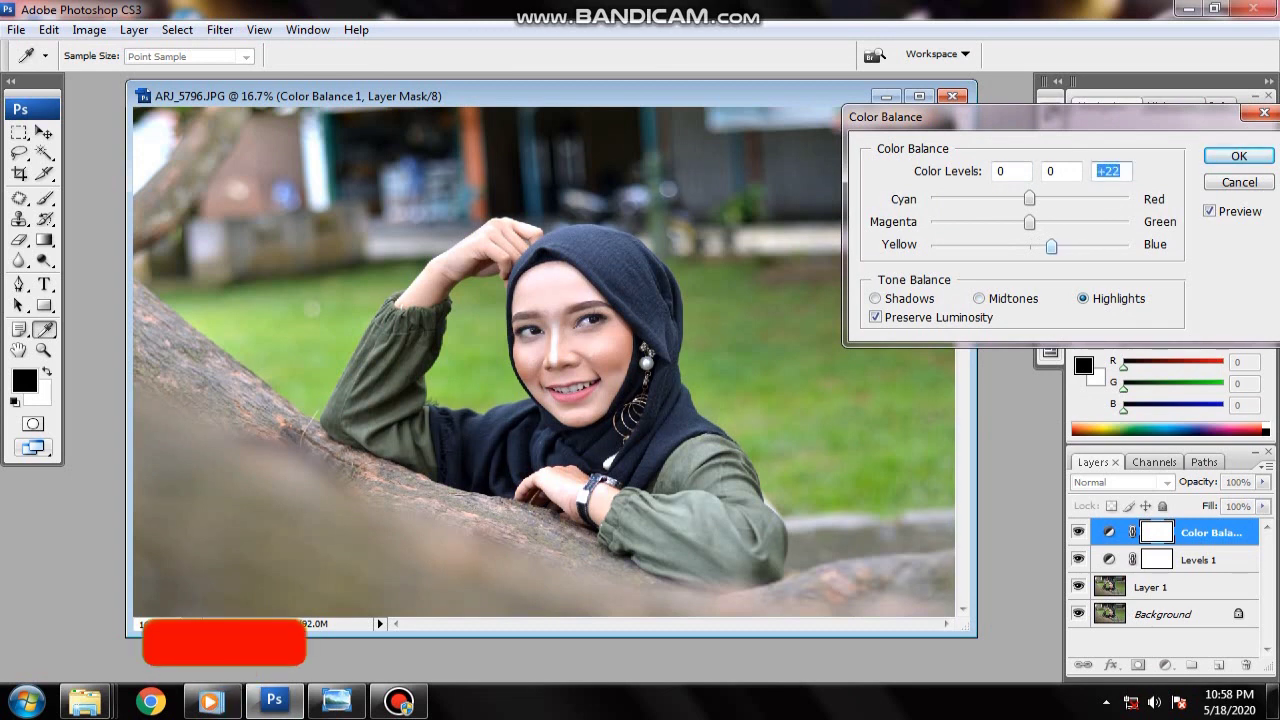
key("Down")
key("Down")
key("Down")
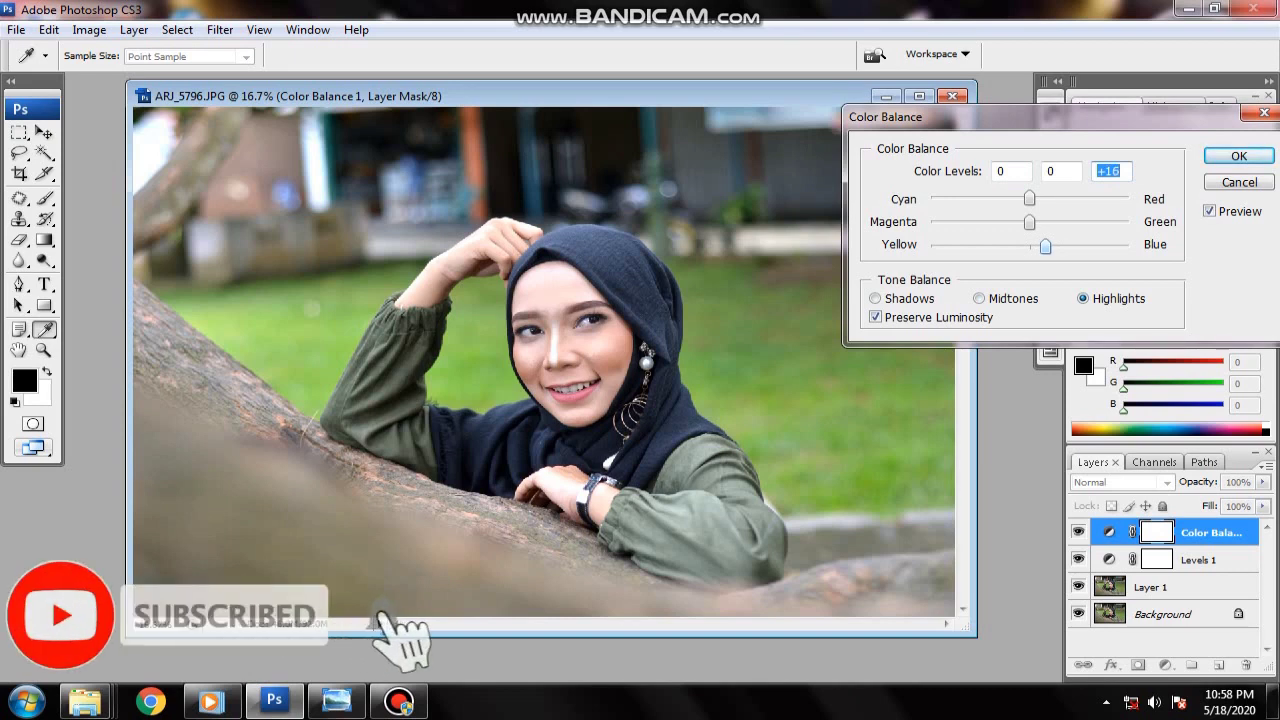
key("Down")
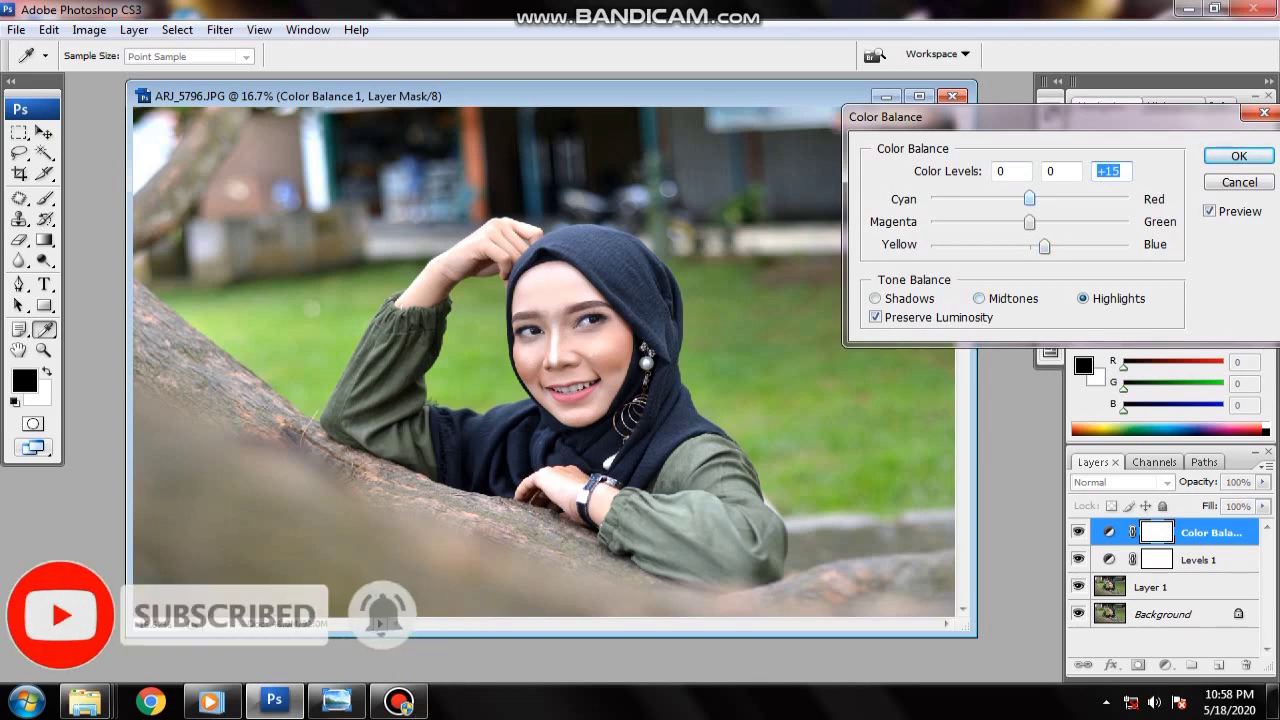
- Shift the highlights slightly toward cyan (-5) and apply the Color Balance
left_click_drag(1029, 199, 1023, 199)
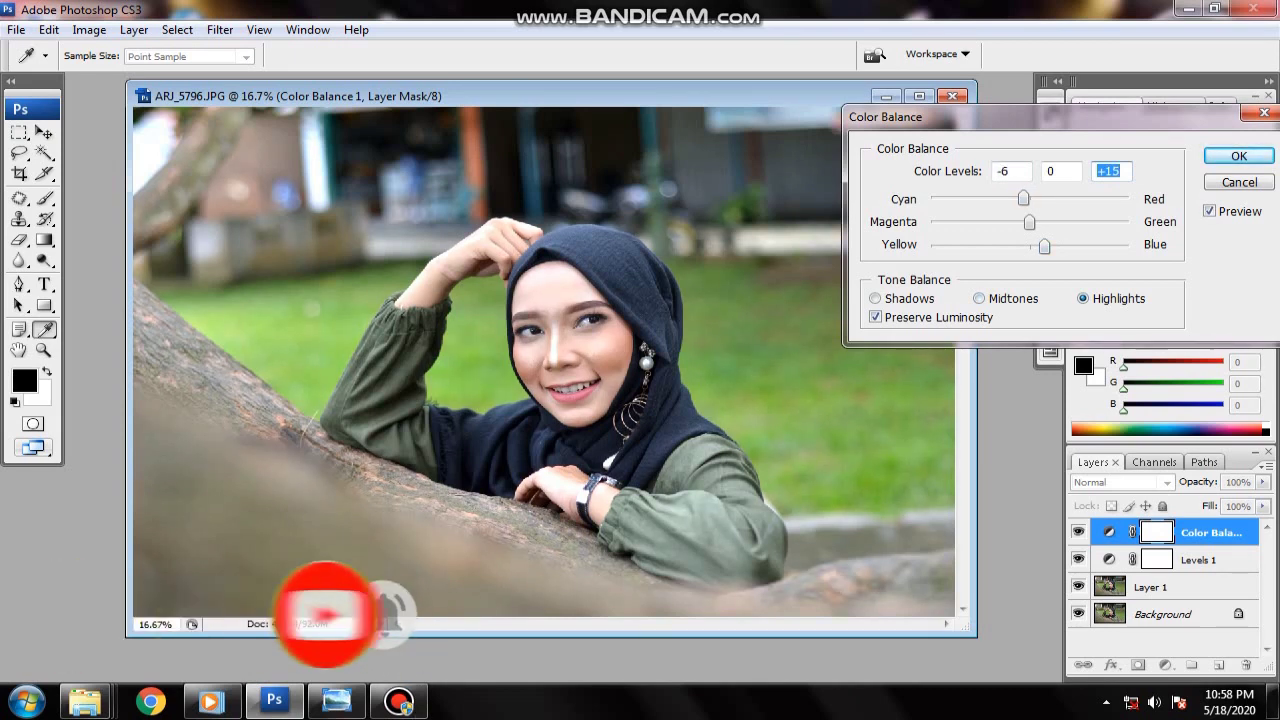
key("shift+Tab")
key("shift+Tab")
key("Down")
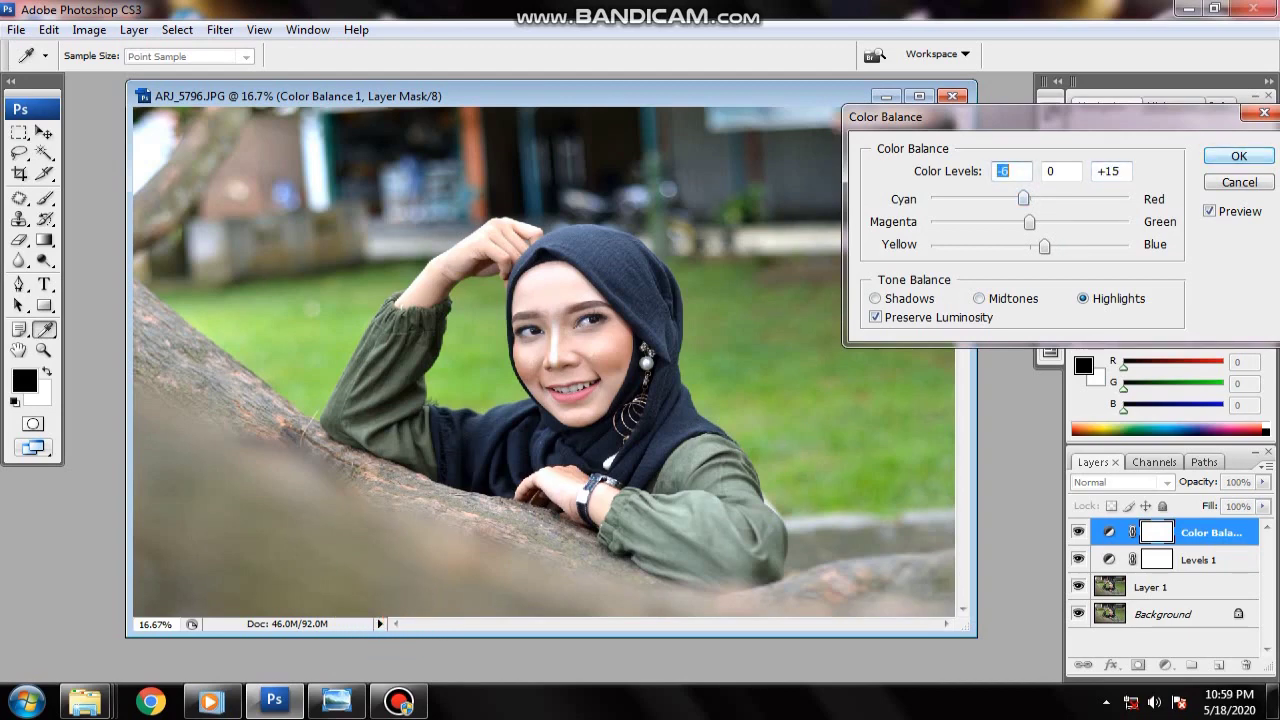
key("Return")
key("v")
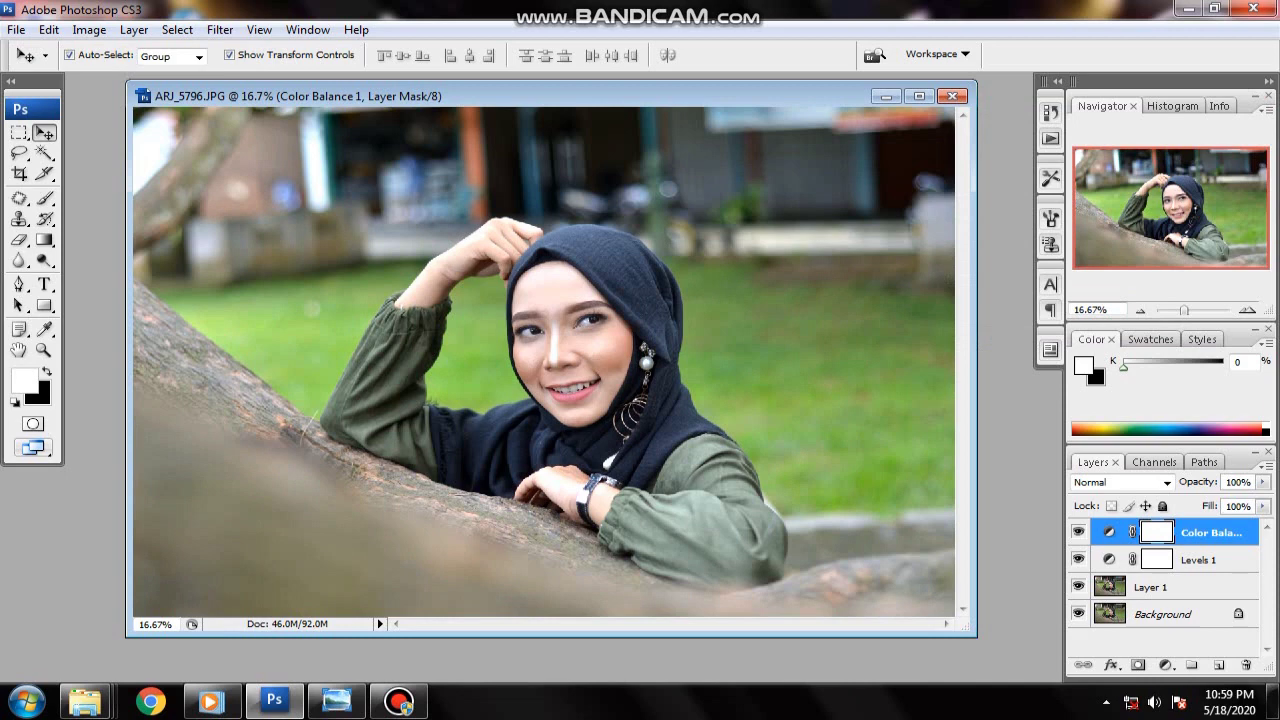
left_click(1165, 665)
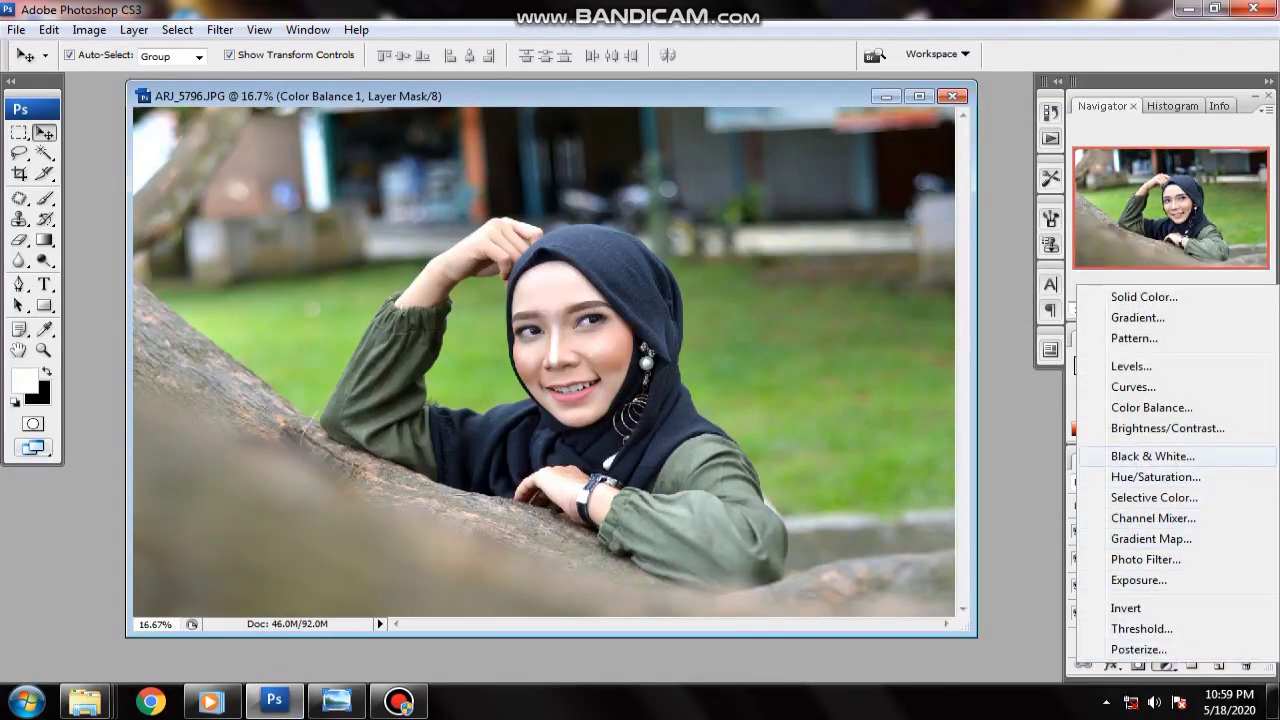
- Add a Levels adjustment with black input 6 and midtones darkened to 0.94
key("Return")
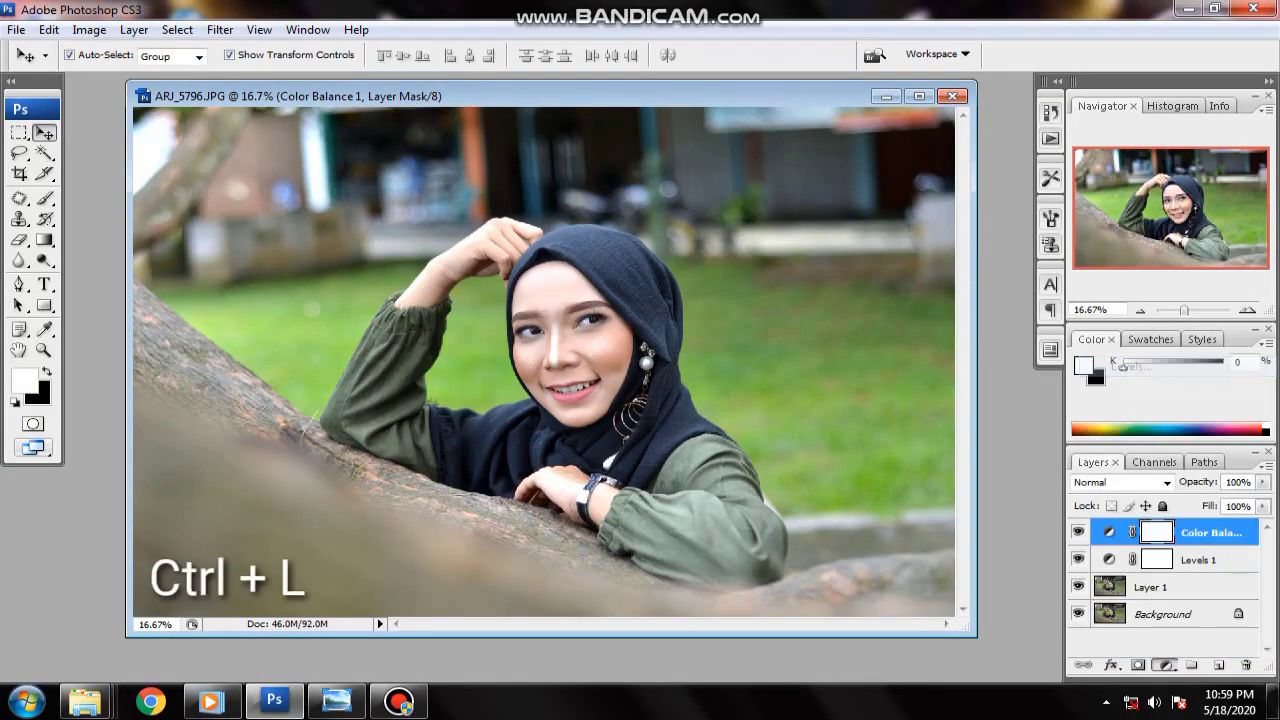
left_click_drag(1002, 290, 1004, 290)
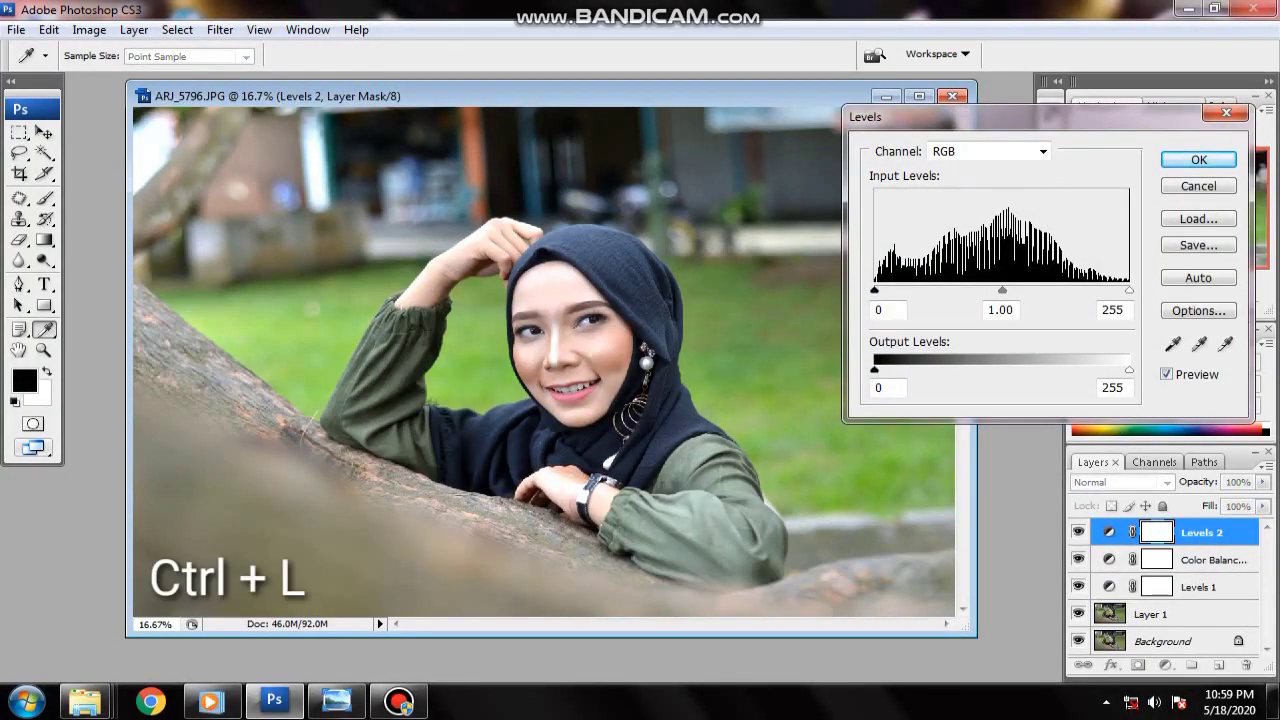
key("Tab")
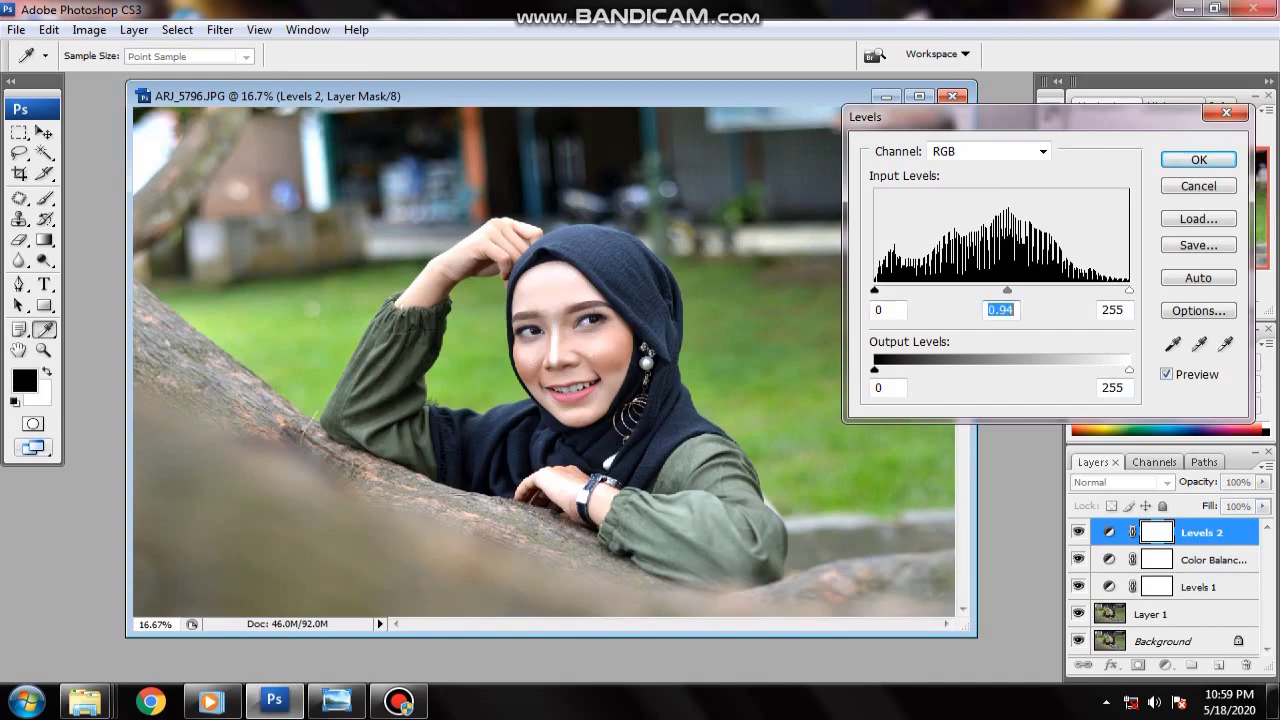
left_click_drag(877, 290, 879, 290)
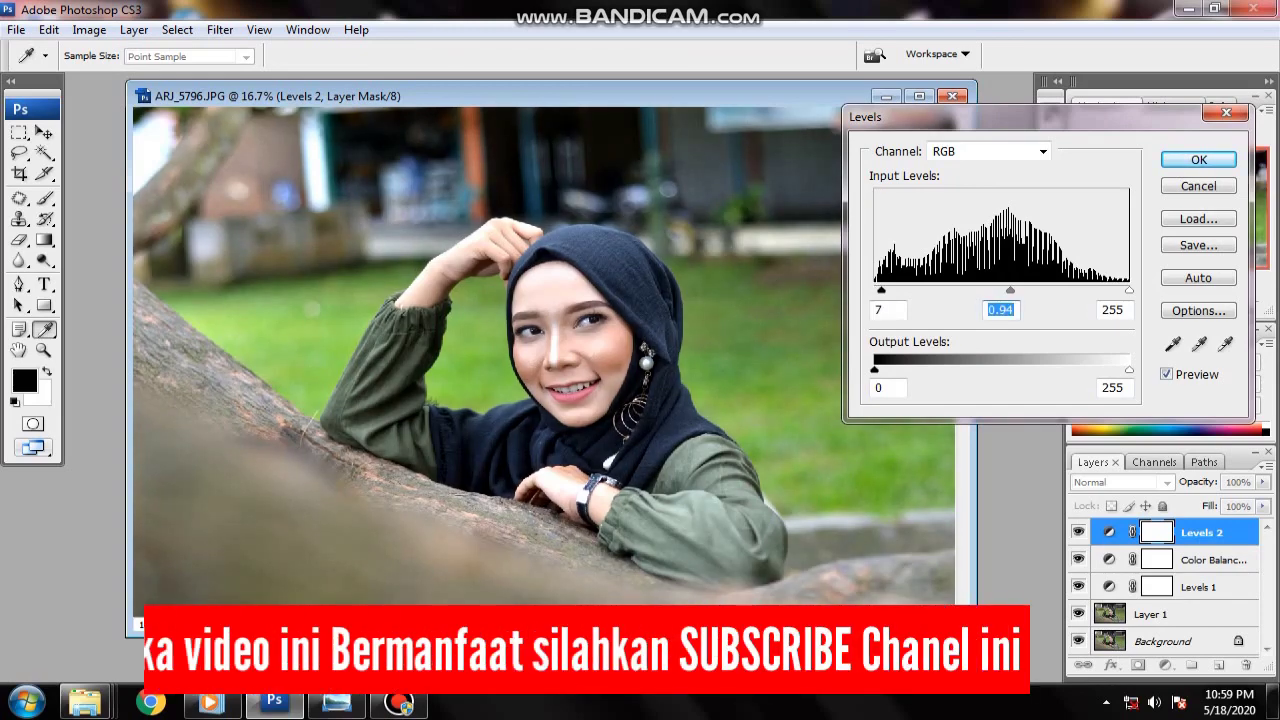
left_click_drag(881, 290, 880, 290)
key("shift+Tab")
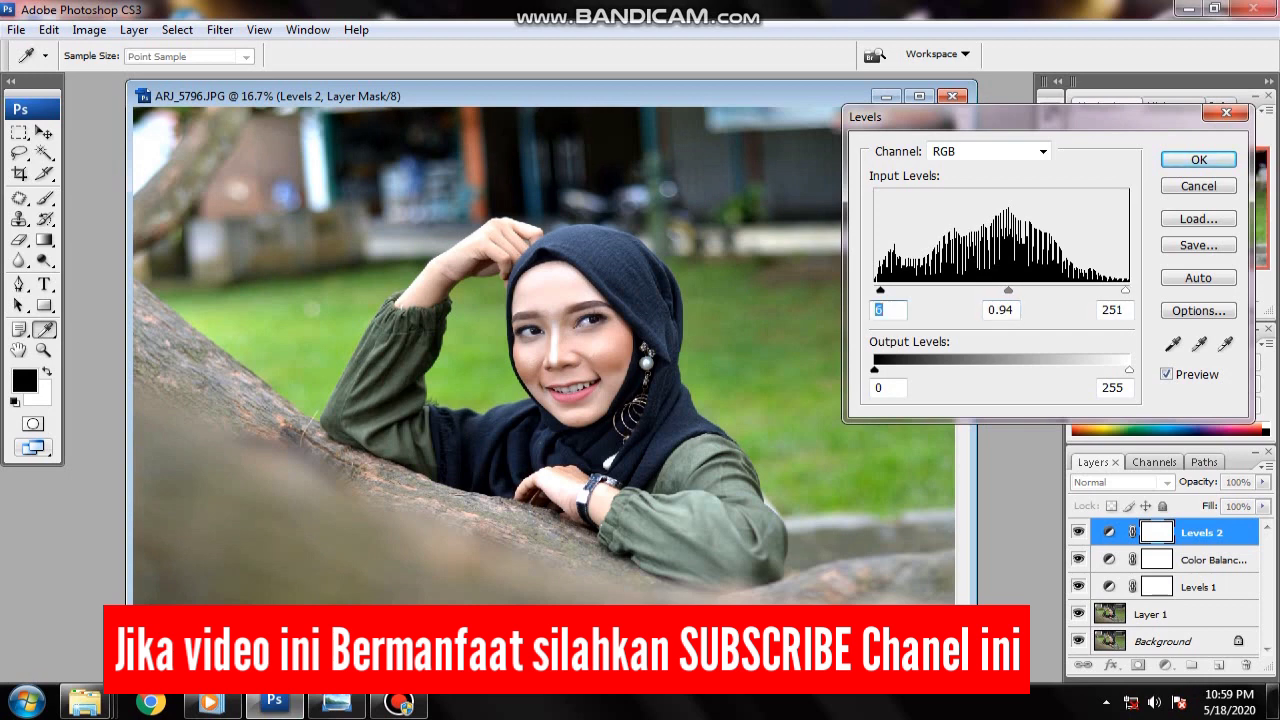
key("Tab")
key("Return")
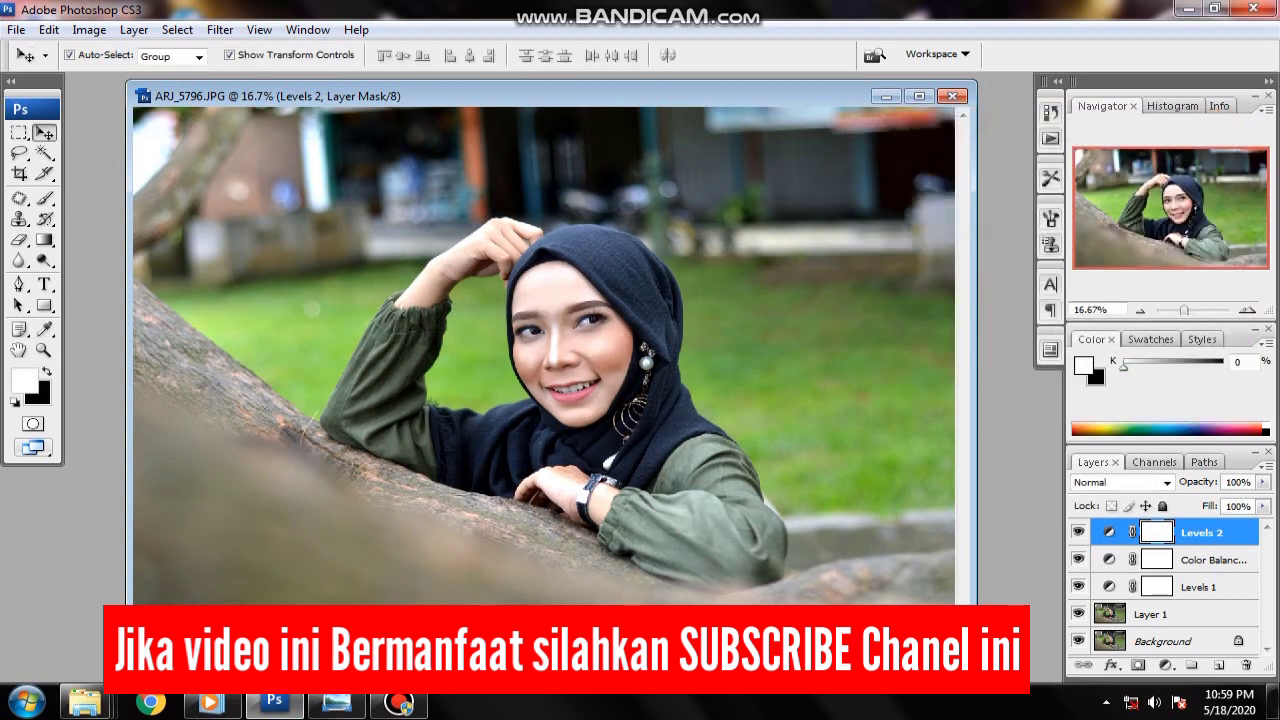
- Add a Curves adjustment lifting input 124 to output 131
left_click(1165, 665)
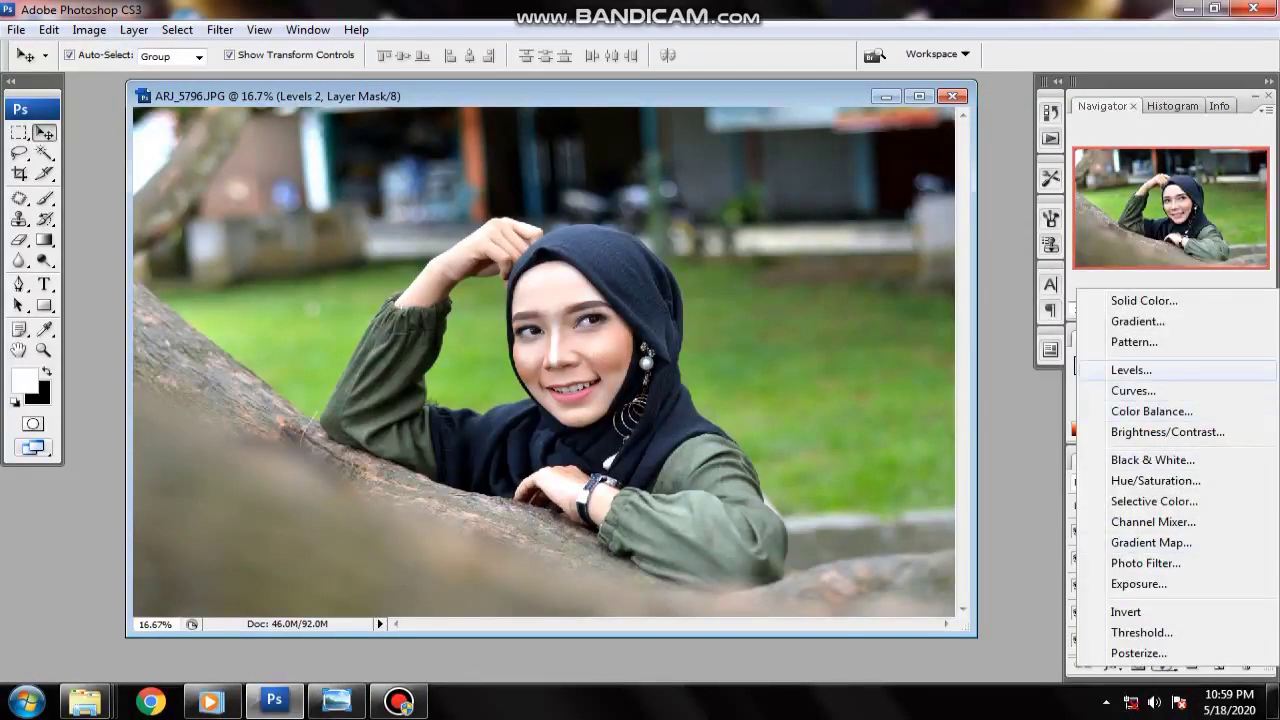
left_click(1133, 390)
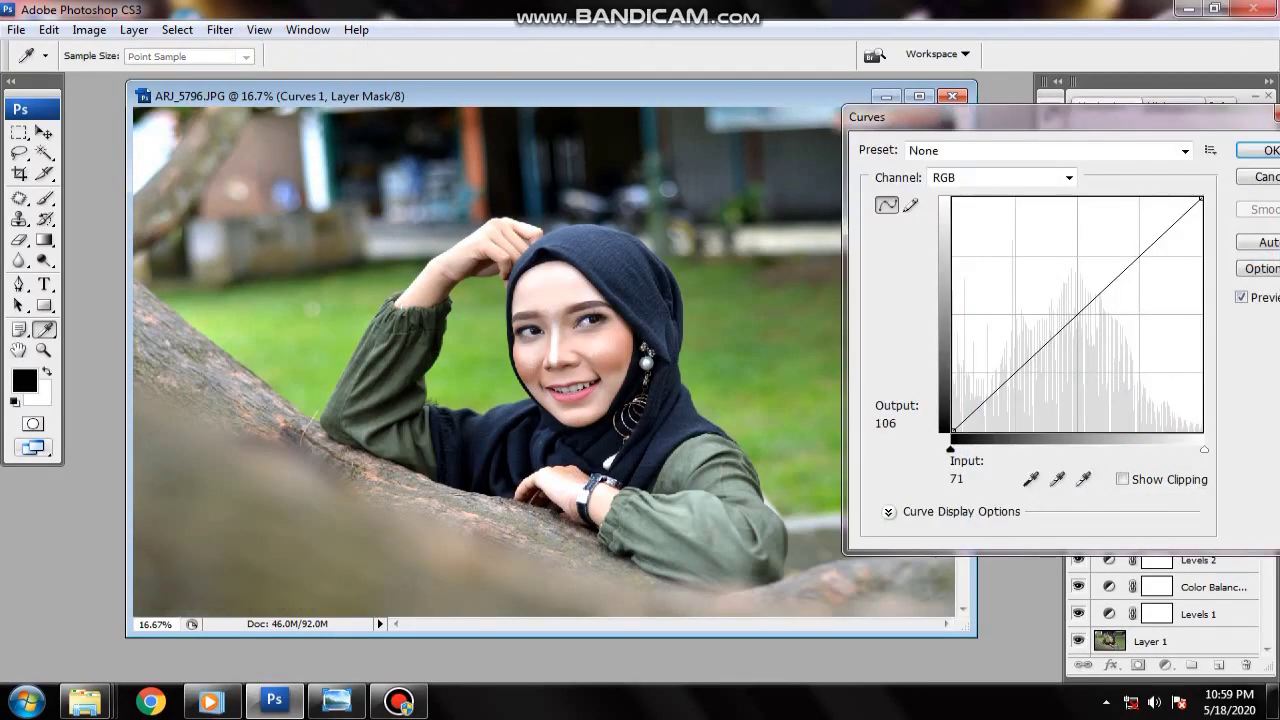
left_click(1074, 312)
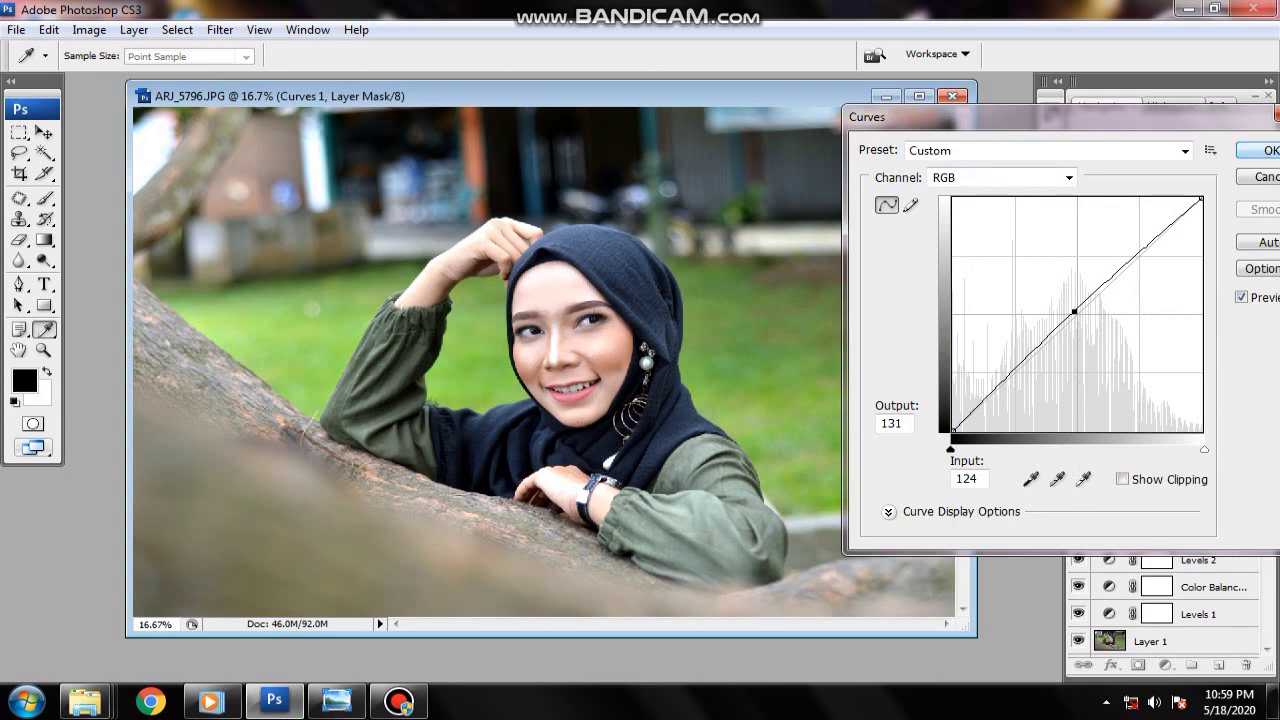
key("Return")
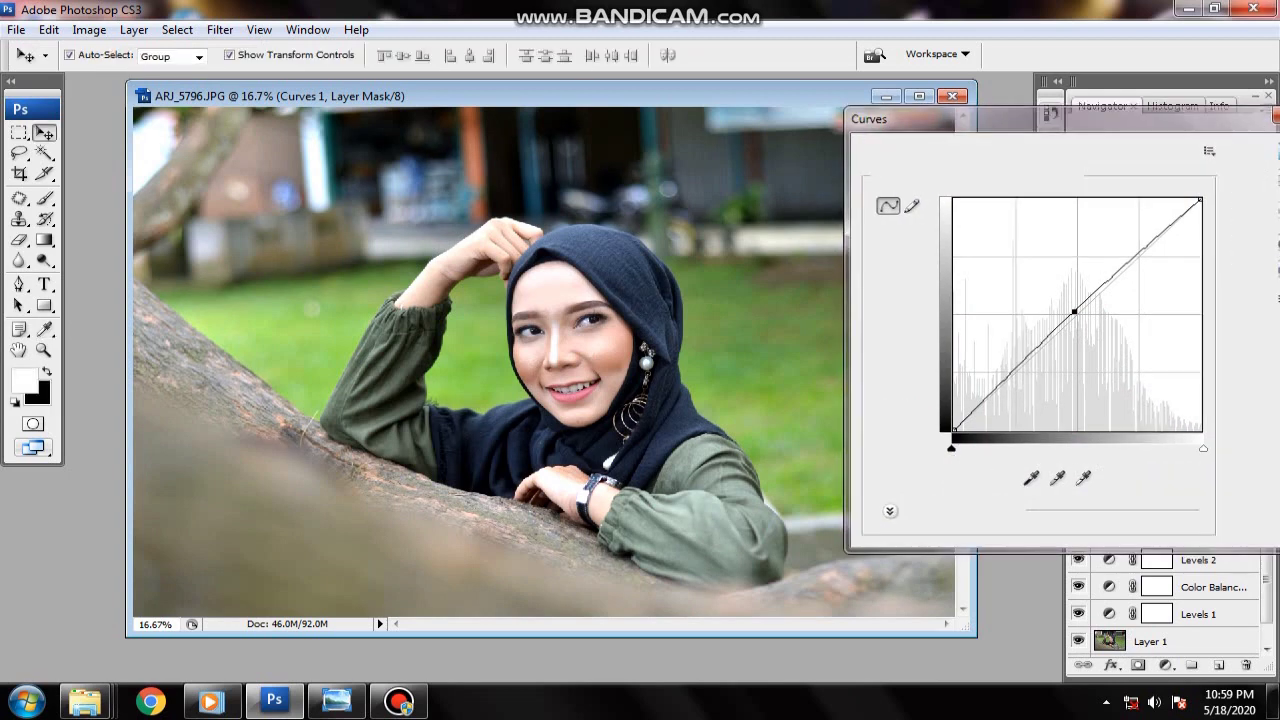
key("ctrl+0")
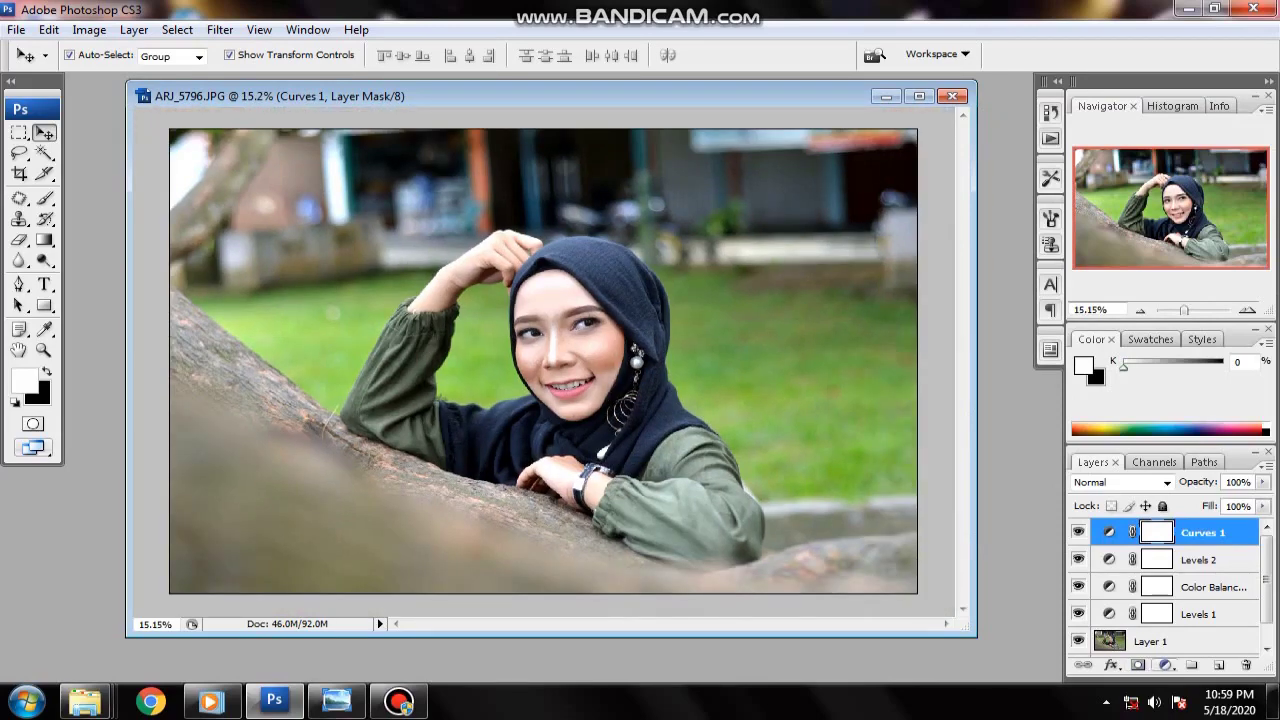
left_click(1164, 665)
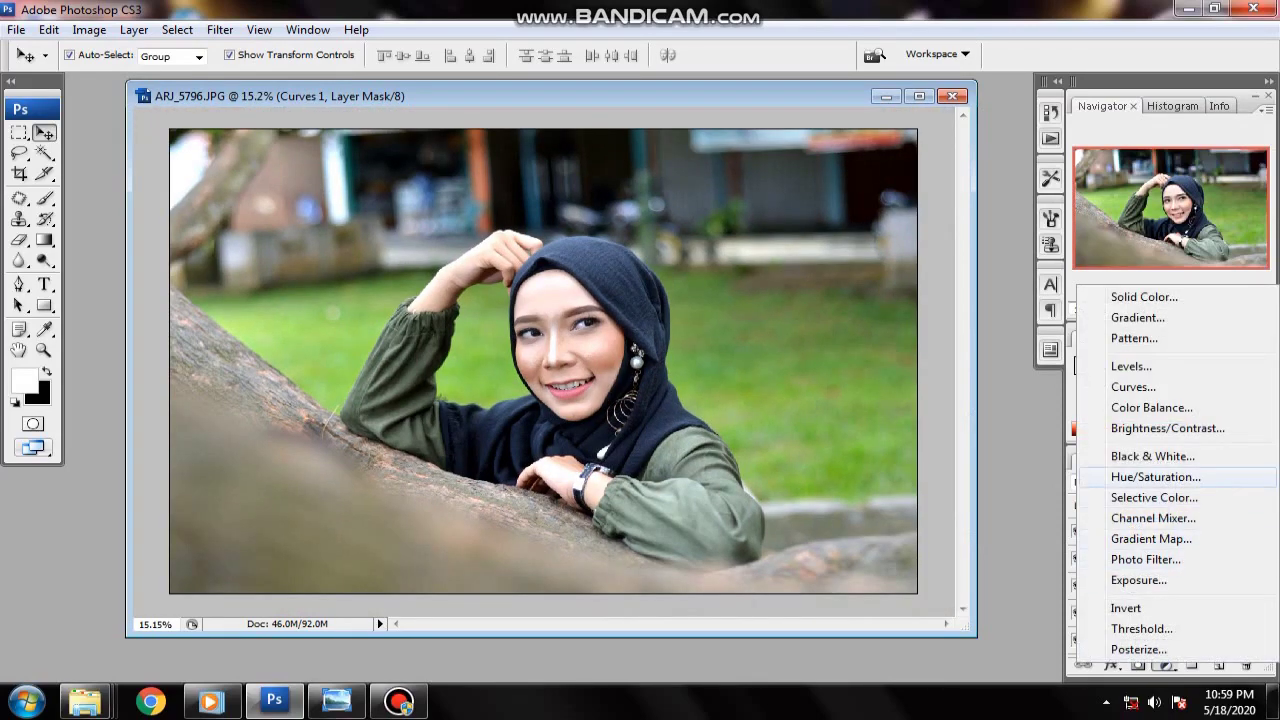
- Add a Brightness/Contrast 1 layer with brightness -4 and contrast -3
left_click(1167, 428)
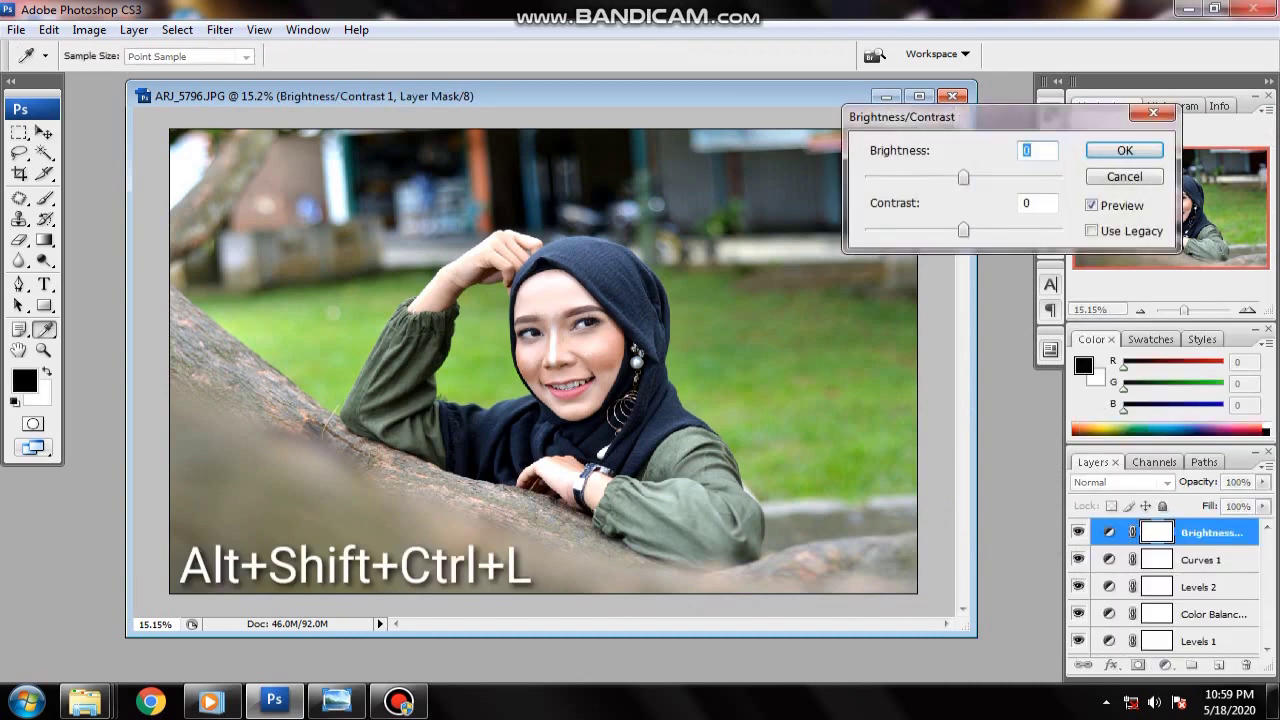
key("Down")
key("Down")
key("Down")
key("Down")
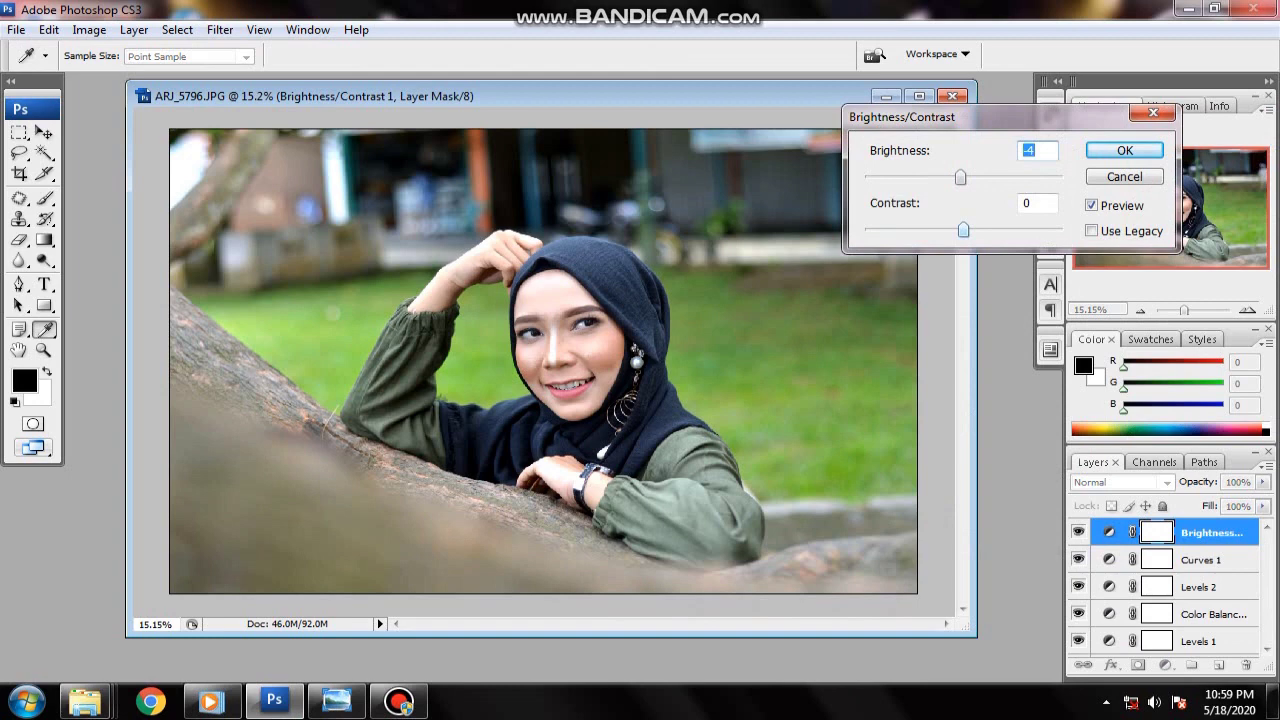
key("Tab")
key("Down")
key("Down")
key("Down")
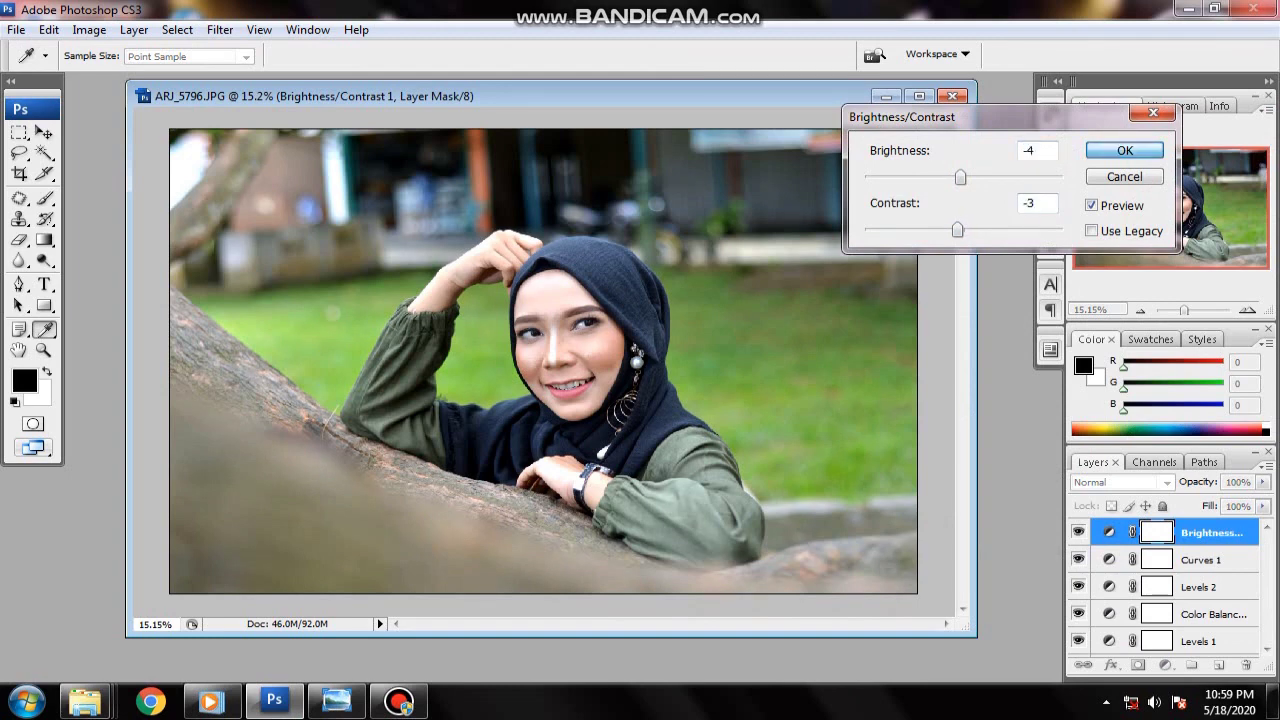
key("Return")
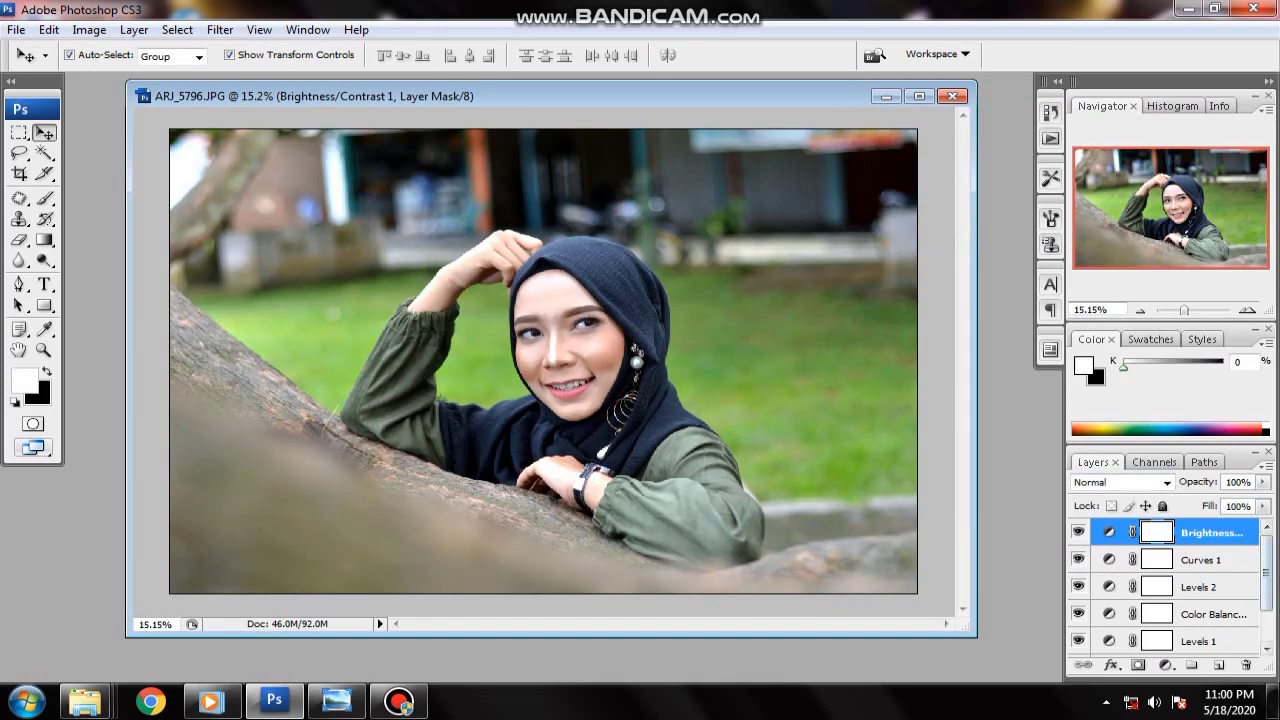
- Add a Selective Color adjustment layer with Reds set to cyan +12 and black -5
left_click(1165, 665)
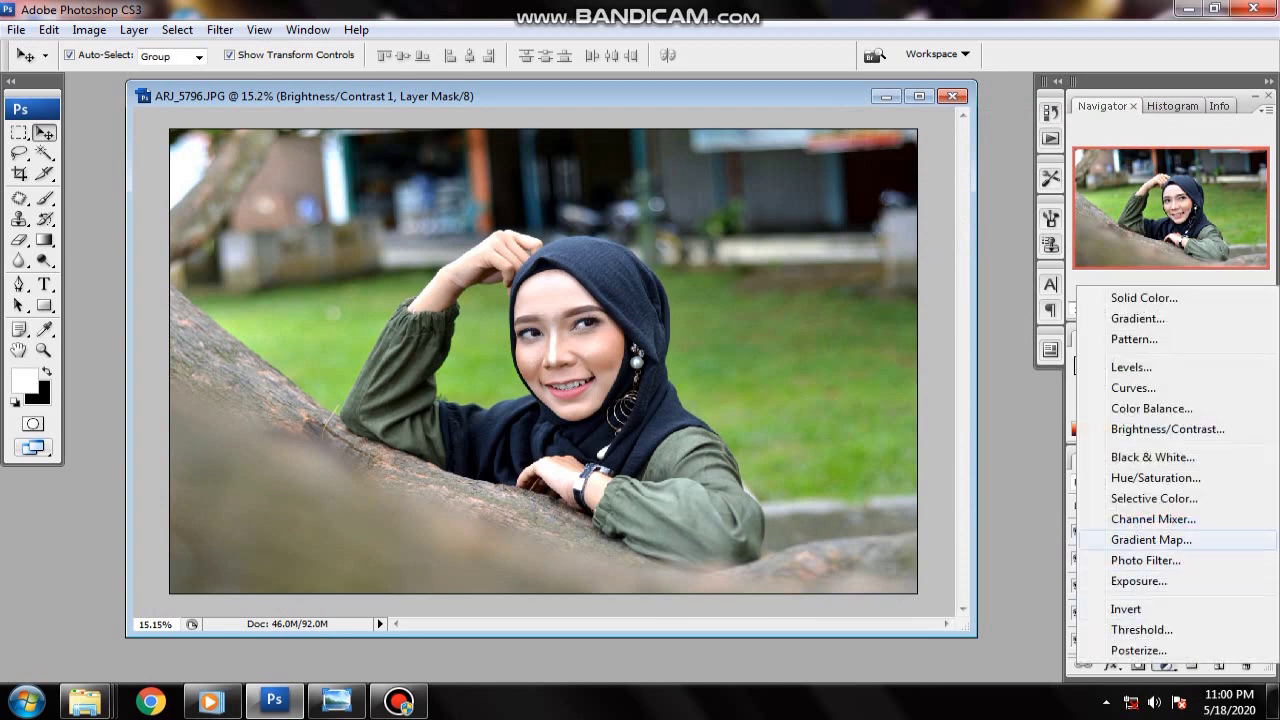
left_click(1150, 498)
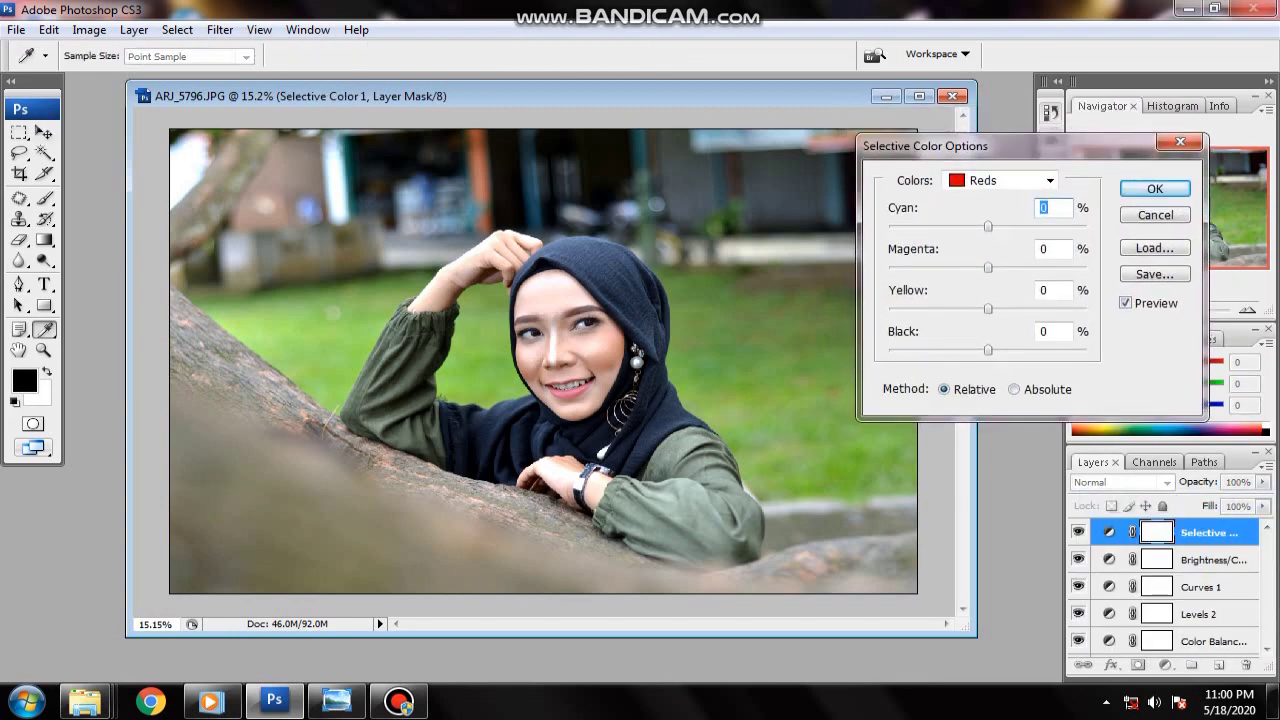
key("Up")
key("Up")
key("Up")
key("Up")
key("Up")
key("Up")
key("Tab")
key("Tab")
key("Tab")
key("Down")
key("Down")
key("Down")
key("Up")
key("Up")
key("Up")
key("Down")
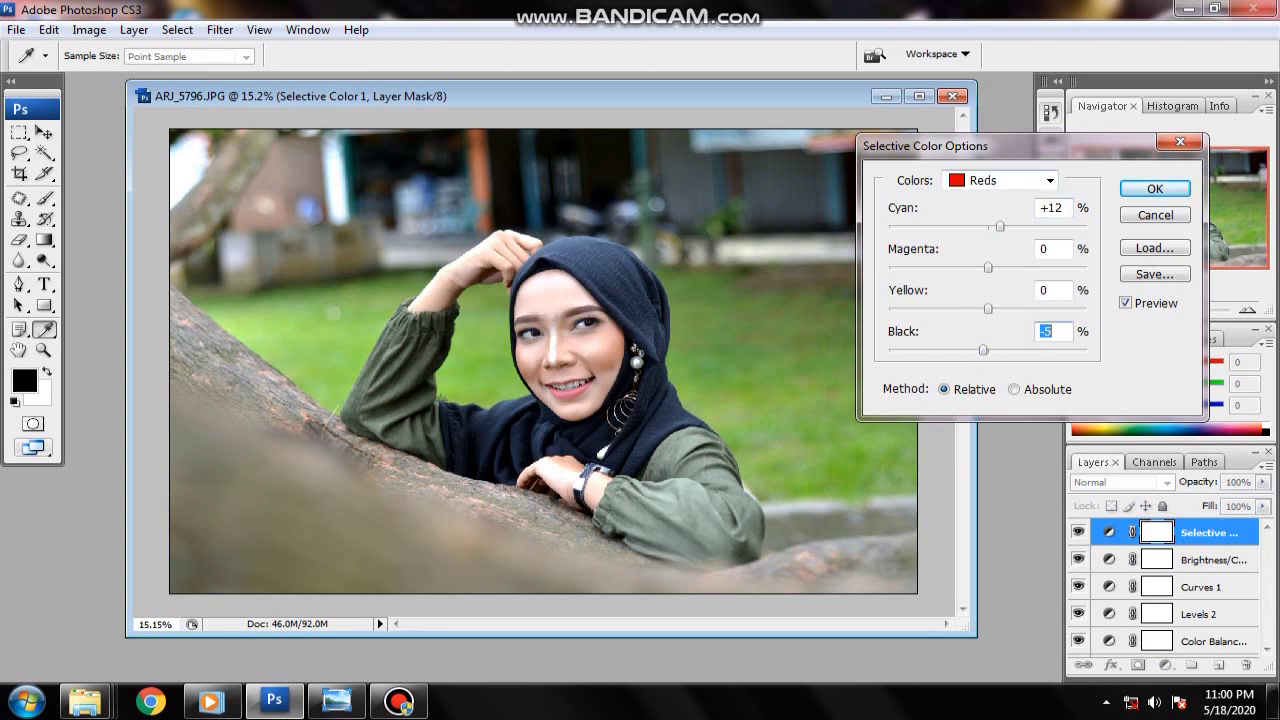
- Set the Blacks range's black amount to +6
key("alt+Down")
key("Return")
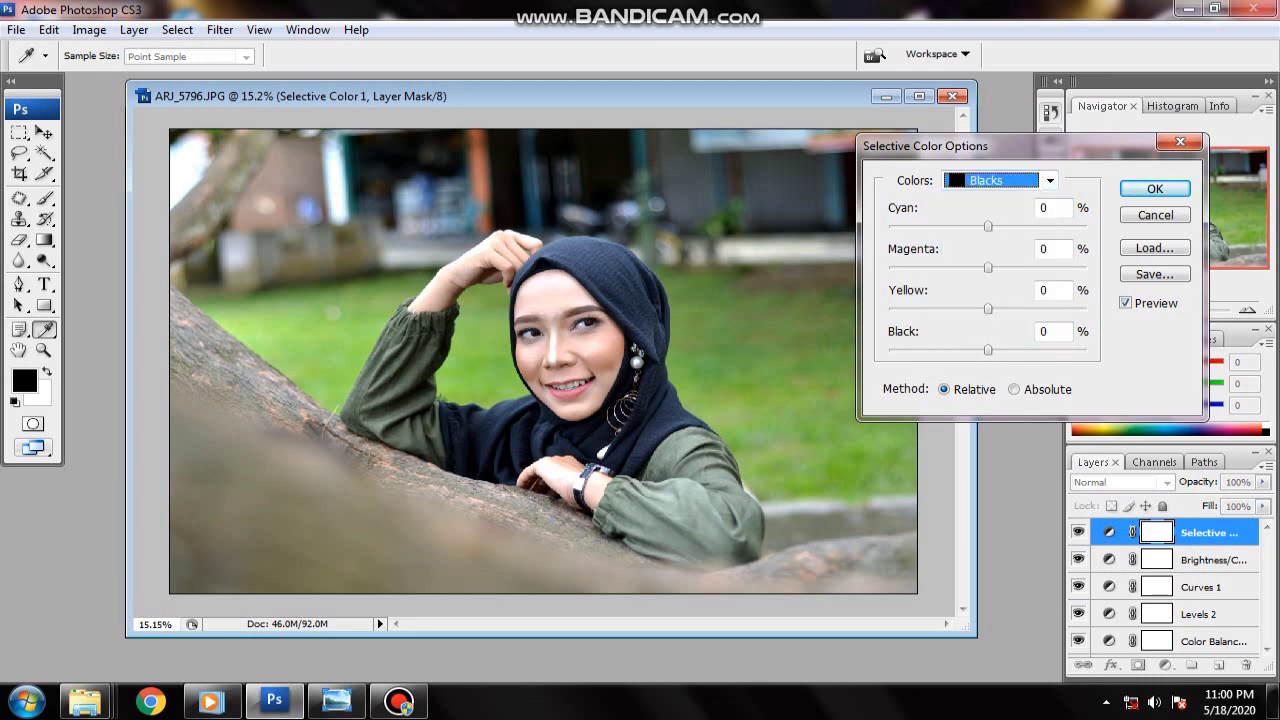
key("Tab")
key("Tab")
key("Tab")
key("Up")
key("Up")
key("Up")
key("Up")
key("Up")
key("Up")
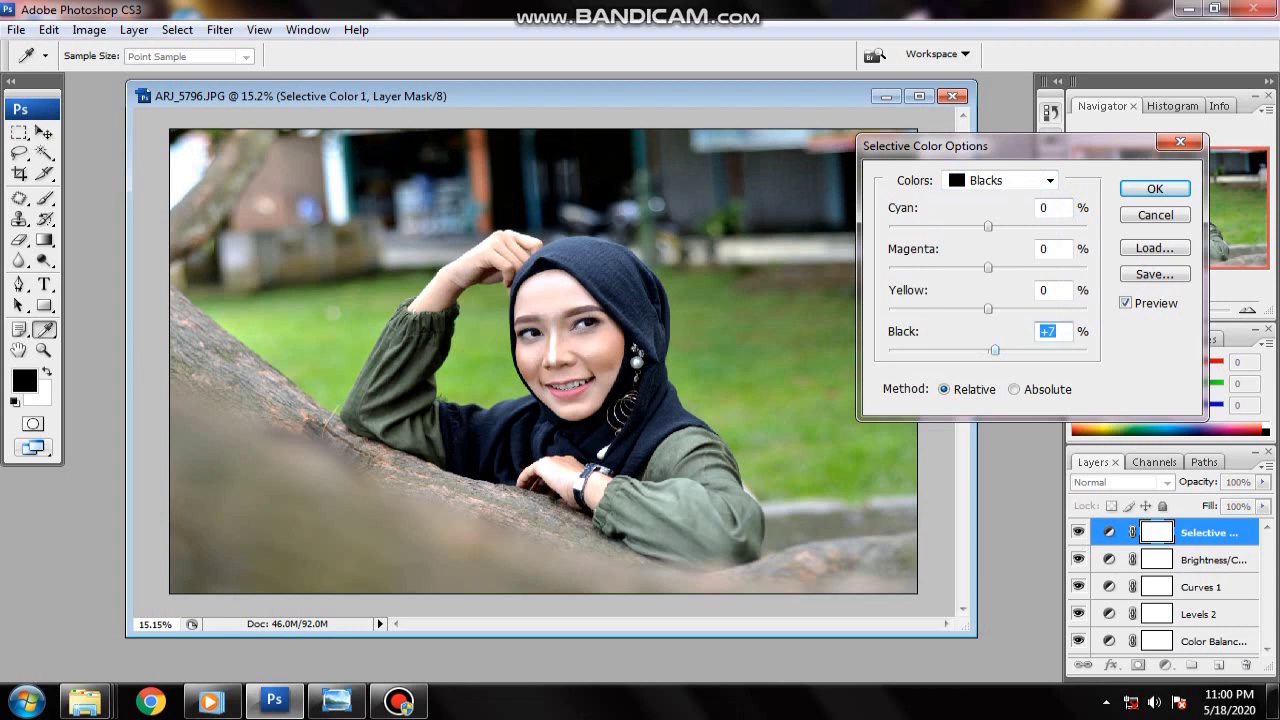
- Set the Neutrals range's black amount to +7
key("shift+Tab")
key("shift+Tab")
key("shift+Tab")
key("alt+Down")
key("Up")
key("Up")
key("Up")
key("Down")
key("Down")
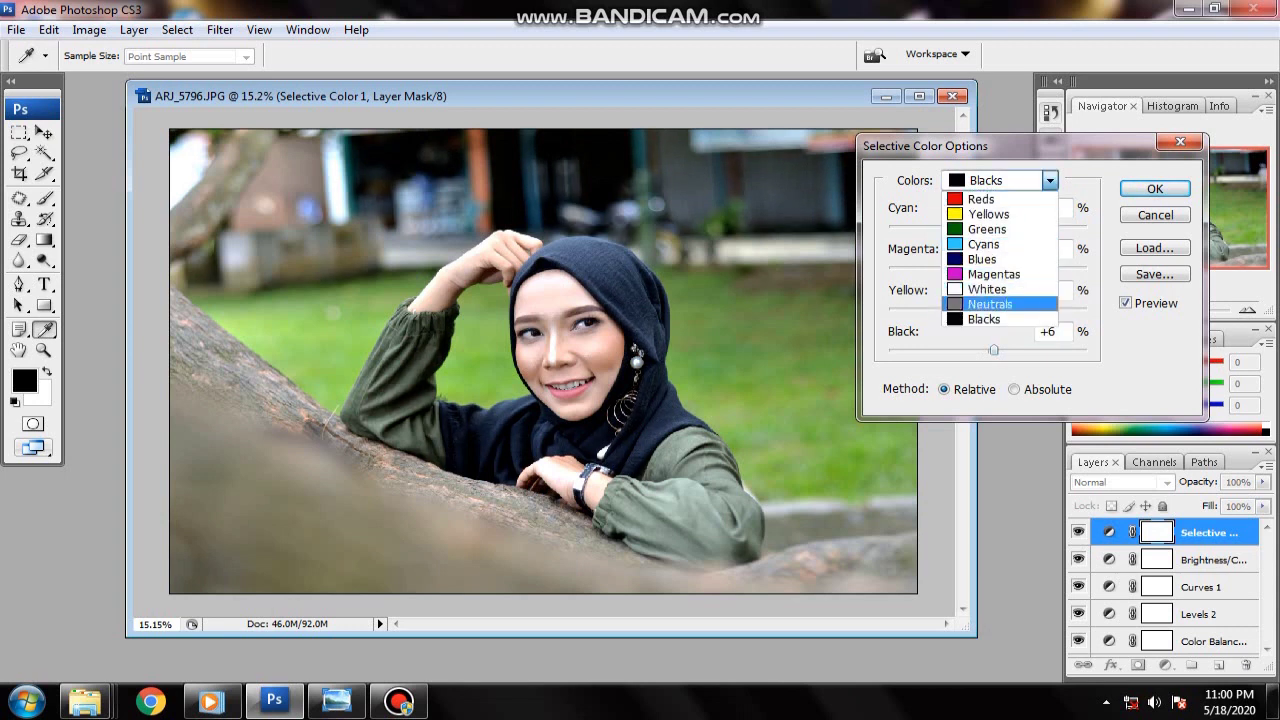
key("Return")
key("Tab")
key("Tab")
key("Tab")
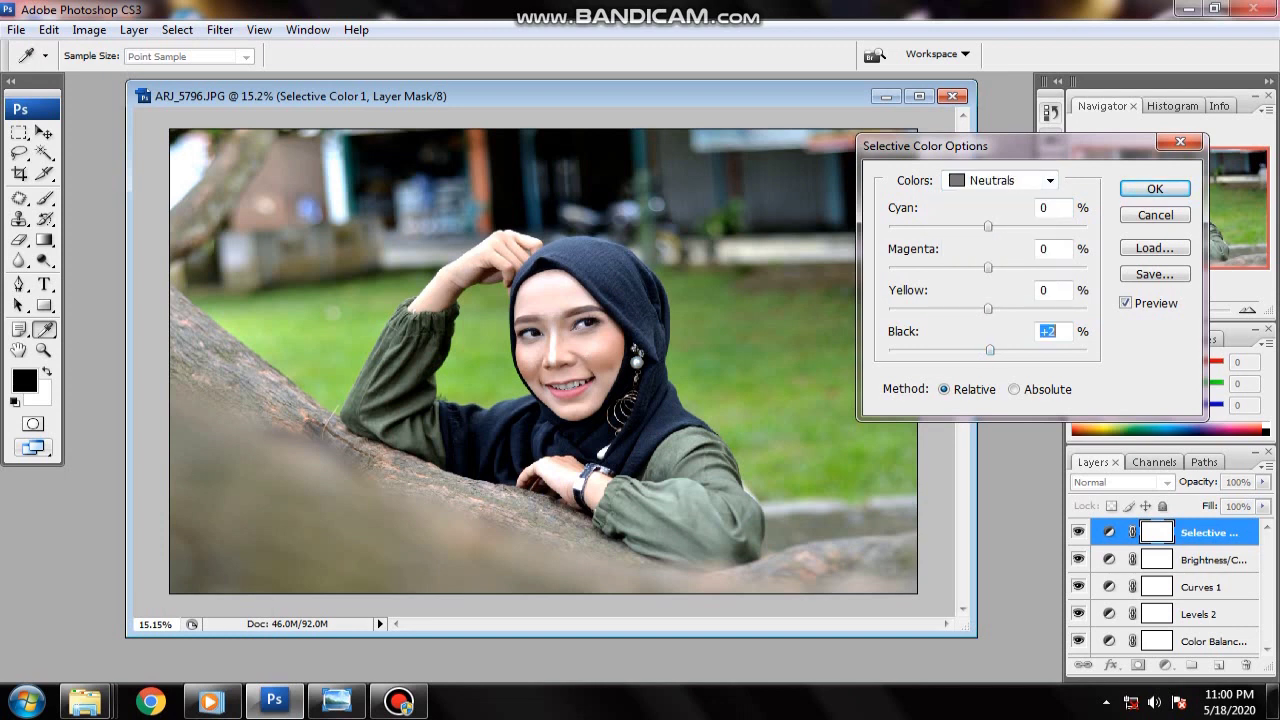
key("Up")
key("Up")
mouse_move(1000, 145)
left_mouse_down()
mouse_move(1133, 314)
mouse_move(1022, 208)
mouse_move(1009, 138)
left_mouse_up()
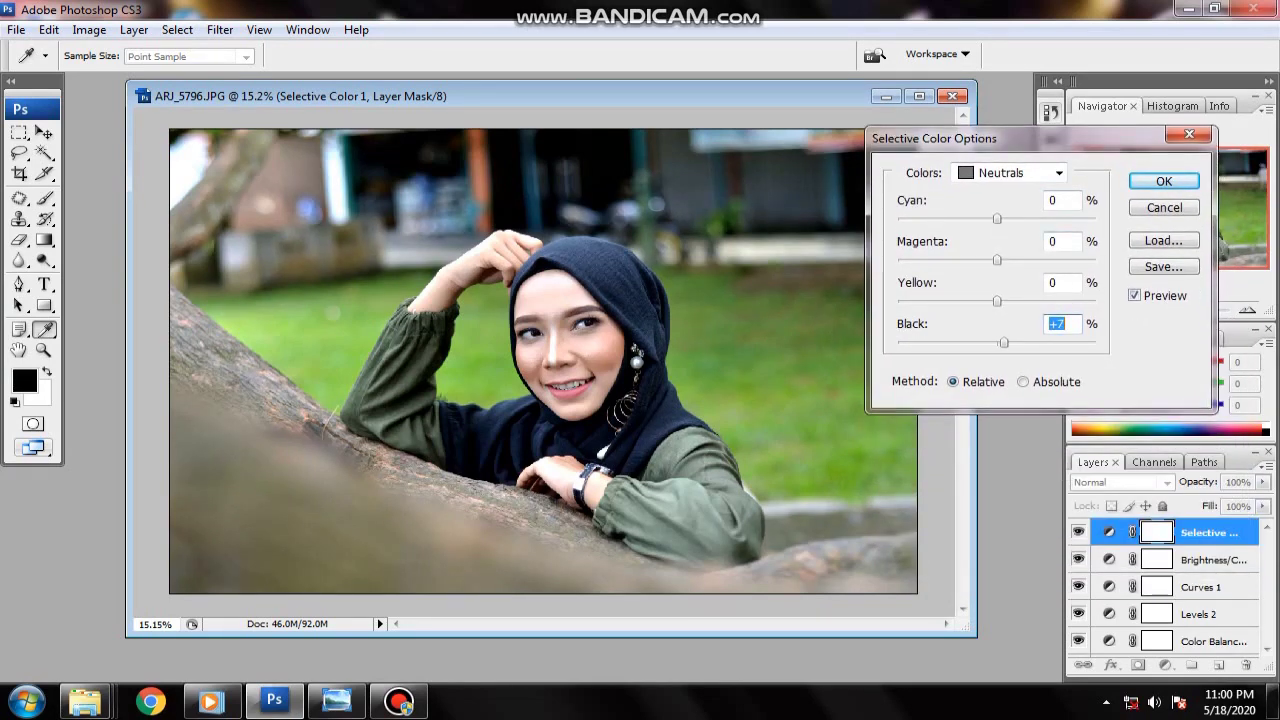
left_click(1010, 172)
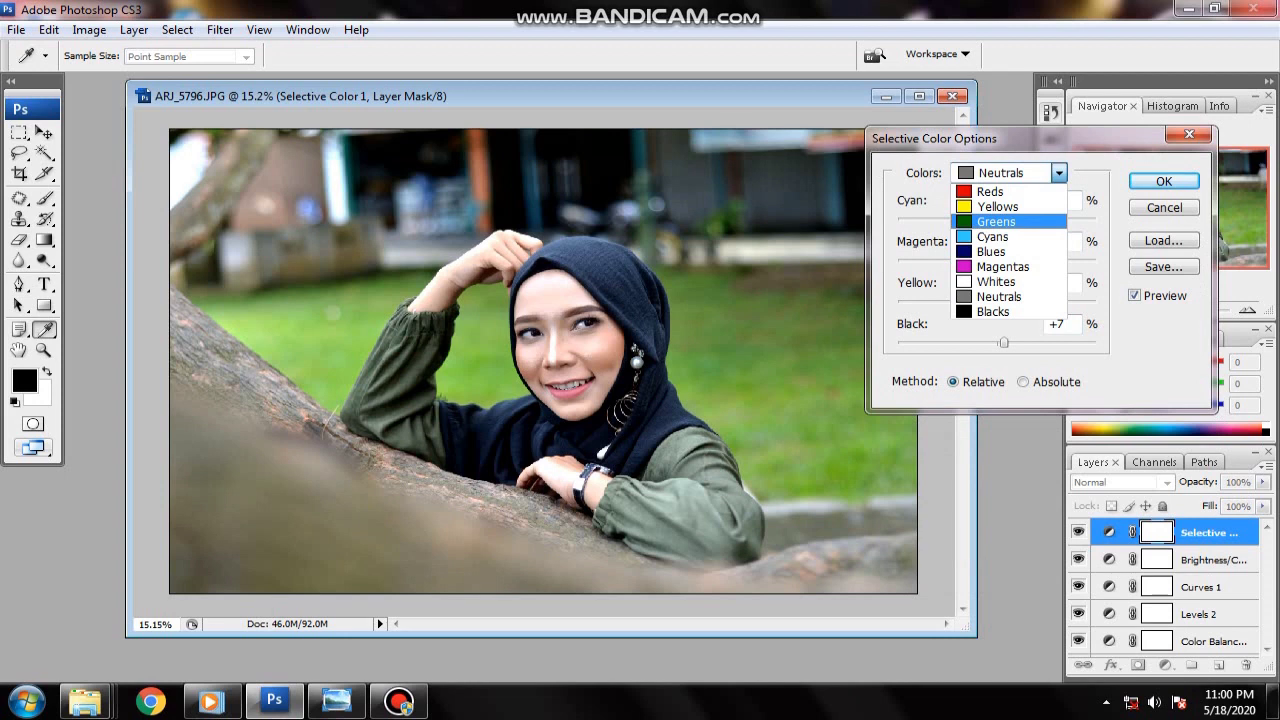
- Set Selective Color Yellows to cyan -94, yellow -71 and black about +20
left_click(997, 206)
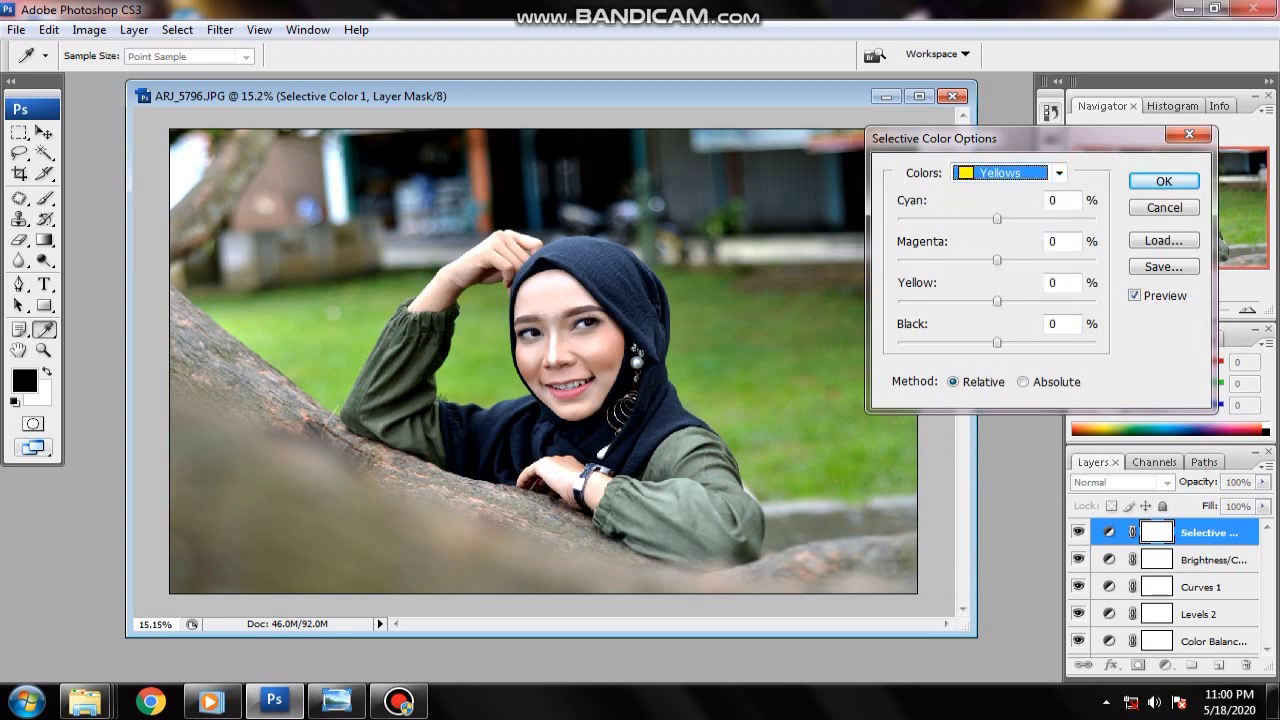
left_click_drag(997, 301, 973, 301)
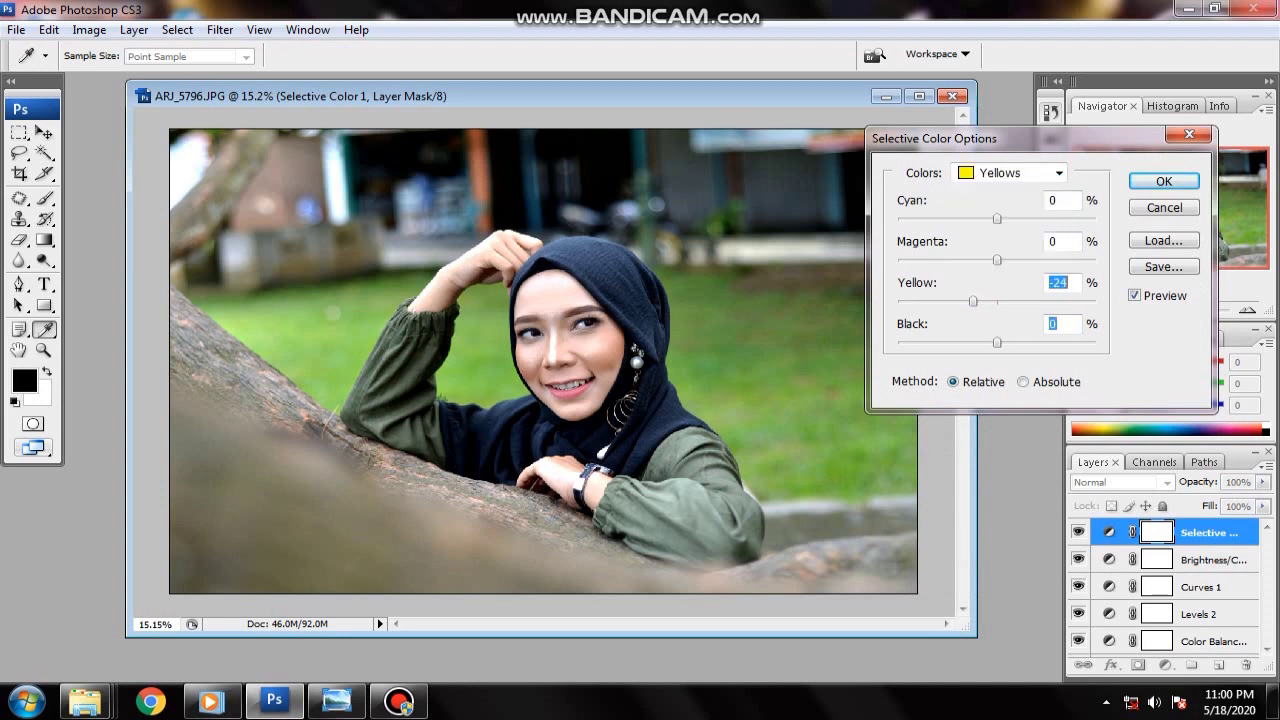
left_click_drag(997, 218, 904, 218)
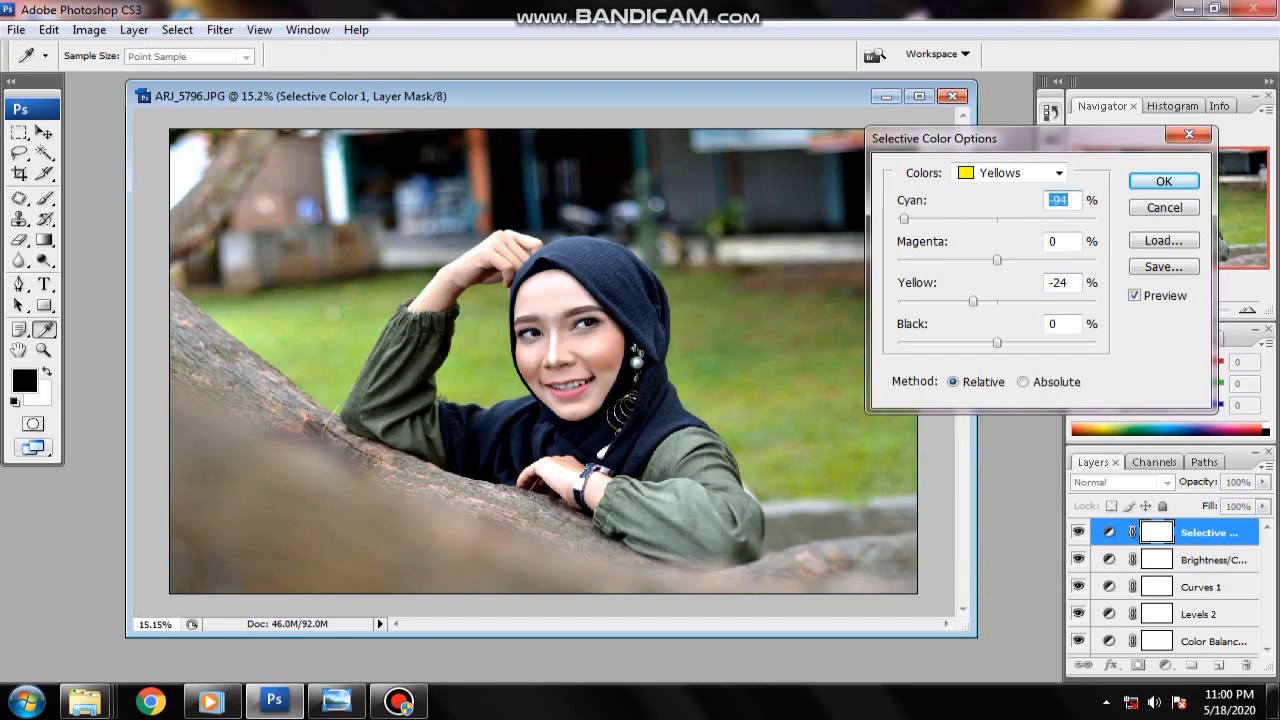
mouse_move(973, 301)
left_mouse_down()
mouse_move(1096, 301)
mouse_move(898, 301)
mouse_move(1047, 301)
mouse_move(900, 301)
mouse_move(927, 301)
left_mouse_up()
left_click_drag(997, 343, 955, 343)
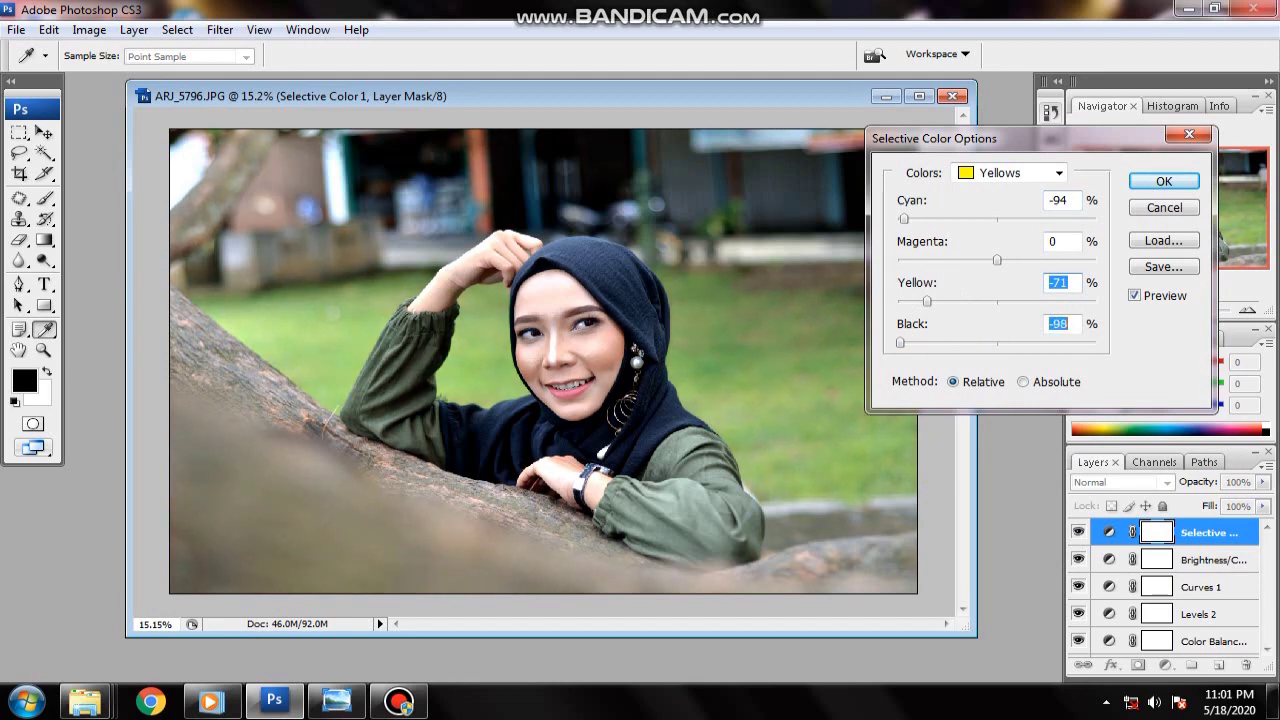
mouse_move(929, 343)
left_mouse_down()
mouse_move(1096, 343)
mouse_move(903, 343)
mouse_move(1050, 343)
mouse_move(1015, 343)
left_mouse_up()
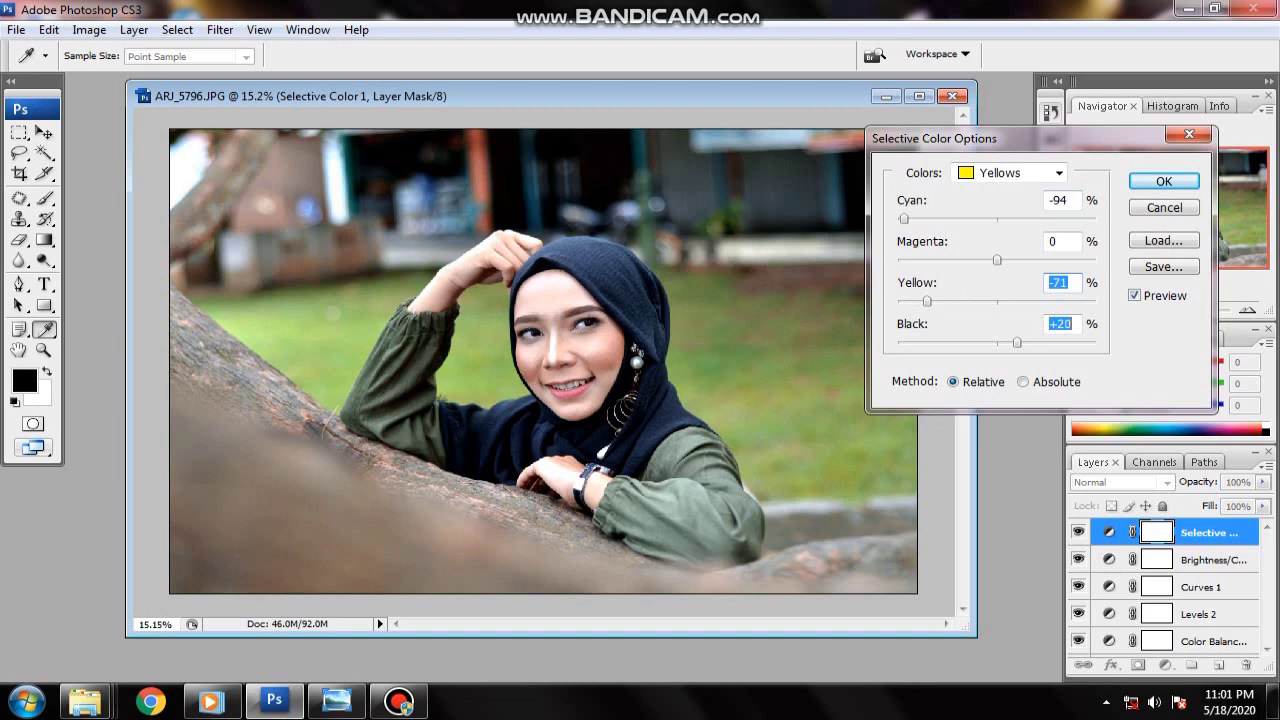
- Switch Selective Color to the Greens range and set its cyan to -100
left_click(1059, 173)
key("Down")
key("Return")
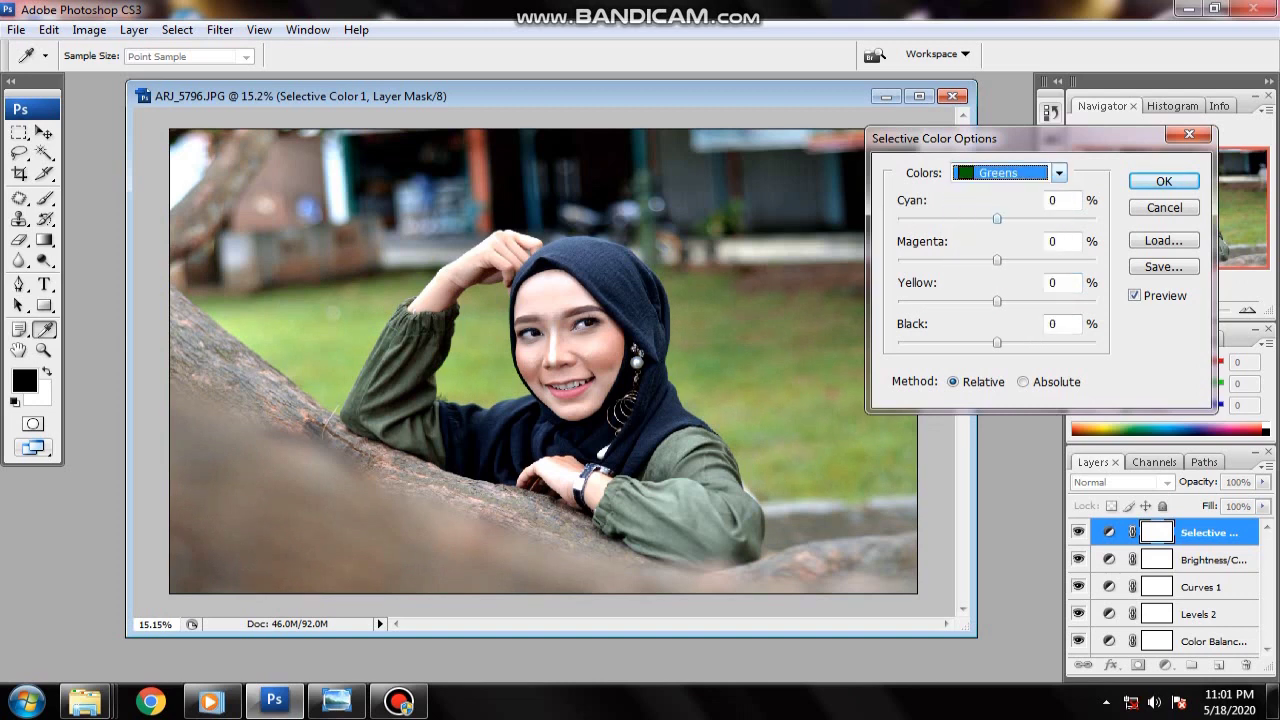
key("Tab")
key("shift+Down")
key("shift+Down")
key("shift+Down")
key("shift+Down")
key("shift+Down")
key("shift+Down")
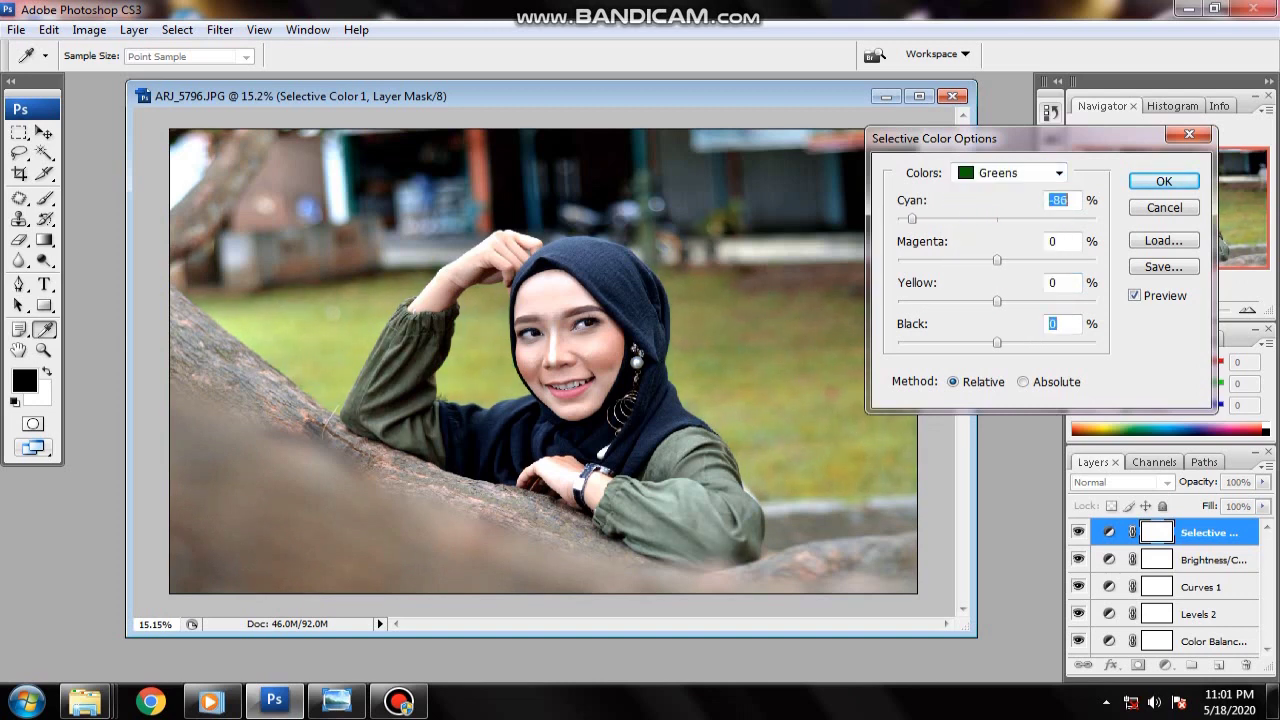
key("shift+Down")
key("shift+Down")
- Raise the Greens' yellow to +97, magenta to +47 and black to +100
left_click_drag(997, 301, 1093, 301)
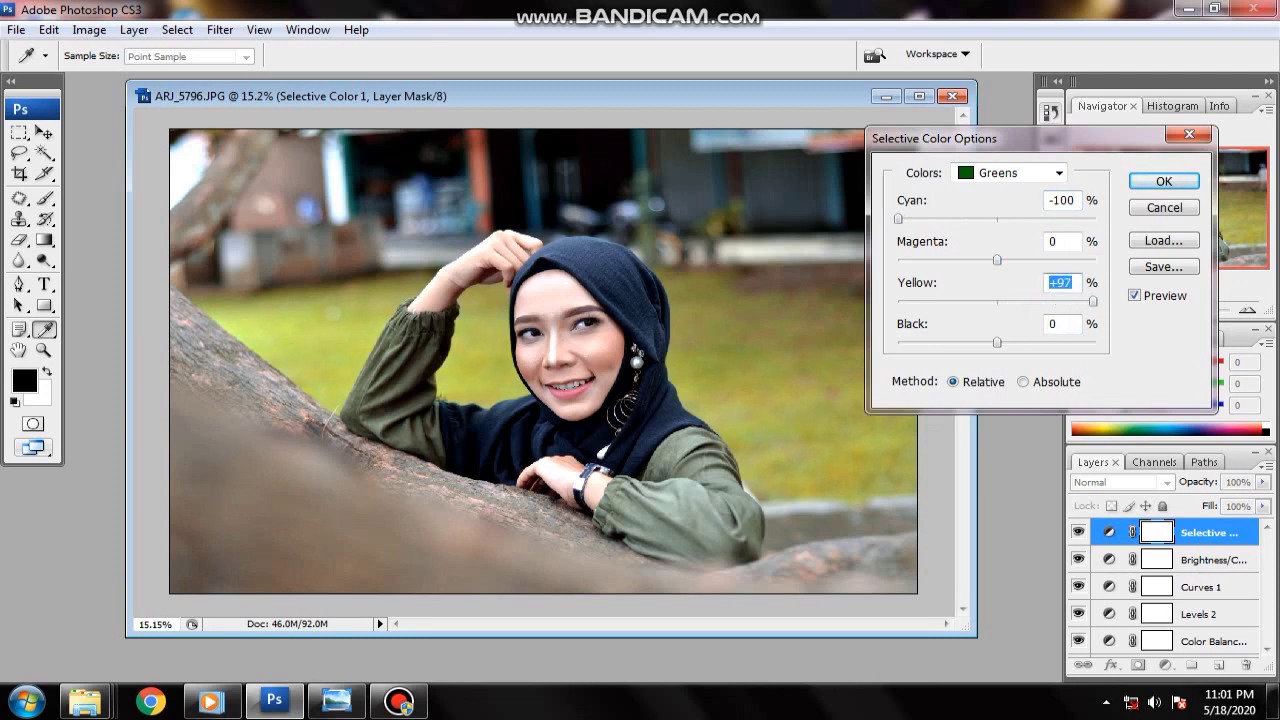
mouse_move(997, 260)
left_mouse_down()
mouse_move(1096, 260)
mouse_move(902, 260)
mouse_move(1024, 260)
left_mouse_up()
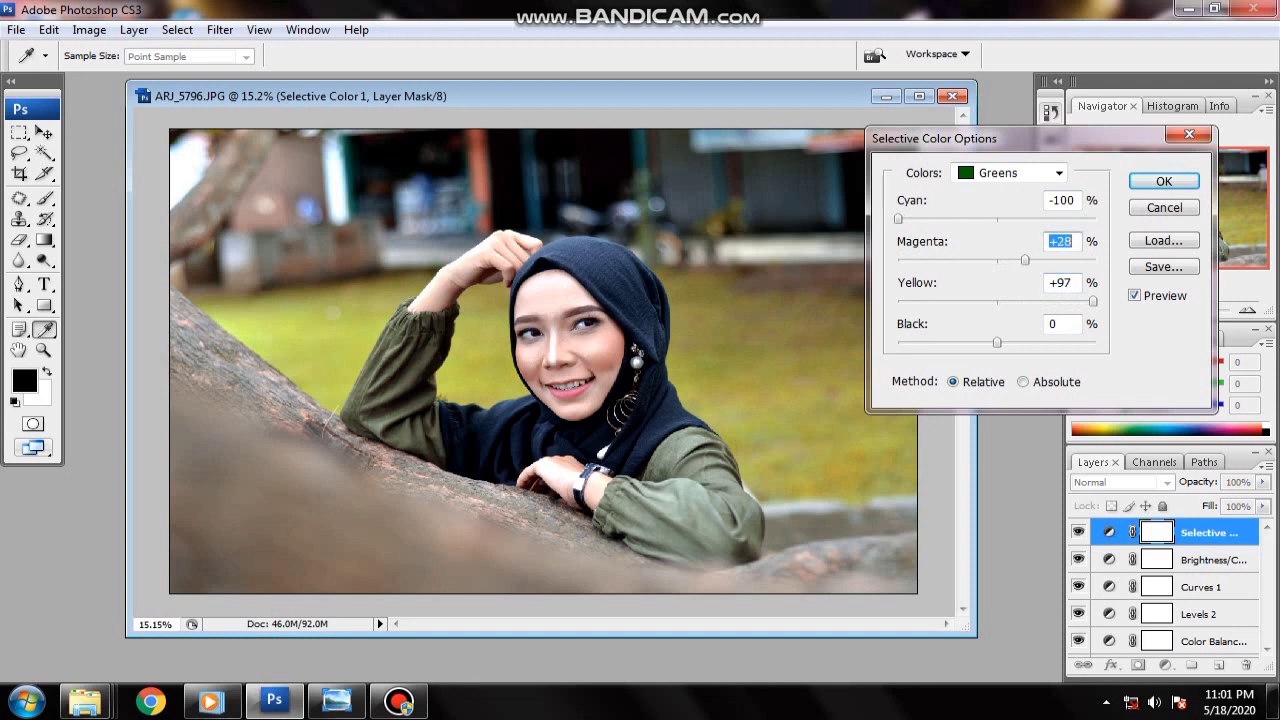
mouse_move(997, 342)
left_mouse_down()
mouse_move(947, 342)
mouse_move(1096, 342)
left_mouse_up()
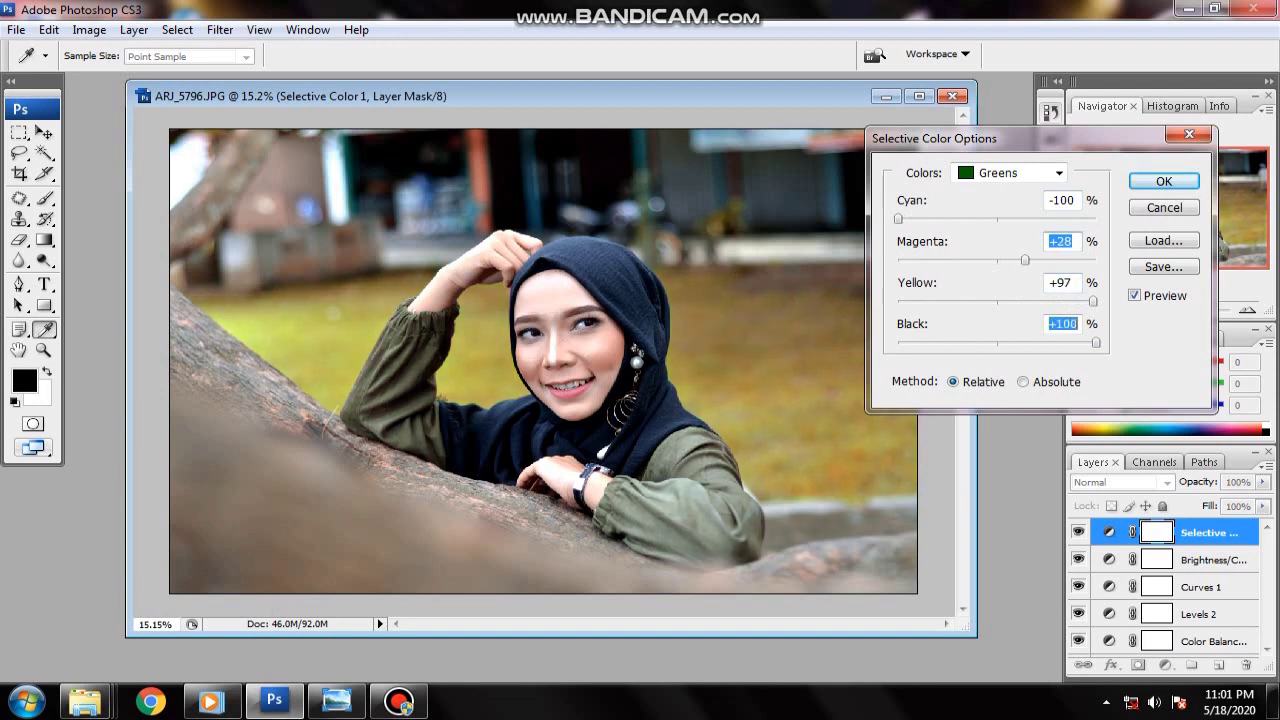
mouse_move(960, 138)
left_mouse_down()
mouse_move(1037, 333)
mouse_move(1028, 346)
mouse_move(980, 177)
mouse_move(999, 135)
left_mouse_up()
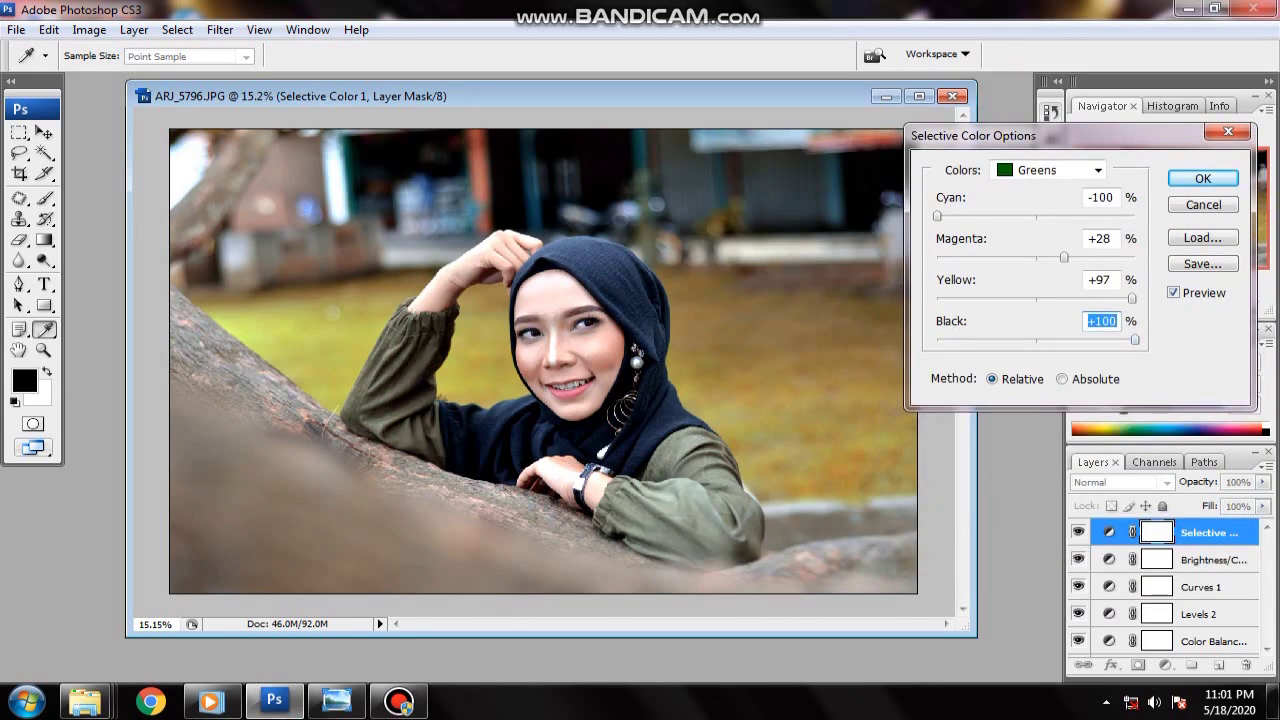
key("Tab")
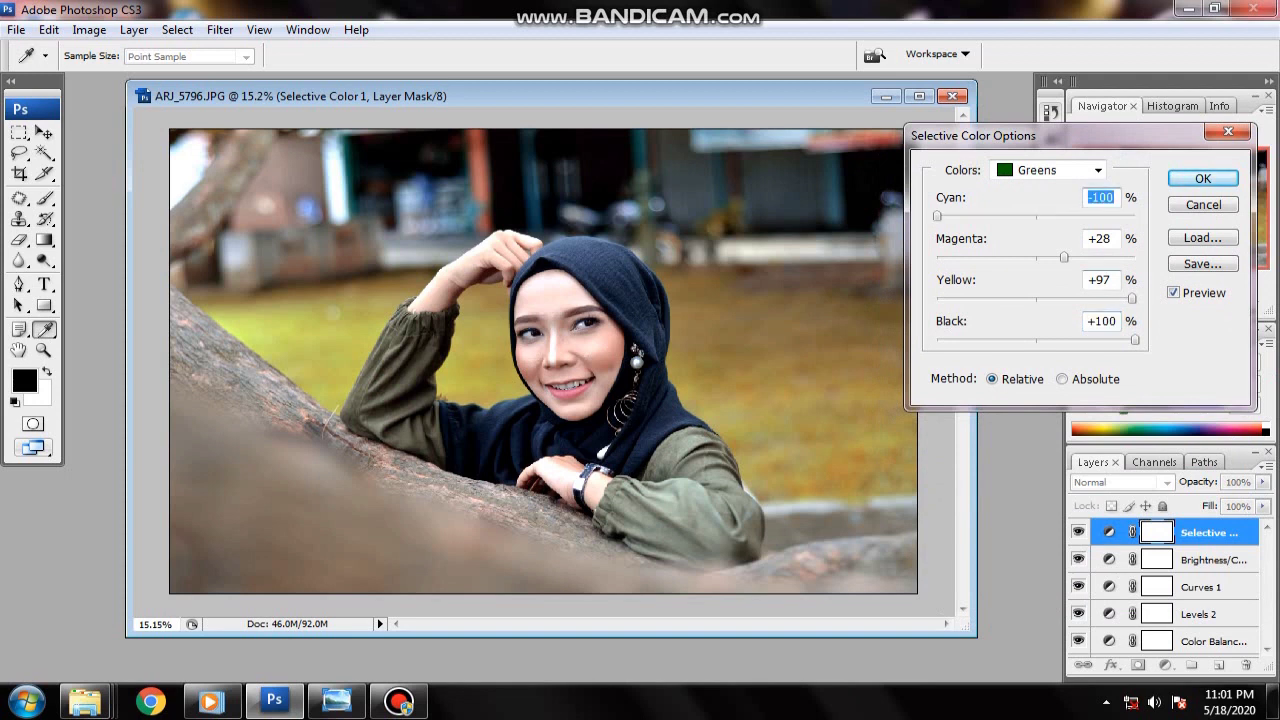
key("Tab")
key("shift+Up")
key("shift+Up")
- Return to the Yellows range and bring its yellow value to about +37
left_click(1098, 170)
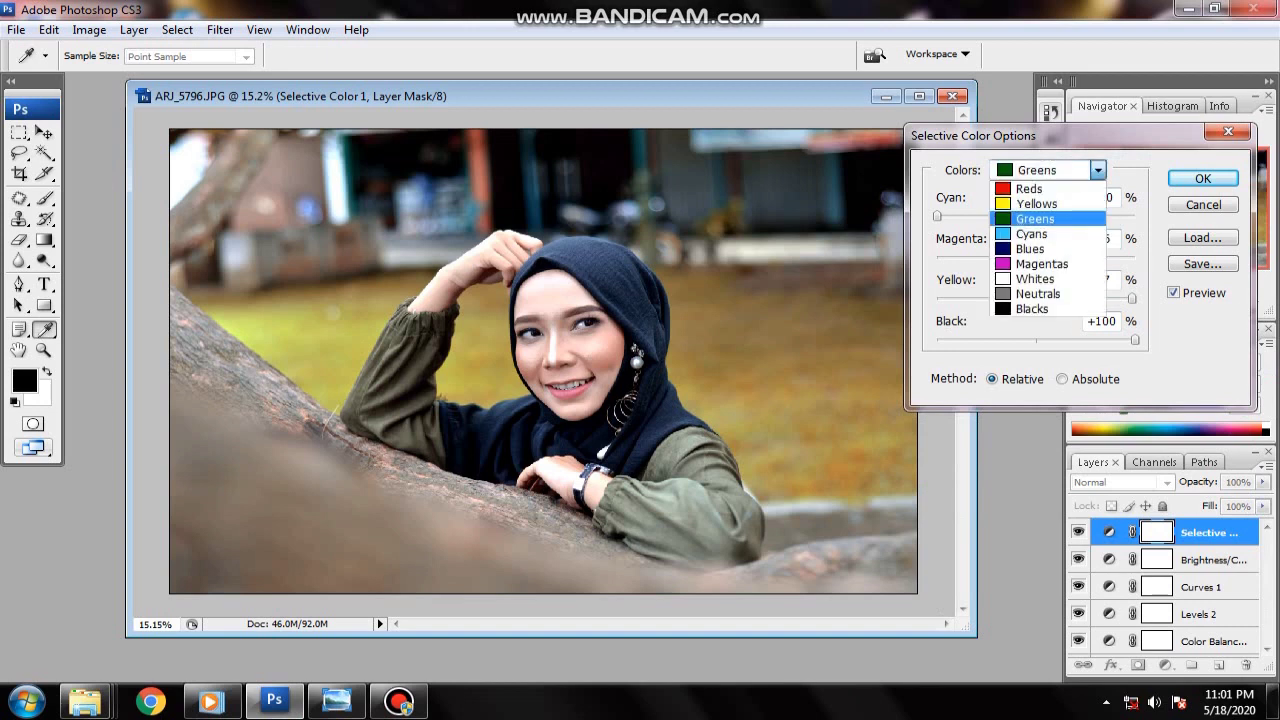
key("Return")
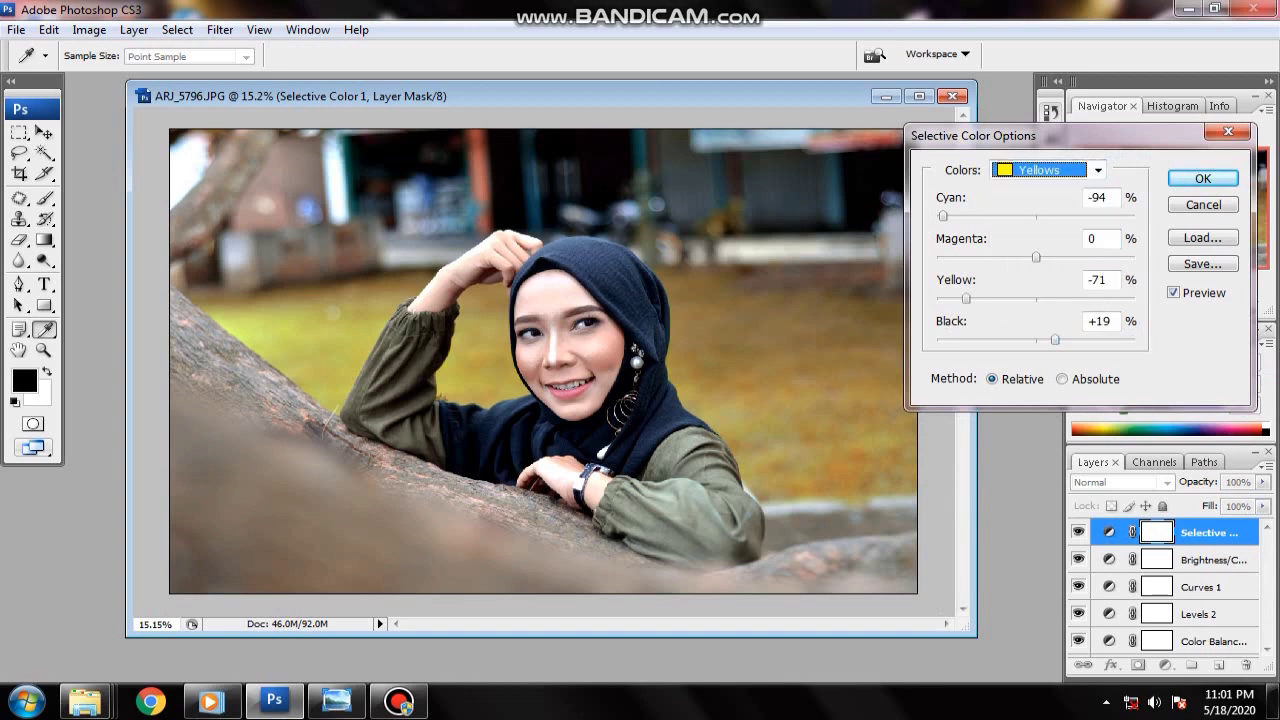
key("Tab")
key("Tab")
key("Tab")
key("shift+Up")
key("shift+Up")
key("shift+Up")
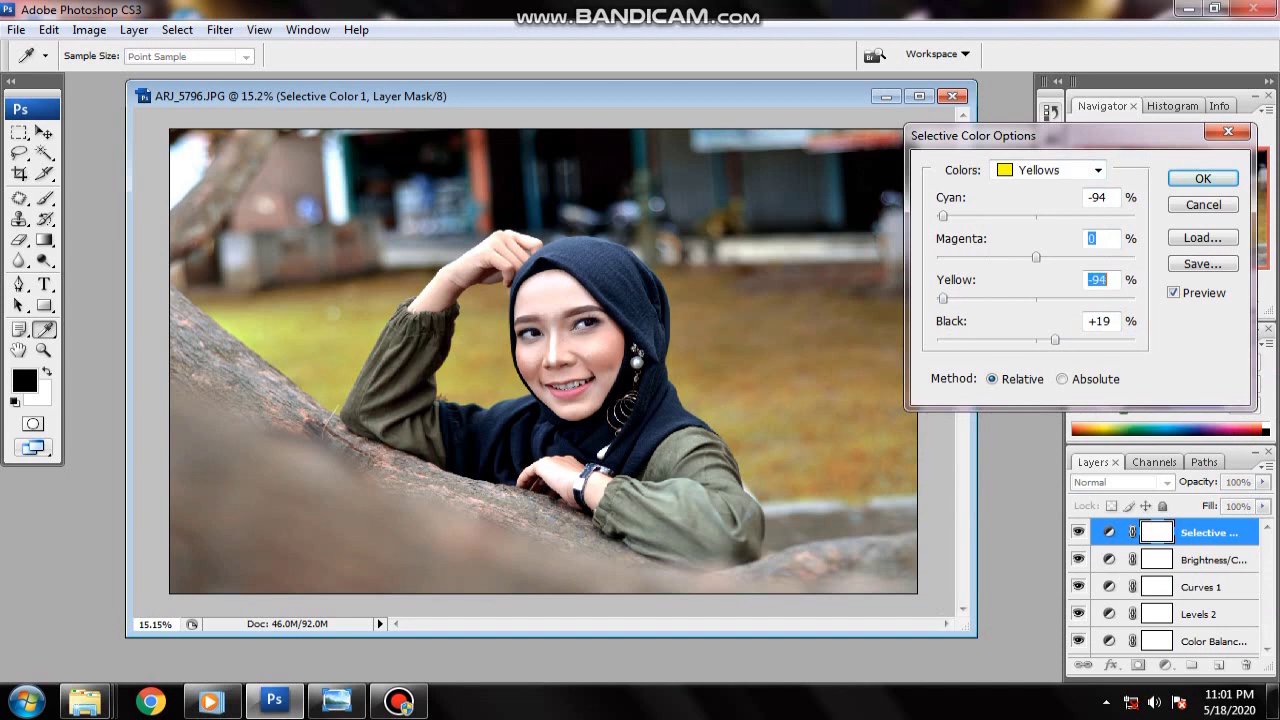
key("Up")
key("shift+Up")
key("shift+Up")
key("shift+Up")
key("shift+Up")
key("Up")
key("Up")
key("Up")
key("Up")
key("Up")
key("Up")
key("Up")
key("Up")
key("Up")
key("Down")
key("Down")
key("Down")
key("Down")
key("Down")
key("Down")
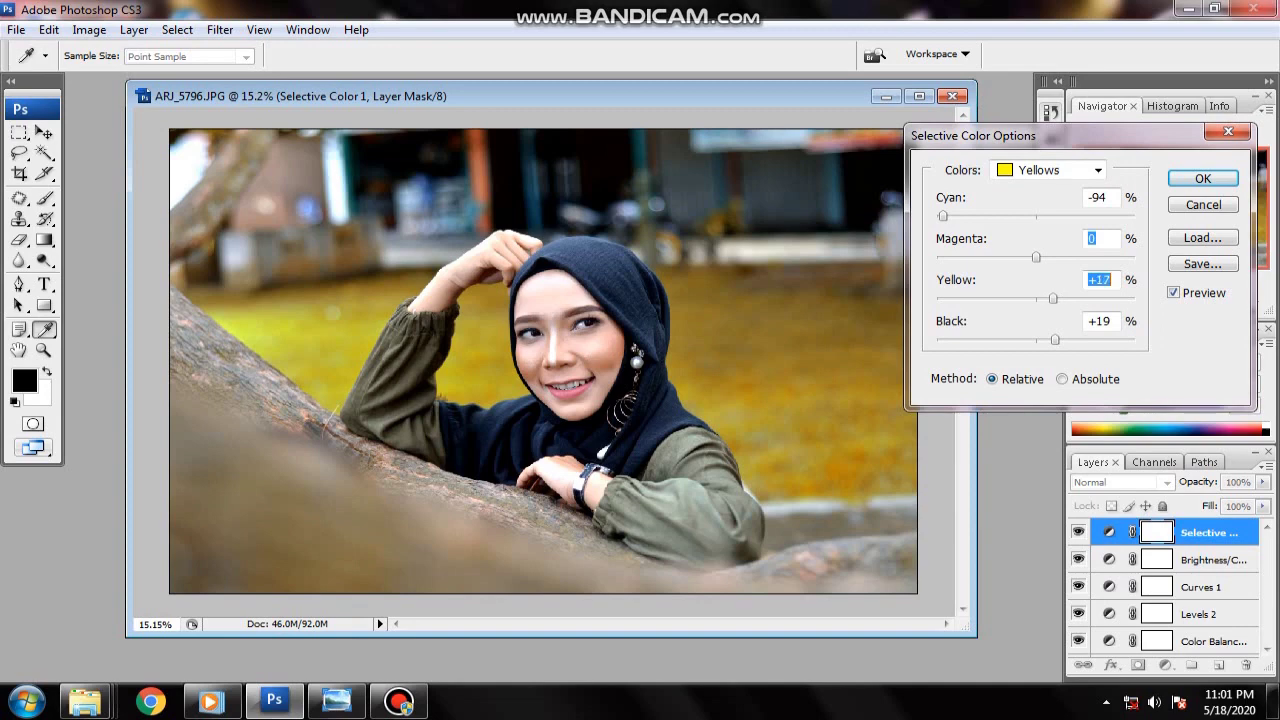
key("shift+Up")
key("shift+Up")
key("shift+Up")
key("Up")
key("shift+Up")
key("shift+Up")
key("shift+Up")
key("shift+Down")
key("shift+Down")
key("shift+Down")
- Settle Yellows at yellow +37, magenta +24, and apply the Selective Color adjustment
key("shift+Down")
key("shift+Down")
key("shift+Up")
key("shift+Up")
key("Up")
key("Up")
key("Up")
key("Up")
key("Up")
key("Up")
key("shift+Tab")
key("shift+Up")
key("shift+Up")
key("shift+Up")
key("shift+Up")
key("shift+Up")
key("shift+Down")
key("shift+Down")
key("shift+Down")
key("shift+Down")
key("shift+Down")
key("shift+Down")
key("Up")
key("Up")
key("Up")
key("shift+Down")
key("shift+Down")
key("shift+Down")
key("shift+Down")
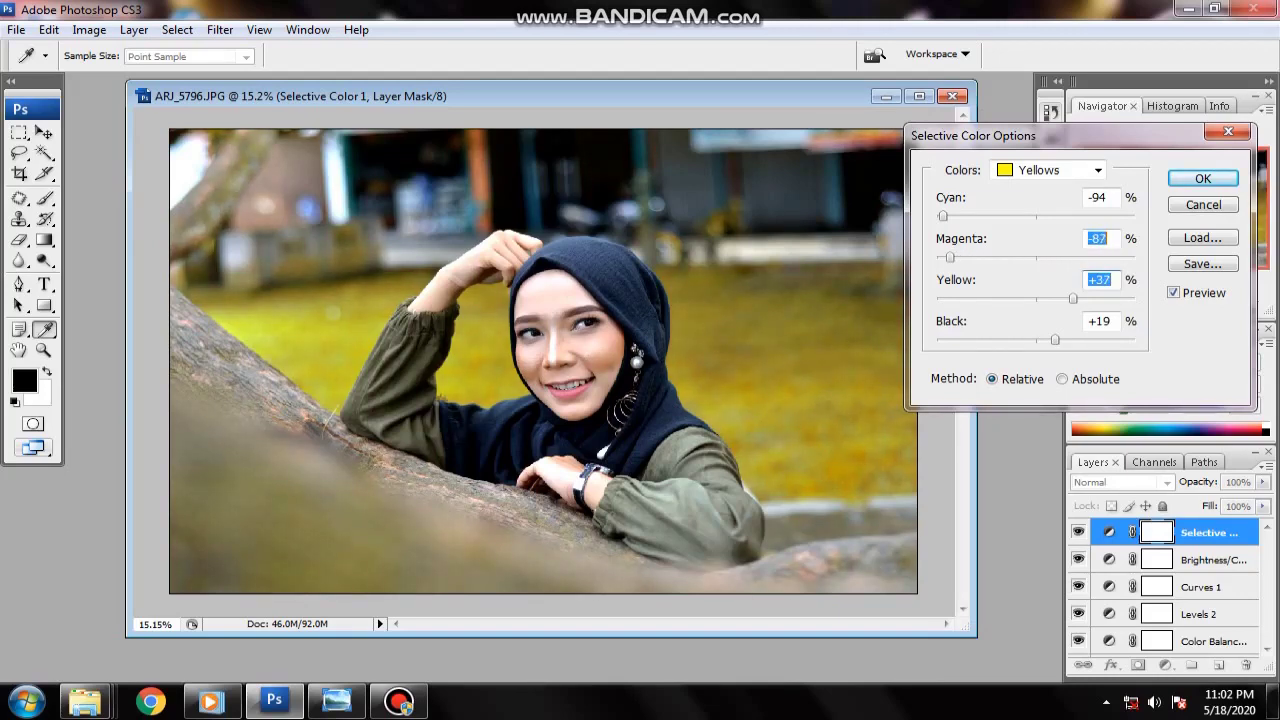
key("shift+Down")
key("shift+Down")
key("shift+Up")
key("shift+Up")
key("shift+Up")
key("shift+Up")
key("shift+Up")
key("shift+Up")
key("shift+Up")
key("shift+Up")
key("shift+Up")
key("Up")
key("Up")
key("Up")
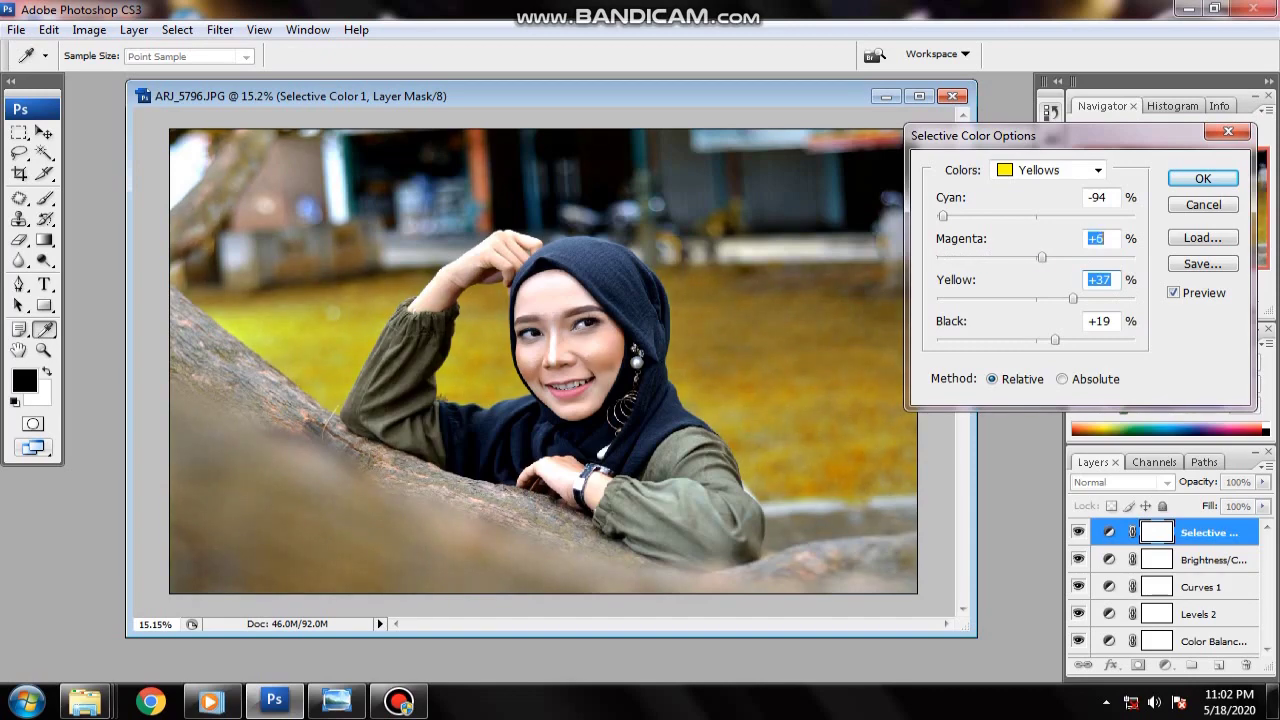
key("Up")
key("Up")
key("shift+Up")
key("Up")
key("Up")
key("Up")
key("Up")
key("Up")
key("Up")
key("Down")
key("Down")
key("Down")
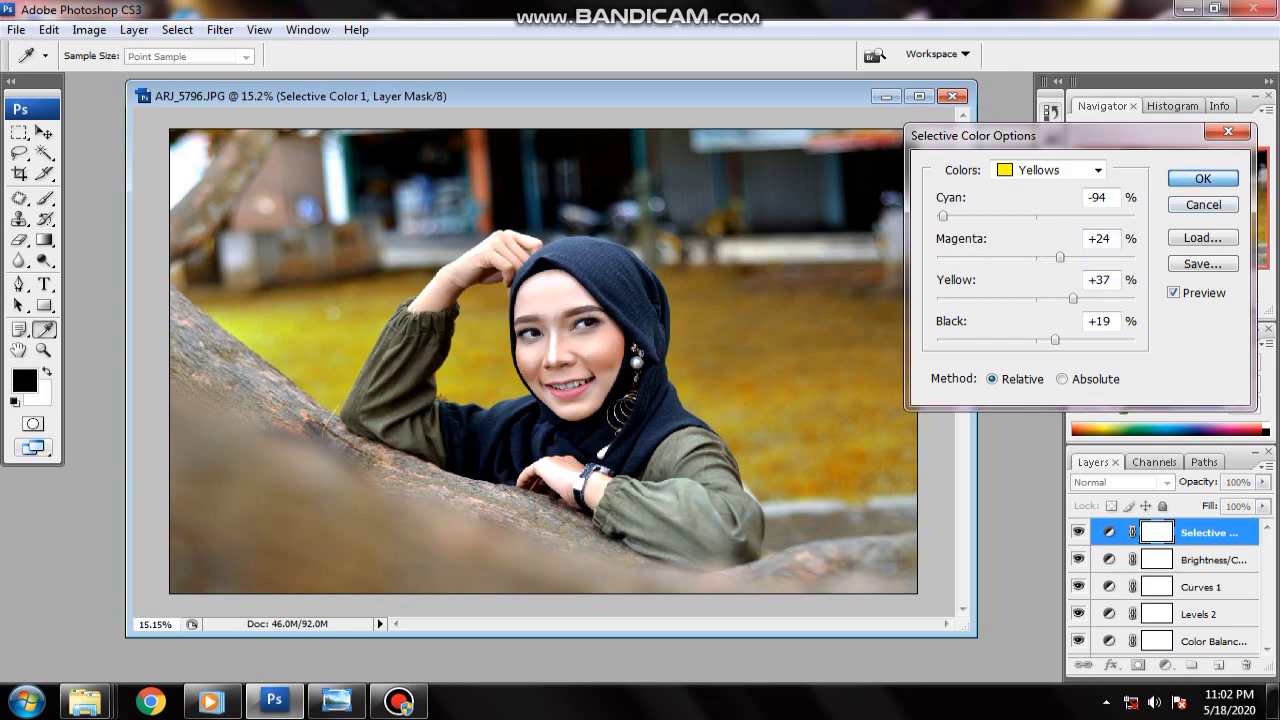
key("Return")
key("v")
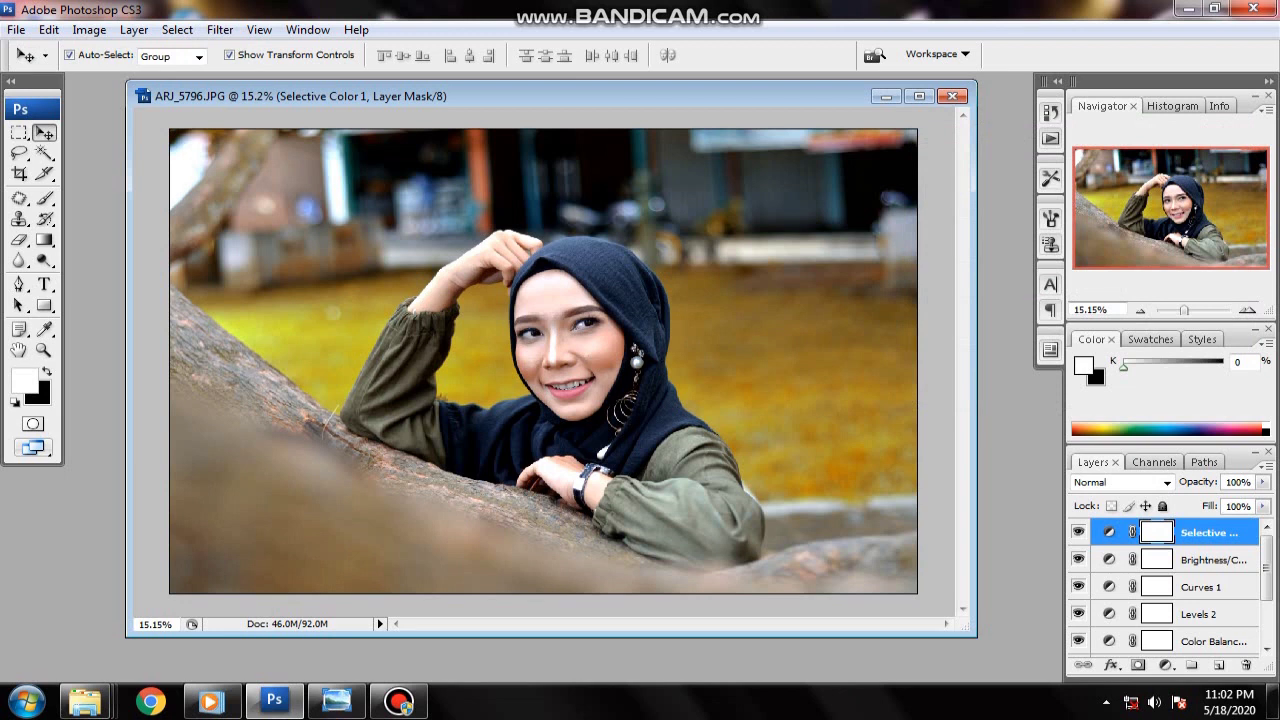
- Add an empty Layer 2 and set up a radial Foreground to Transparent gradient
left_click(1218, 665)
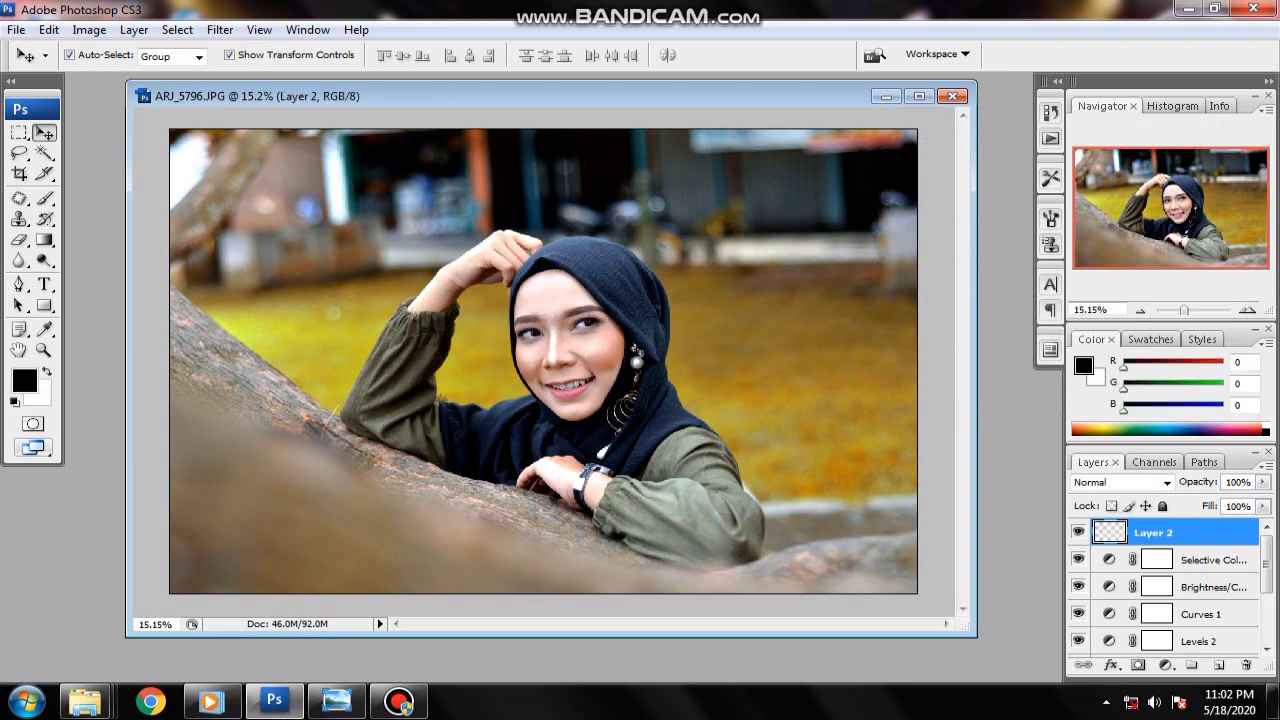
left_click(44, 240)
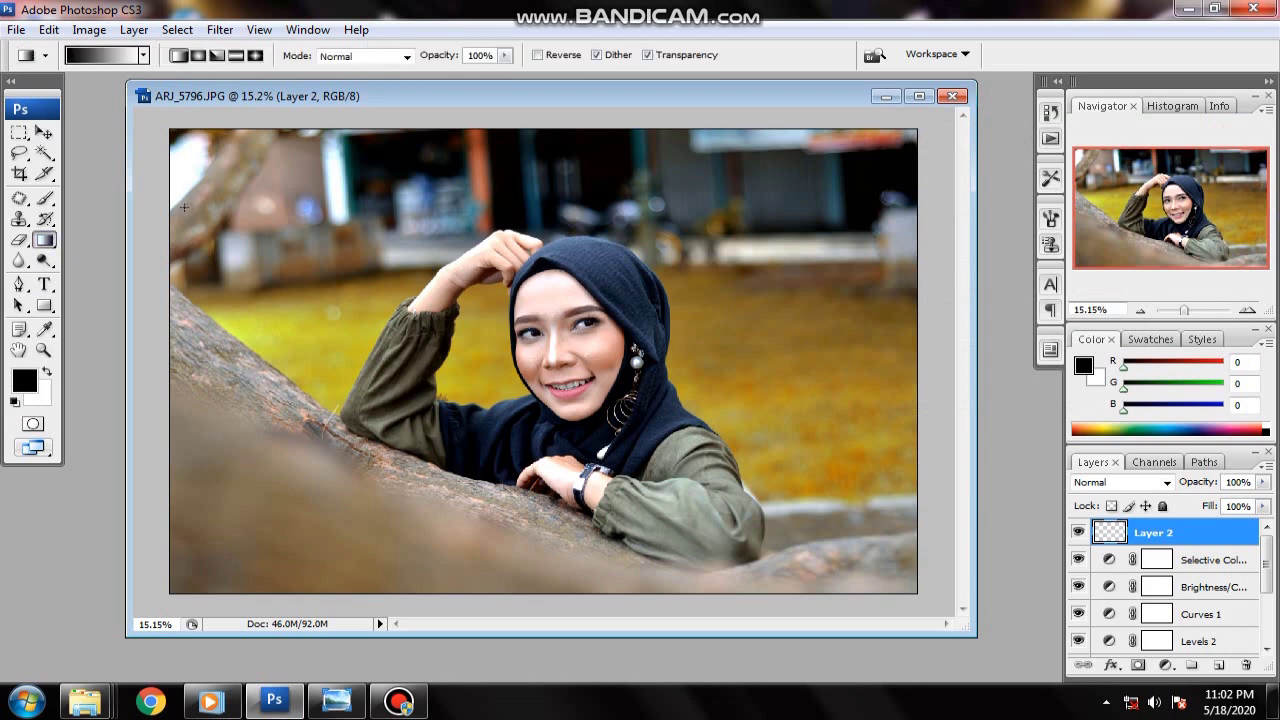
left_click(198, 55)
left_click(105, 55)
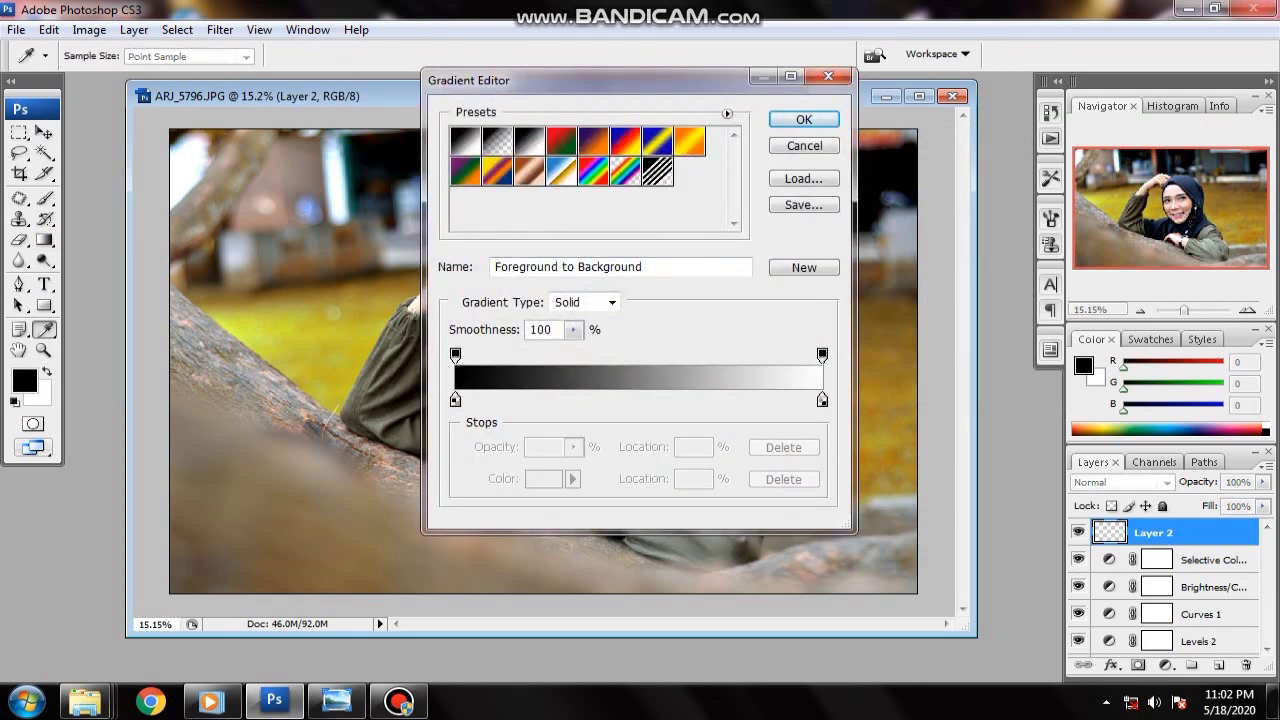
left_click(497, 141)
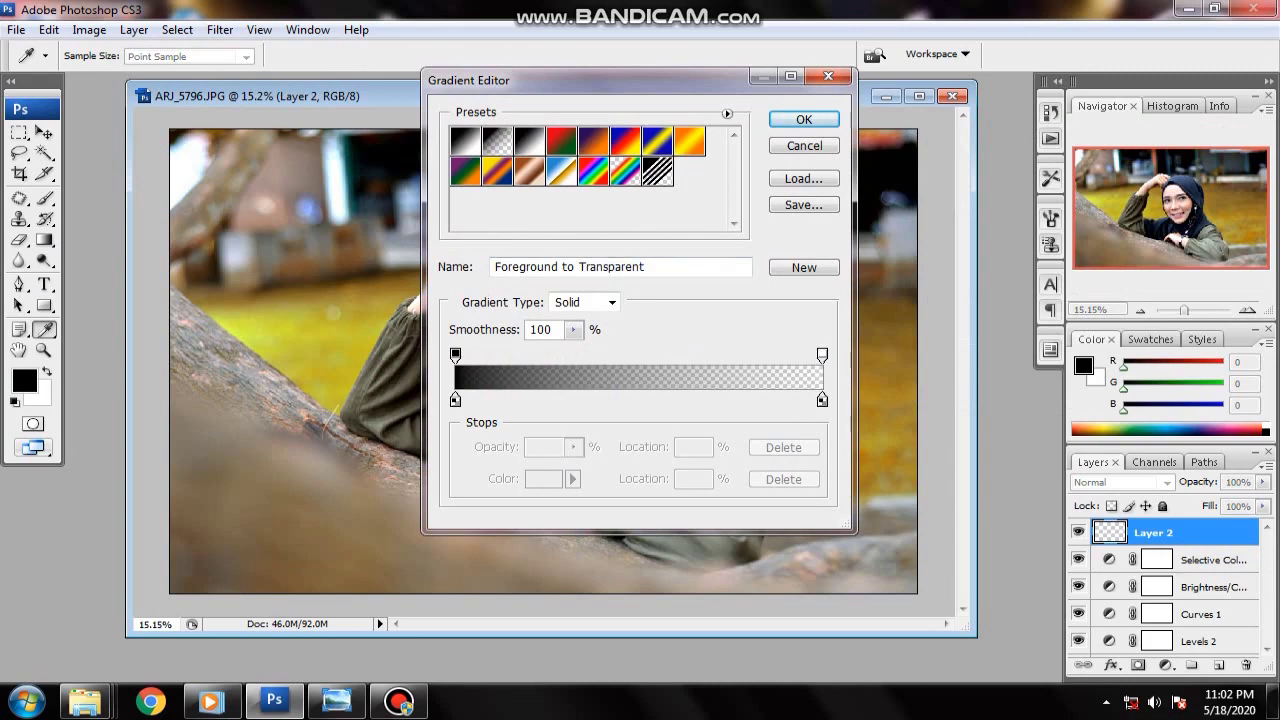
- Colour the gradient's stop orange ff9601 and confirm the gradient
left_click(822, 400)
type("0")
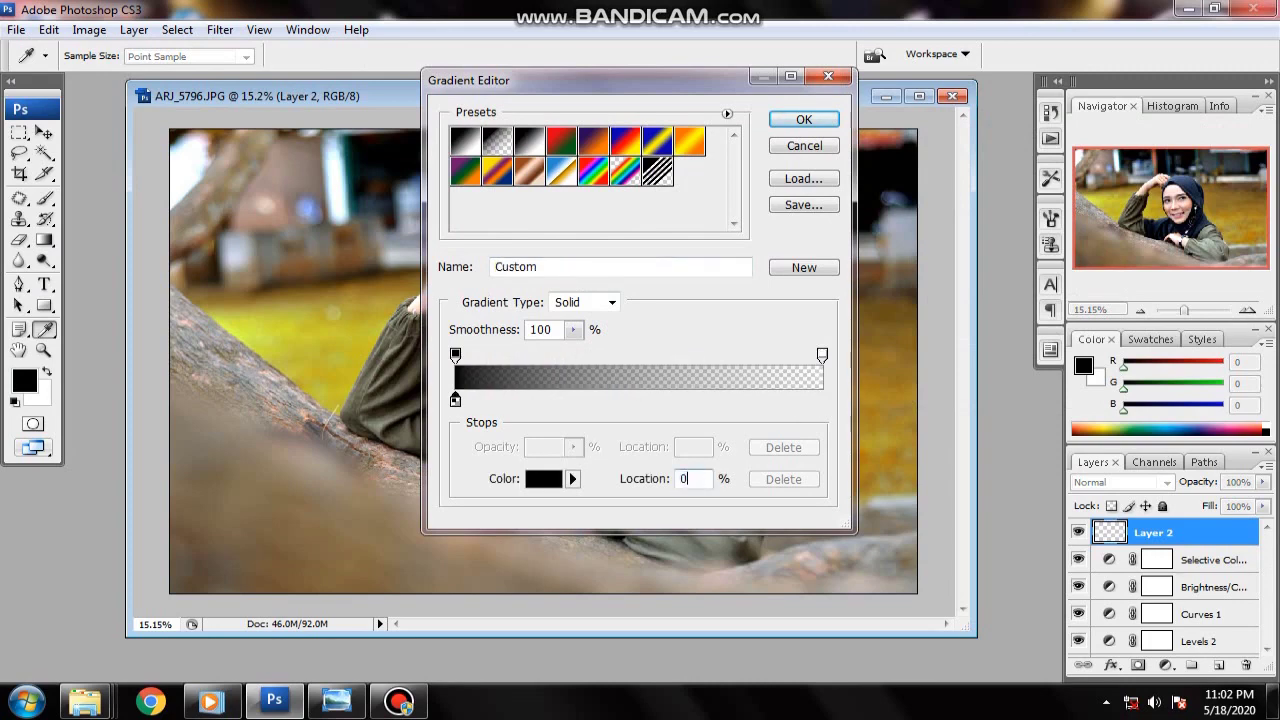
left_click(543, 478)
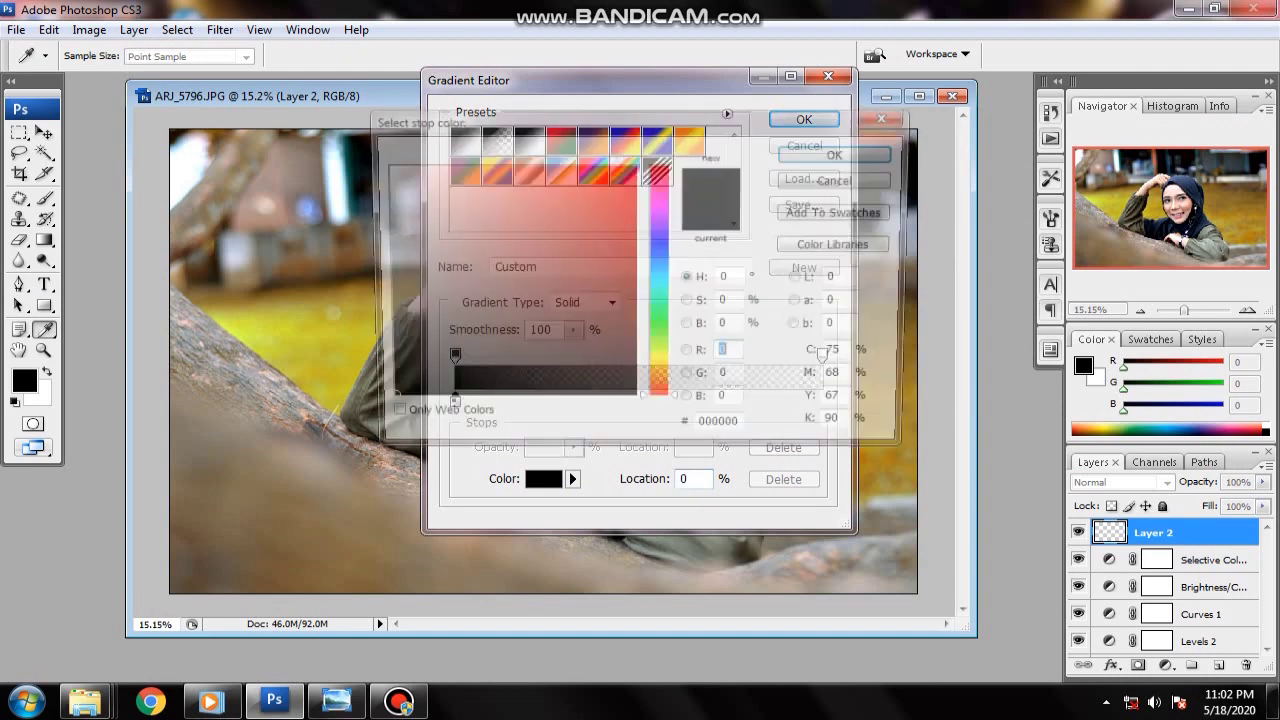
left_click_drag(660, 403, 660, 378)
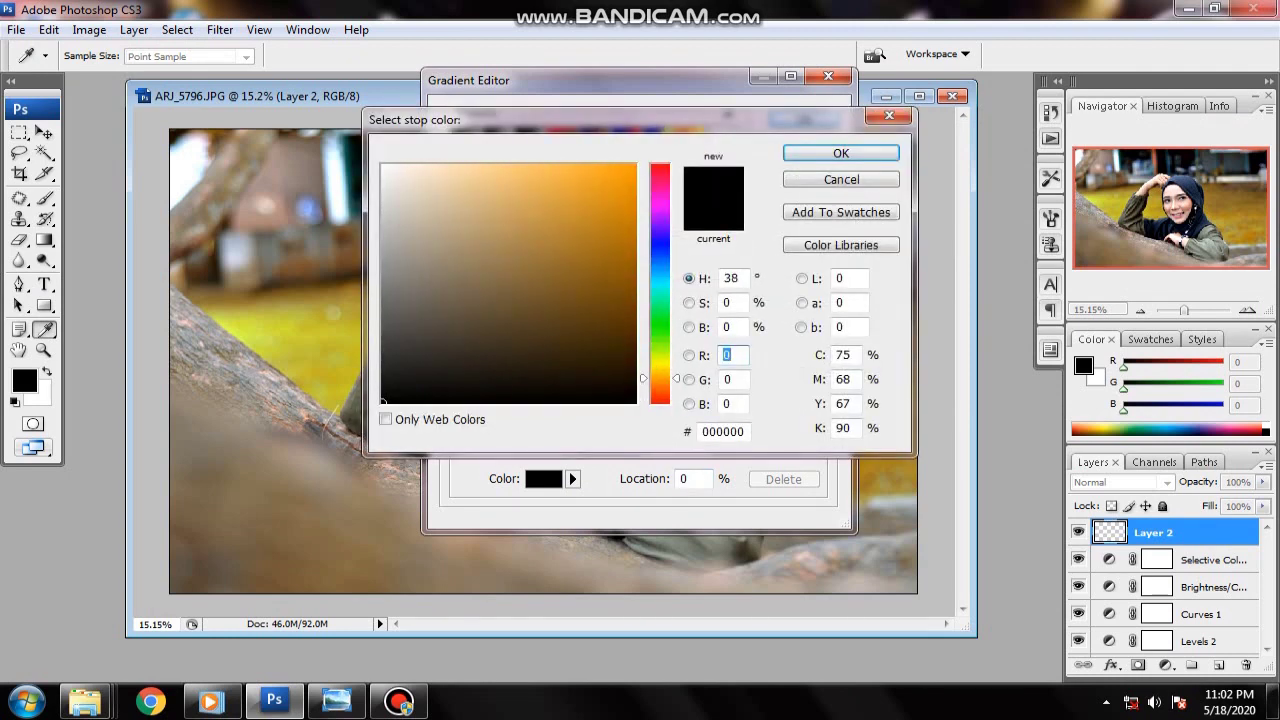
left_click_drag(623, 240, 633, 166)
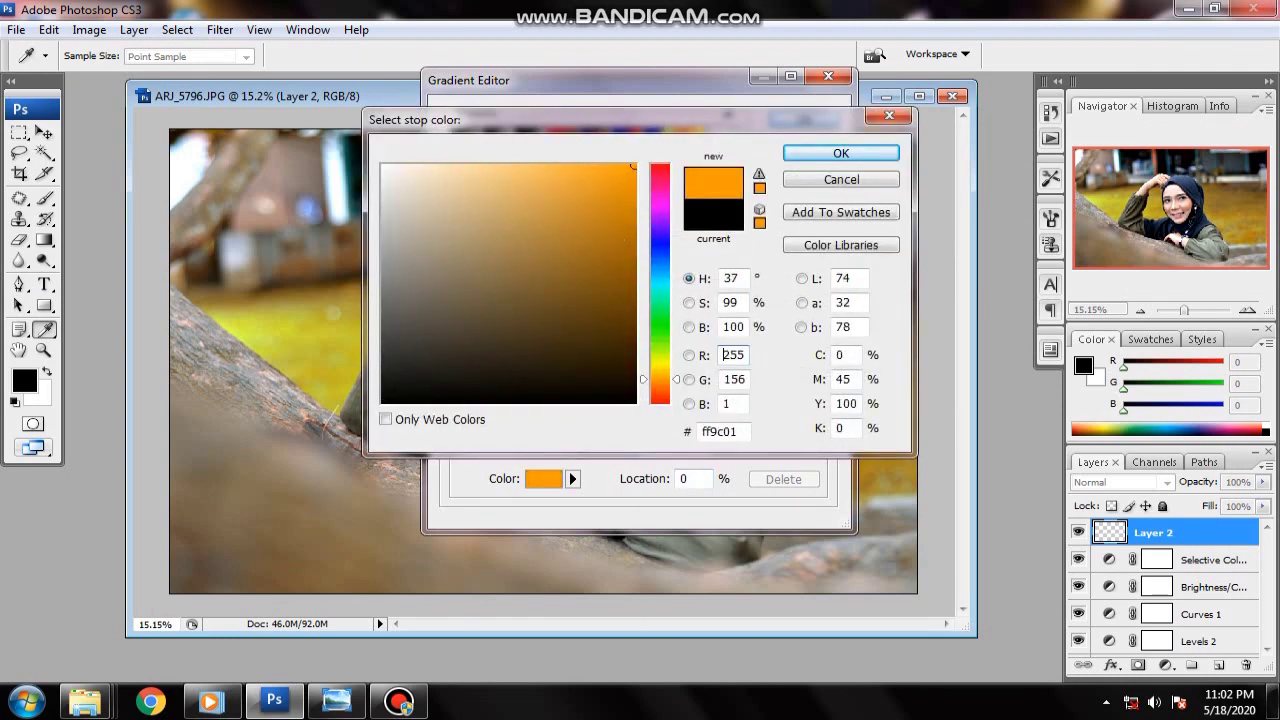
left_click_drag(660, 380, 660, 381)
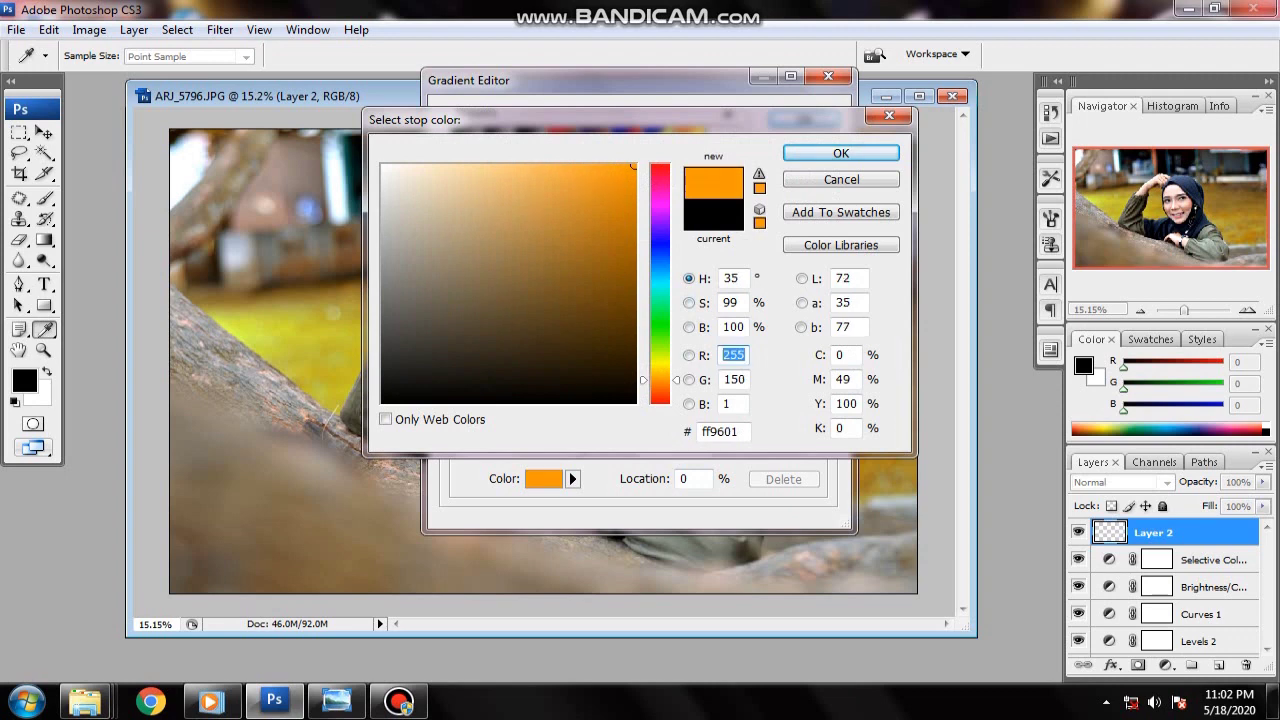
left_click(841, 153)
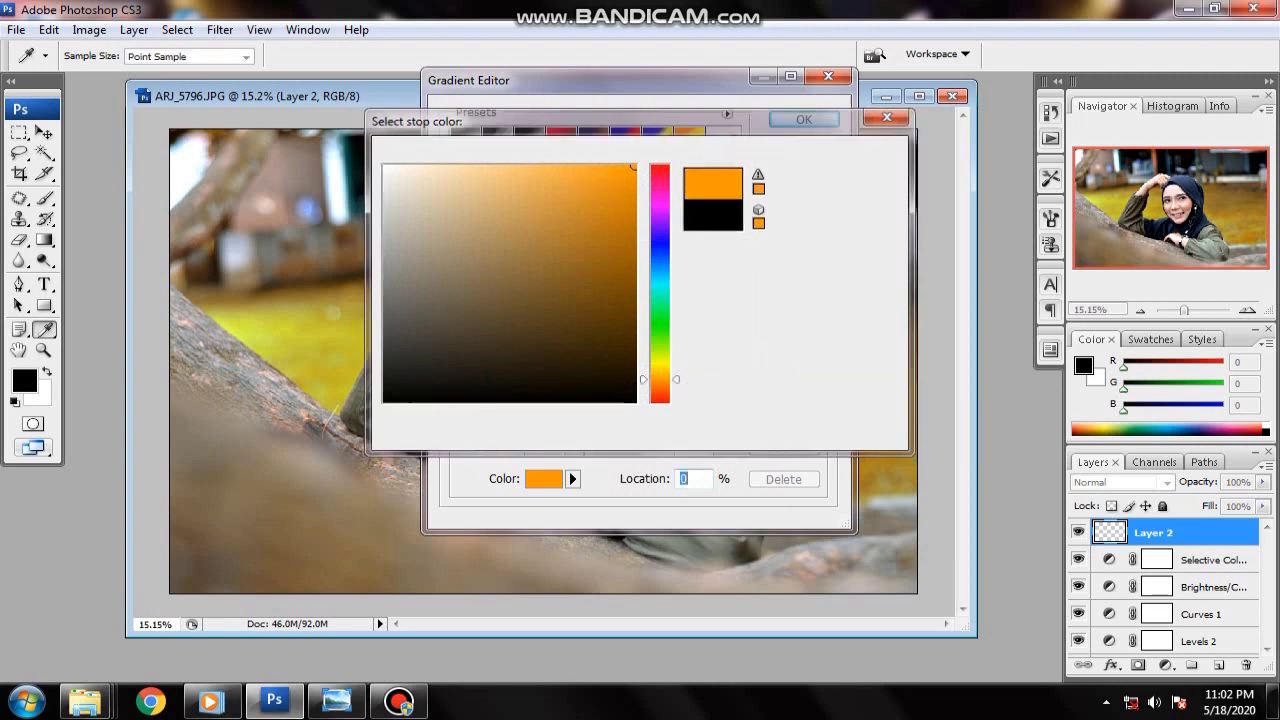
left_click(804, 119)
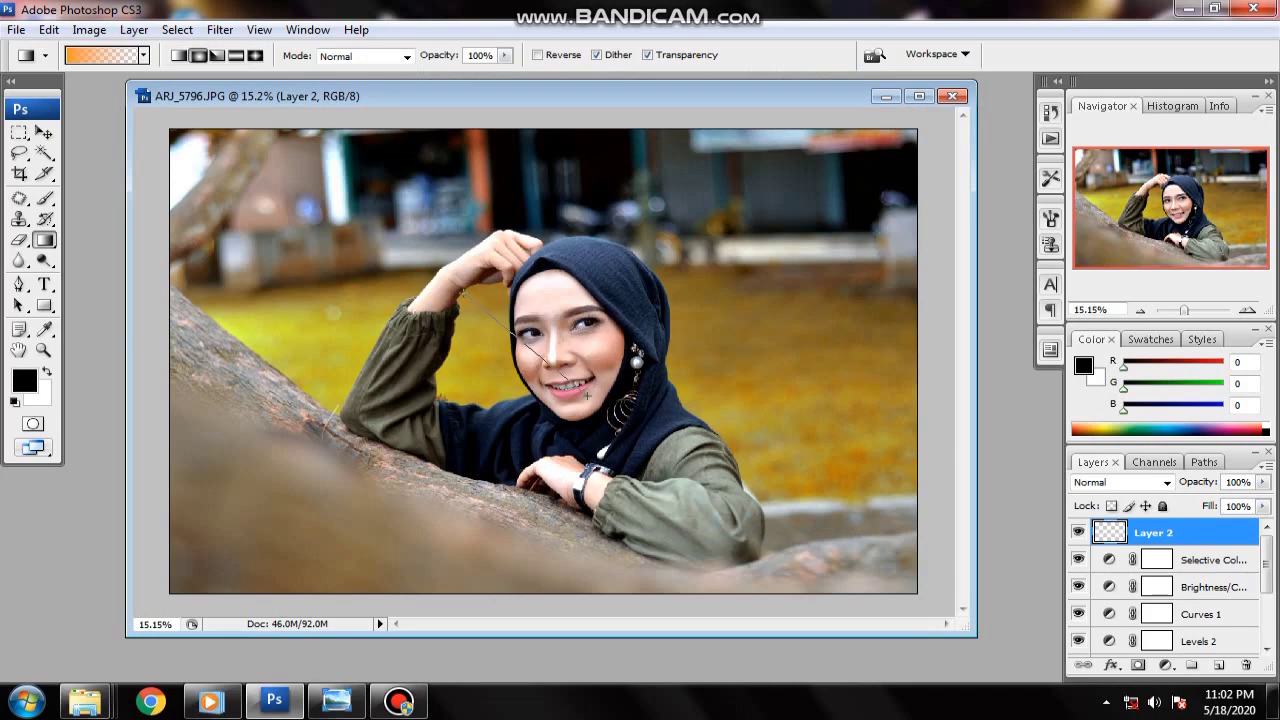
- Draw the orange radial glow and move it to the upper-left background
left_click_drag(462, 291, 439, 299)
left_click(43, 132)
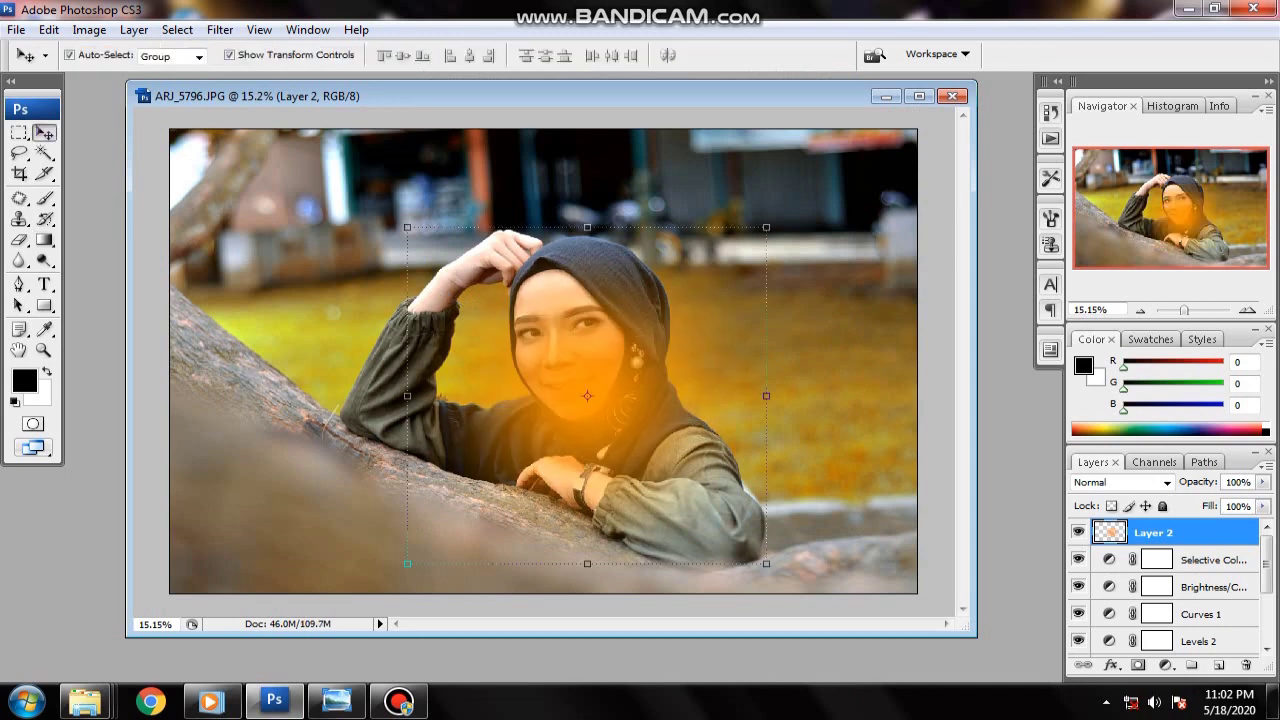
mouse_move(587, 395)
left_mouse_down()
mouse_move(480, 290)
mouse_move(200, 172)
left_mouse_up()
- Scale the glow proportionally to about 219%, positioned in the photo's top-left corner
key("ctrl+t")
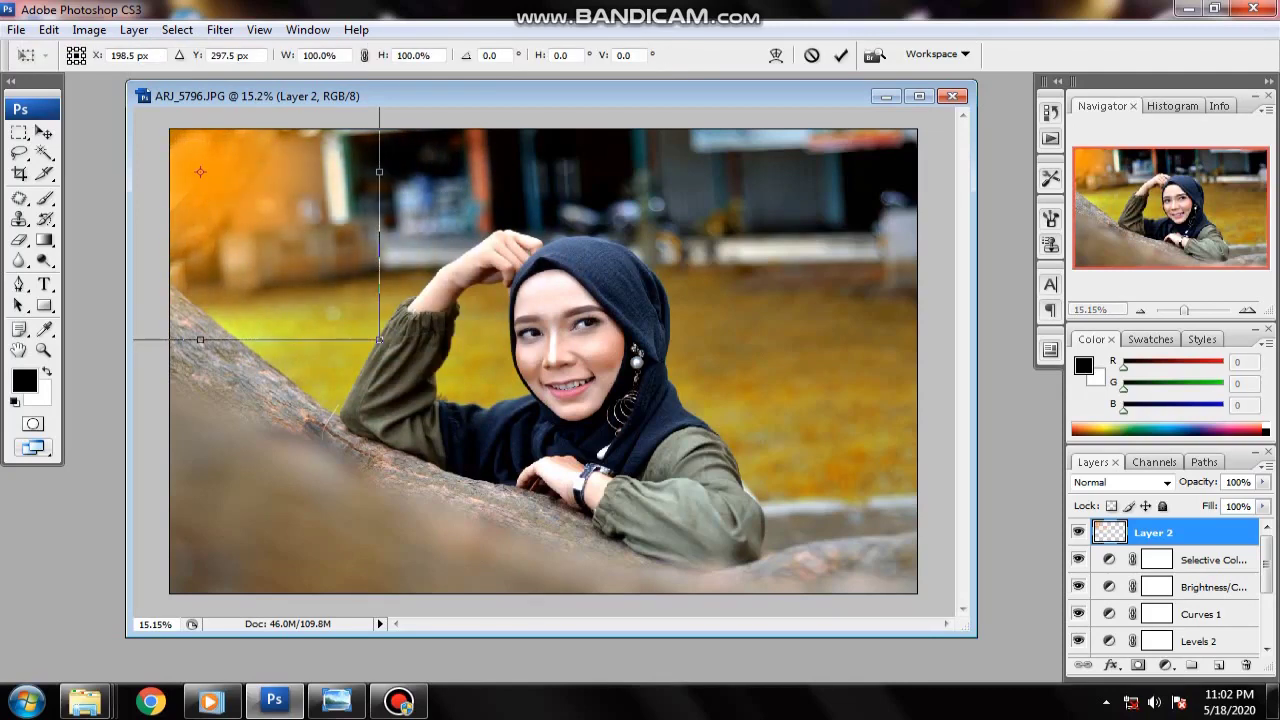
left_click(365, 55)
left_click_drag(379, 340, 583, 530)
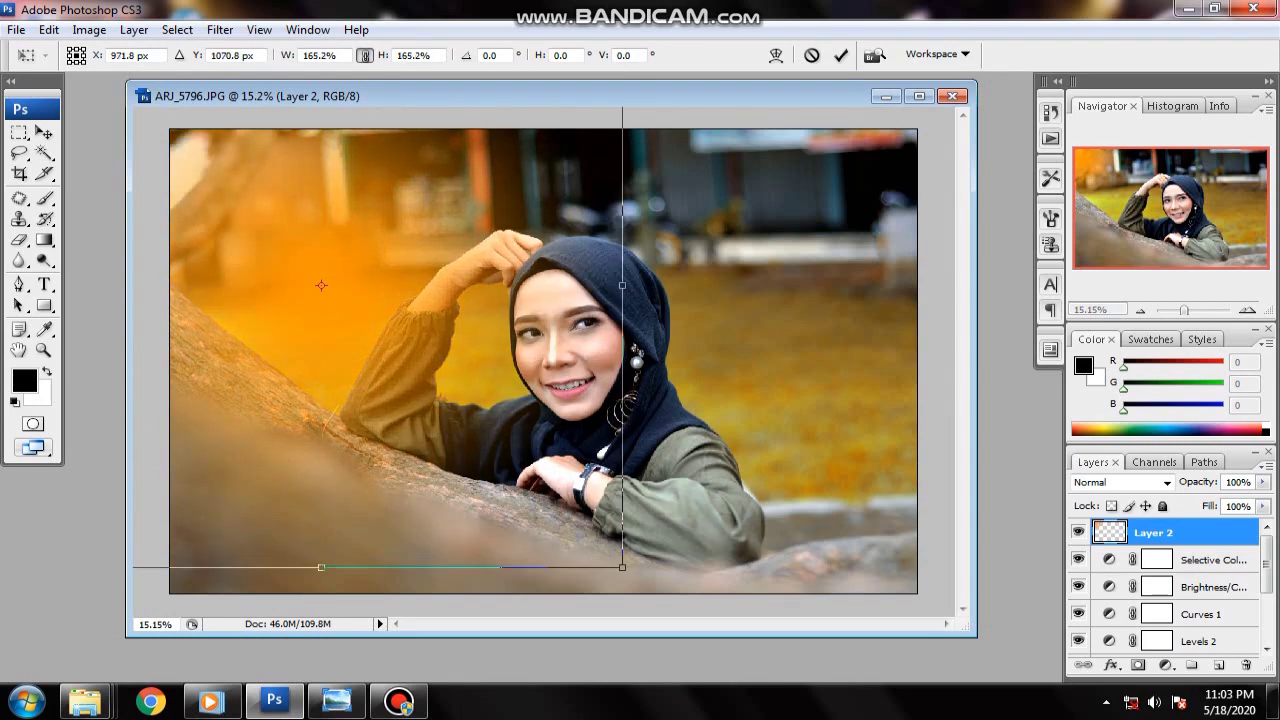
left_click_drag(583, 530, 558, 493)
left_click_drag(450, 400, 404, 355)
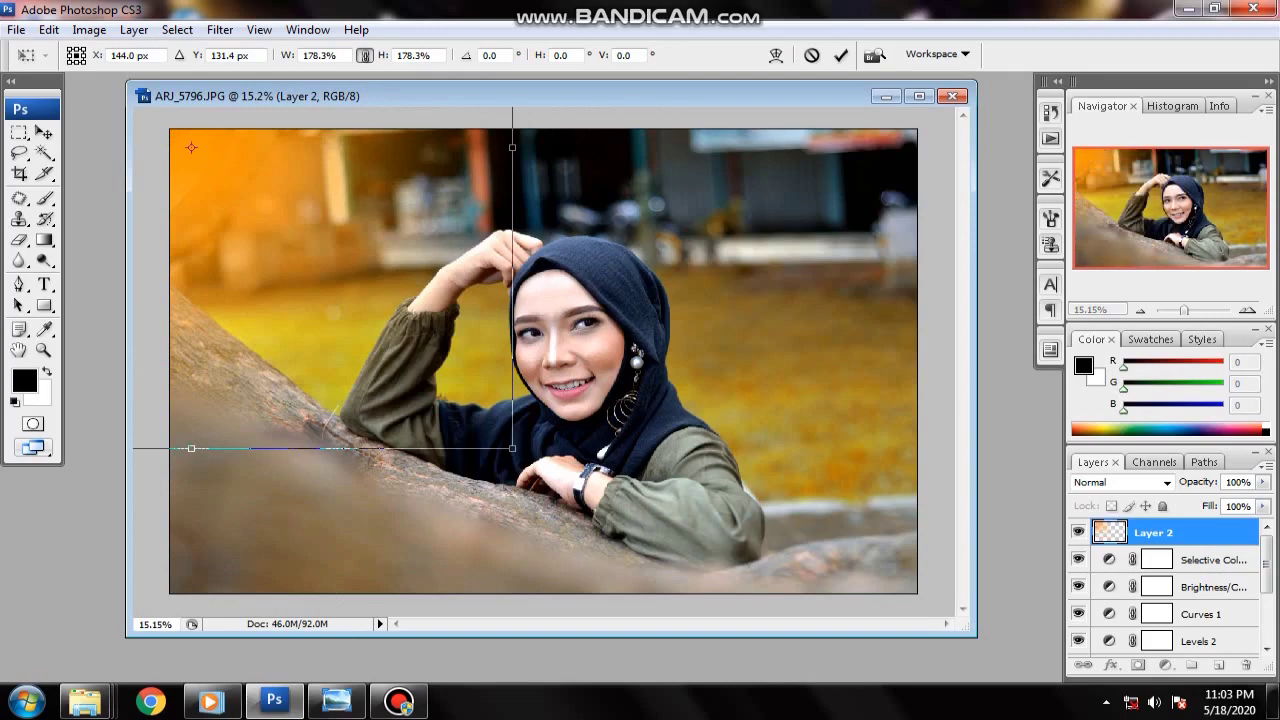
mouse_move(512, 448)
left_mouse_down()
mouse_move(657, 580)
mouse_move(610, 548)
left_mouse_up()
left_click_drag(450, 400, 414, 364)
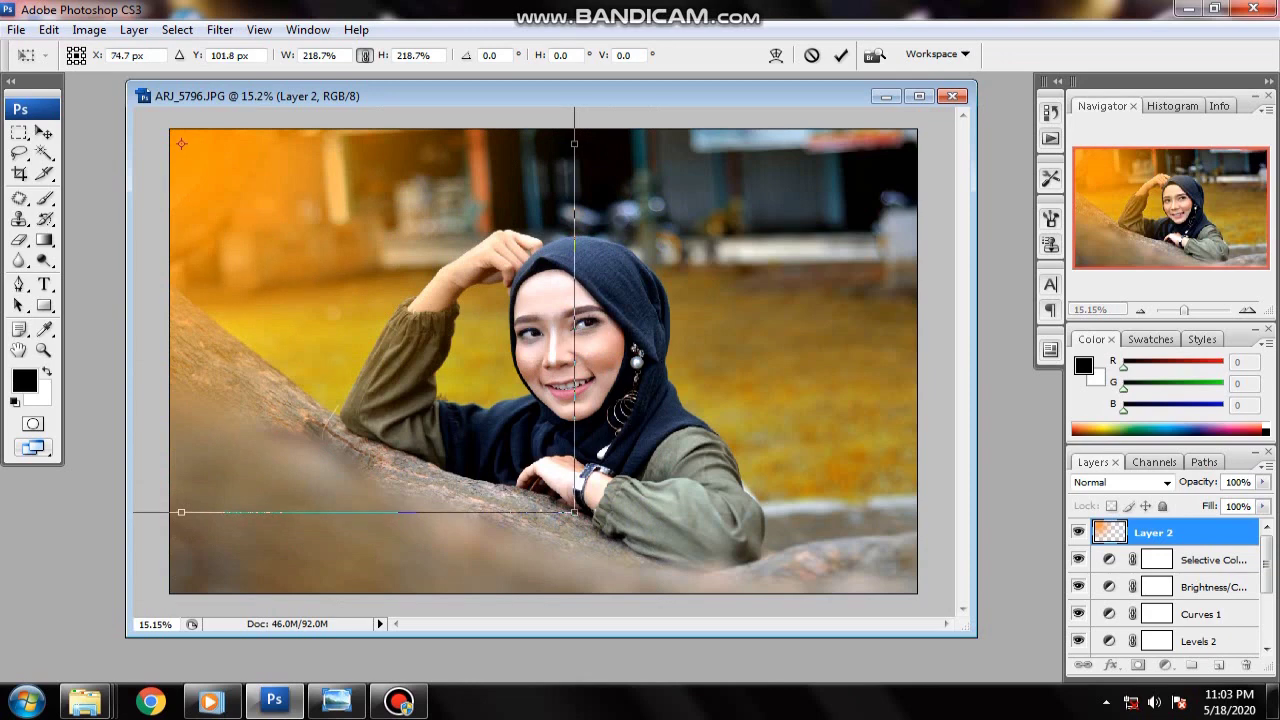
key("Return")
key("Return")
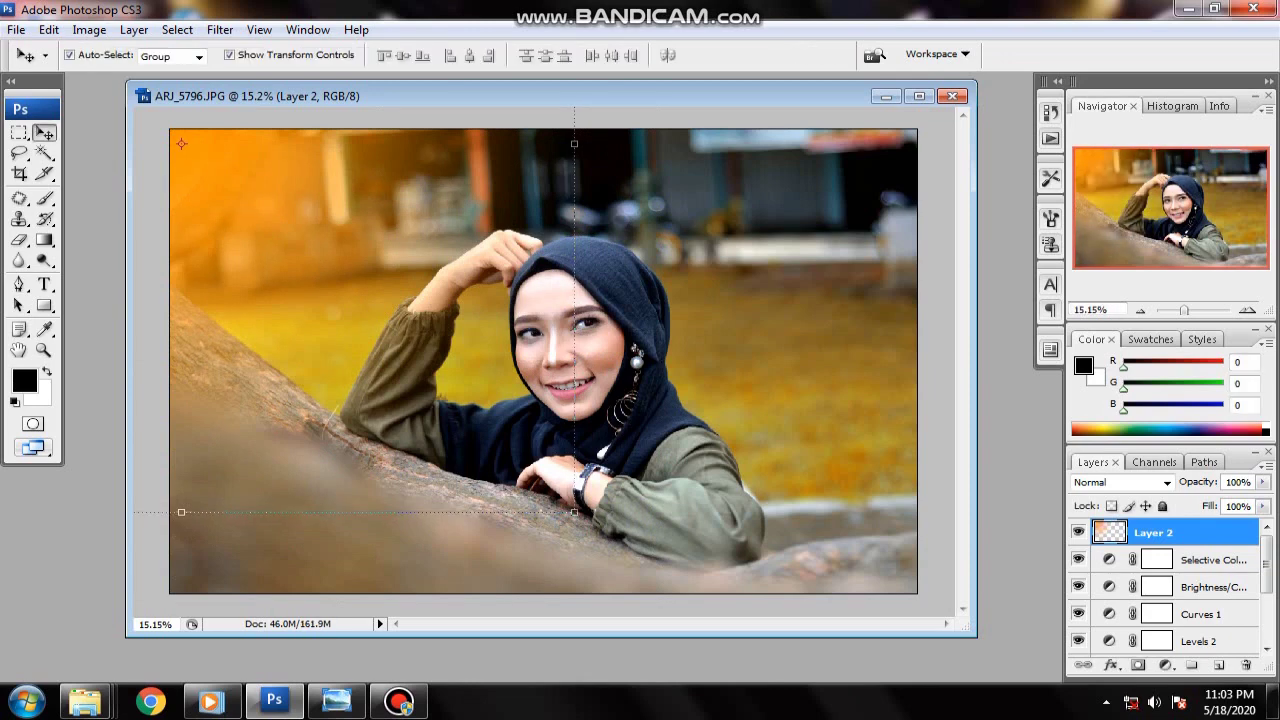
left_click(1263, 506)
- Set Layer 2 to 87% fill in Screen blend mode, then duplicate it
left_click_drag(1262, 524, 1250, 524)
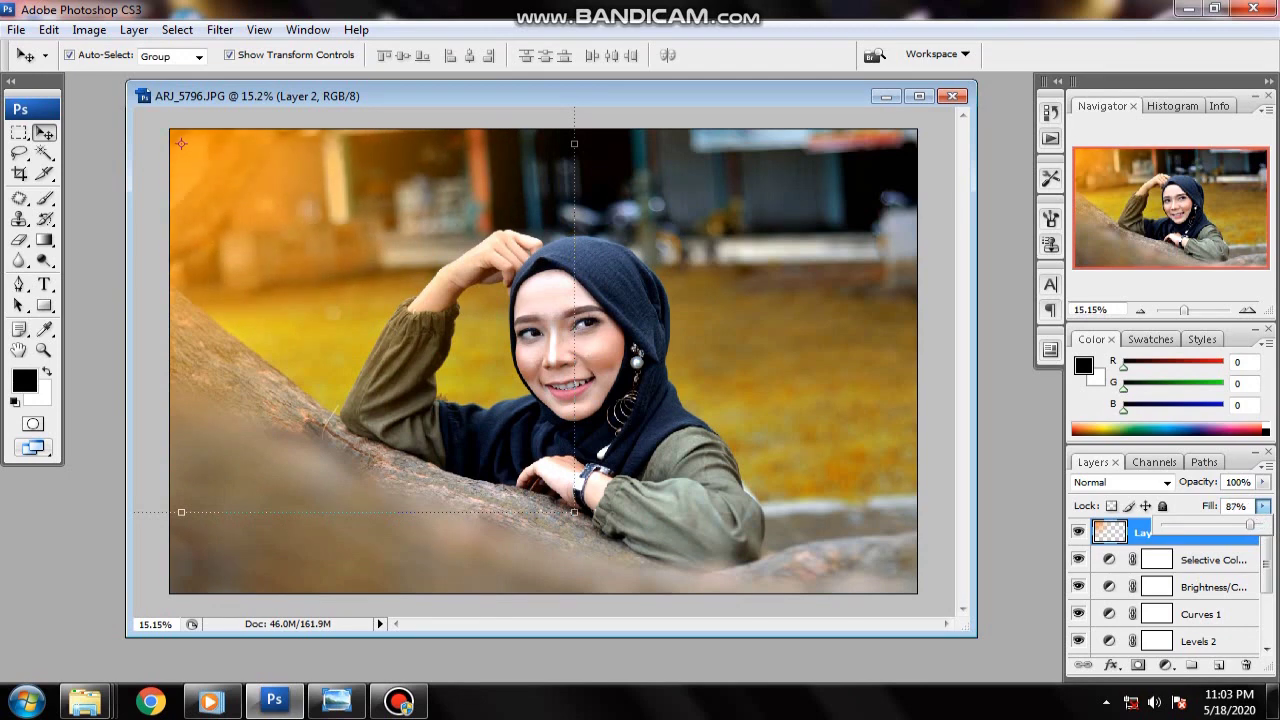
left_click(1120, 482)
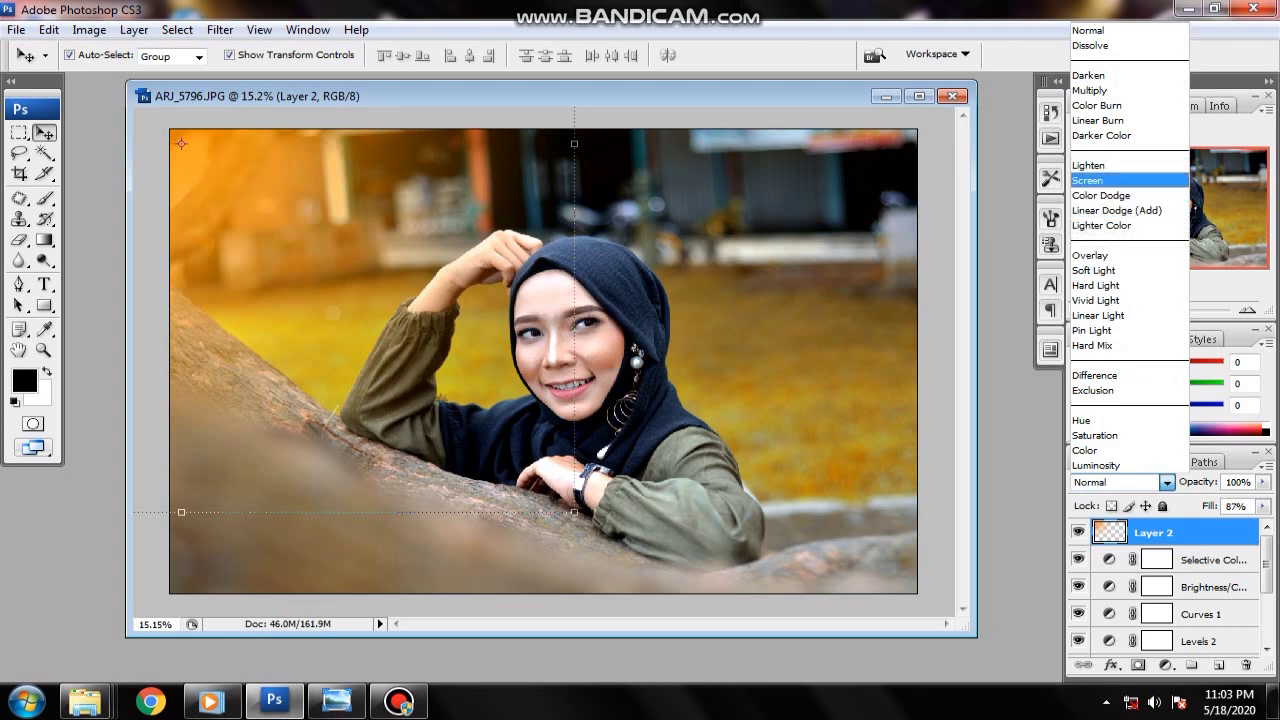
key("Return")
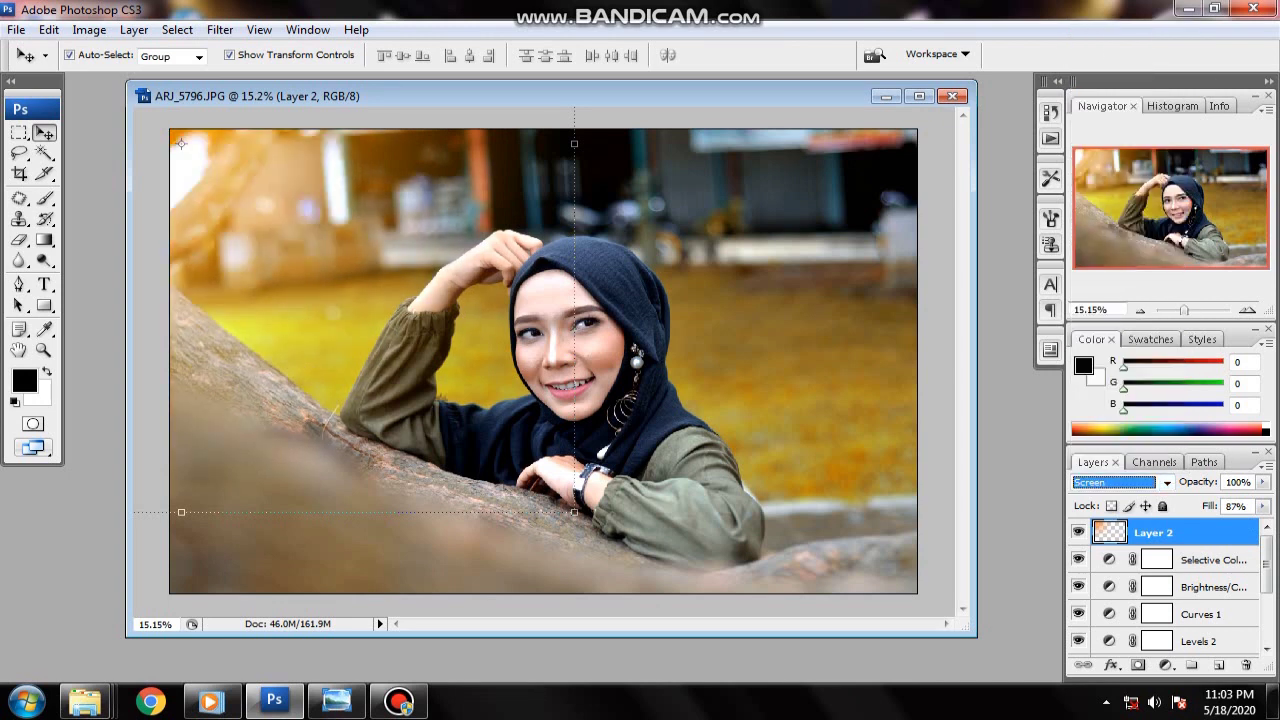
key("Return")
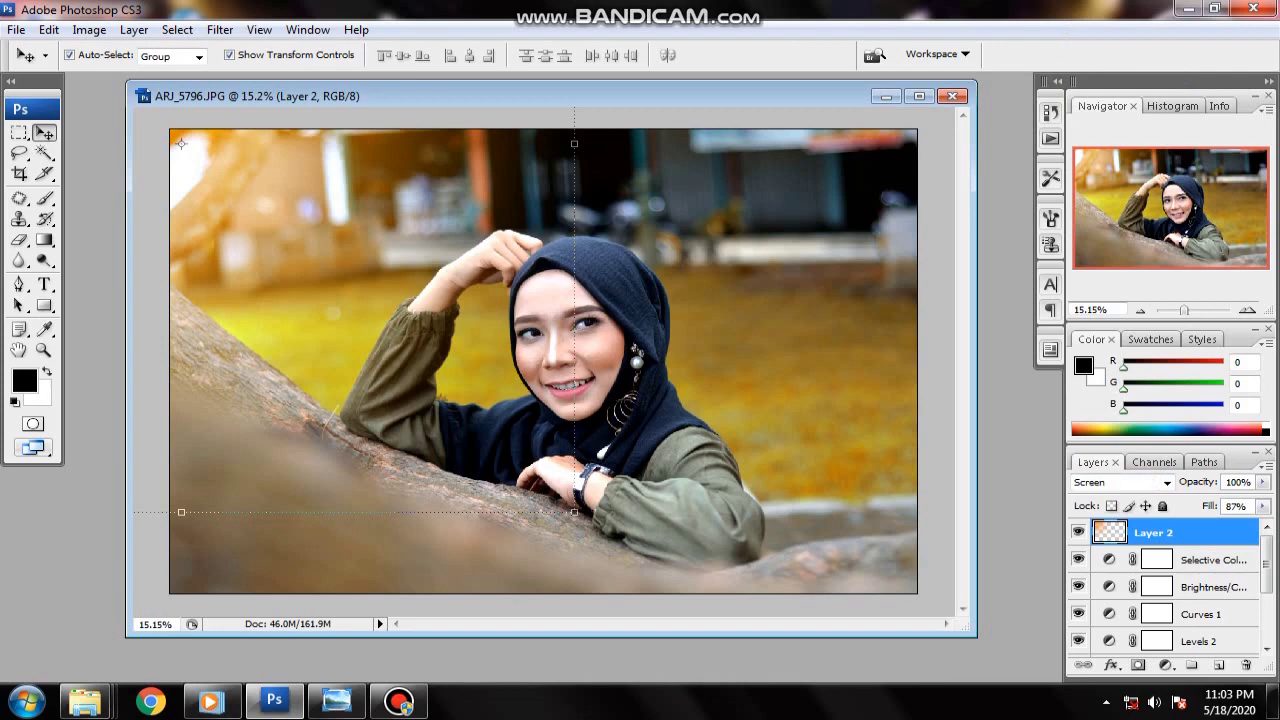
left_click_drag(1153, 532, 1218, 665)
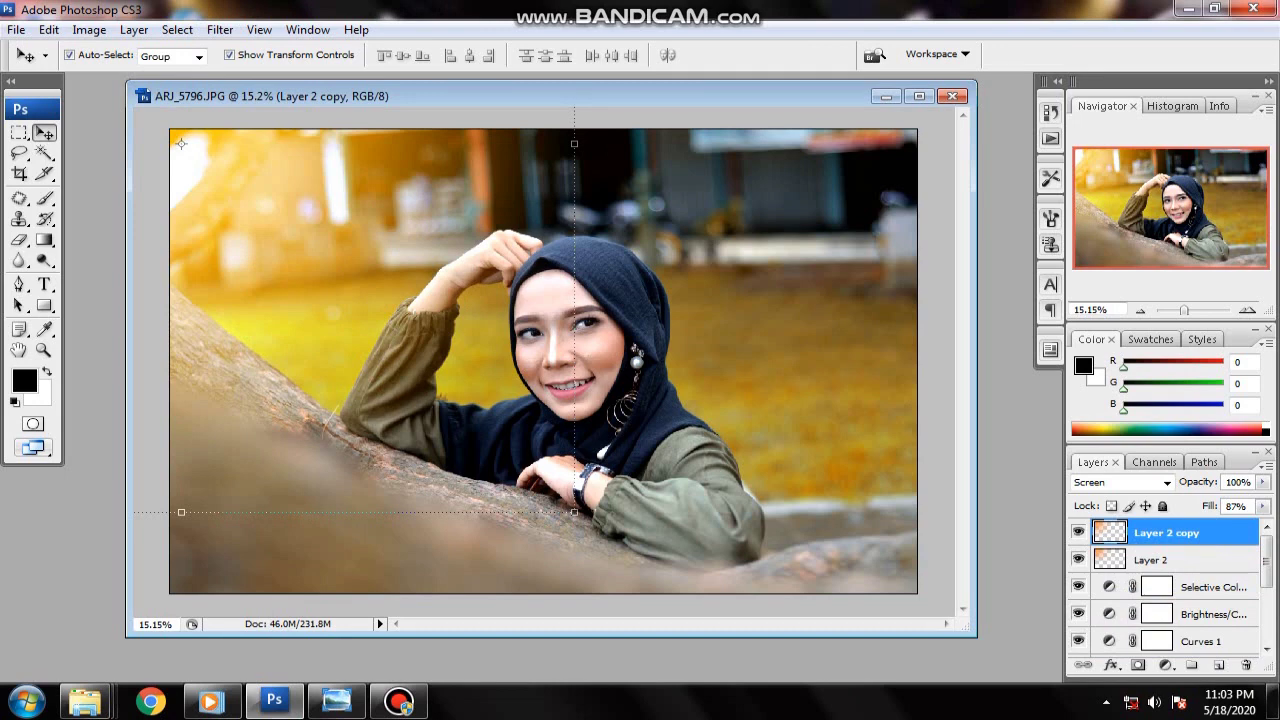
- Set Layer 2 copy's blend mode to Hue after briefly trying Soft Light
left_click(1166, 482)
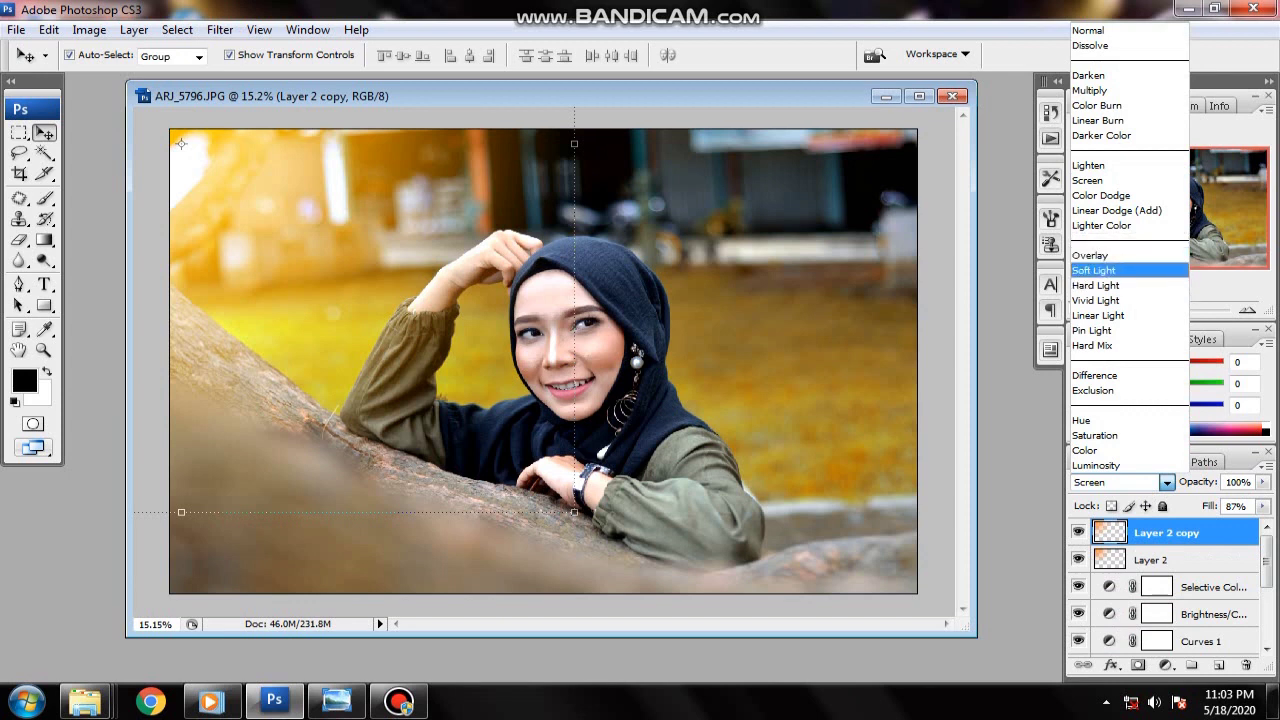
left_click(1100, 270)
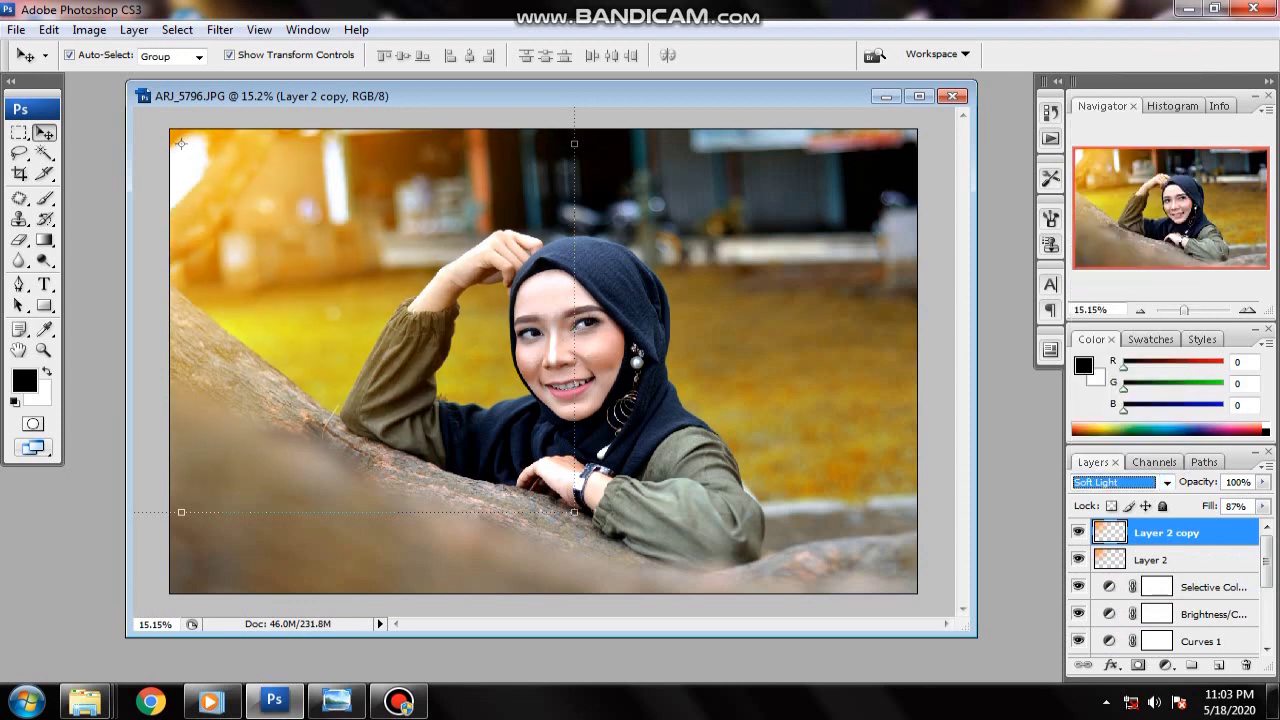
left_click(1166, 482)
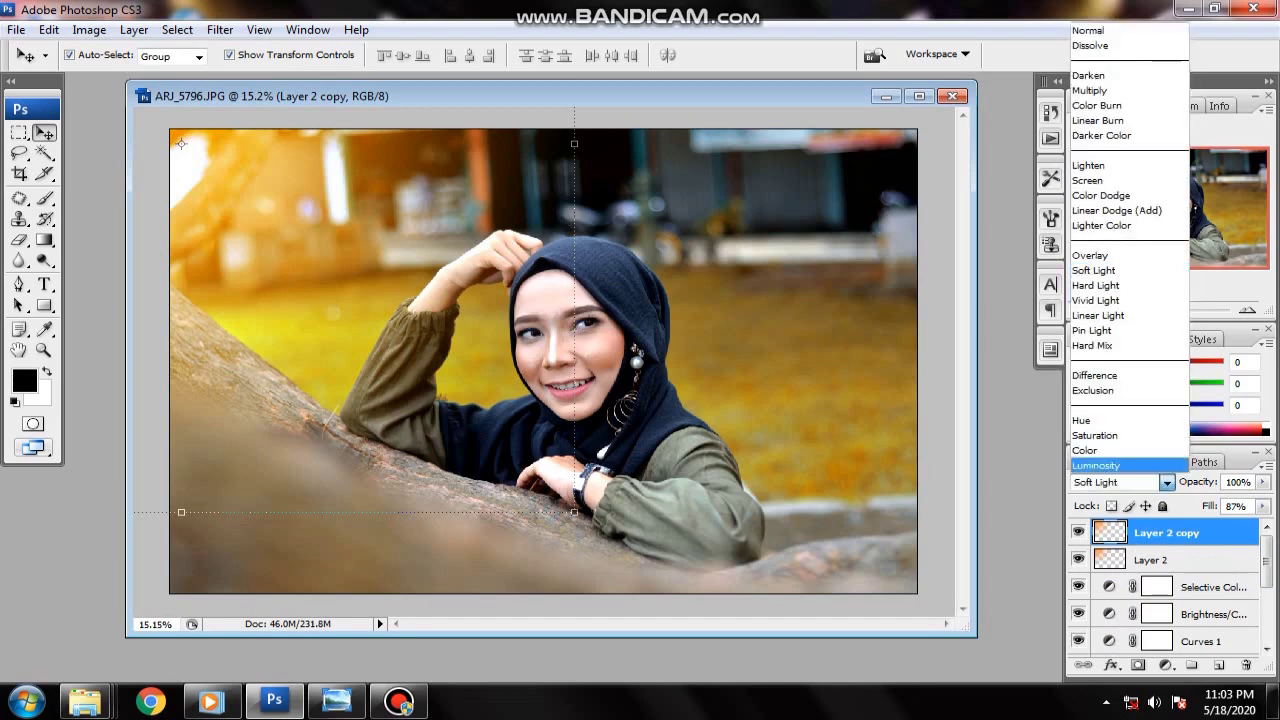
key("Return")
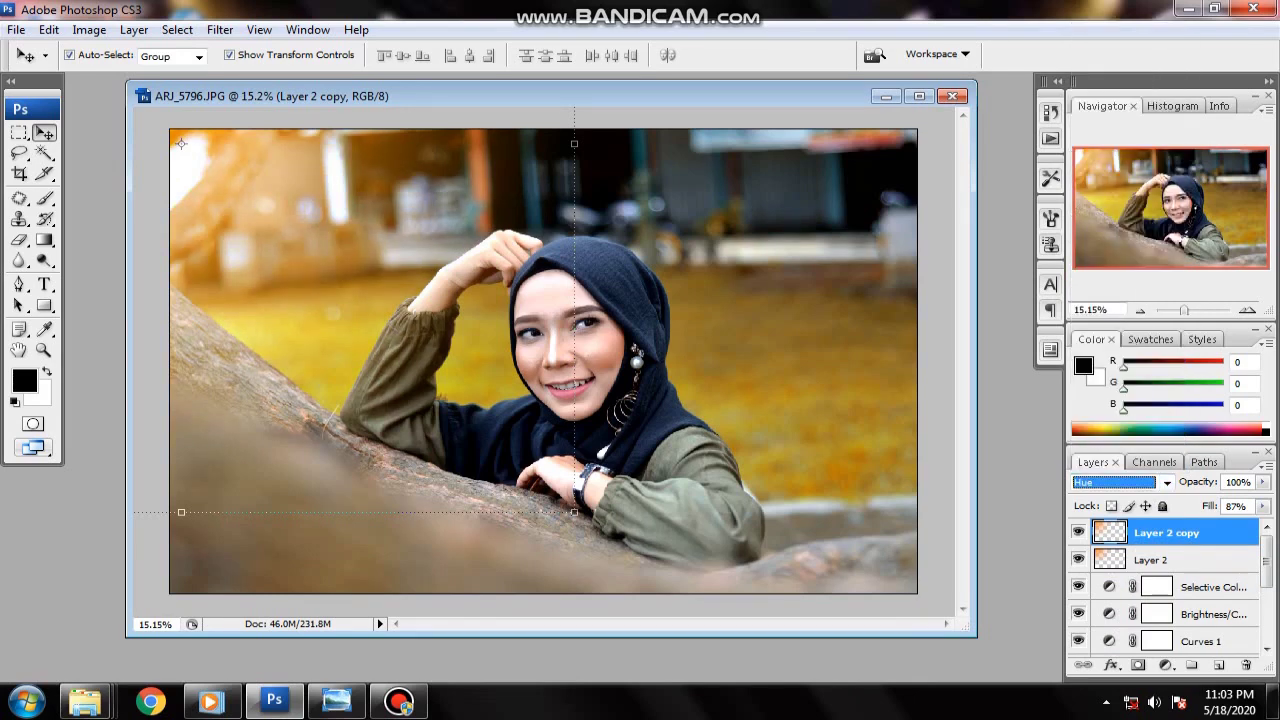
- Scale Layer 2 copy proportionally to 129%
key("ctrl+t")
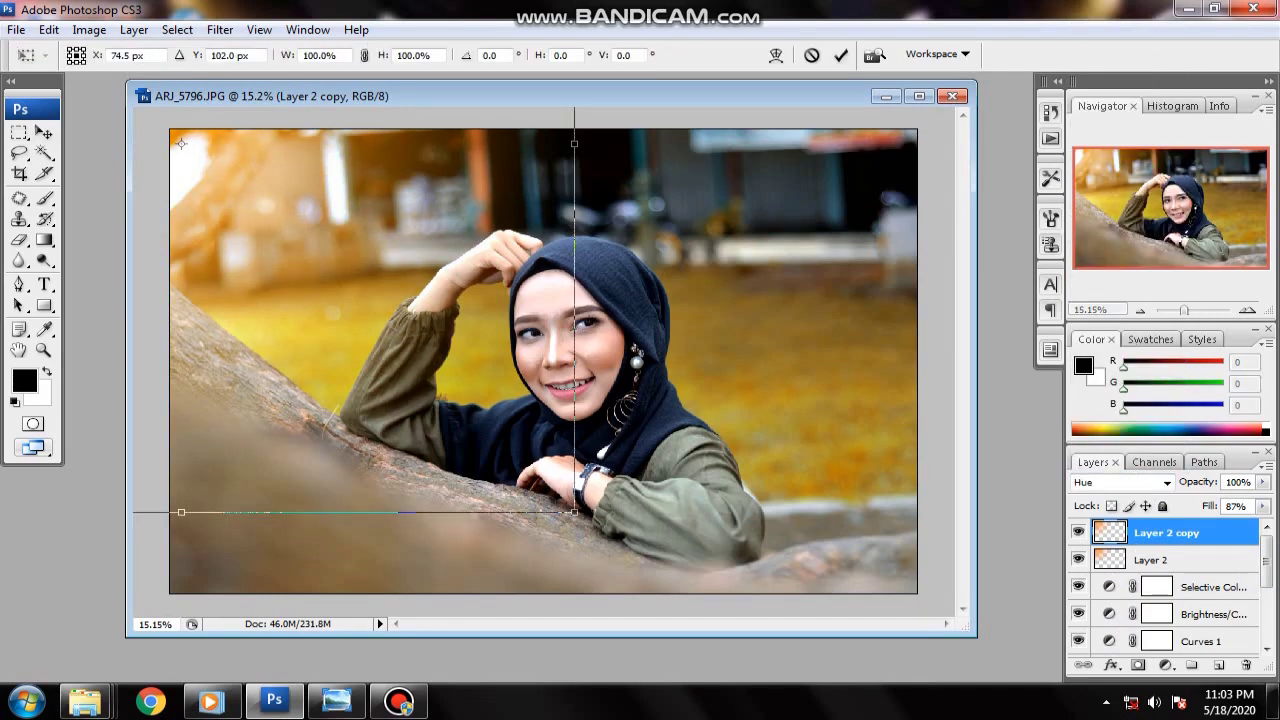
left_click(365, 55)
left_click(320, 55)
key("Up")
key("Up")
key("Up")
key("Up")
key("Up")
key("Up")
key("Up")
key("Up")
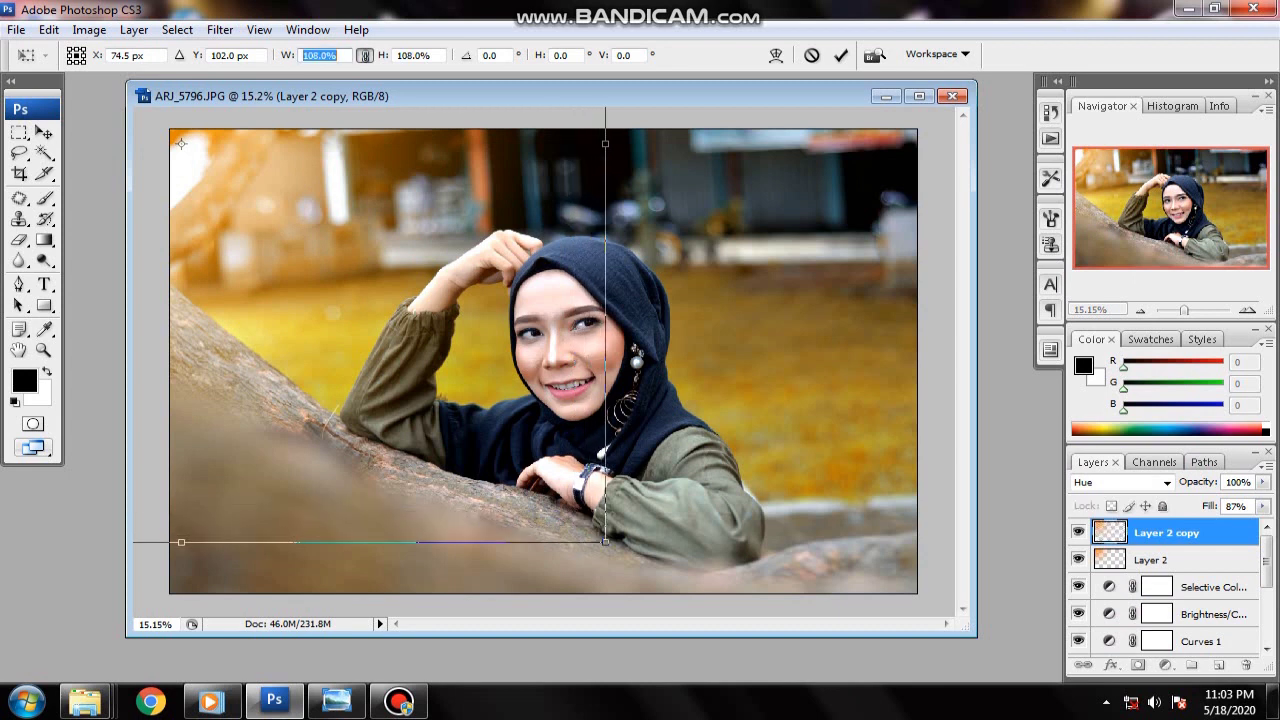
key("Up")
key("Up")
key("Up")
key("Up")
key("Up")
key("Up")
key("Up")
key("Up")
key("Up")
key("Up")
key("Up")
key("Up")
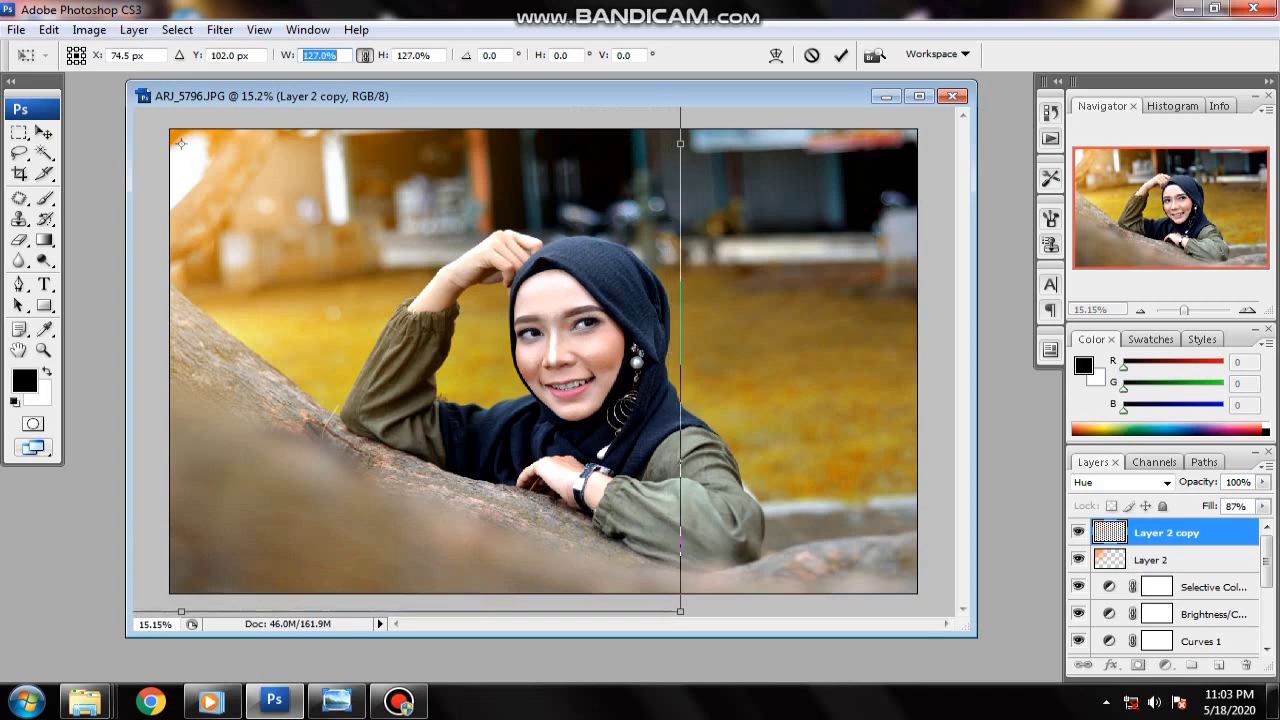
key("Up")
key("Up")
key("Up")
key("Up")
key("Up")
key("Up")
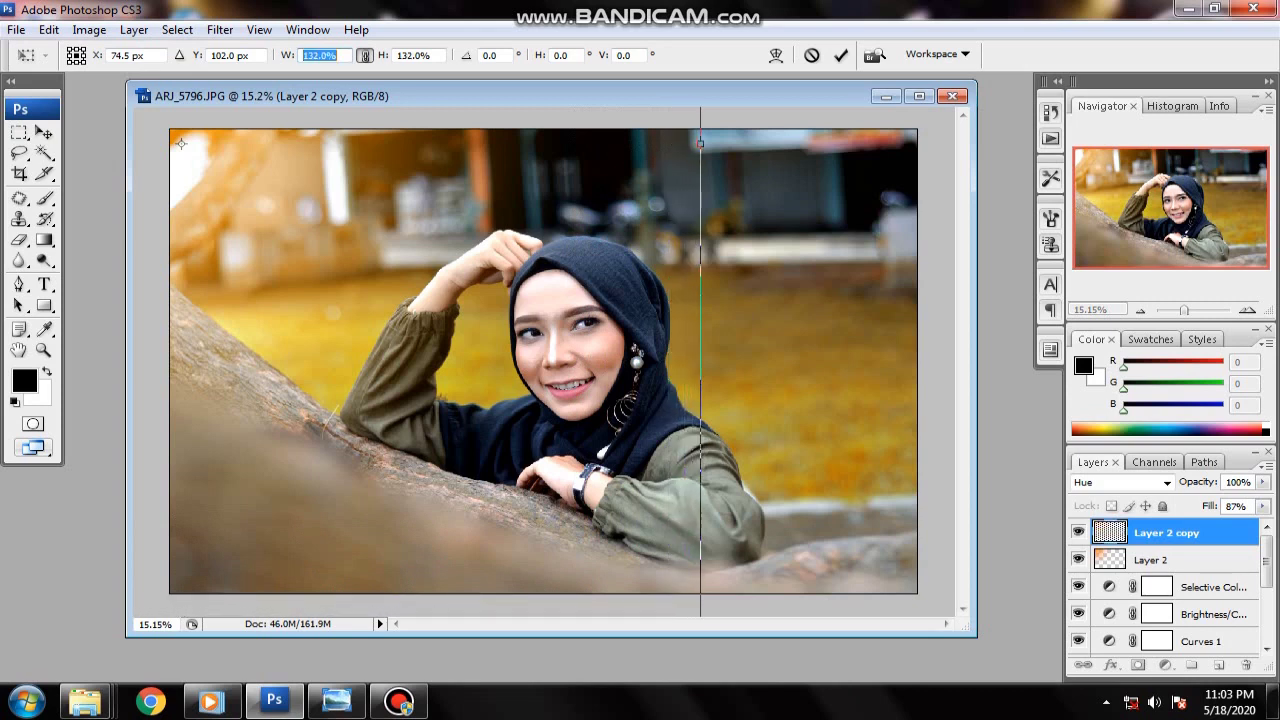
key("Up")
key("Up")
key("Down")
key("Down")
key("Down")
key("Down")
key("Down")
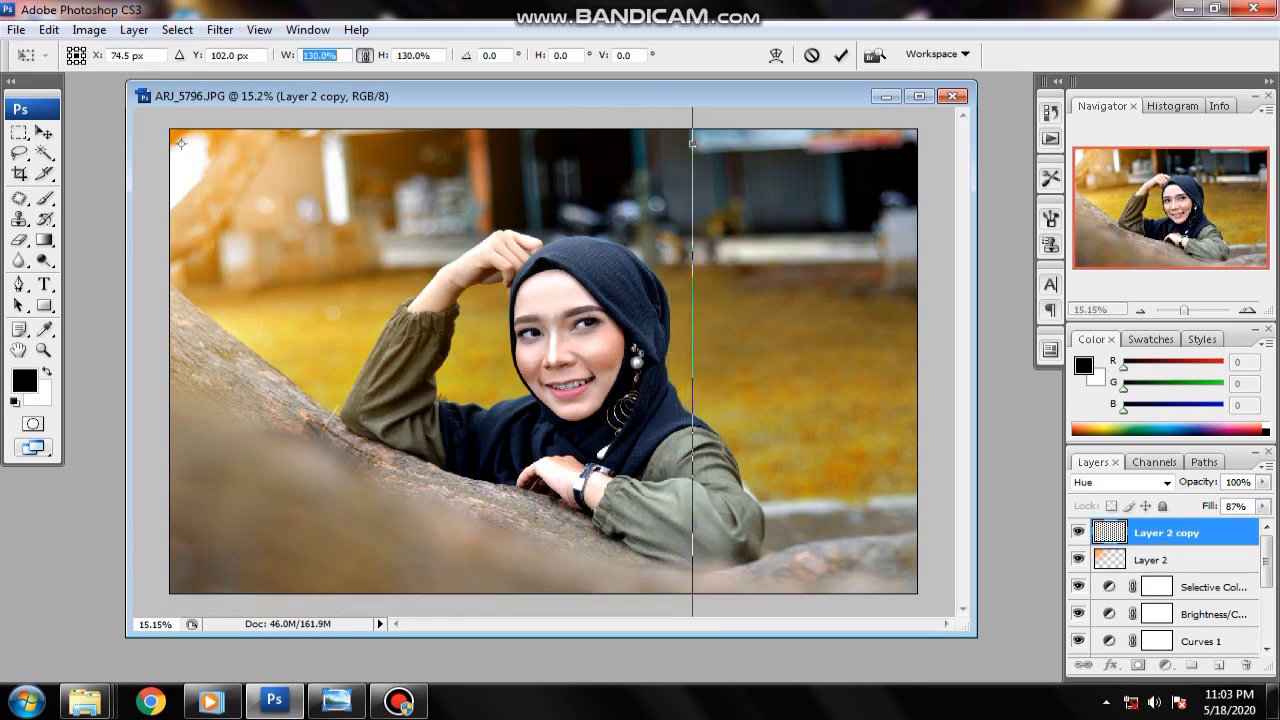
key("Down")
key("Return")
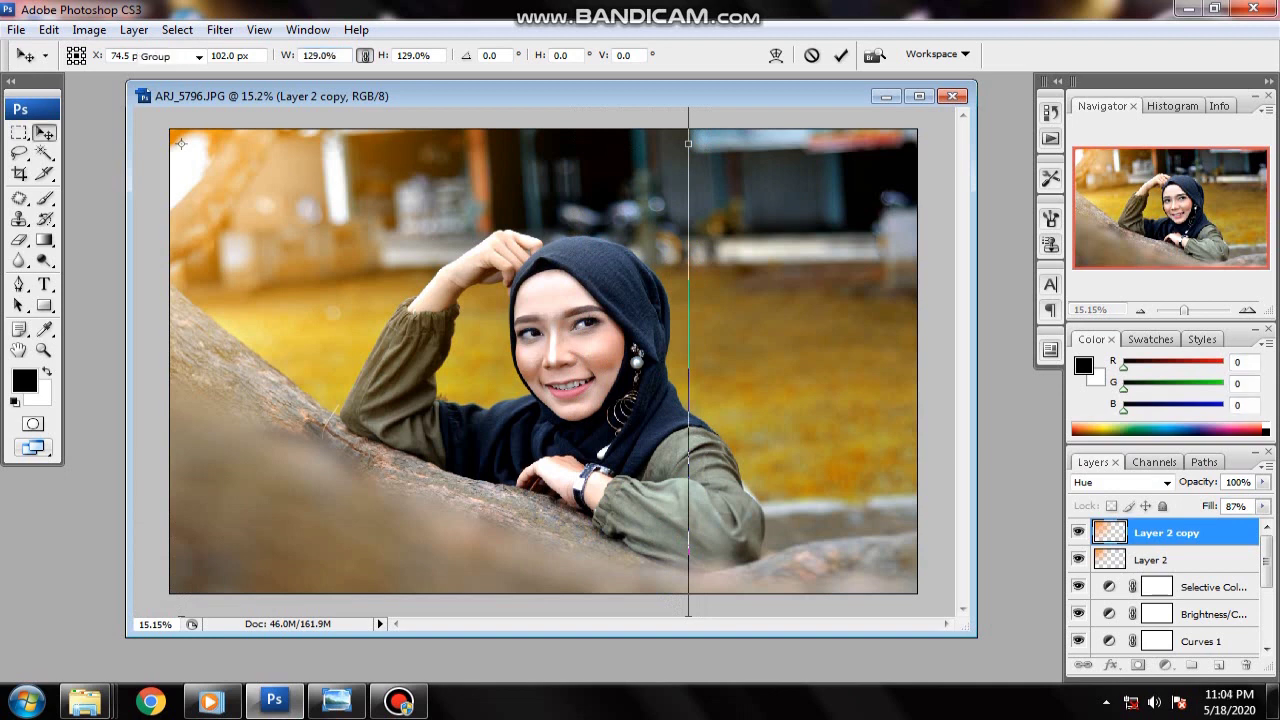
key("Return")
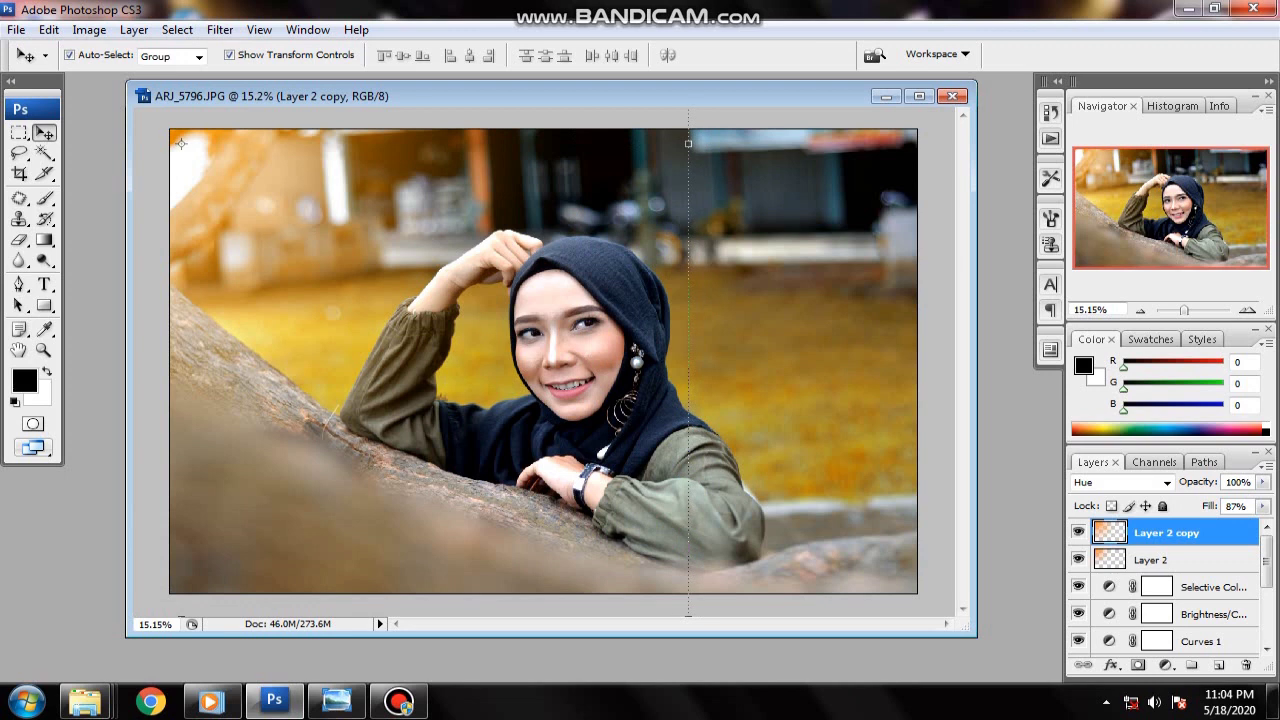
- Toggle Layer 2 copy's visibility to compare, then make Layer 2 active
left_click(1078, 532)
left_click(1078, 532)
left_click(1078, 532)
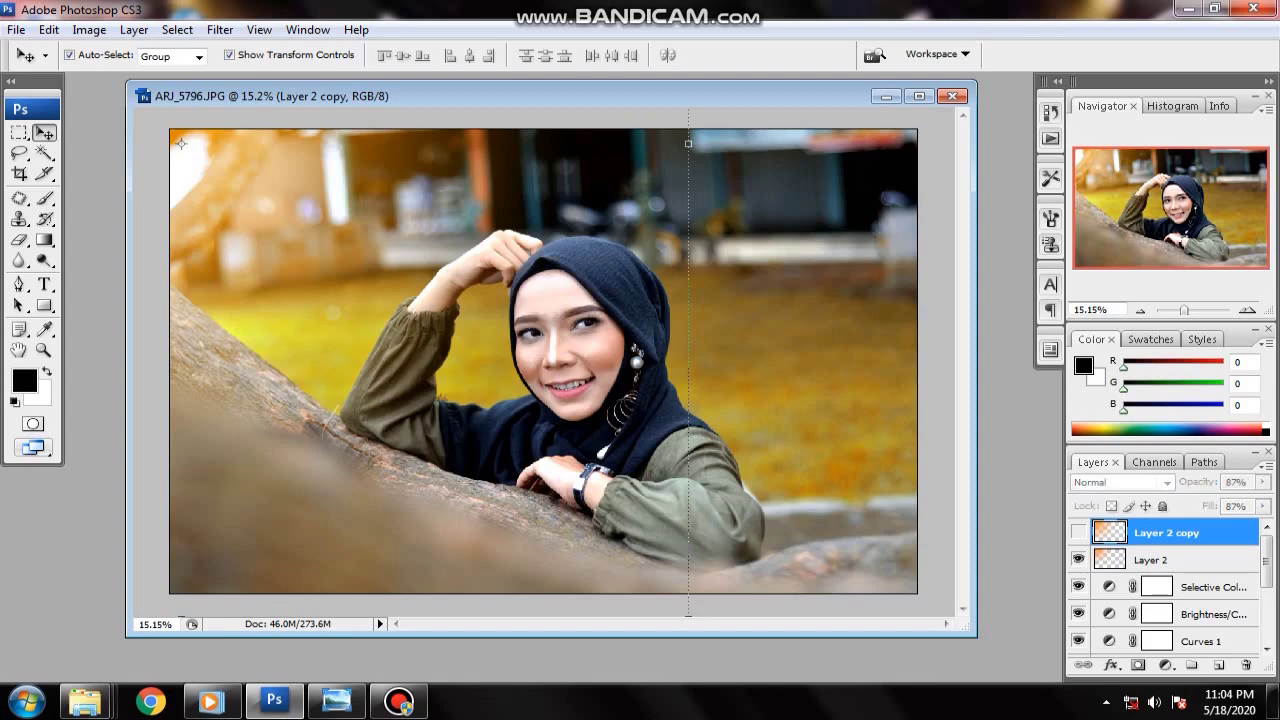
left_click(1078, 532)
left_click(1078, 532)
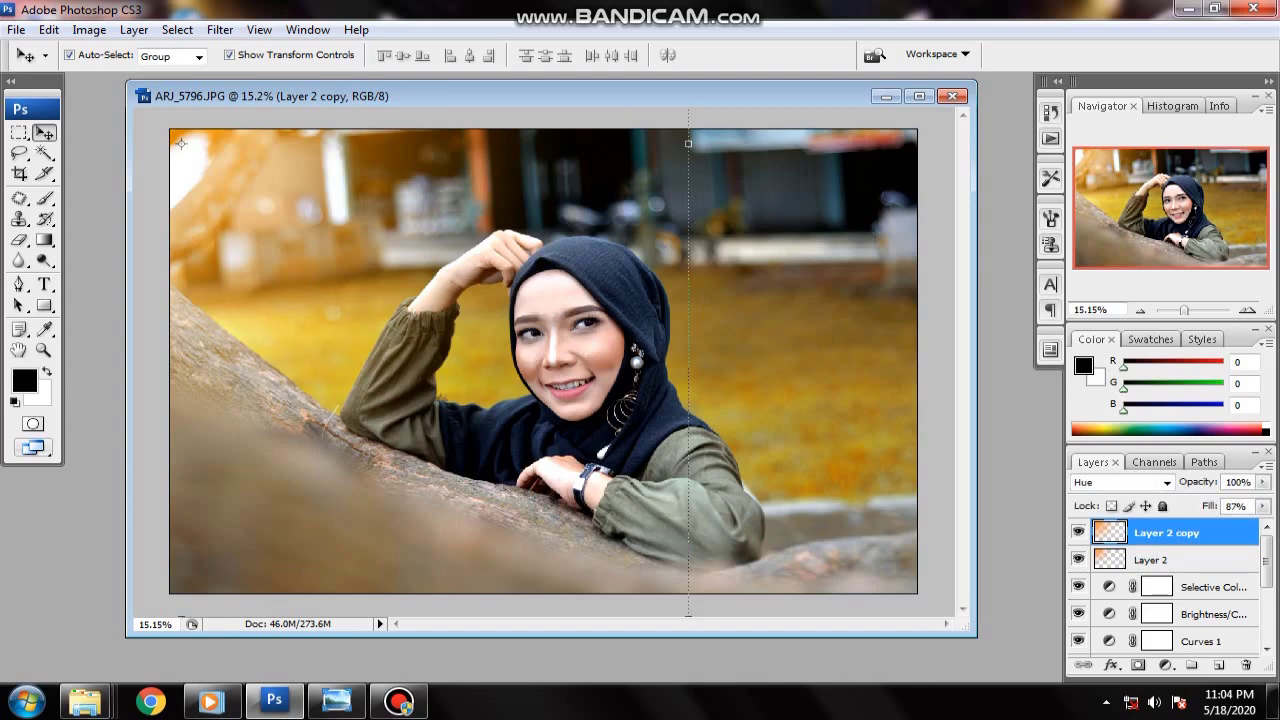
key("alt+bracketleft")
- Duplicate Layer 2, move the copy to the top, and set Normal mode with 100% fill
left_click_drag(1160, 560, 1218, 665)
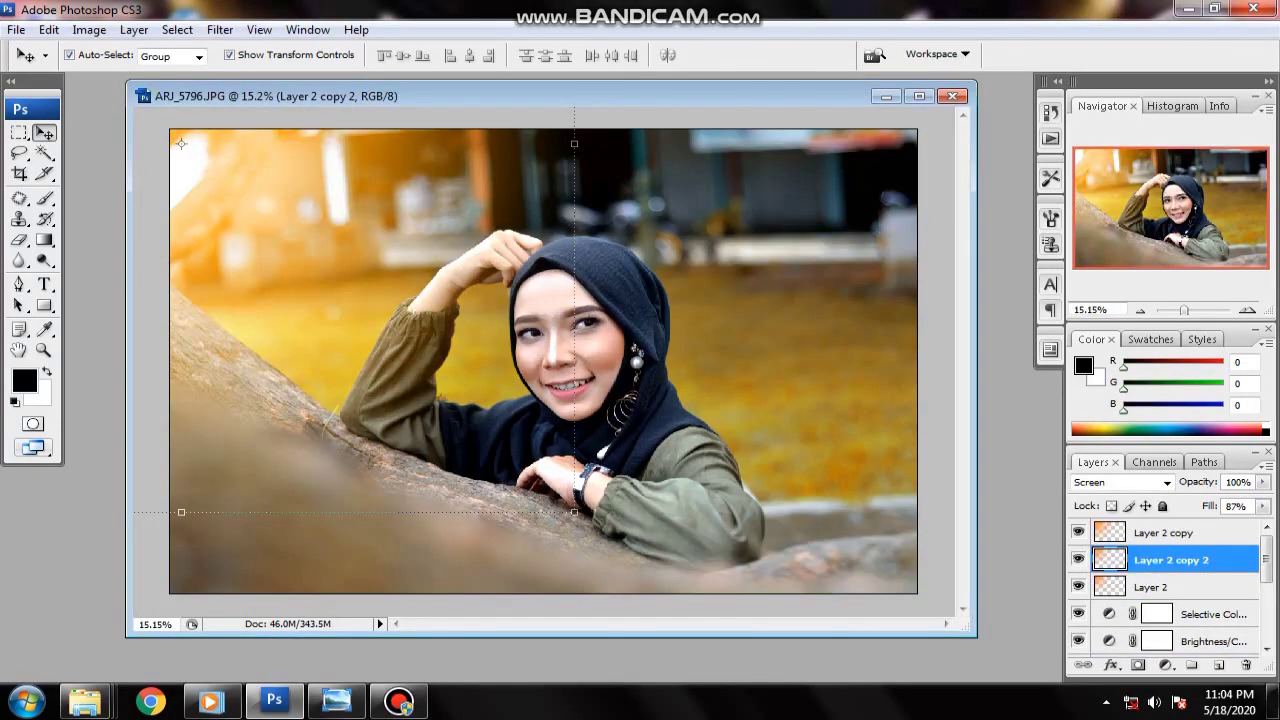
left_click_drag(1150, 560, 1150, 530)
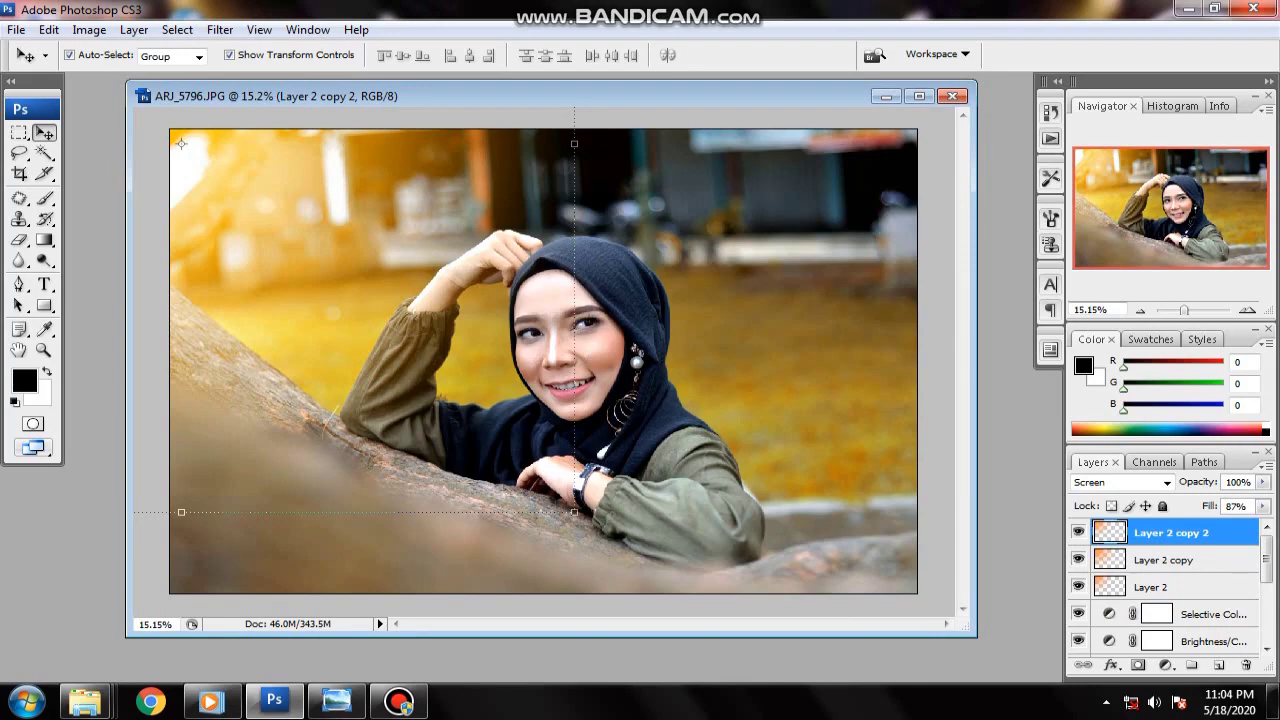
left_click(1120, 482)
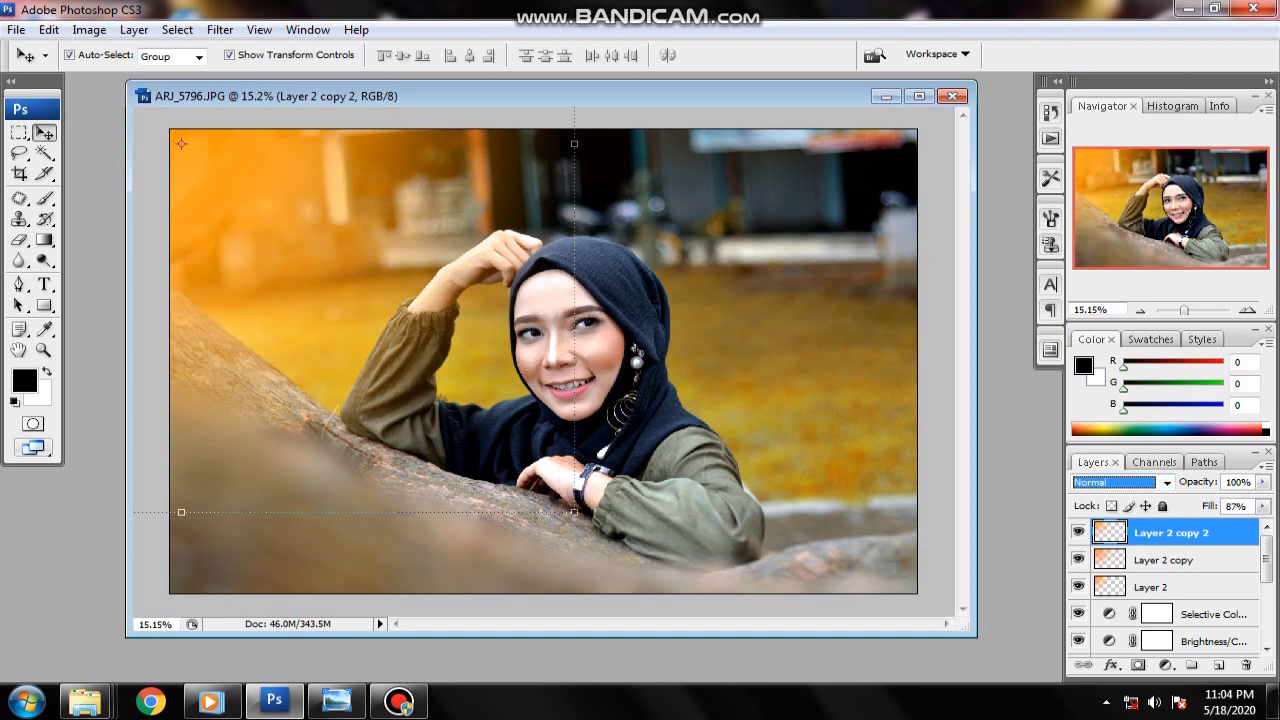
left_click(1263, 506)
left_click_drag(1249, 525, 1262, 525)
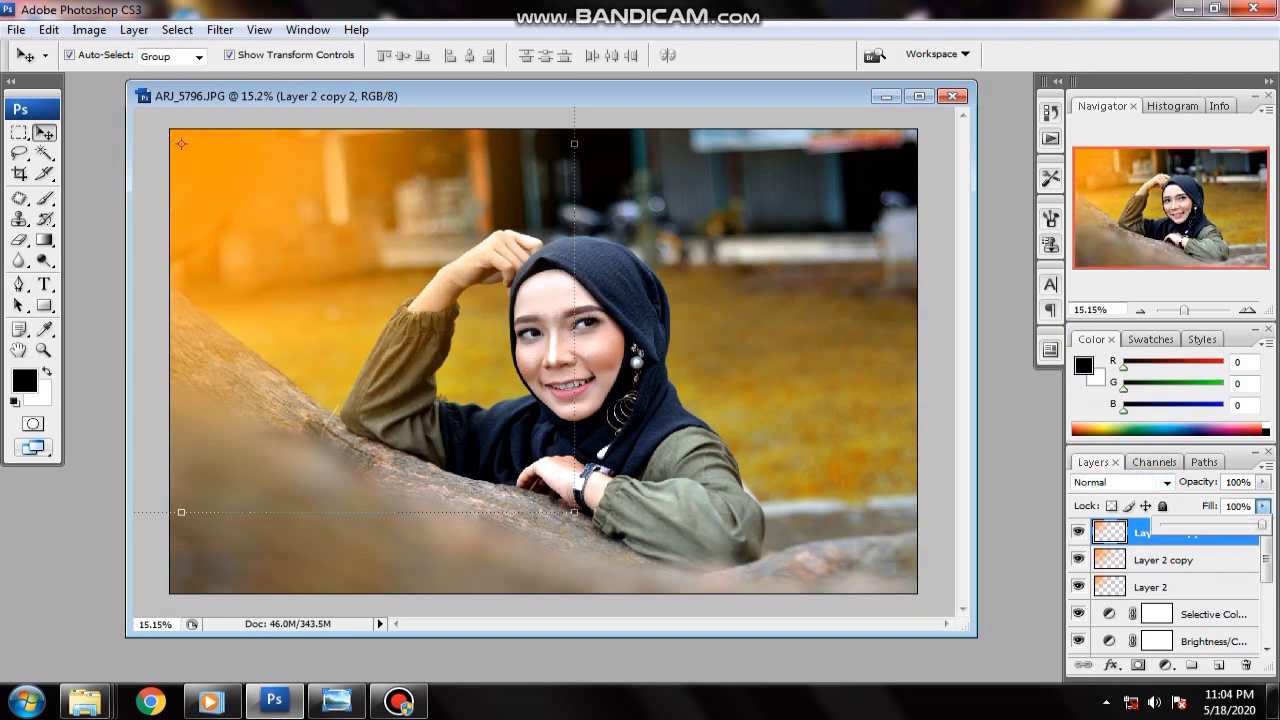
left_click(89, 30)
mouse_move(120, 77)
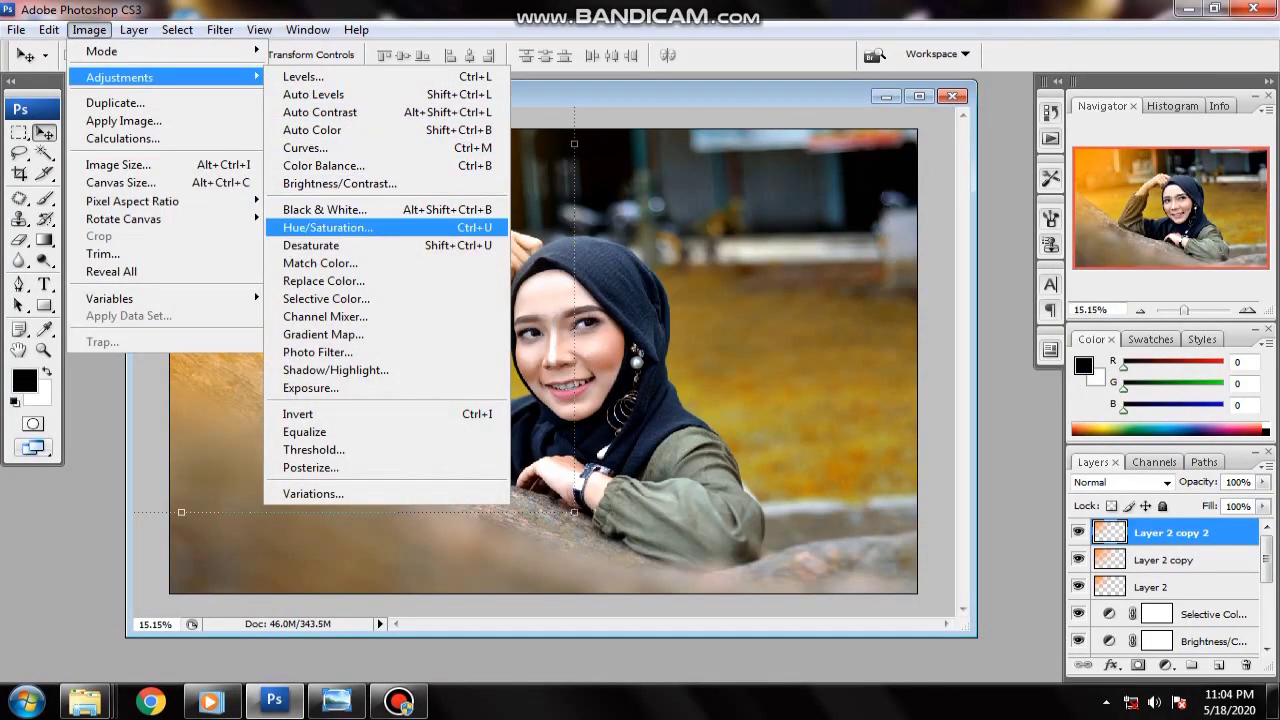
- Raise Layer 2 copy 2's lightness to +100 with Hue/Saturation
left_click(328, 227)
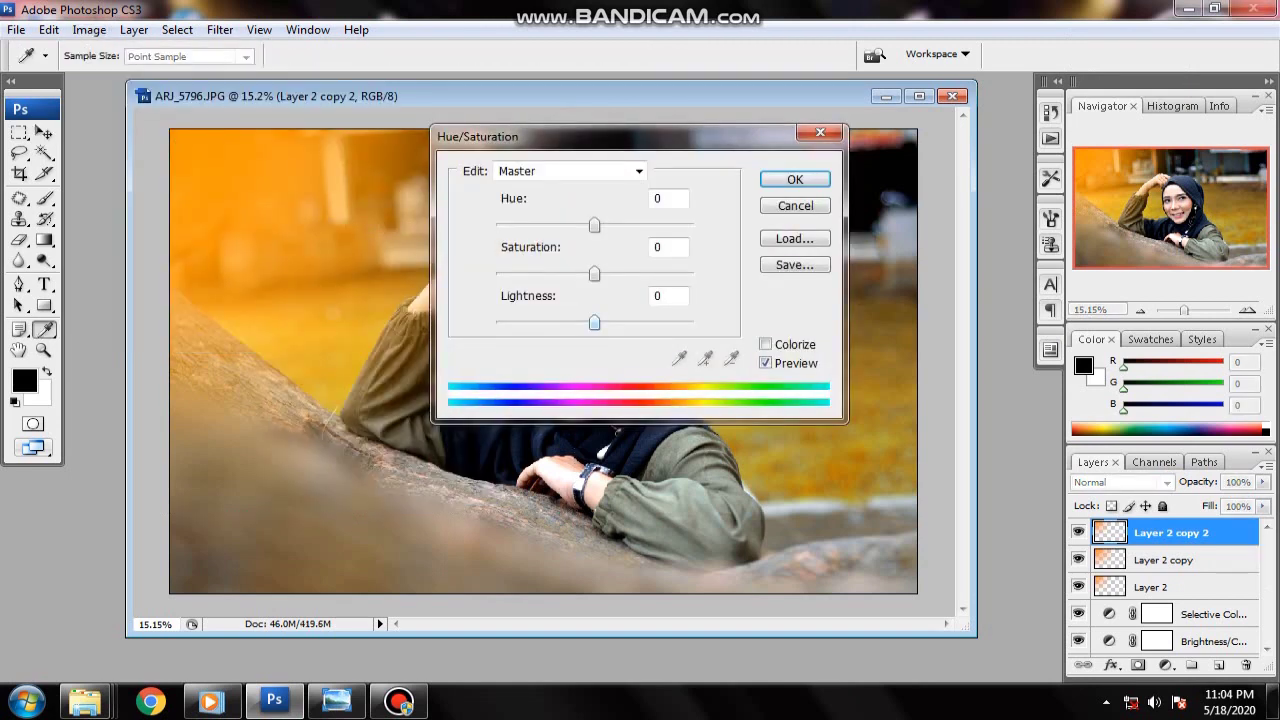
left_click_drag(595, 322, 683, 322)
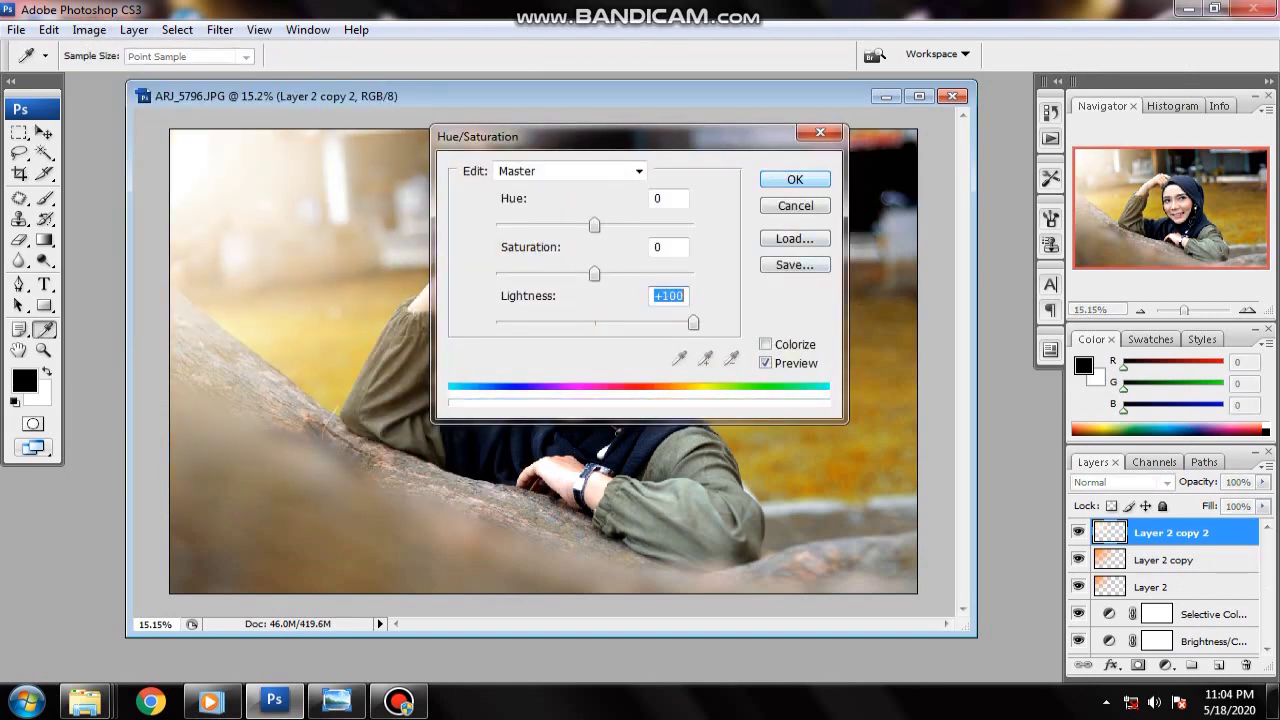
left_click(795, 179)
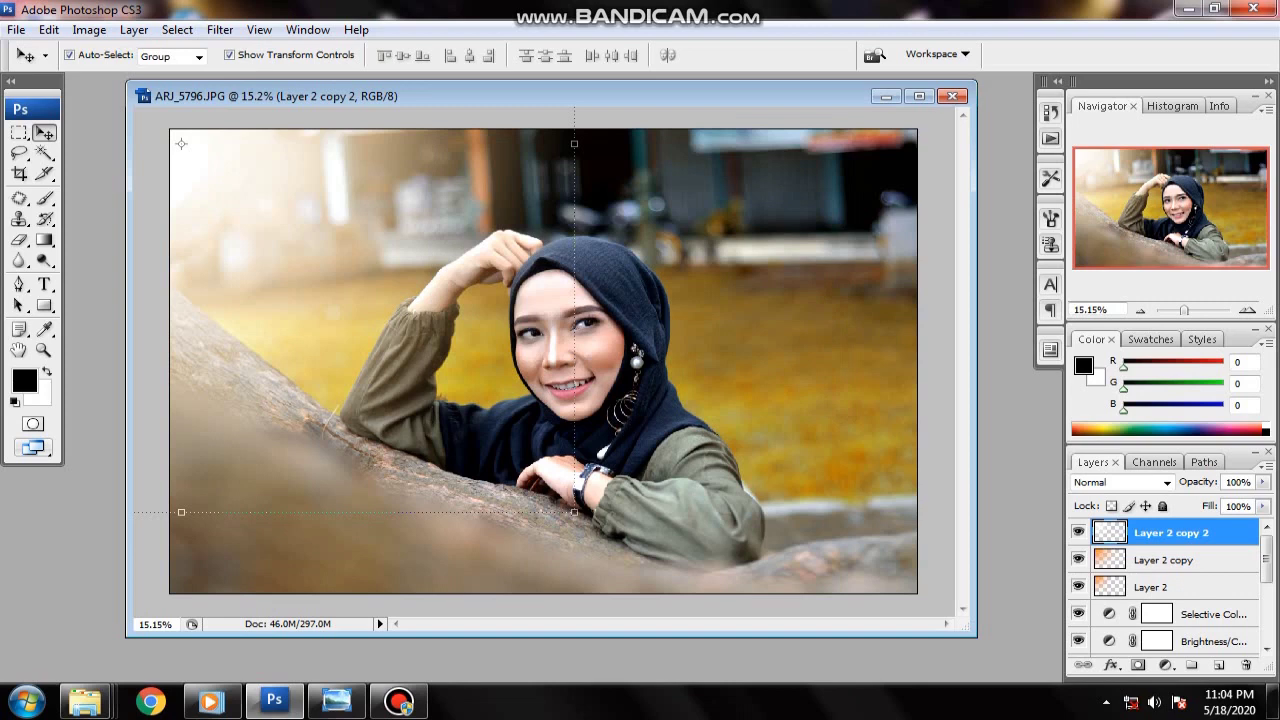
- Shrink Layer 2 copy 2 proportionally to 26% in the top-left corner
key("ctrl+t")
left_click(364, 55)
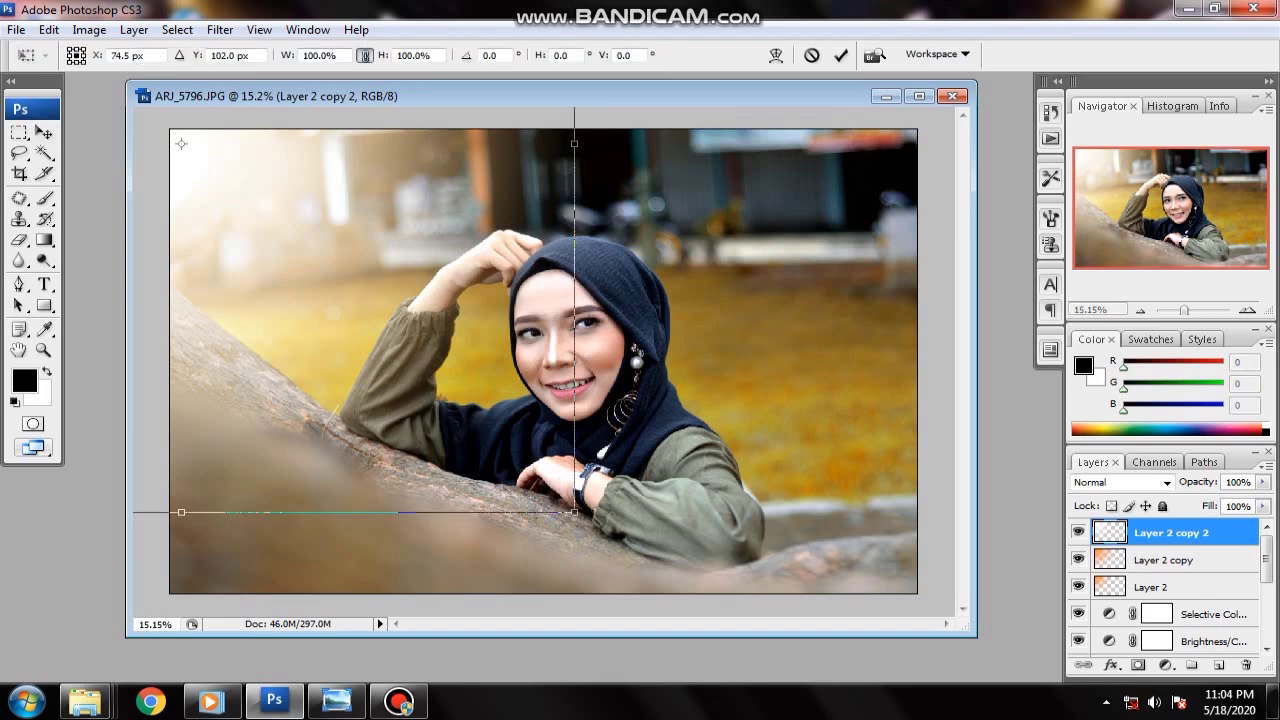
key("Down")
key("Down")
key("Down")
key("Down")
key("Down")
key("Down")
key("Down")
key("Down")
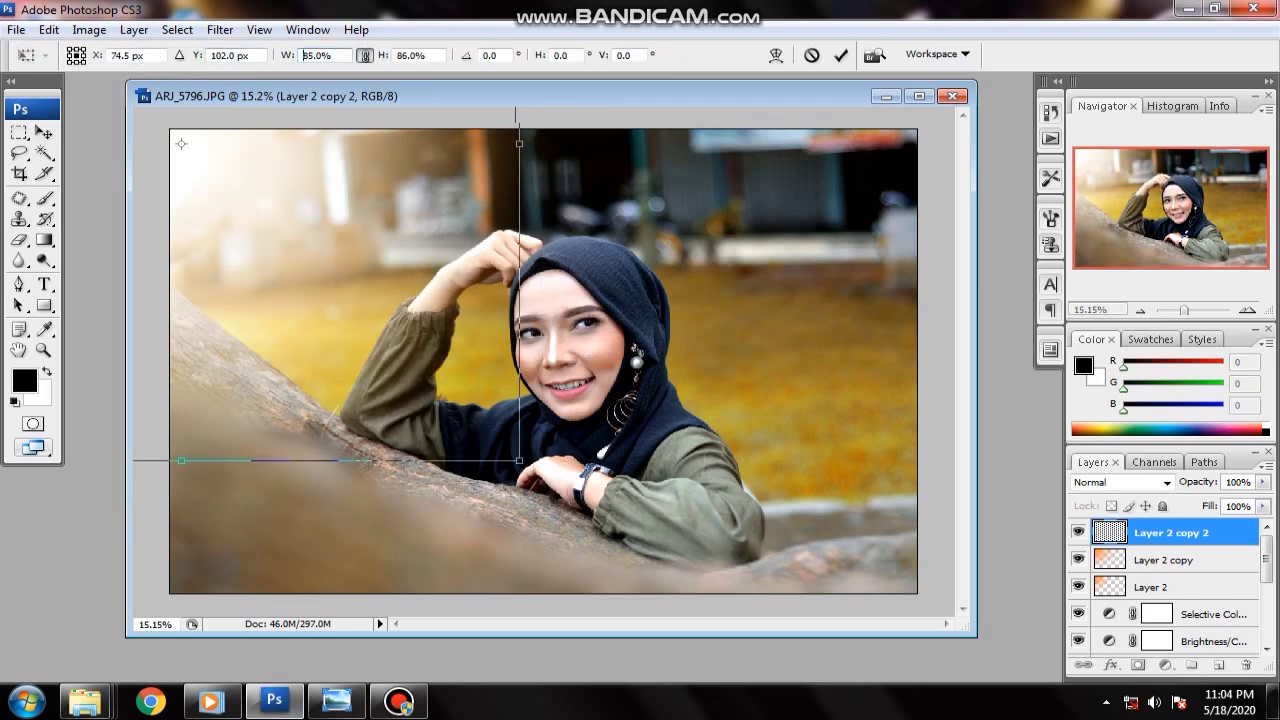
key("Down")
key("Down")
key("Down")
key("Down")
key("Down")
key("Down")
key("Down")
key("Down")
key("Down")
key("Down")
key("Down")
key("Down")
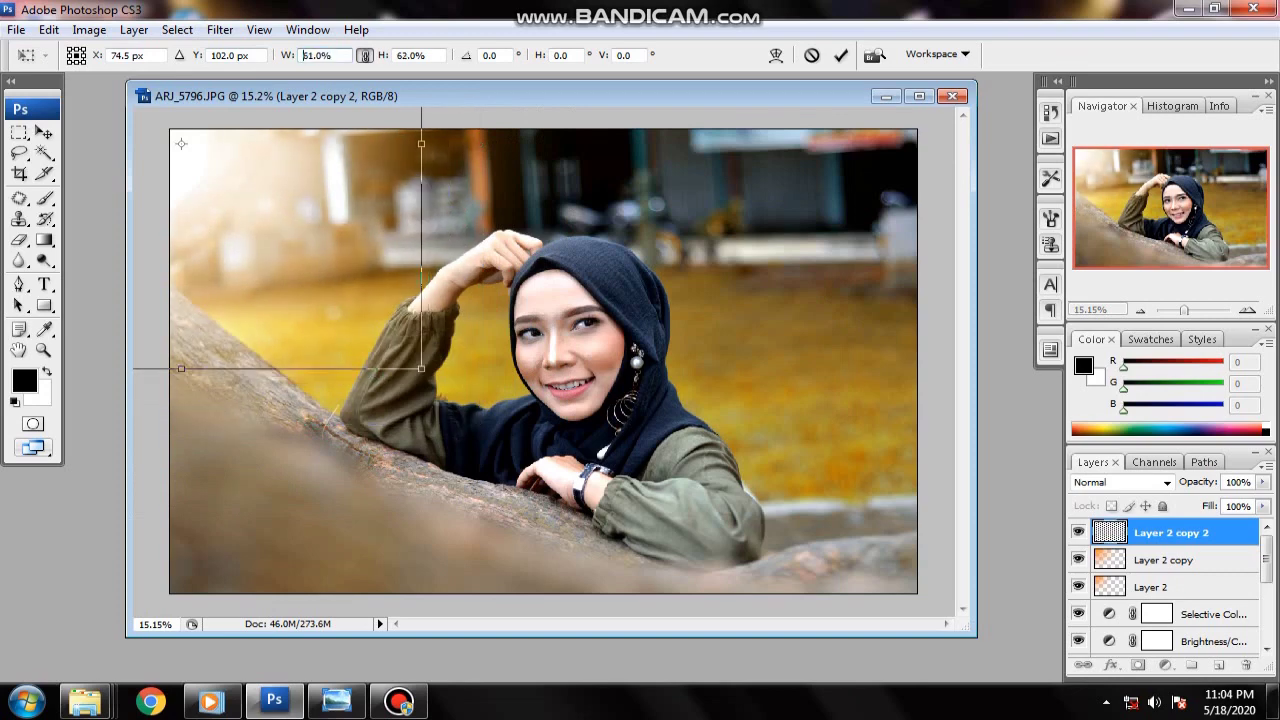
key("Down")
key("Down")
key("Down")
key("Down")
key("Down")
key("Down")
key("Down")
key("Down")
key("Down")
key("Down")
key("Down")
key("Down")
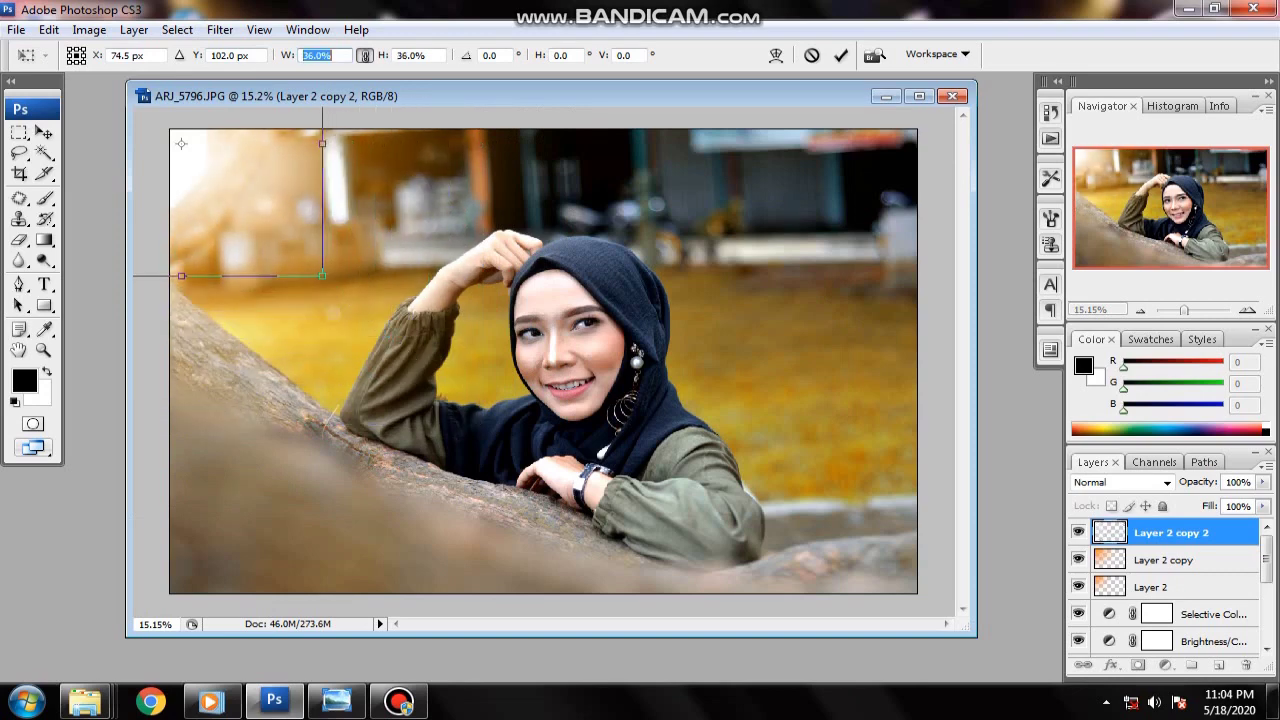
key("Down")
key("Down")
key("Down")
key("Down")
key("Down")
key("Down")
key("Down")
key("Down")
key("Down")
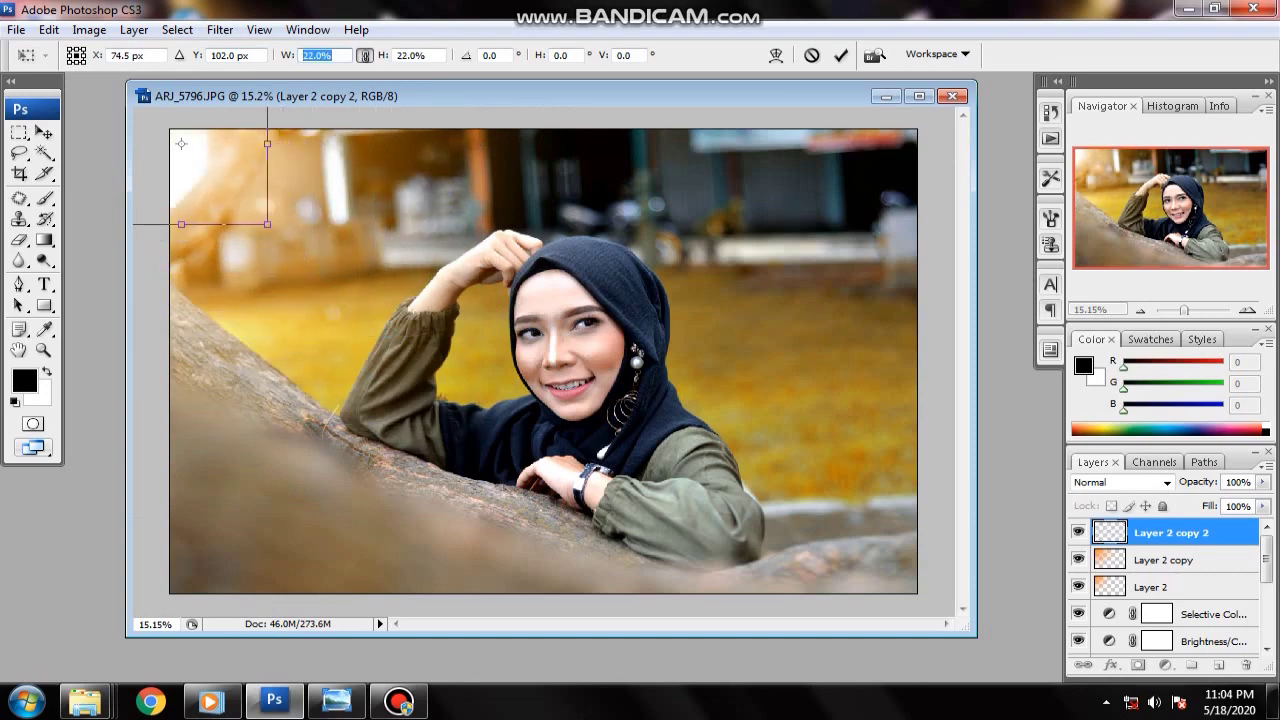
key("Up")
key("Up")
key("Up")
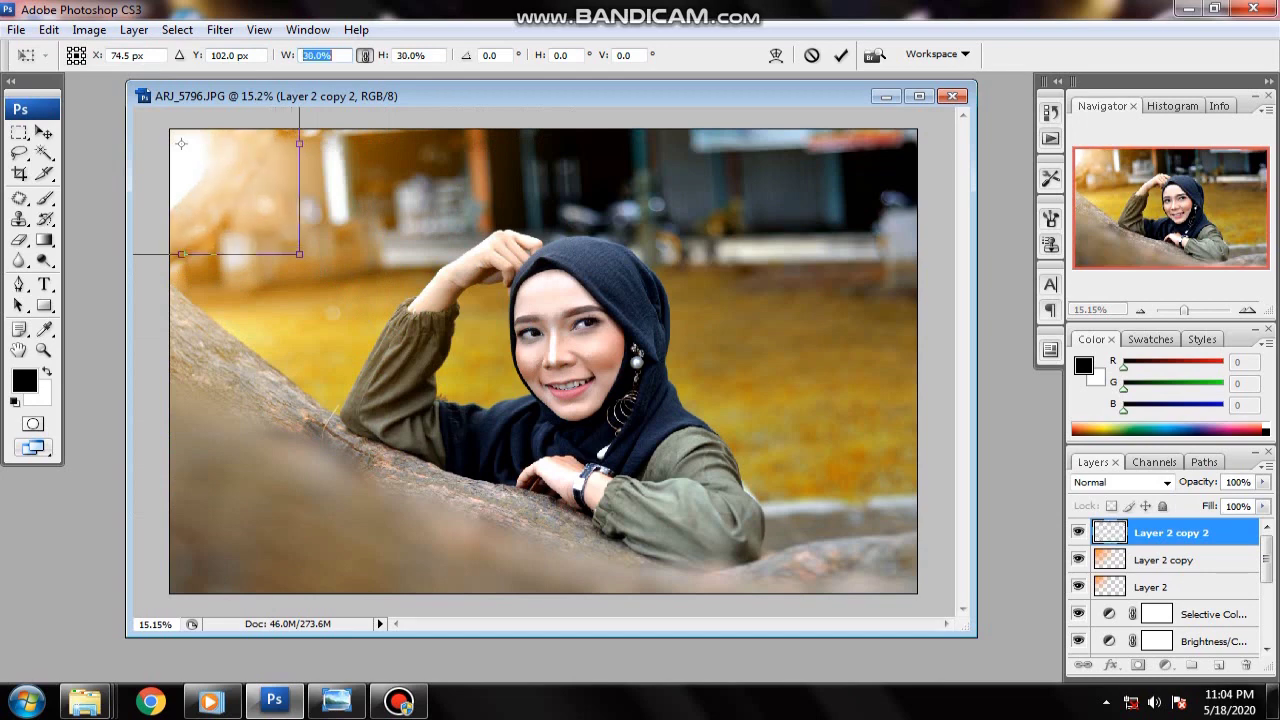
key("Down")
key("Down")
key("Down")
key("Down")
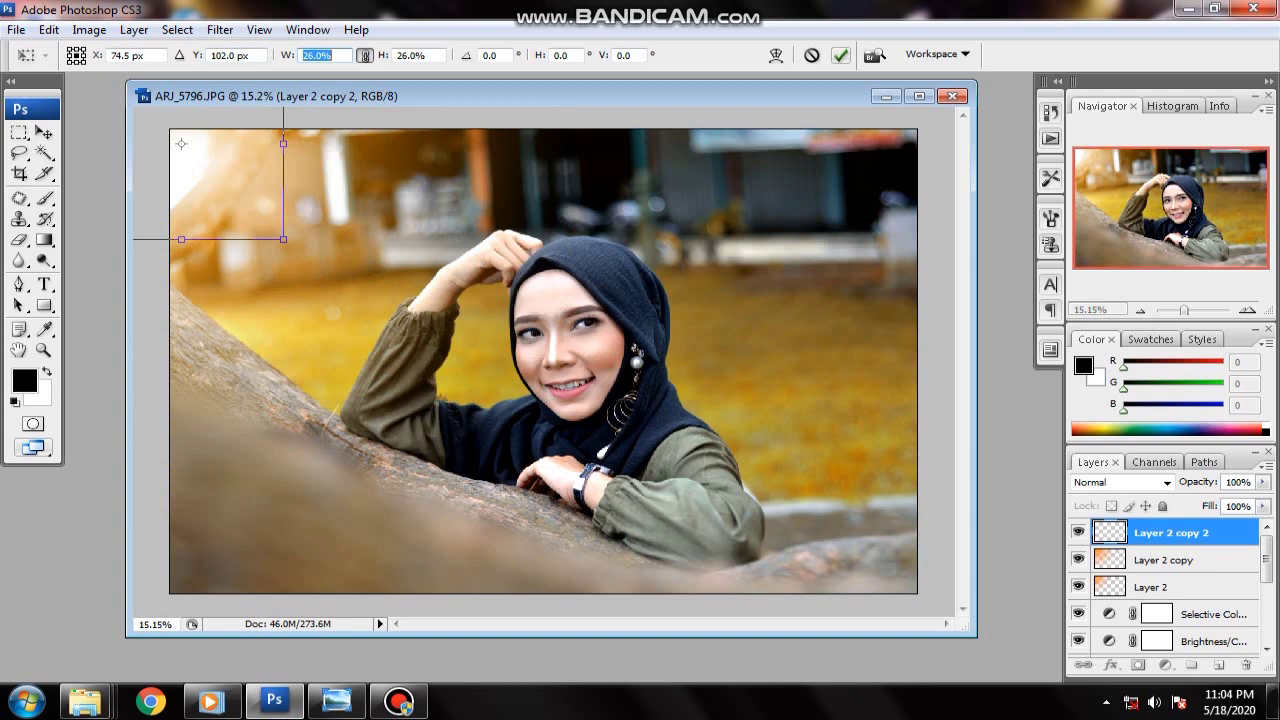
left_click(840, 55)
key("Return")
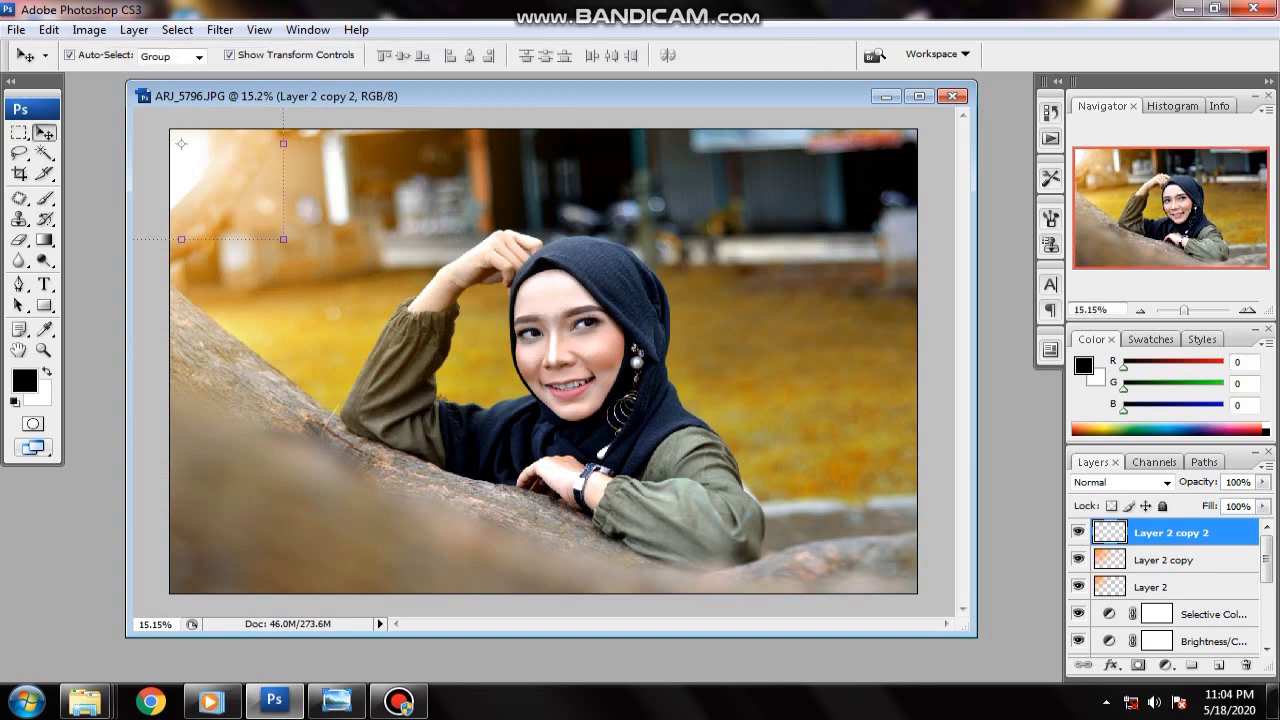
left_click(1263, 506)
- Lower Layer 2 copy 2's fill to 78% and toggle layers to compare
mouse_move(1263, 525)
left_mouse_down()
mouse_move(1229, 525)
mouse_move(1240, 525)
left_mouse_up()
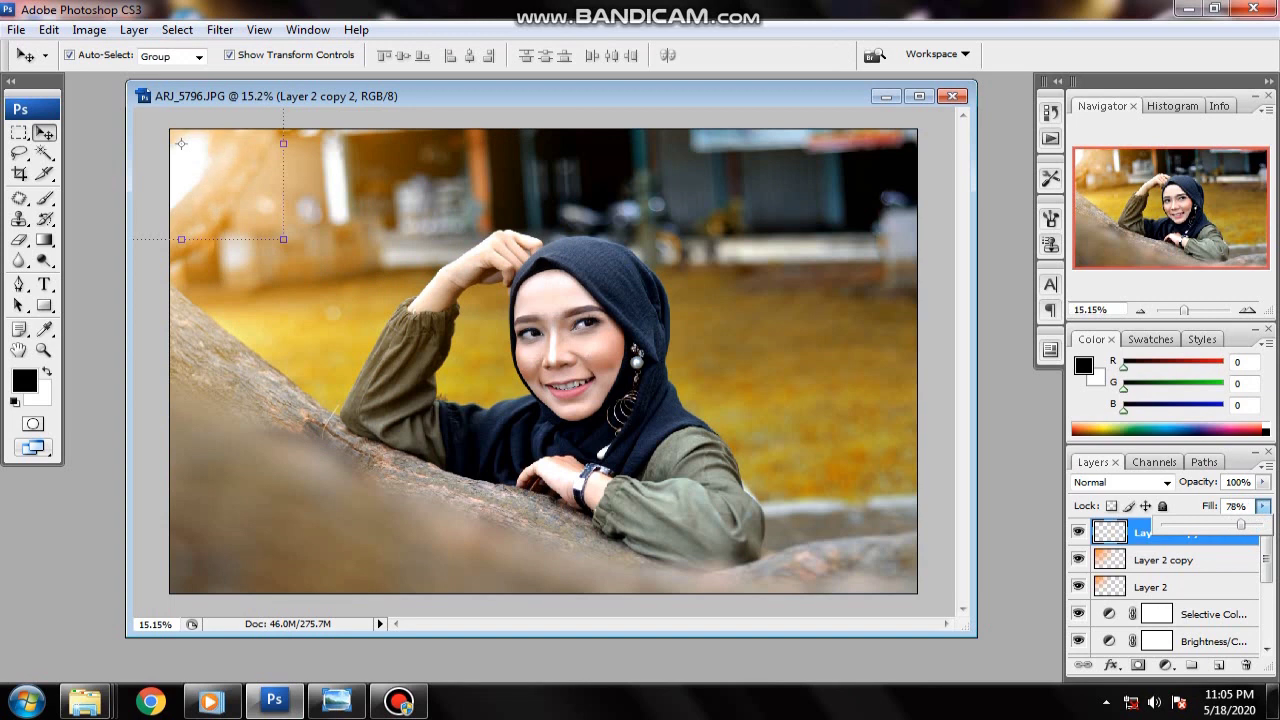
key("Return")
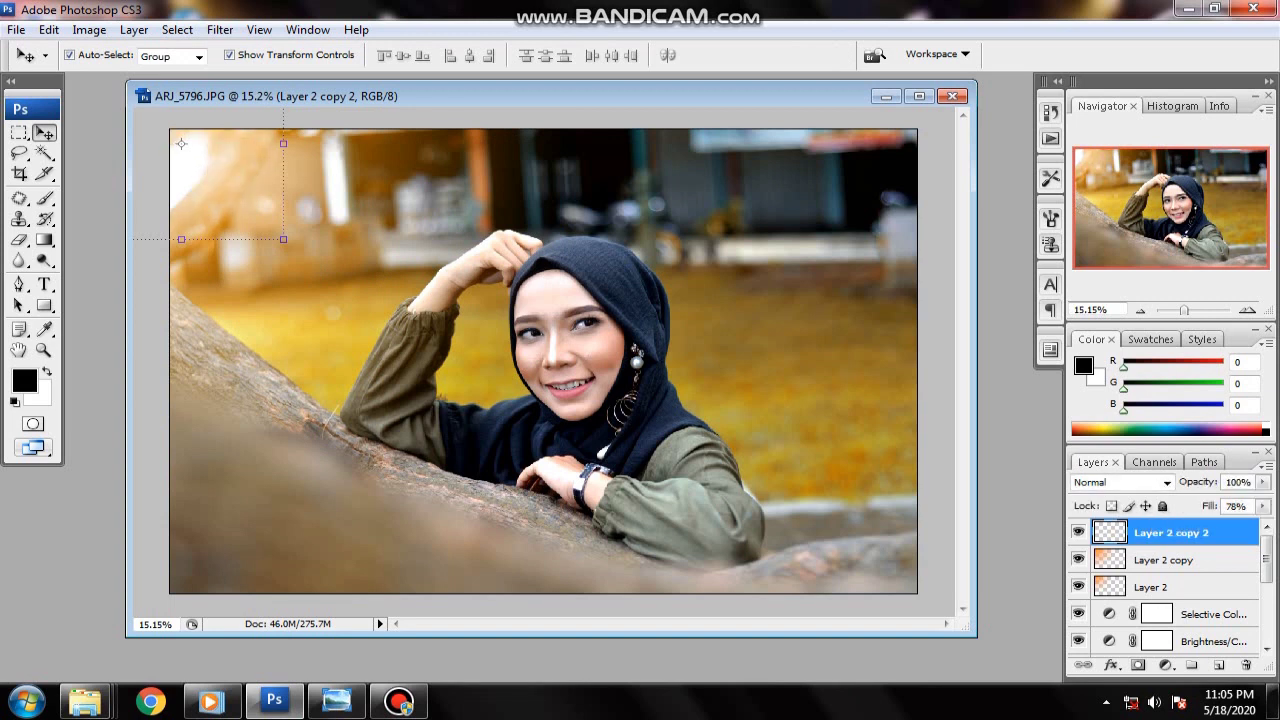
left_click(1078, 587)
left_click(1078, 587)
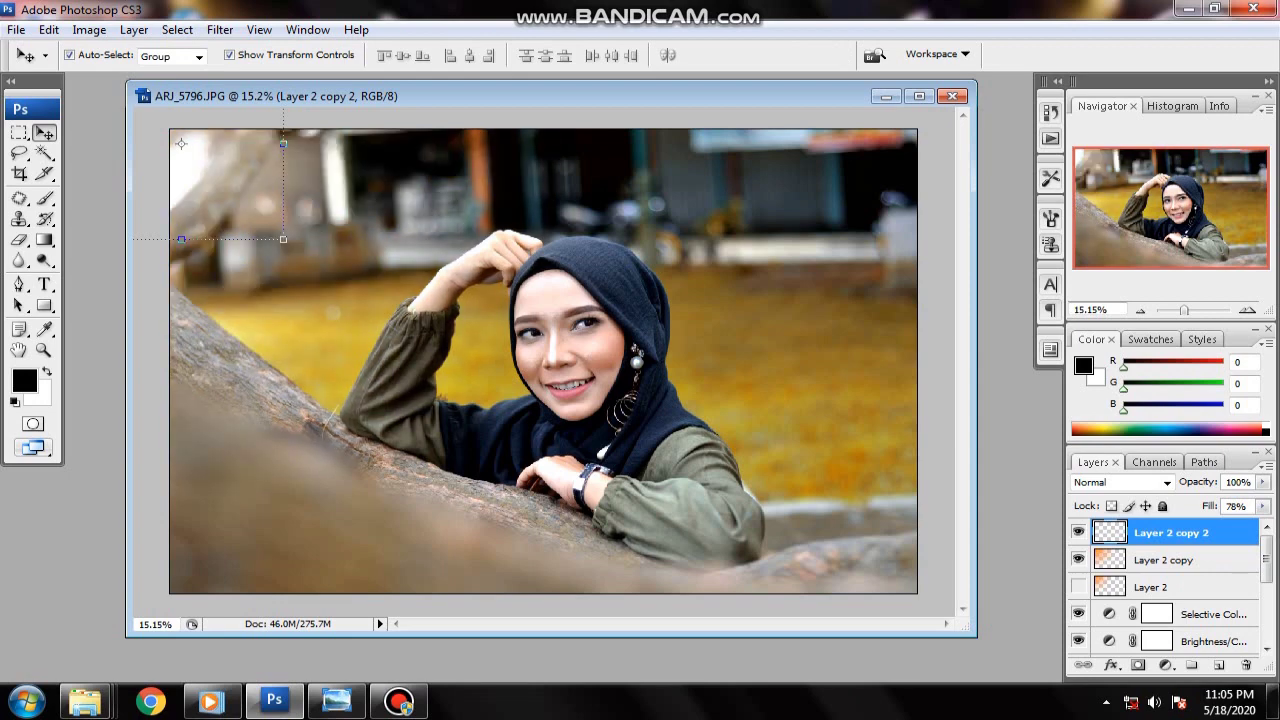
left_click(1078, 587)
left_click(1078, 587)
left_click(1078, 559)
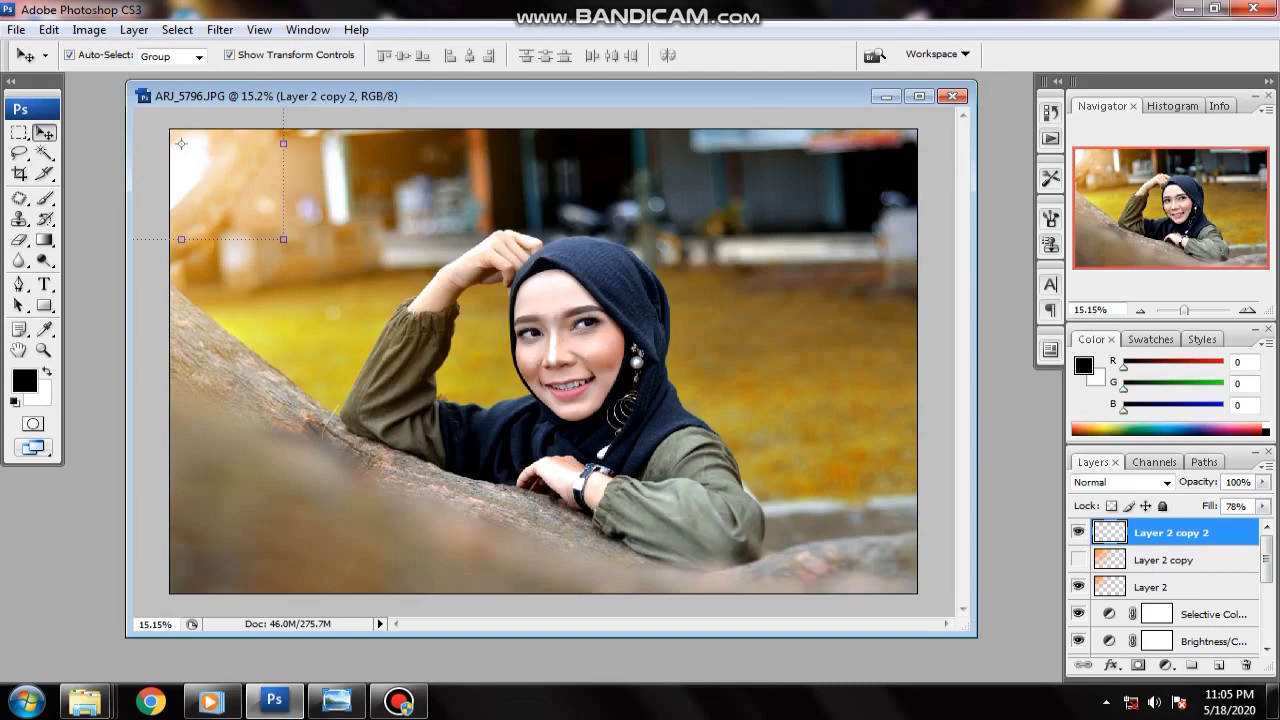
- Raise Layer 2 copy's fill to 100%, then reselect Layer 2 copy 2
left_click(1165, 559)
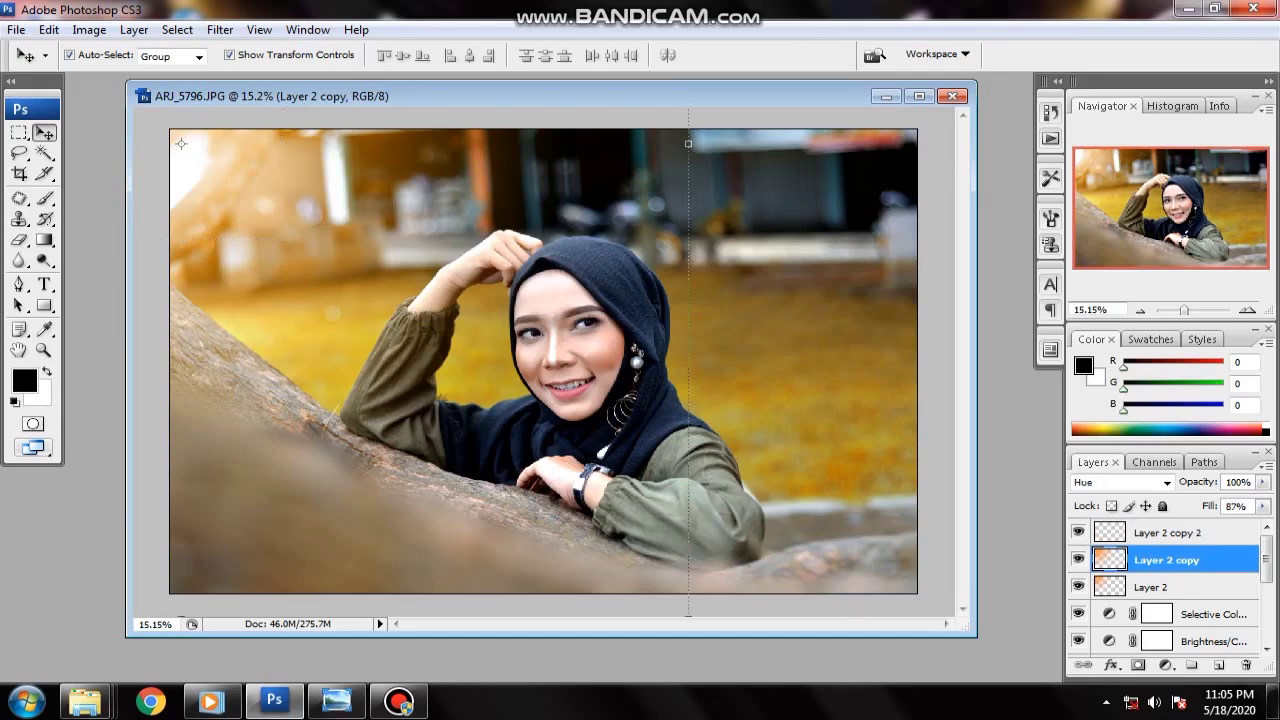
left_click(1263, 506)
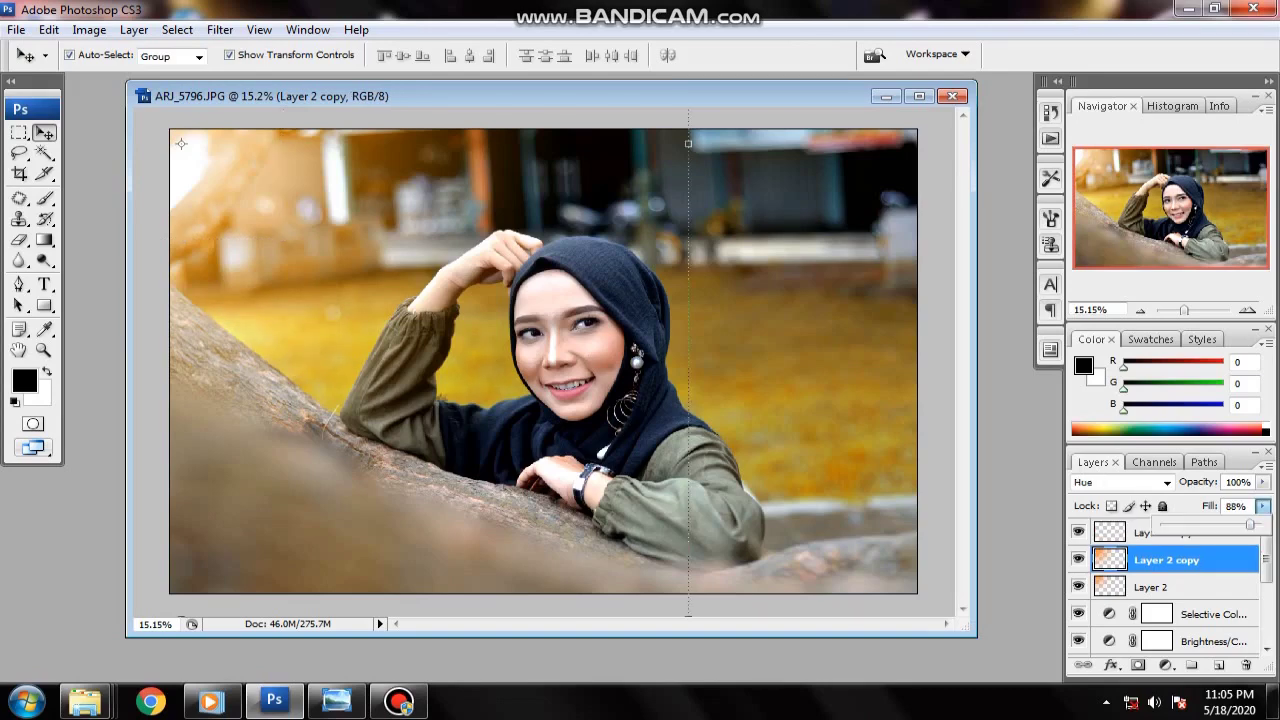
left_click_drag(1249, 524, 1262, 524)
key("Return")
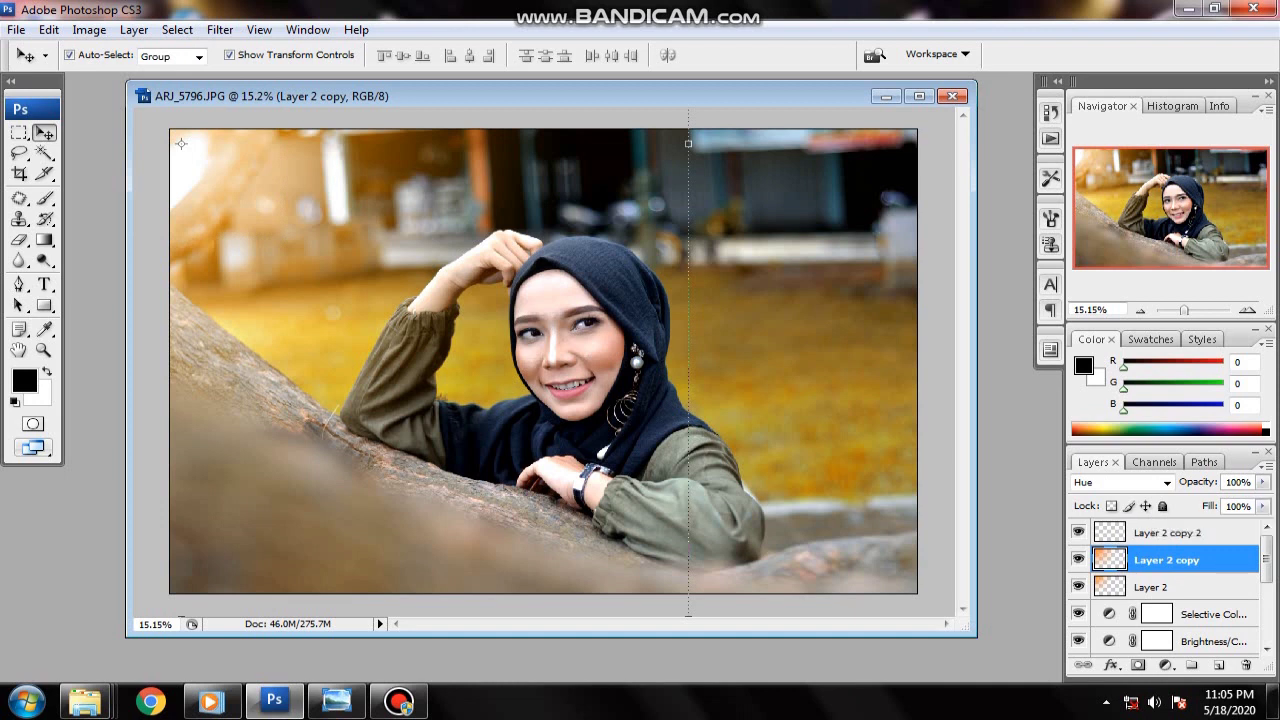
key("alt+bracketright")
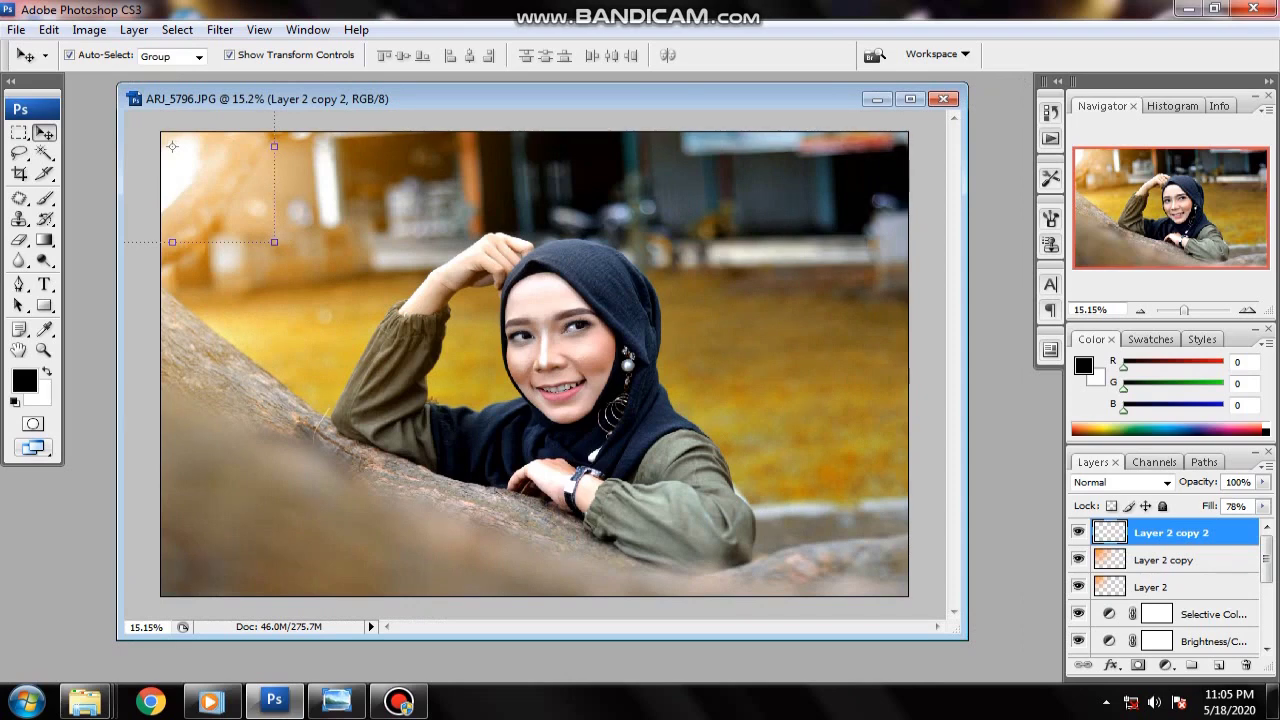
- Hide the Background layer in the Layers panel and select Layer 1
key("Delete")
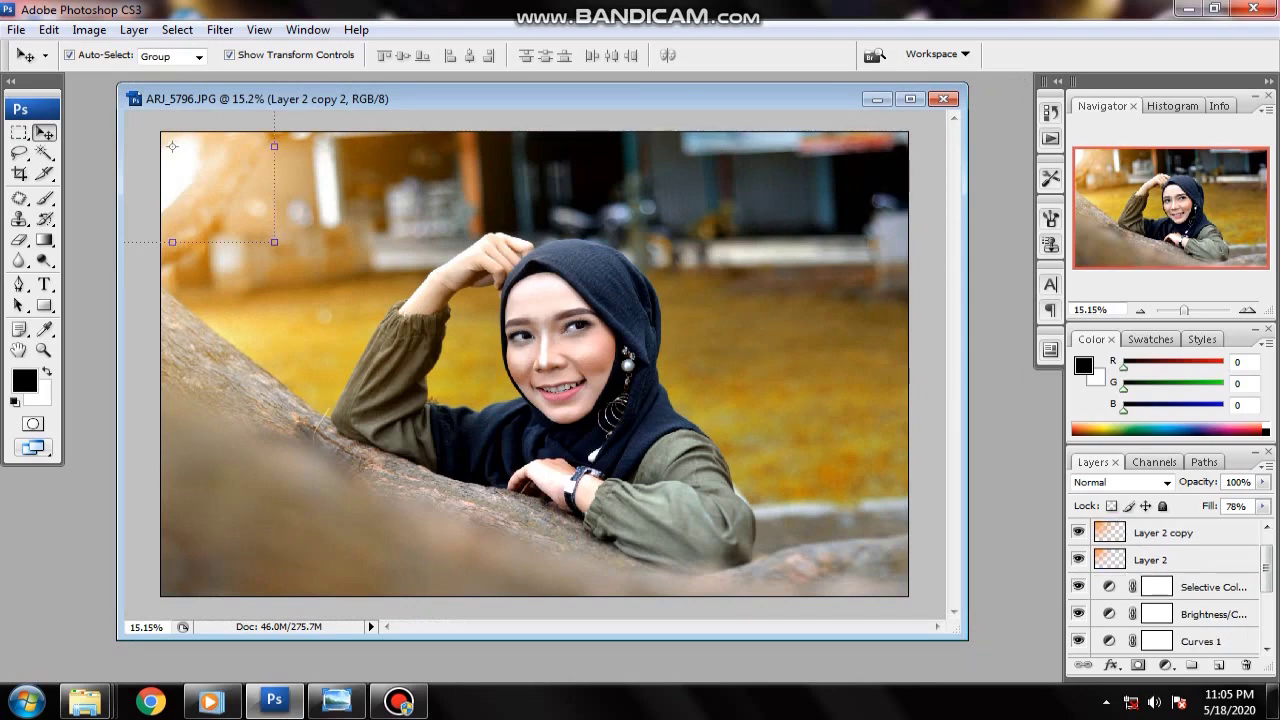
scroll(1165, 590, "down", 3)
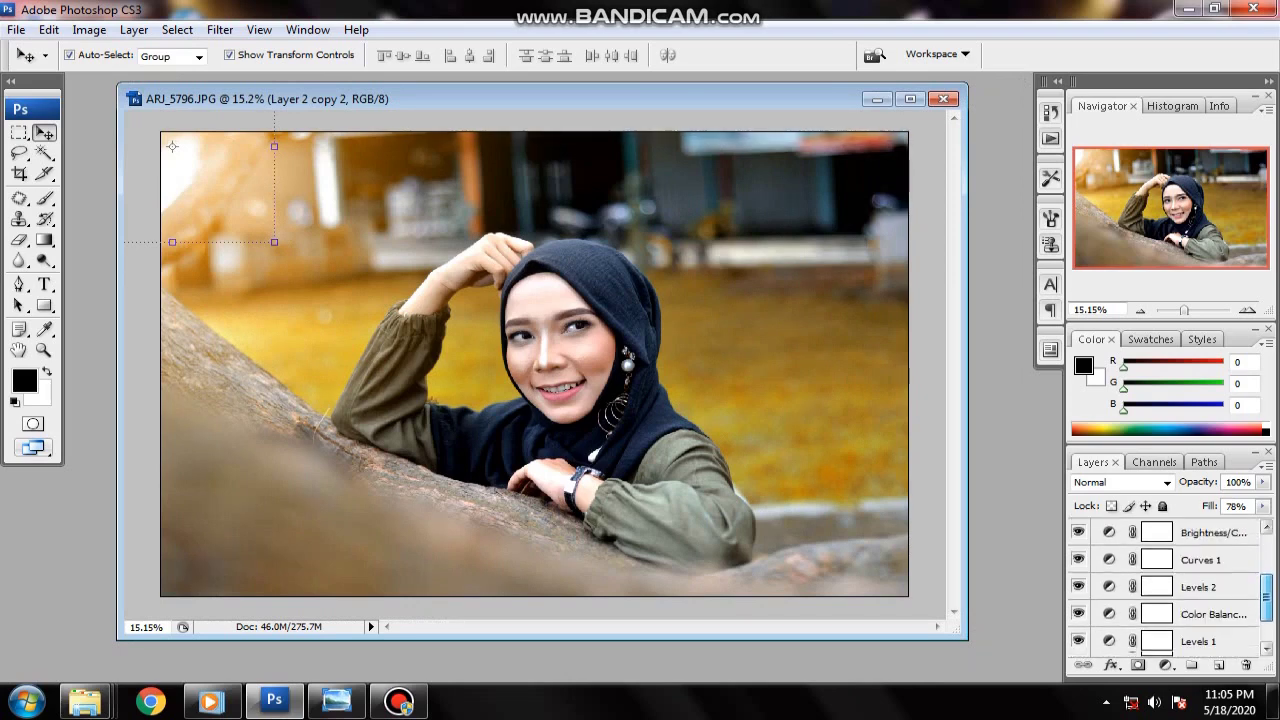
scroll(1165, 590, "down", 2)
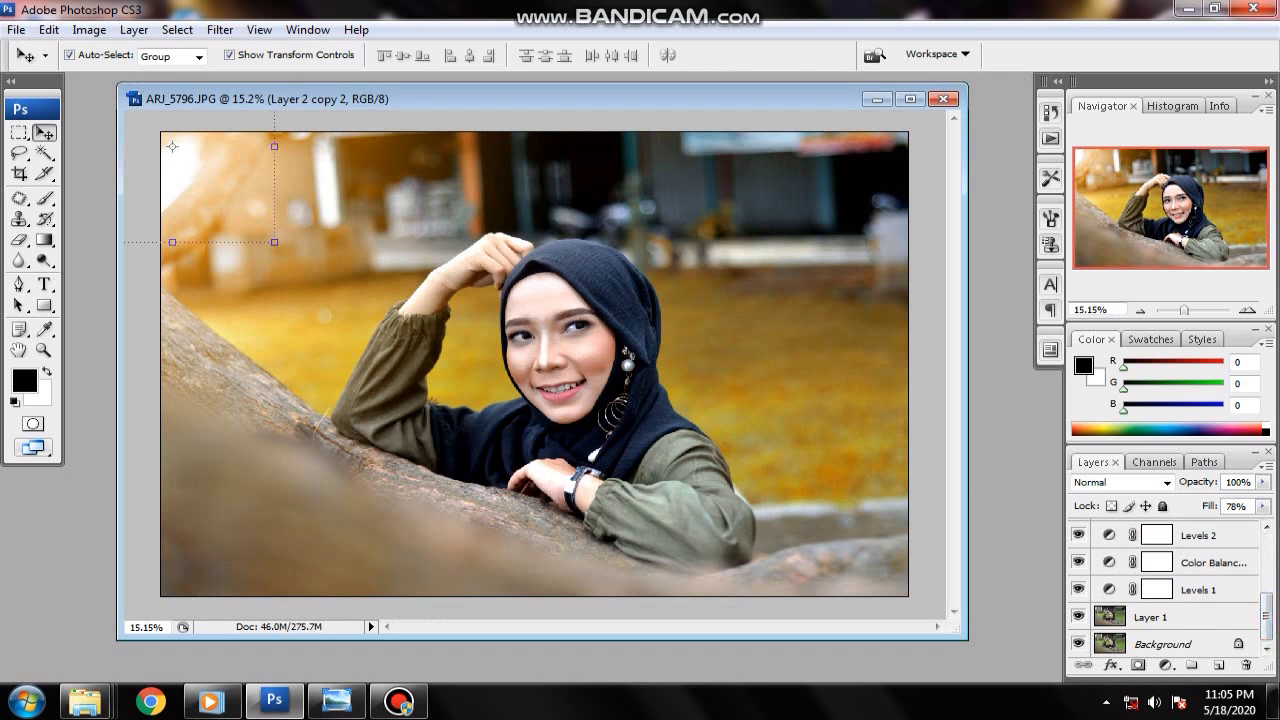
left_click(1163, 644)
left_click(1078, 644)
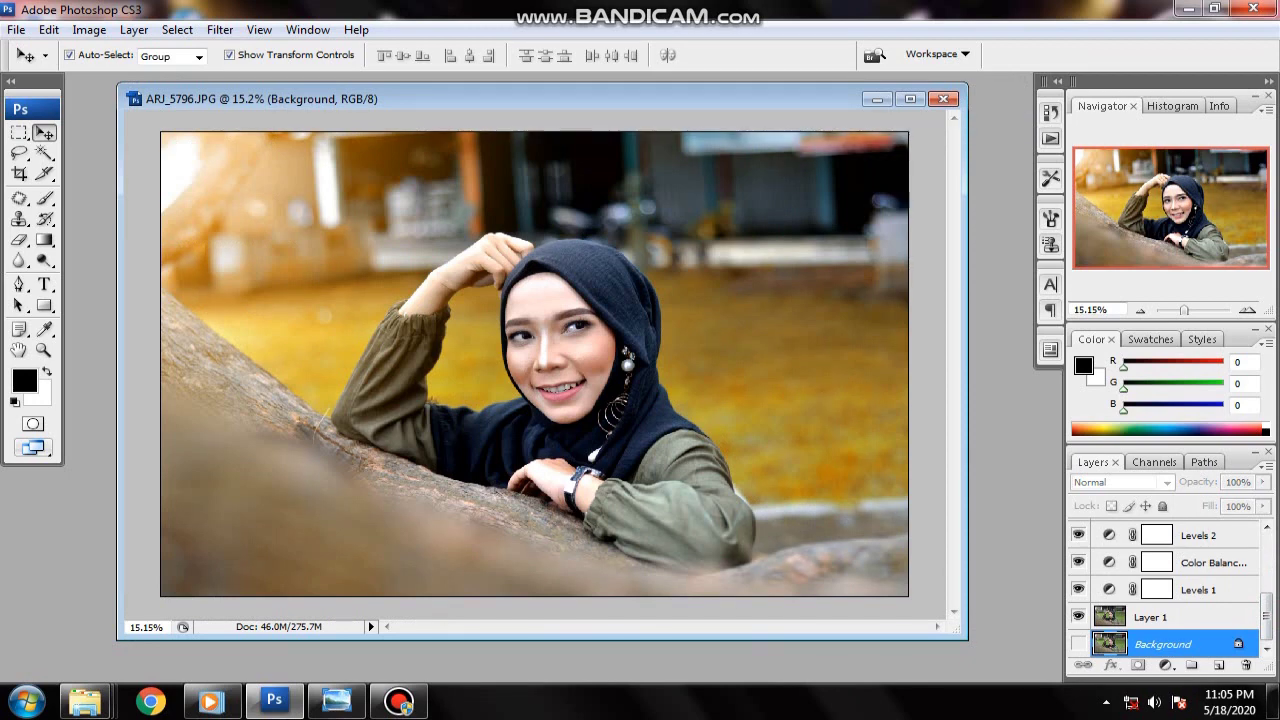
left_click(535, 365)
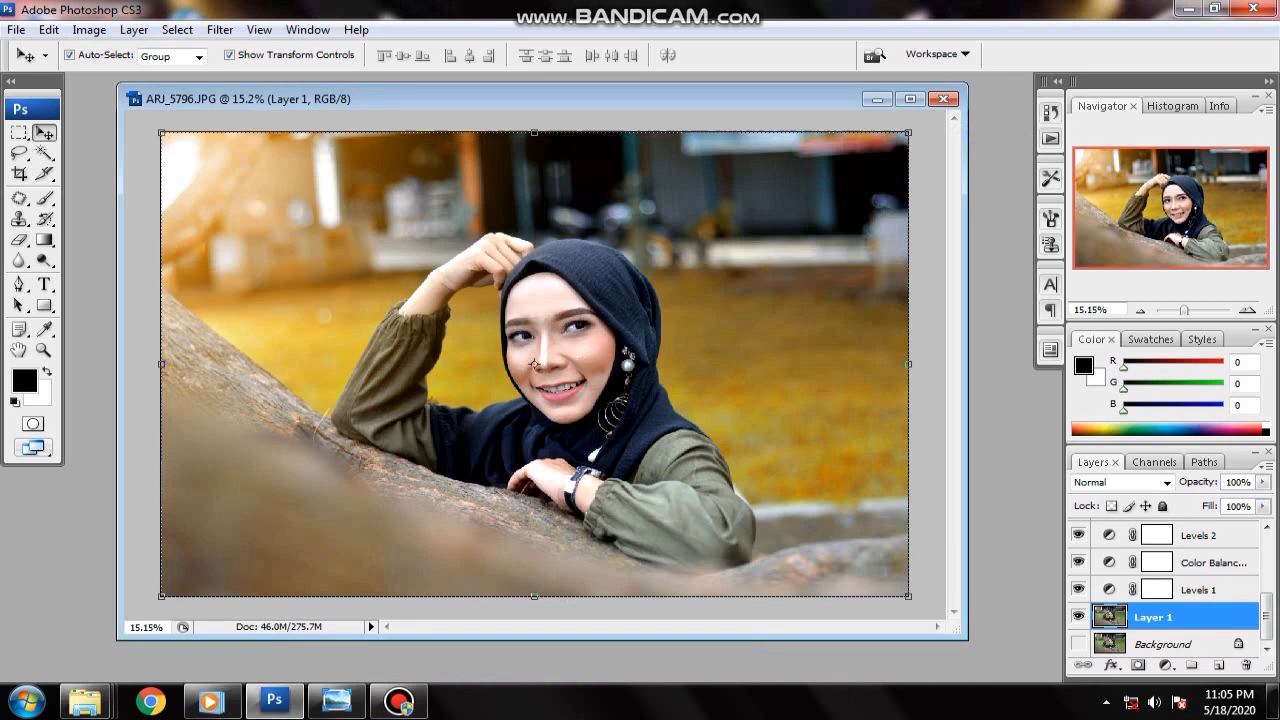
- Merge visible layers into Layer 1 with Ctrl+Shift+E and duplicate it as Layer 1 copy
key("ctrl+shift+e")
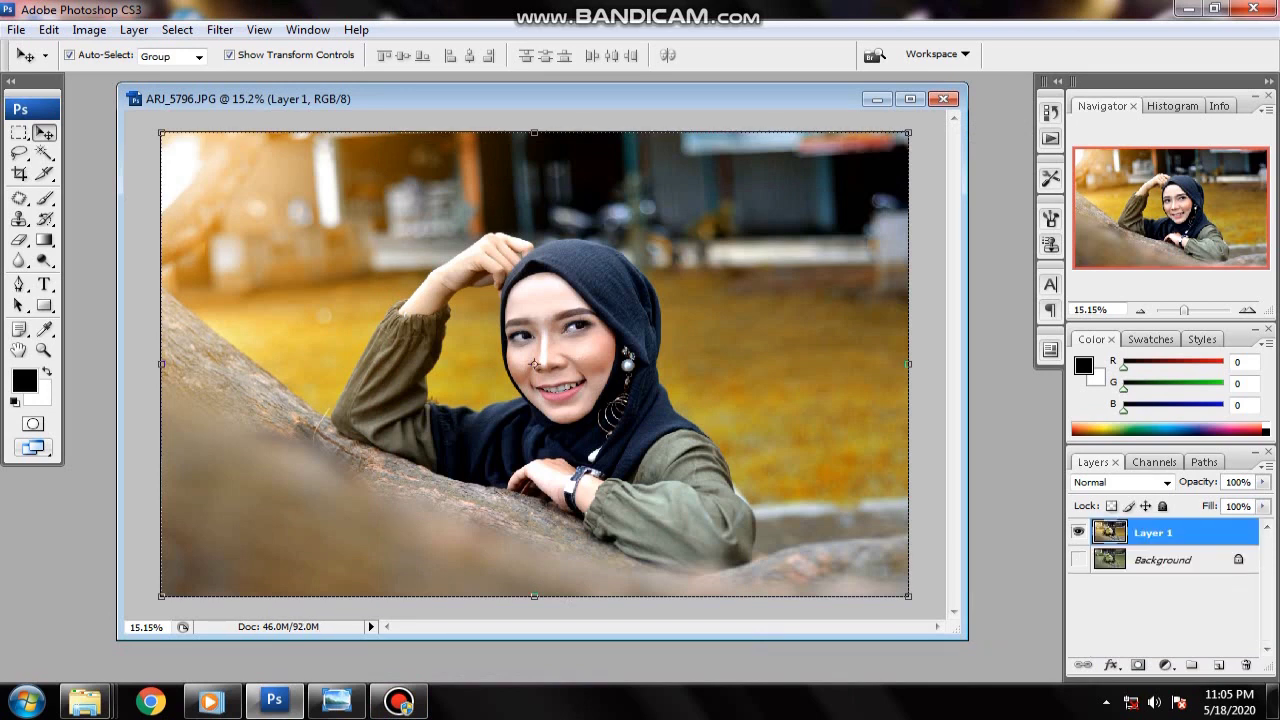
left_click_drag(1150, 532, 1218, 664)
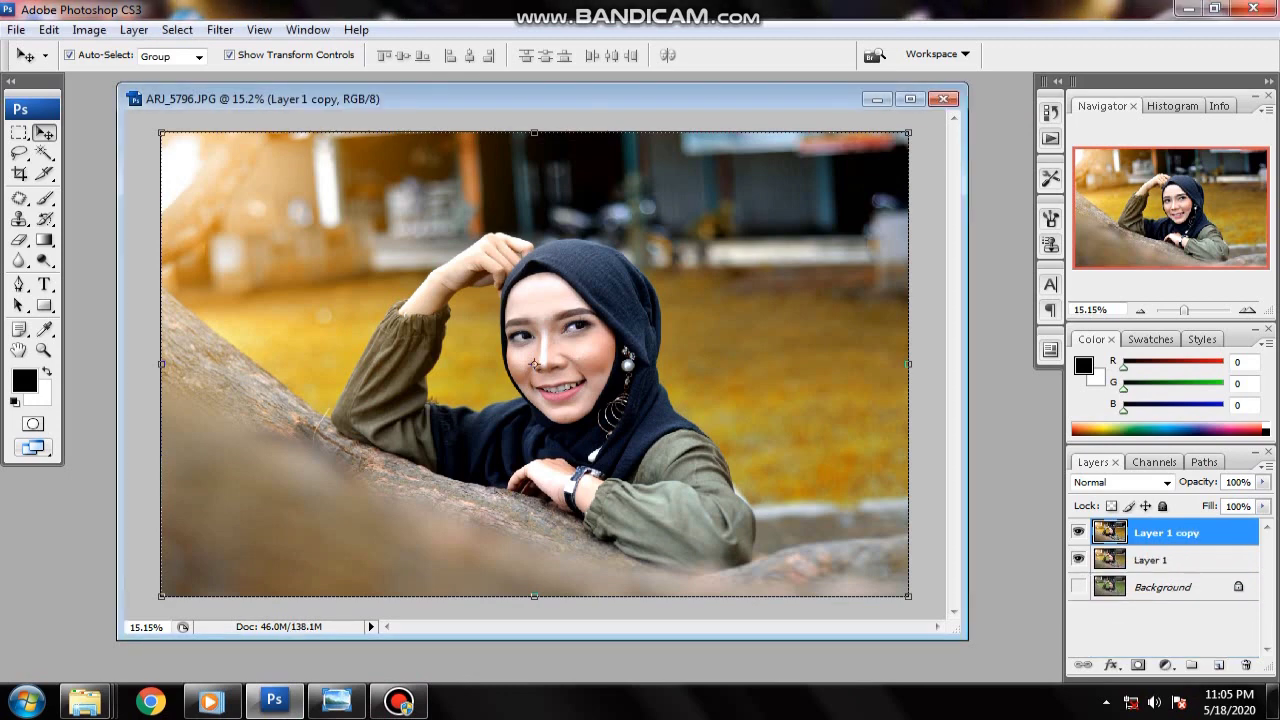
- Apply a 50-300mm Zoom lens flare centred at the top-left of Layer 1 copy
key("alt+t")
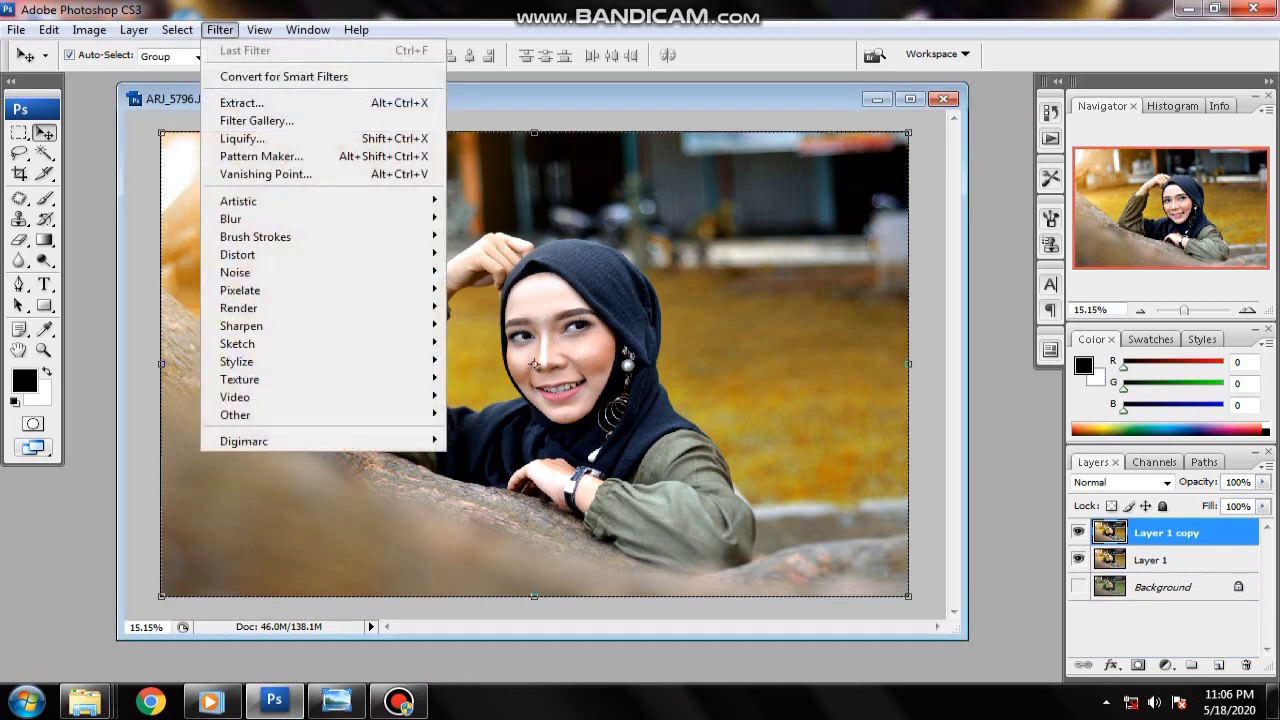
key("Down")
key("Down")
key("Down")
key("Down")
key("Down")
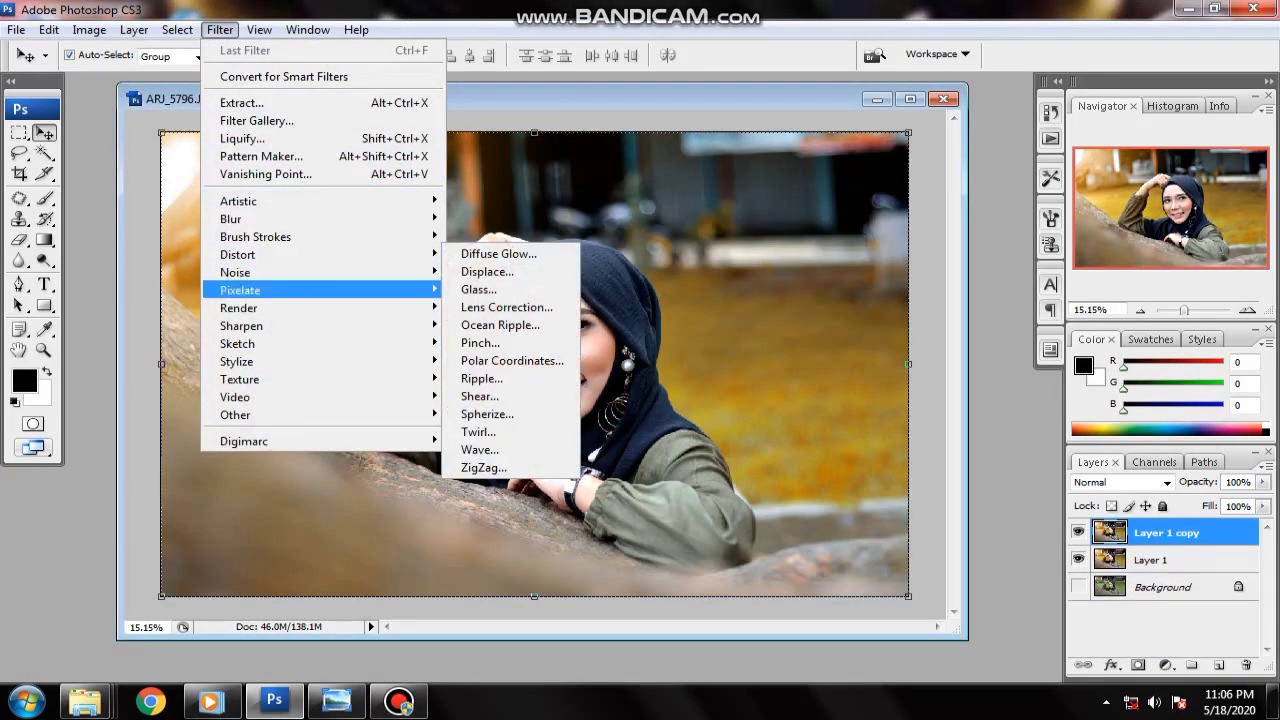
key("Down")
key("Right")
key("Down")
key("Down")
key("Down")
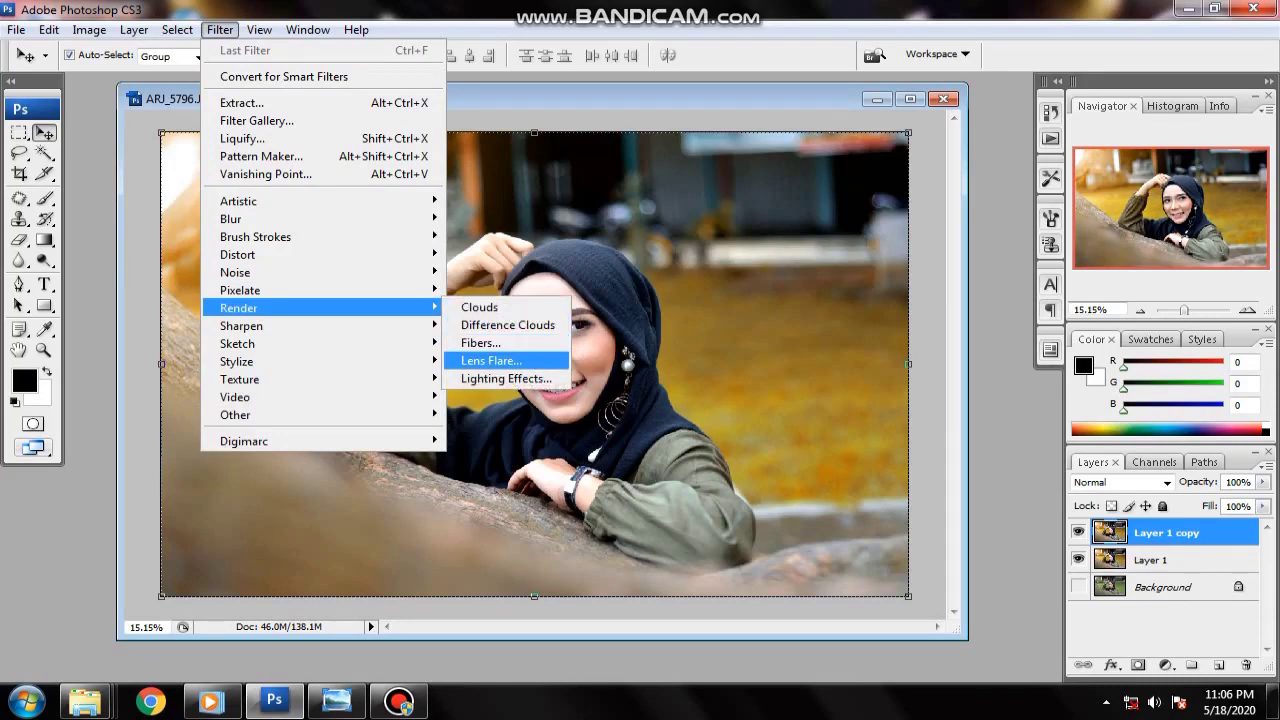
key("Return")
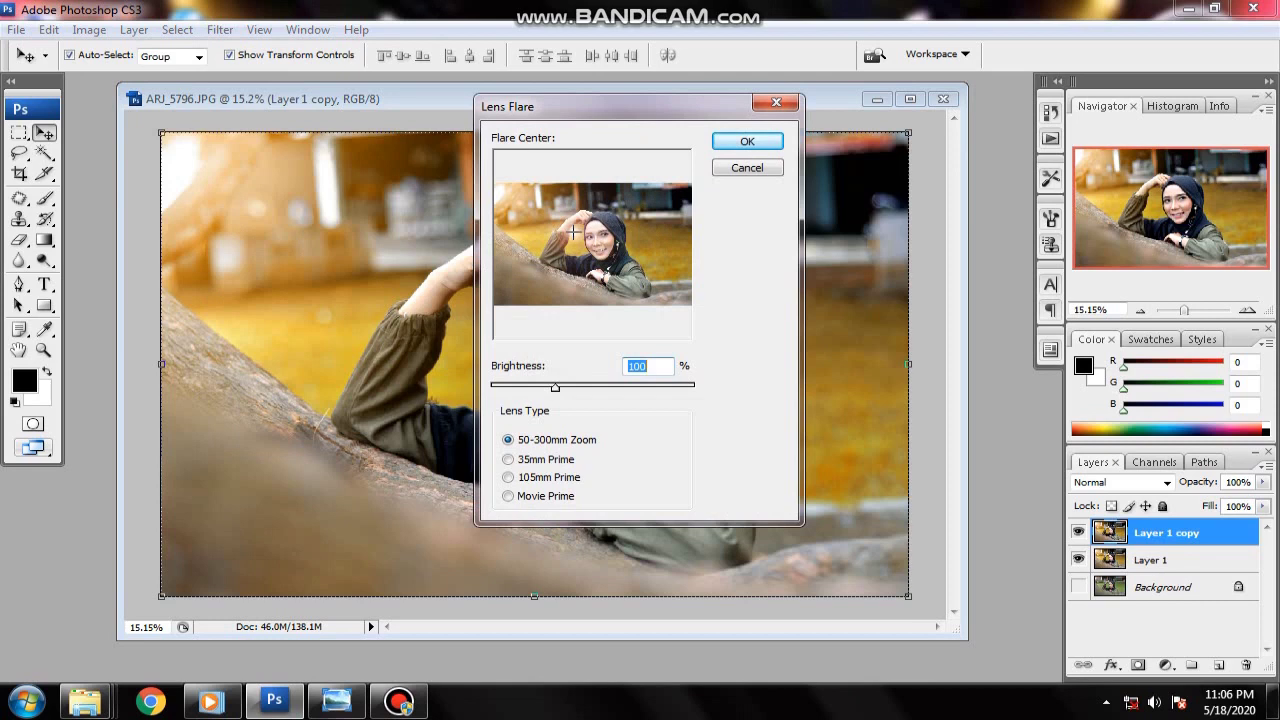
left_click(503, 191)
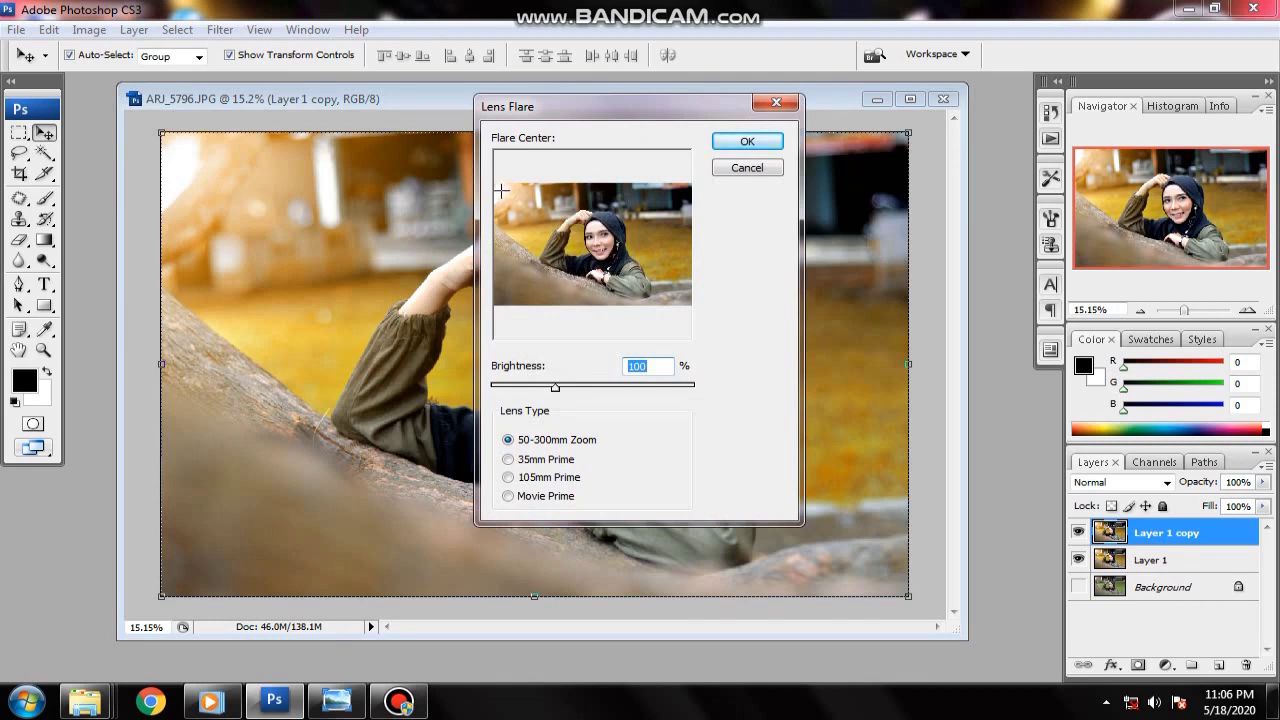
left_click(508, 459)
left_click(508, 439)
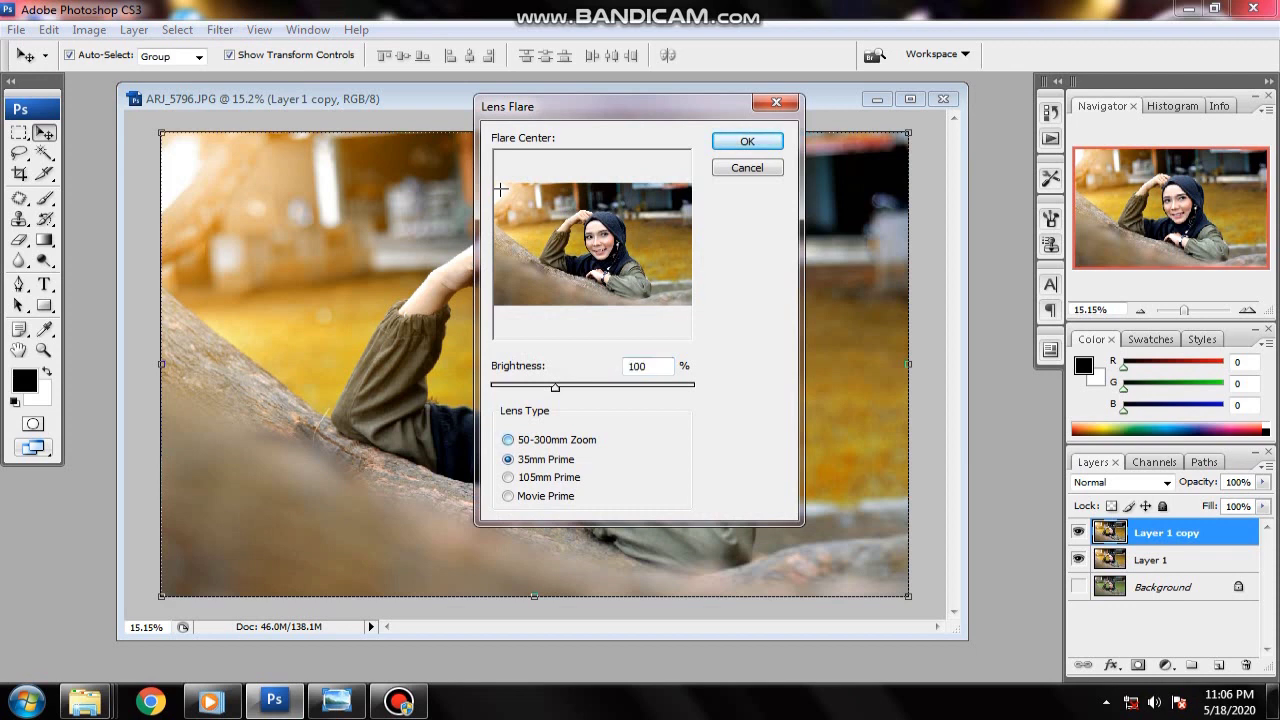
key("Down")
key("Up")
key("Return")
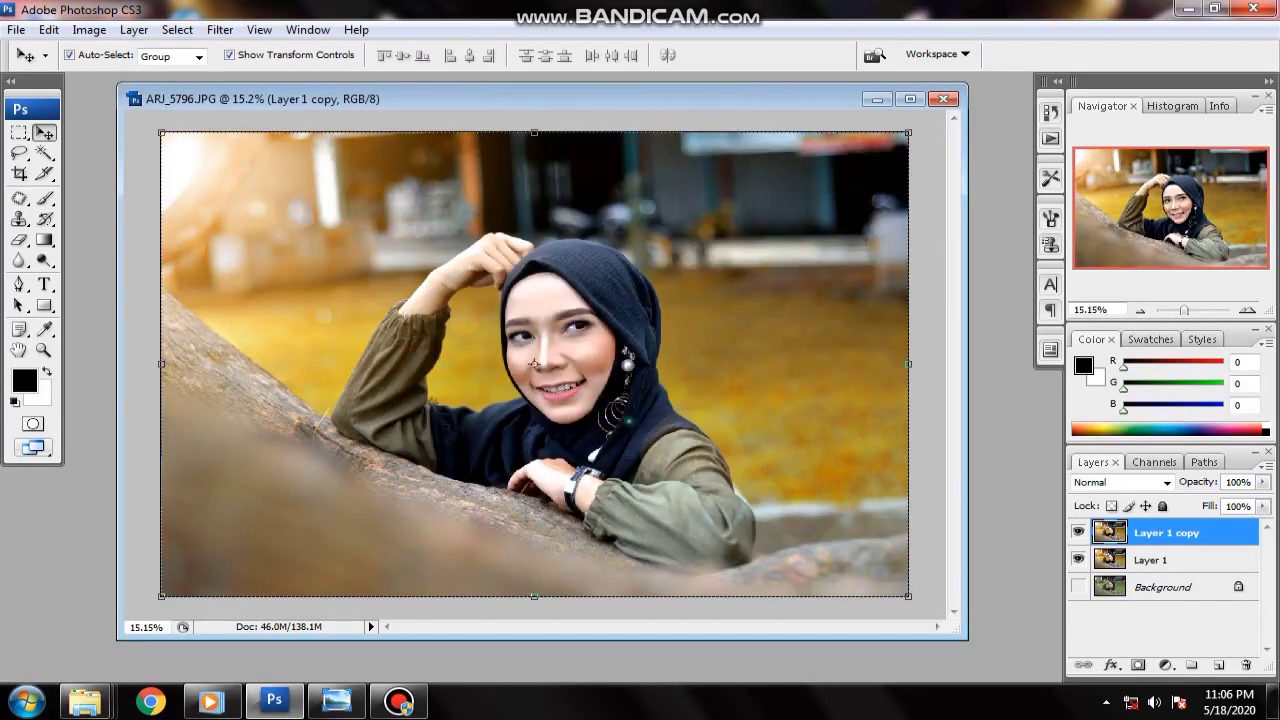
- Toggle Layer 1 copy's visibility to compare the photo with and without the flare
left_click(1078, 532)
left_click(1078, 532)
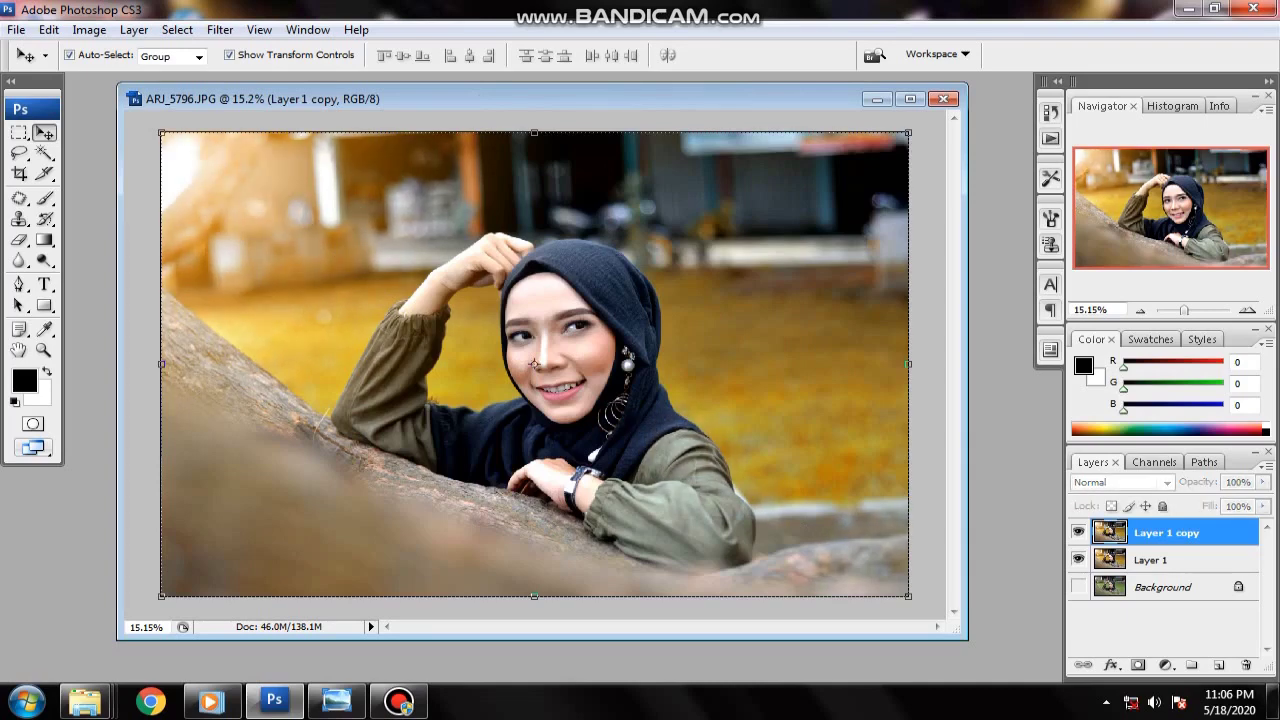
left_click(1078, 532)
- Duplicate the flared layer and add a second lens flare at 121% brightness
key("ctrl+j")
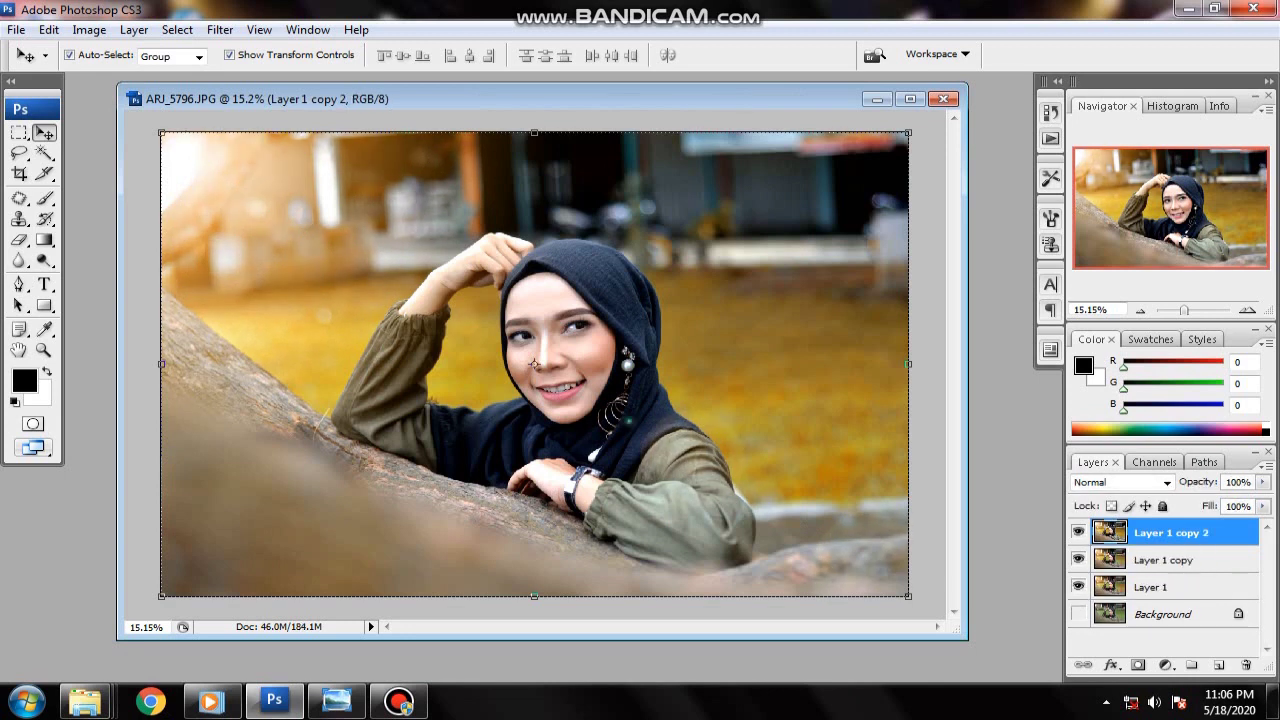
left_click(220, 29)
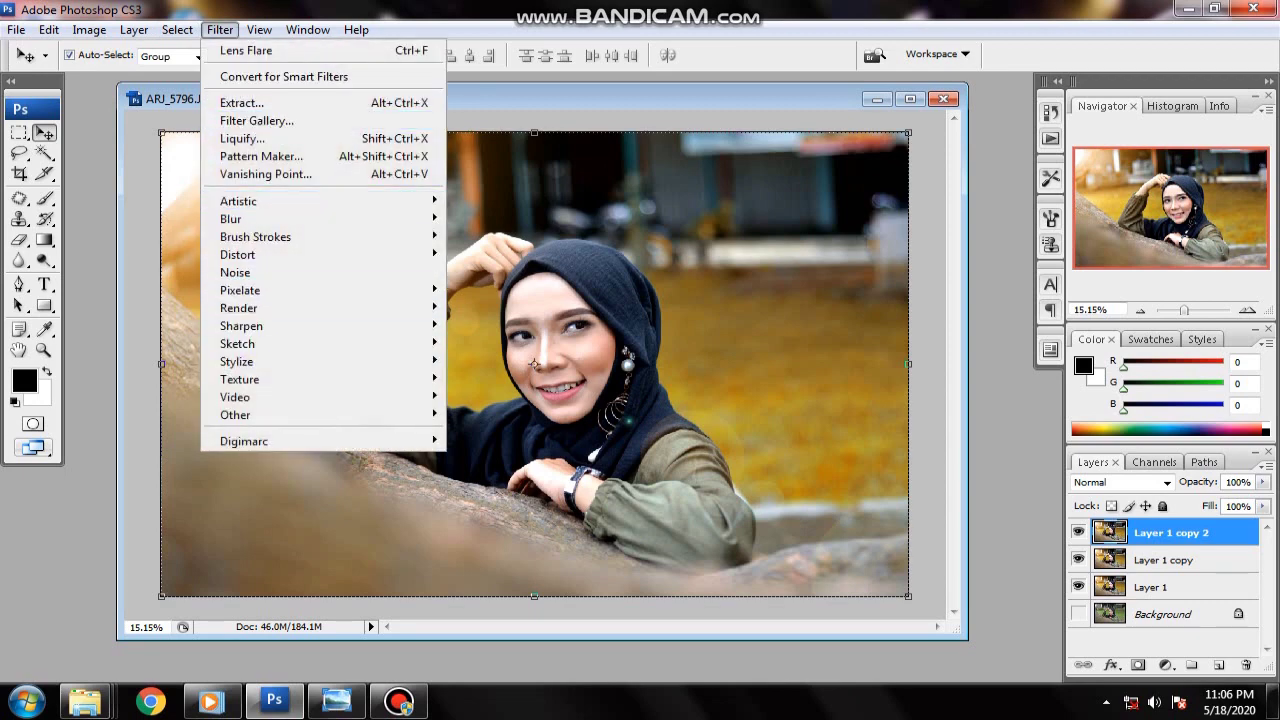
mouse_move(238, 308)
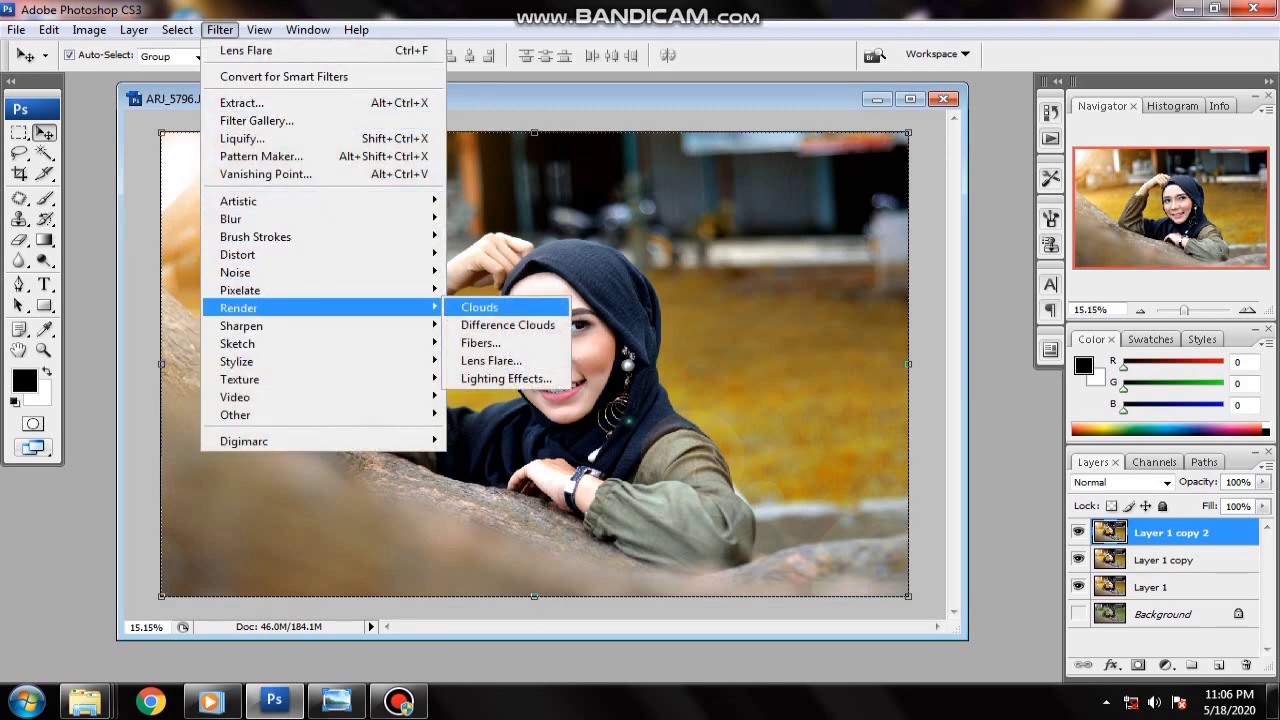
left_click(490, 360)
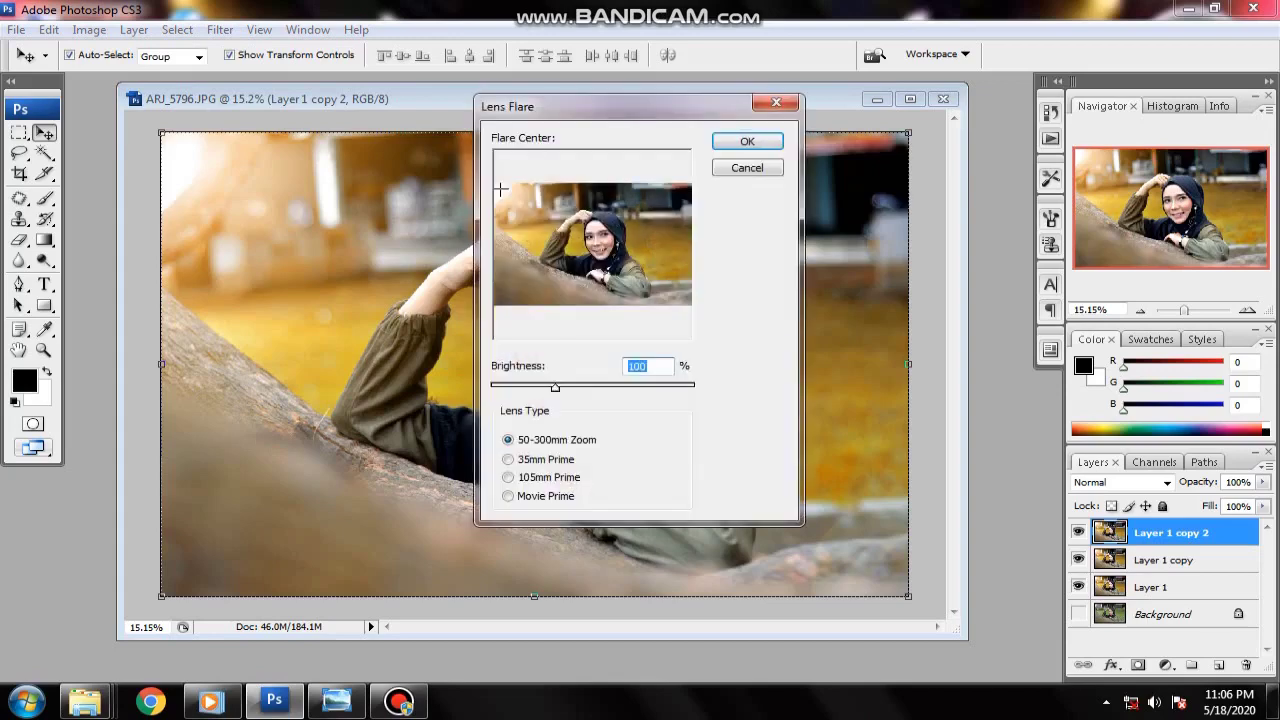
left_click_drag(520, 106, 817, 137)
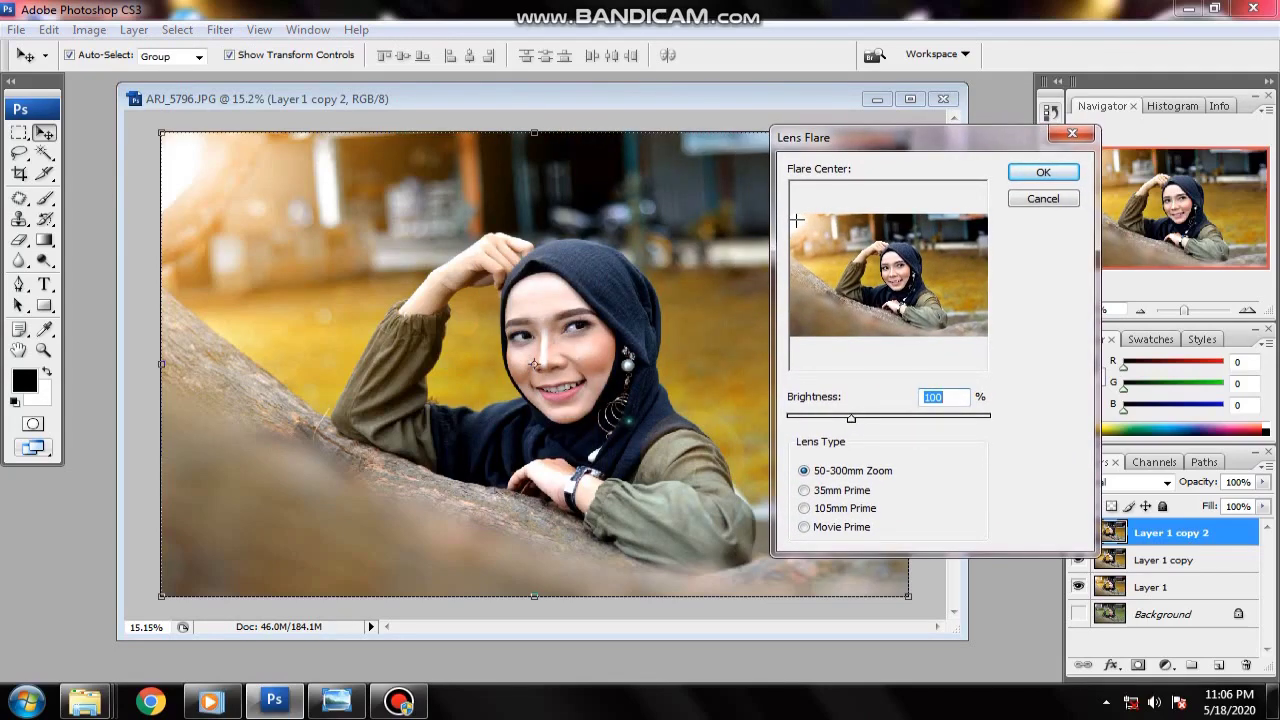
type("102")
key("Up")
key("Up")
key("Up")
key("Down")
key("Down")
key("Down")
key("Down")
key("Down")
key("Up")
key("Up")
key("Up")
key("Down")
key("Down")
key("Down")
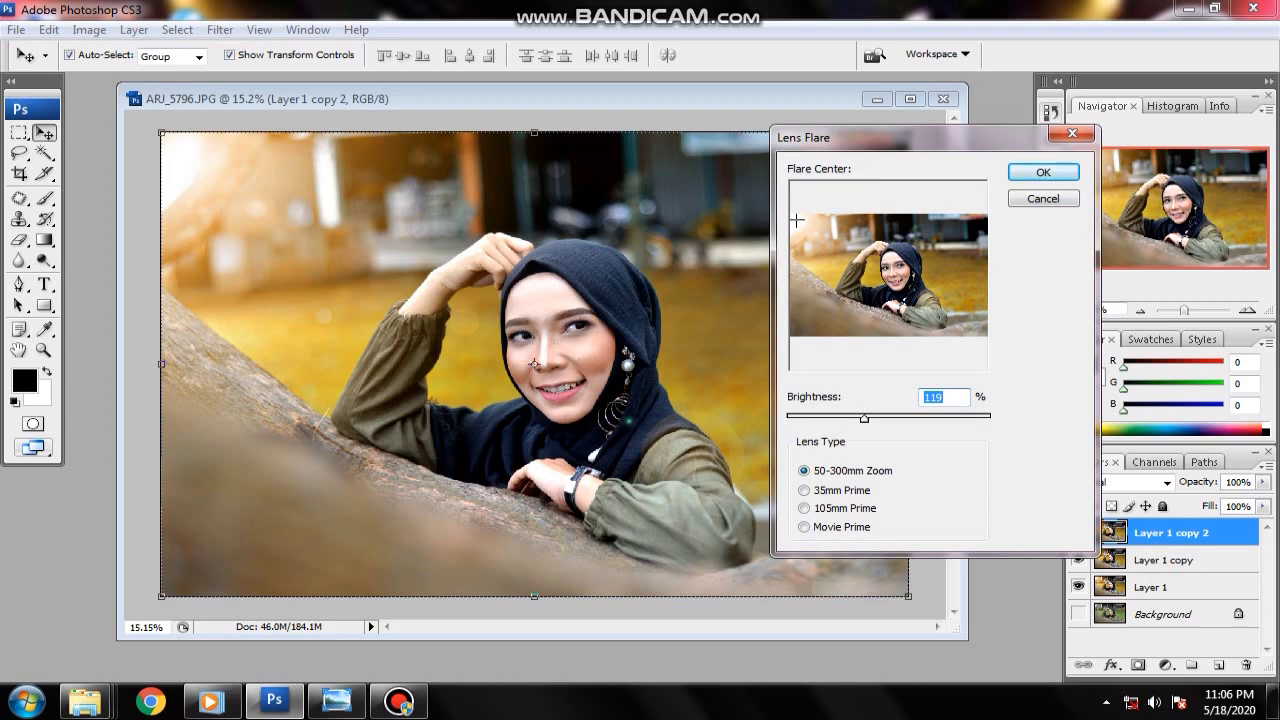
key("Up")
key("Up")
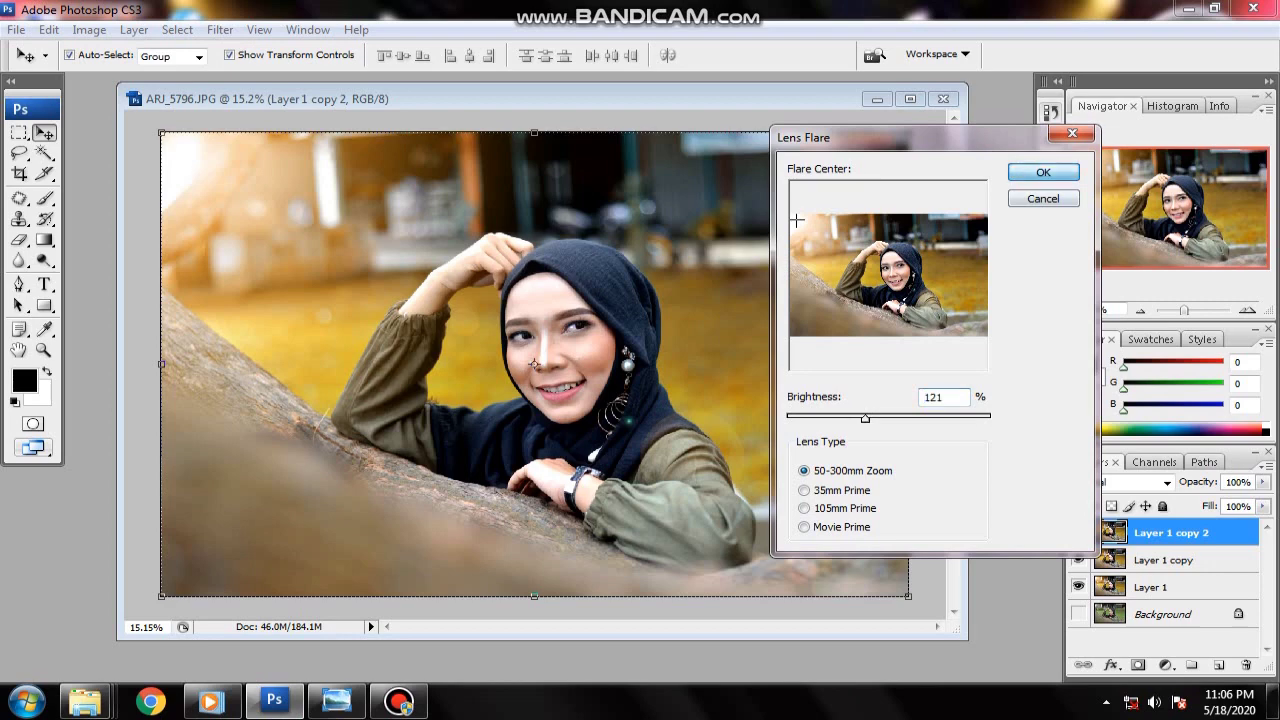
key("Return")
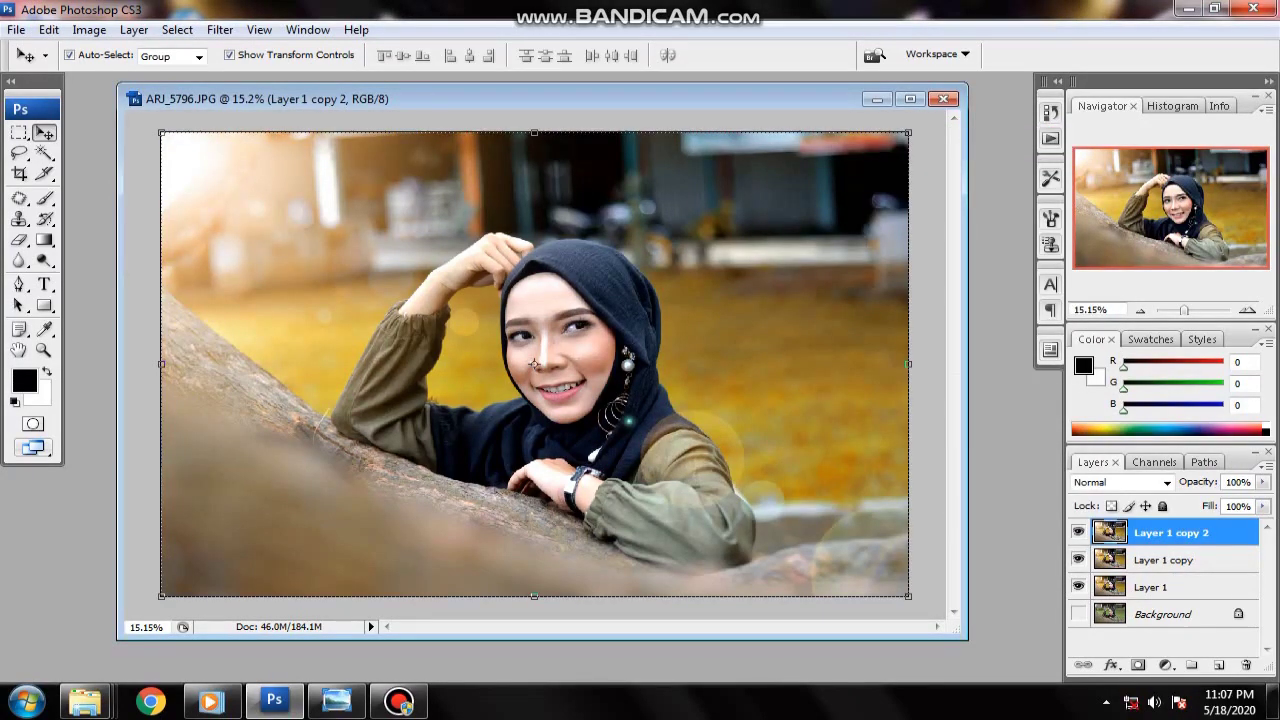
- Toggle the Layer 1 copy 2 visibility to compare with and without the second flare
left_click(1078, 532)
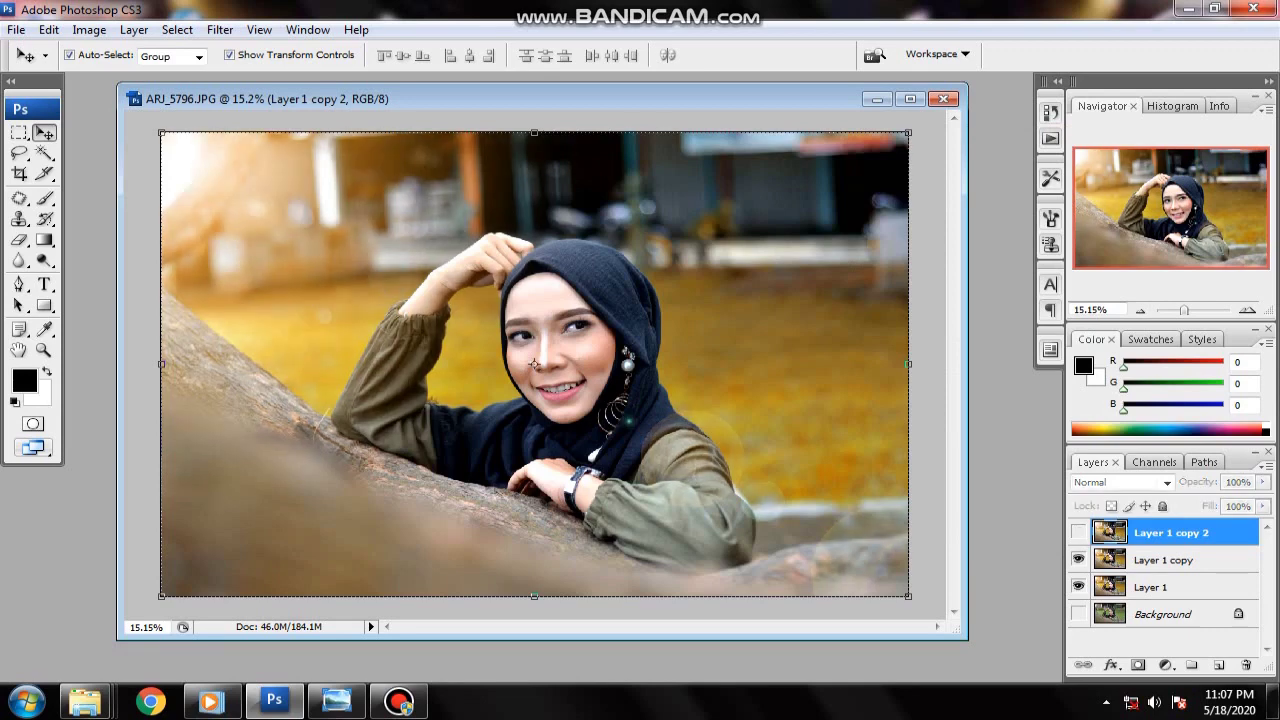
left_click(1078, 532)
left_click(1078, 532)
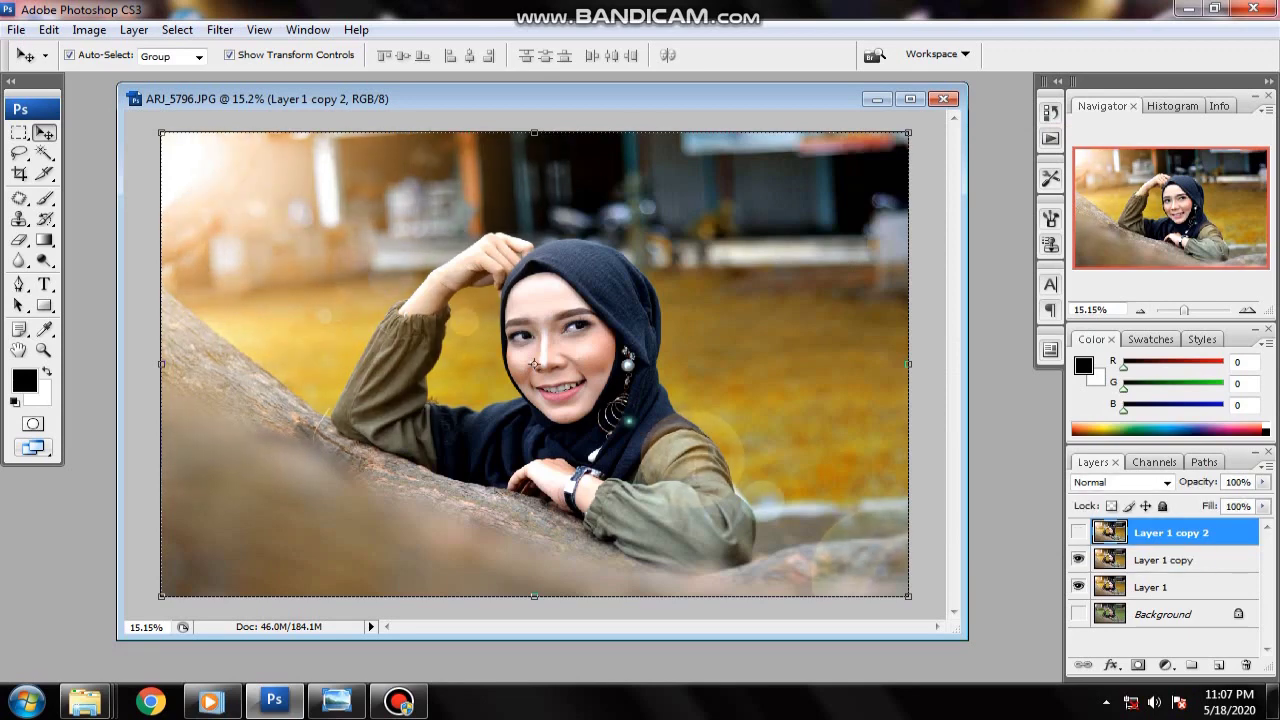
left_click(1078, 532)
left_click(1078, 532)
- Add a reversed radial gradient fill vignette at 150% scale, with layer fill lowered to 28%
left_click(1165, 665)
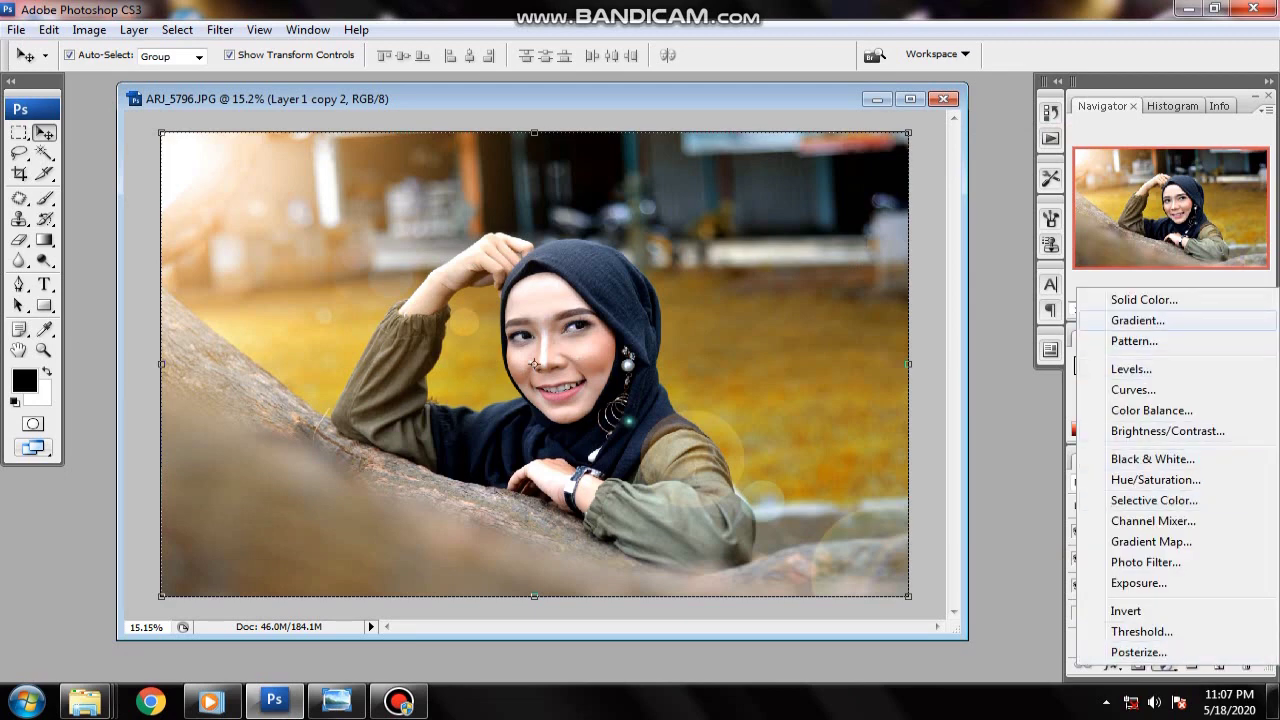
left_click(1137, 320)
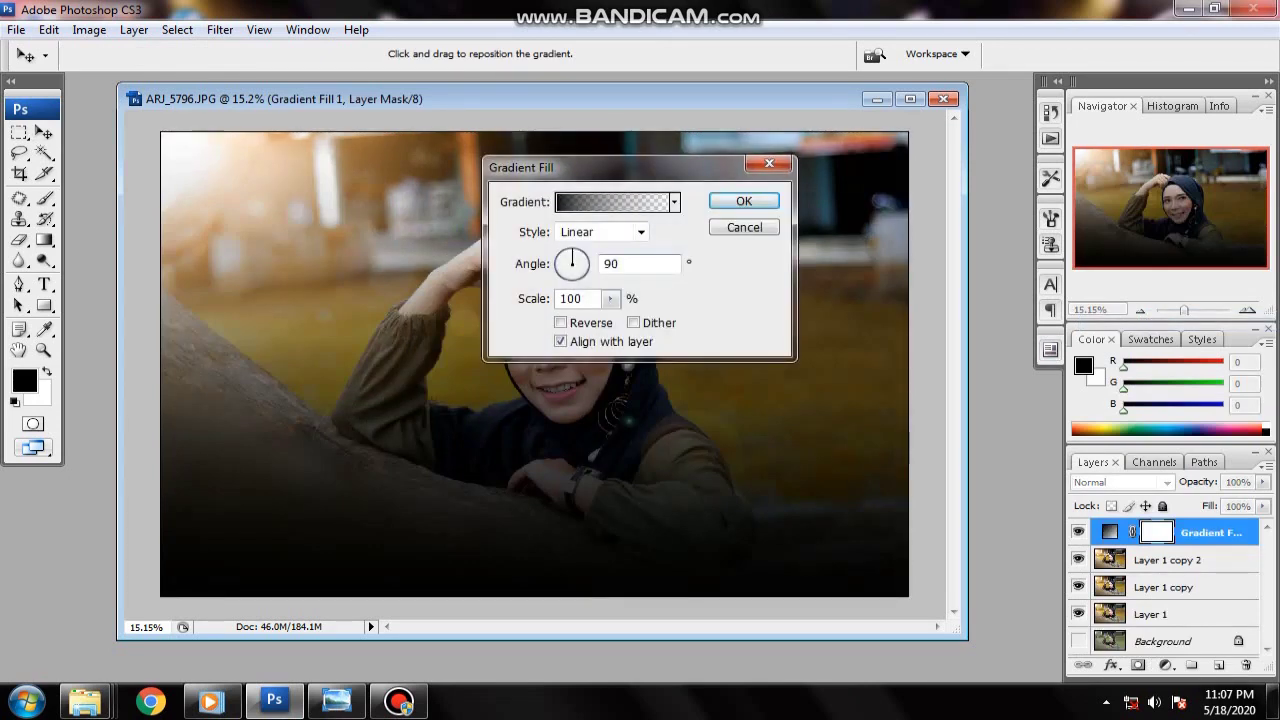
left_click_drag(560, 175, 958, 160)
left_click(969, 315)
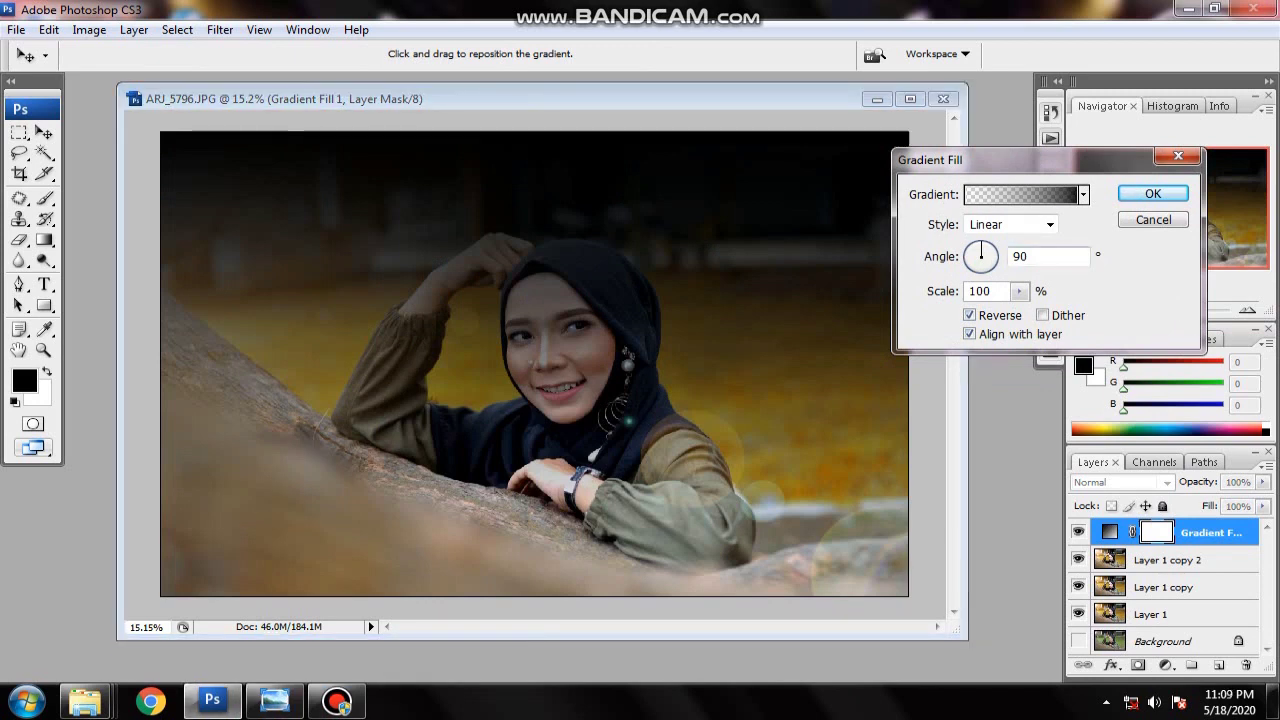
left_click(1049, 224)
left_click(983, 258)
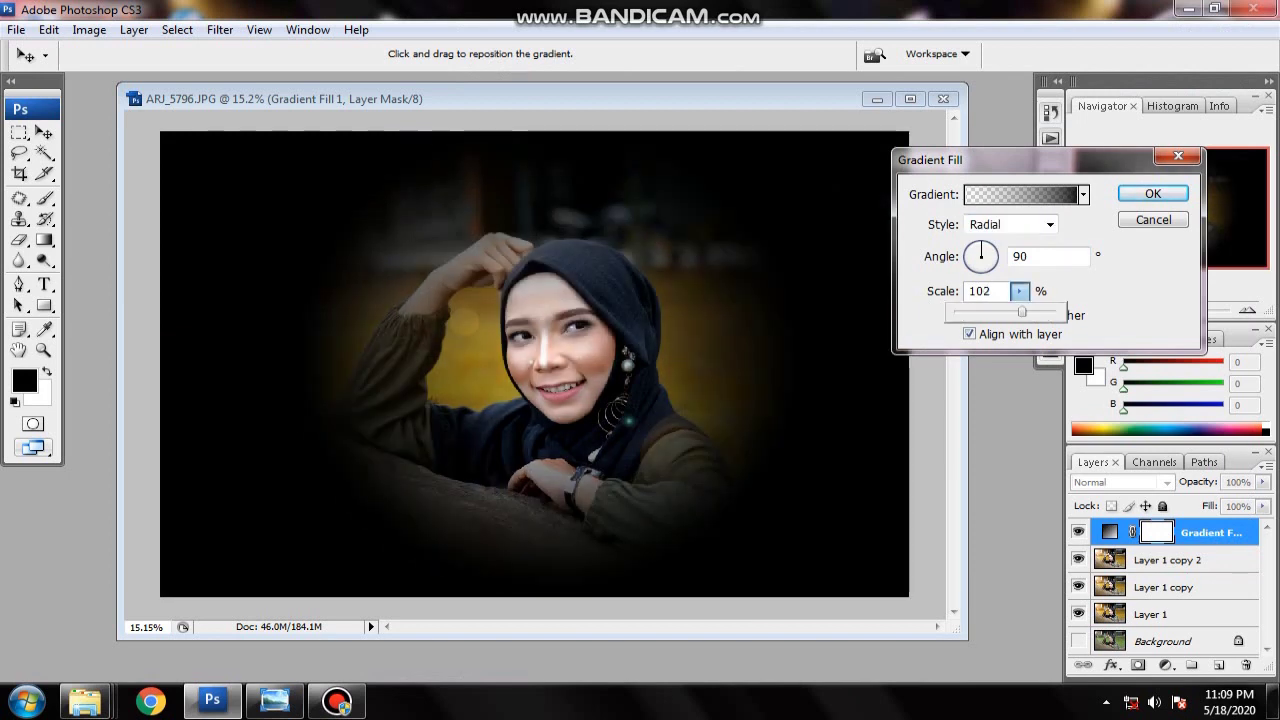
left_click_drag(1019, 291, 1028, 311)
left_click_drag(540, 360, 490, 320)
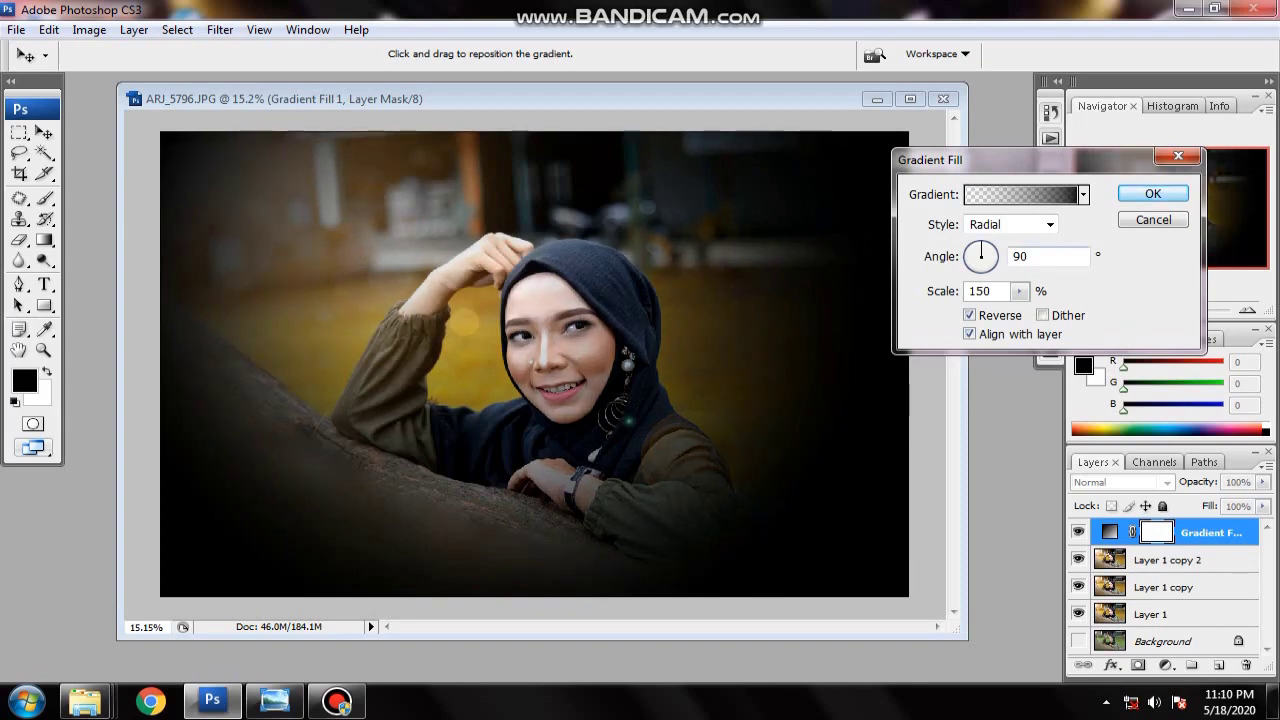
left_click(1153, 193)
left_click_drag(1263, 506, 1189, 524)
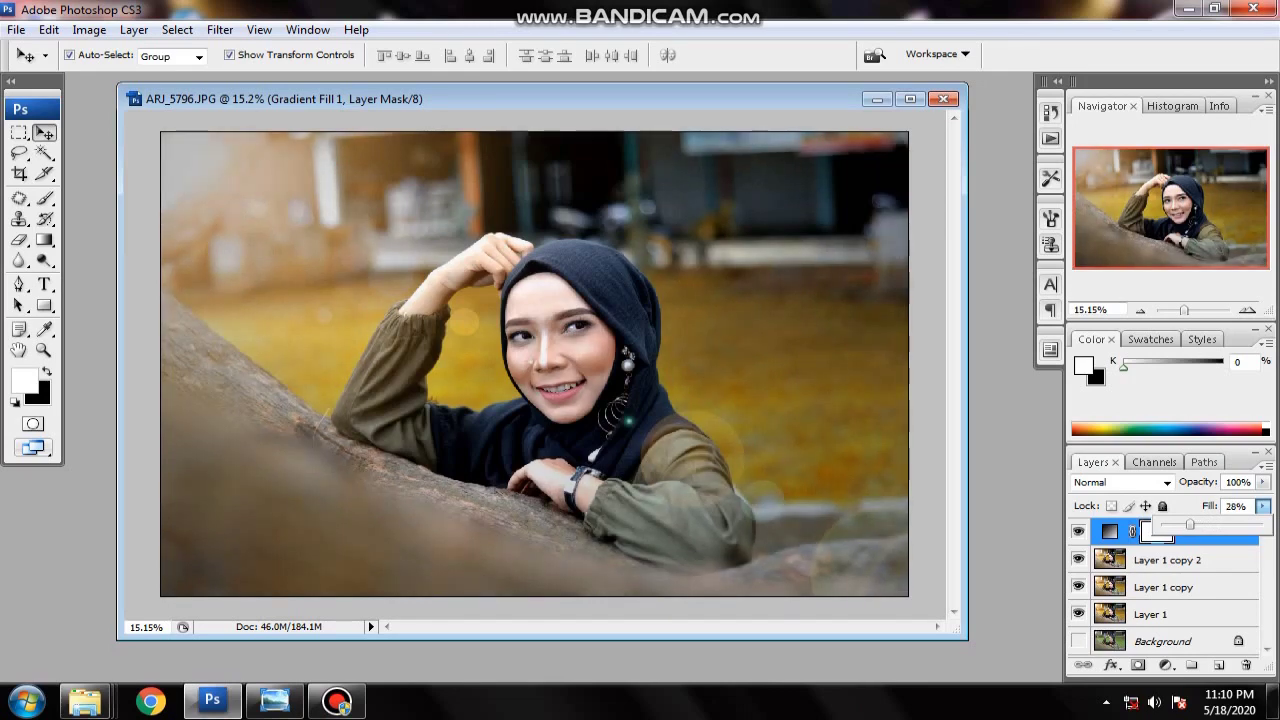
- Set a black foreground and a large brush at 35% opacity and 23% flow
key("Return")
key("x")
key("b")
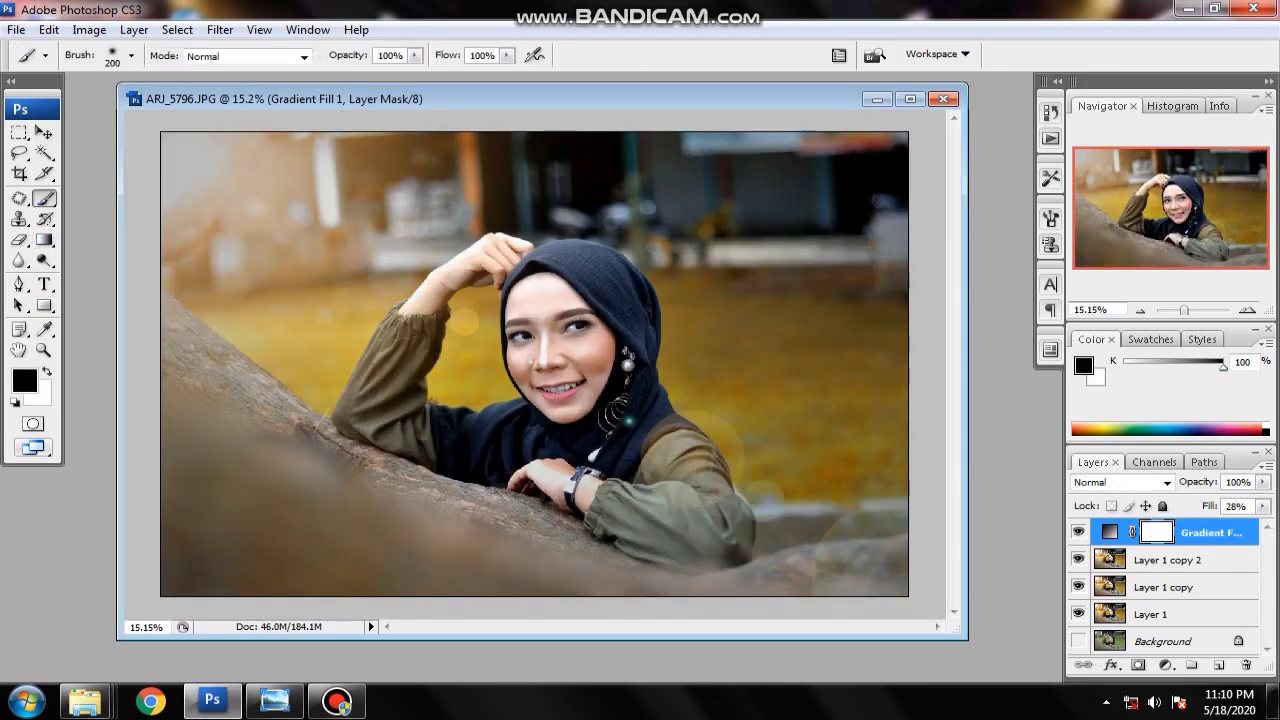
left_click(415, 55)
left_click_drag(411, 74, 349, 74)
left_click(507, 55)
left_click_drag(508, 74, 433, 74)
key("bracketright")
key("bracketright")
key("bracketright")
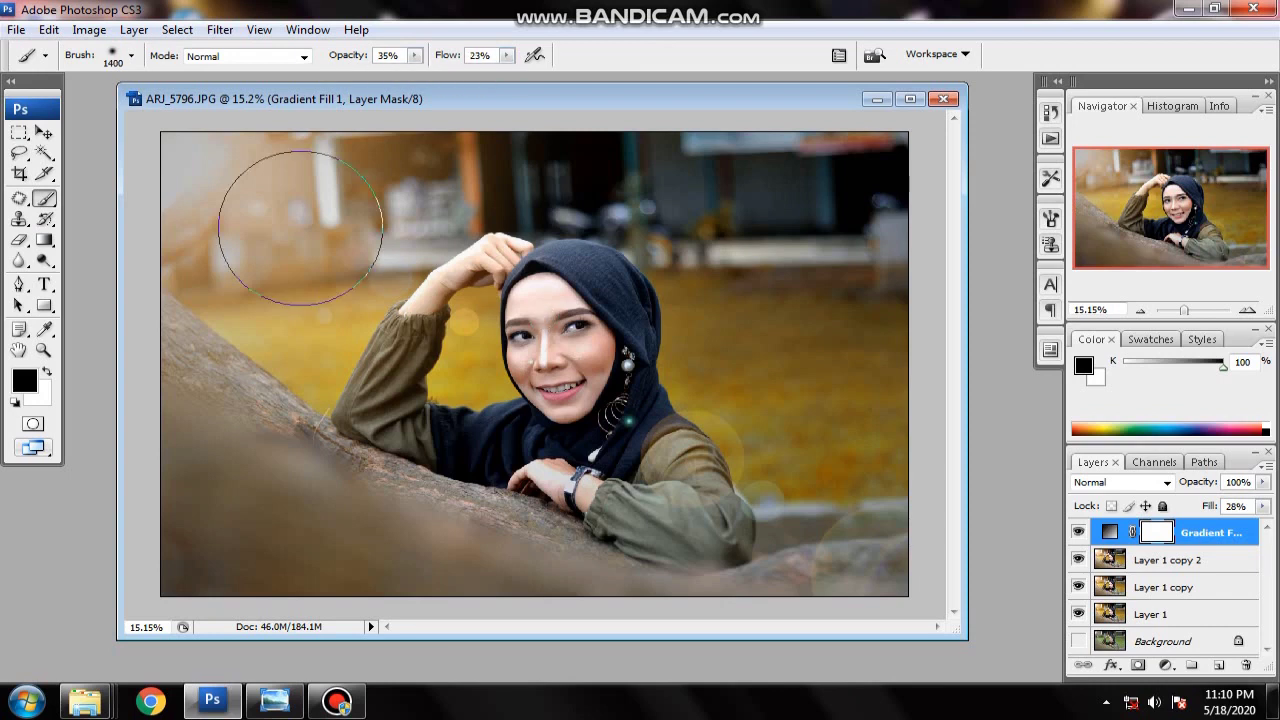
key("bracketright")
key("bracketright")
key("bracketright")
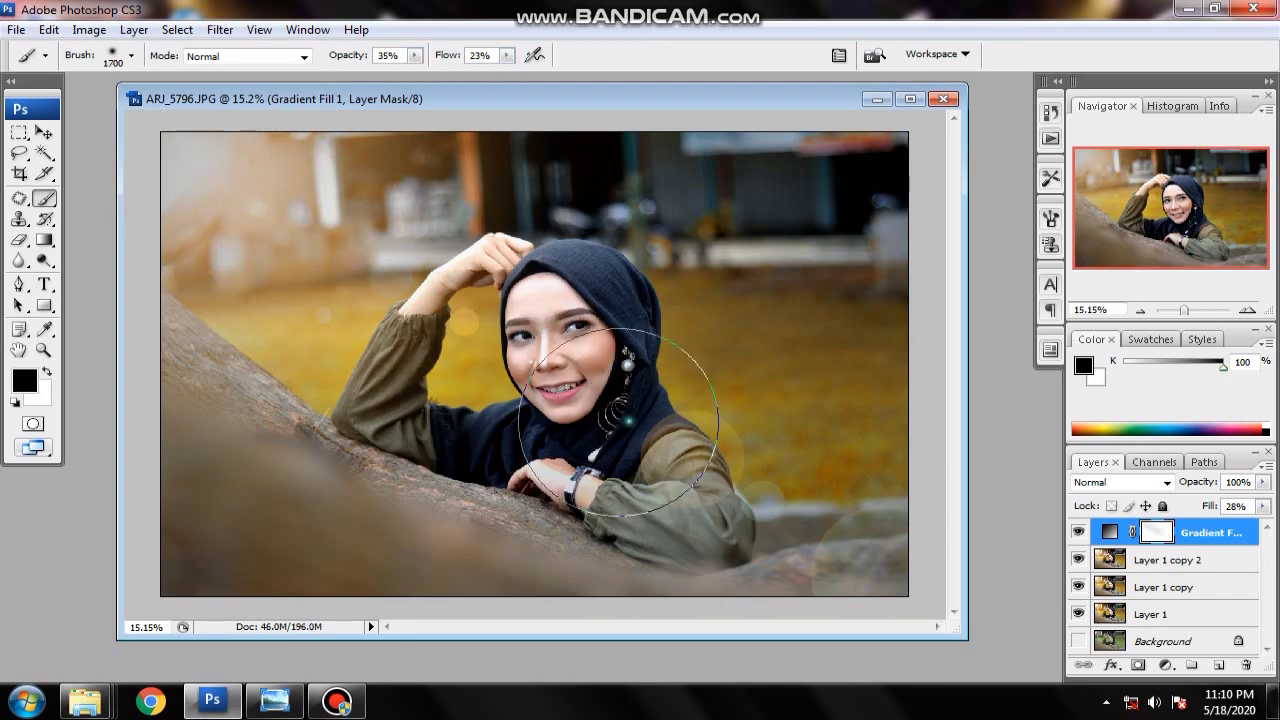
- Paint out the vignette mask over the face, hands, upper-left haze and lower-left tree
left_click_drag(633, 411, 480, 300)
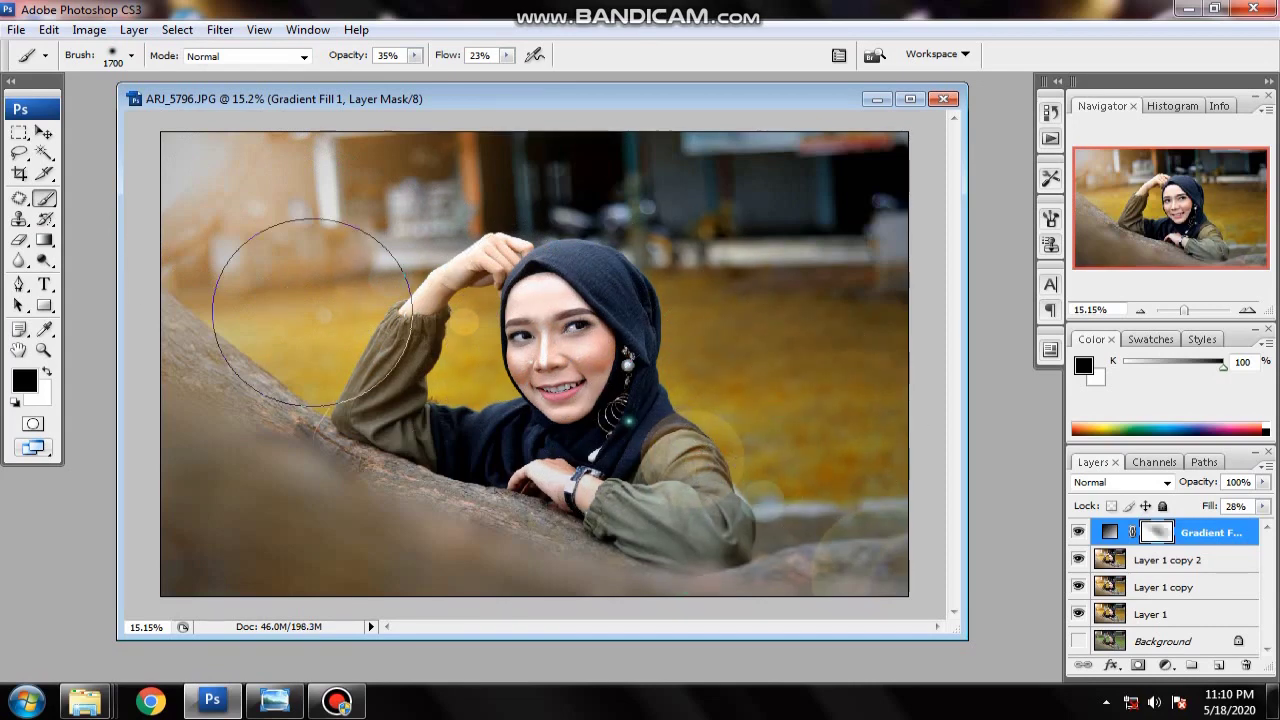
left_click_drag(300, 270, 210, 180)
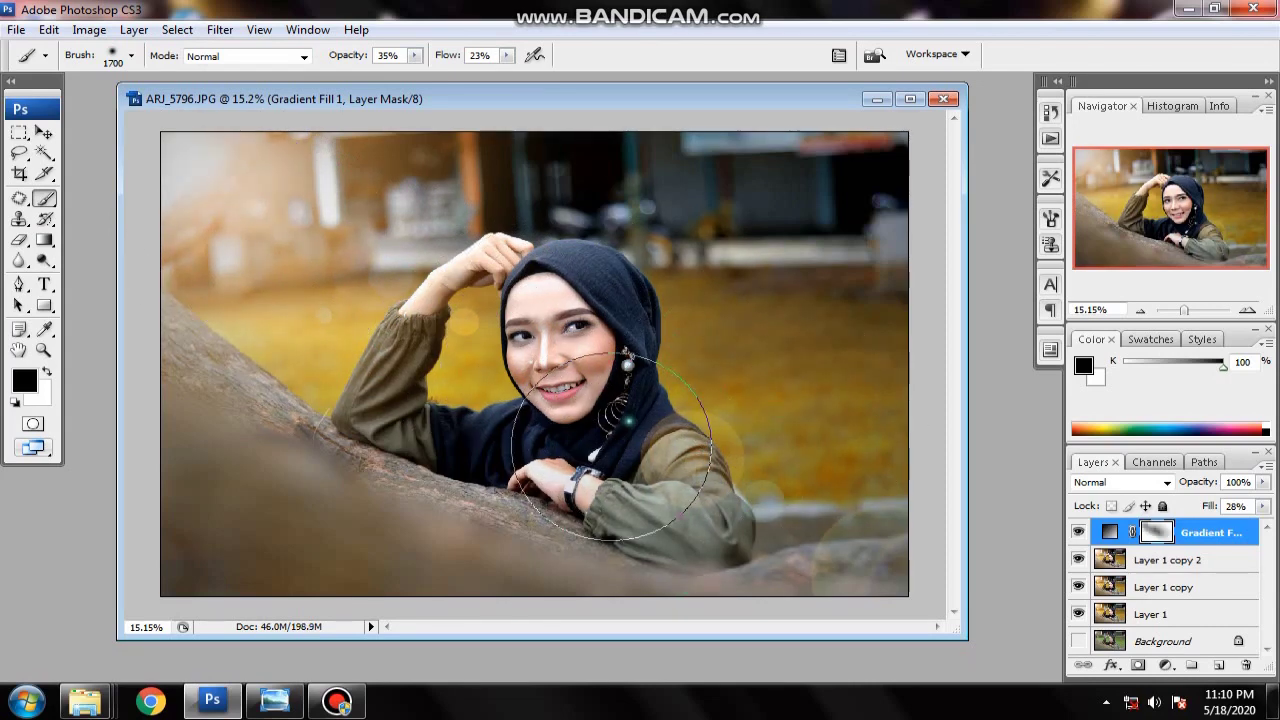
left_click_drag(243, 190, 380, 290)
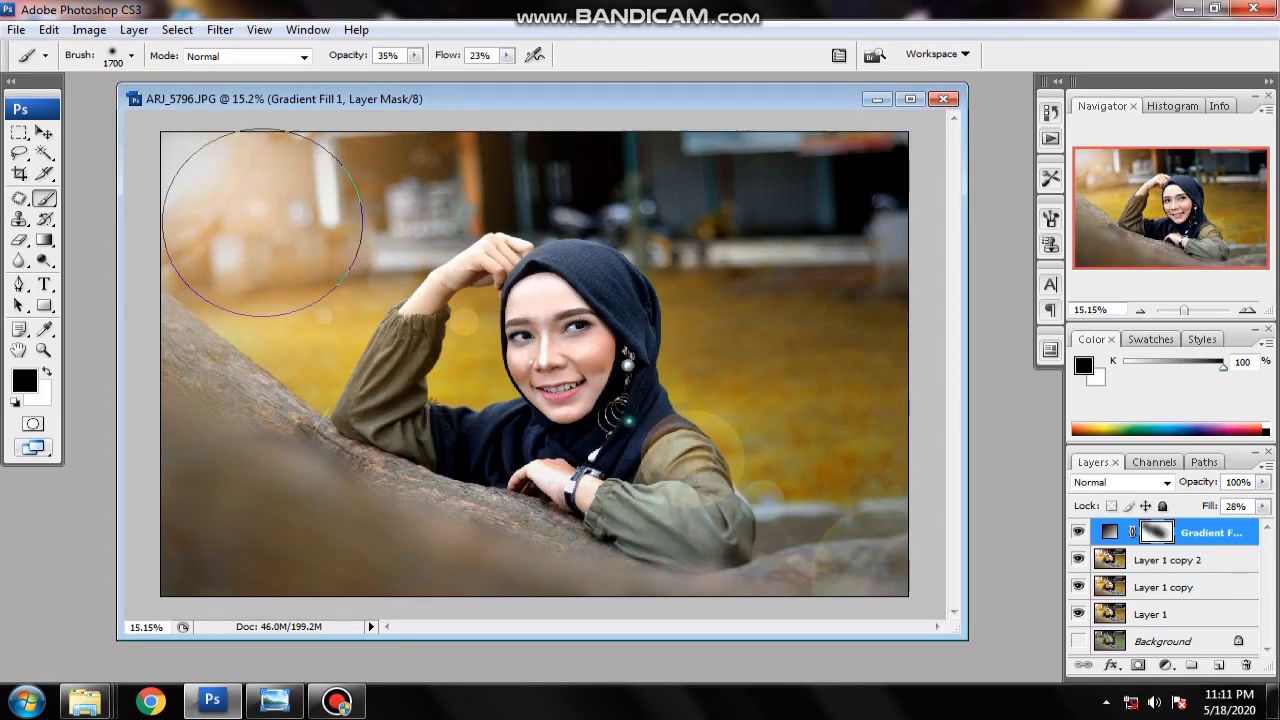
mouse_move(257, 228)
left_mouse_down()
mouse_move(596, 410)
mouse_move(605, 262)
left_mouse_up()
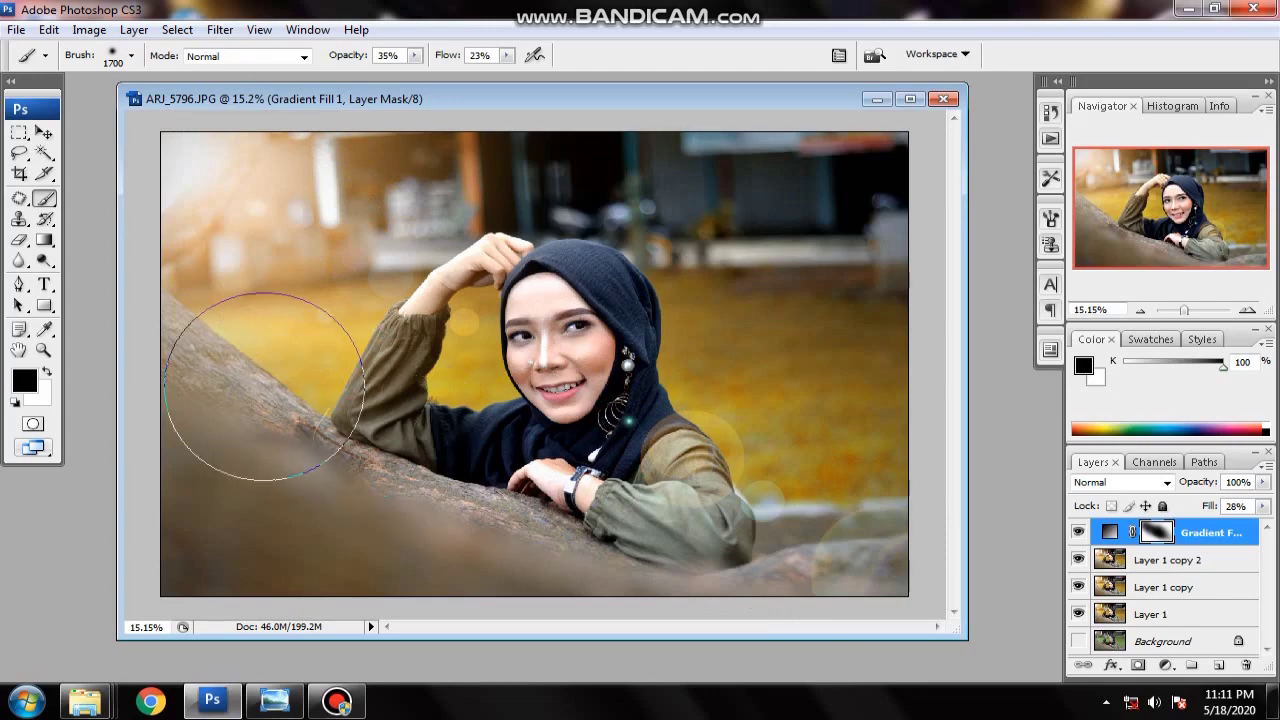
left_click_drag(286, 457, 793, 530)
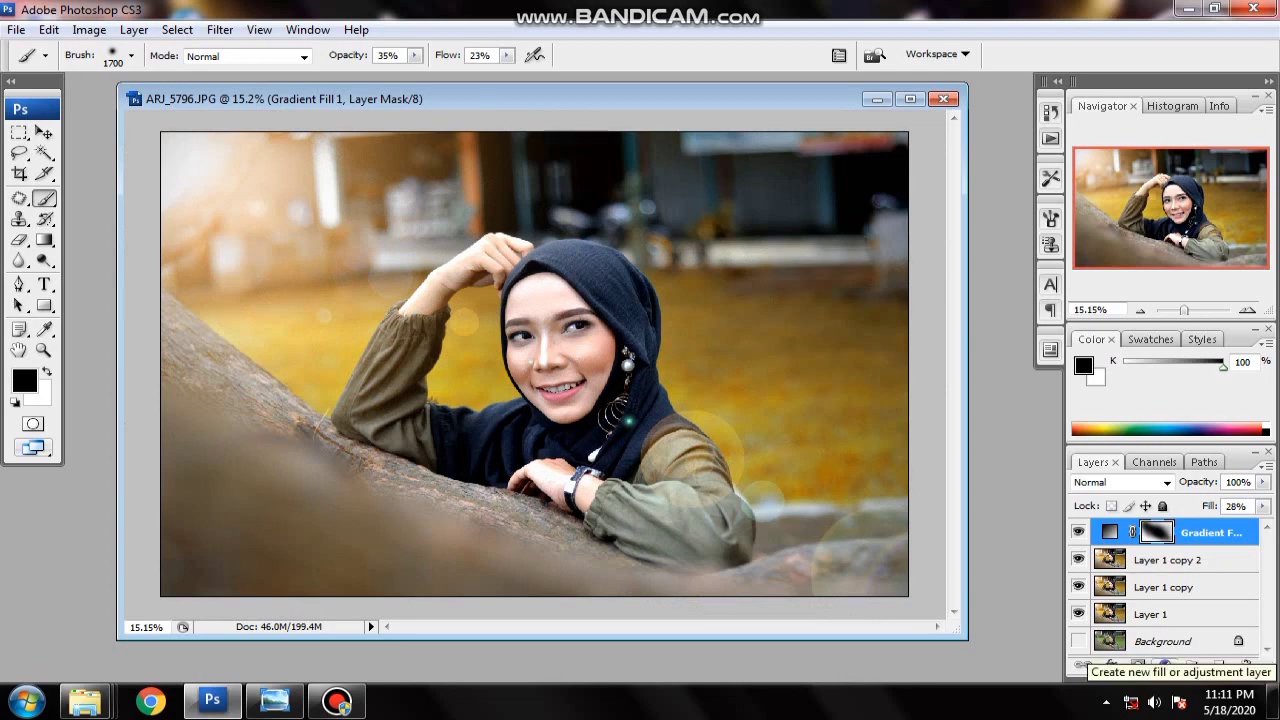
- Add a Levels 1 adjustment darkening midtones to about 0.88, then compare it on and off
left_click(1164, 665)
left_click(1131, 365)
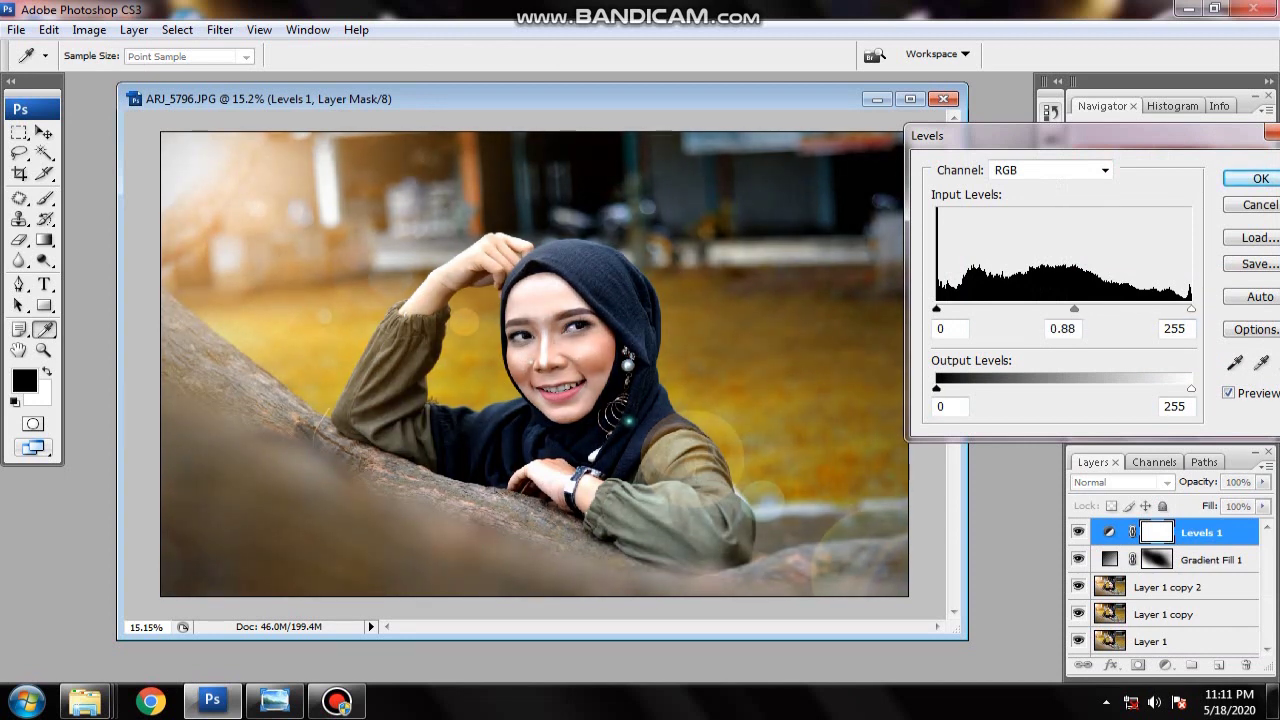
left_click(1259, 178)
key("b")
left_click(1078, 532)
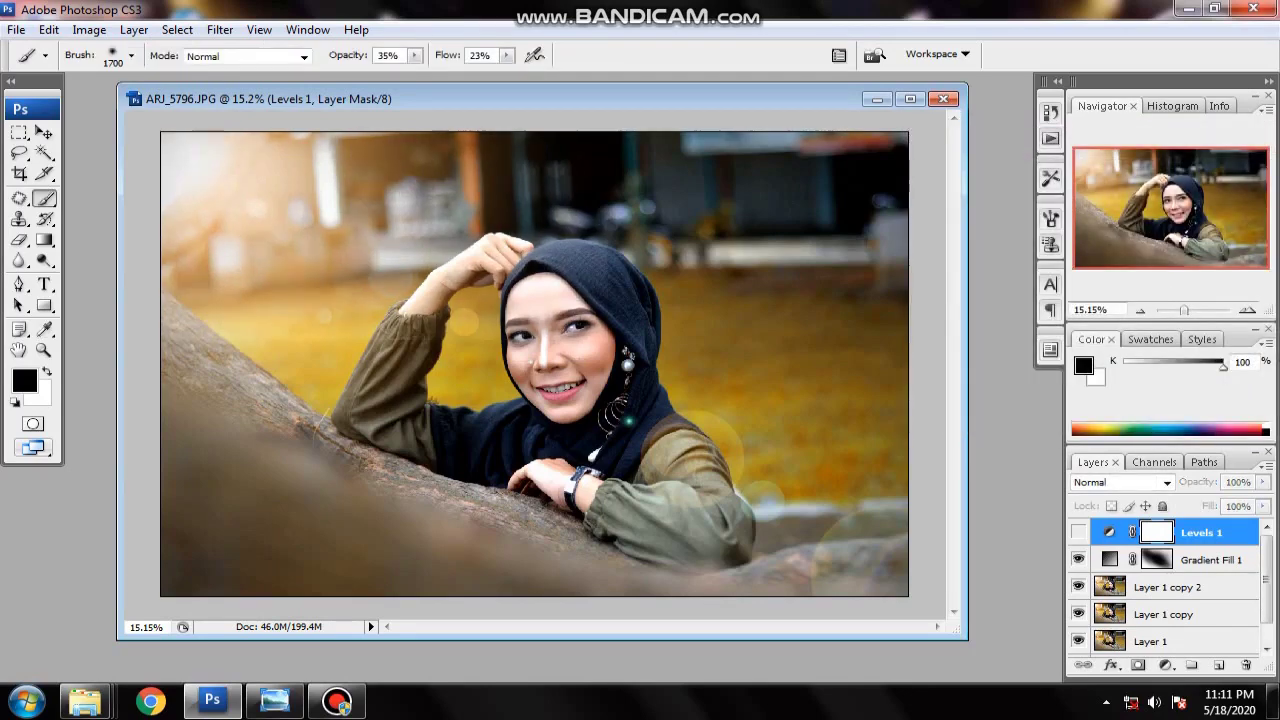
left_click(1078, 532)
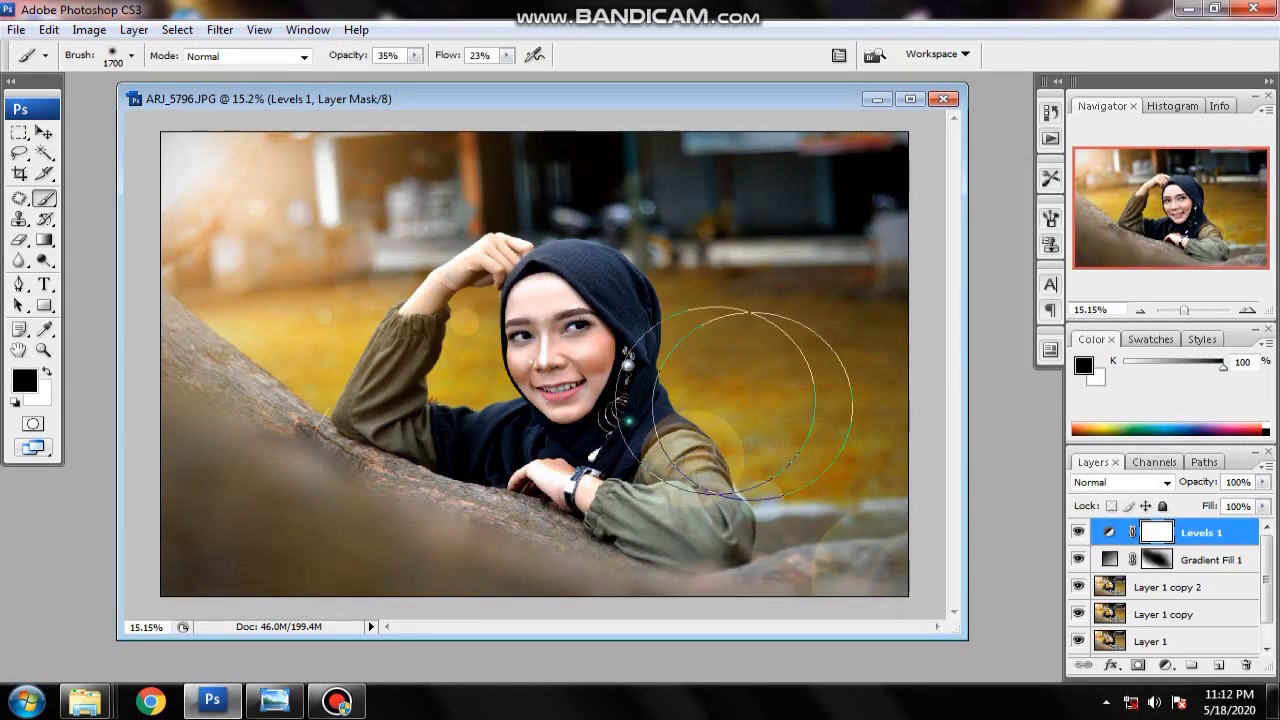
left_click(1165, 665)
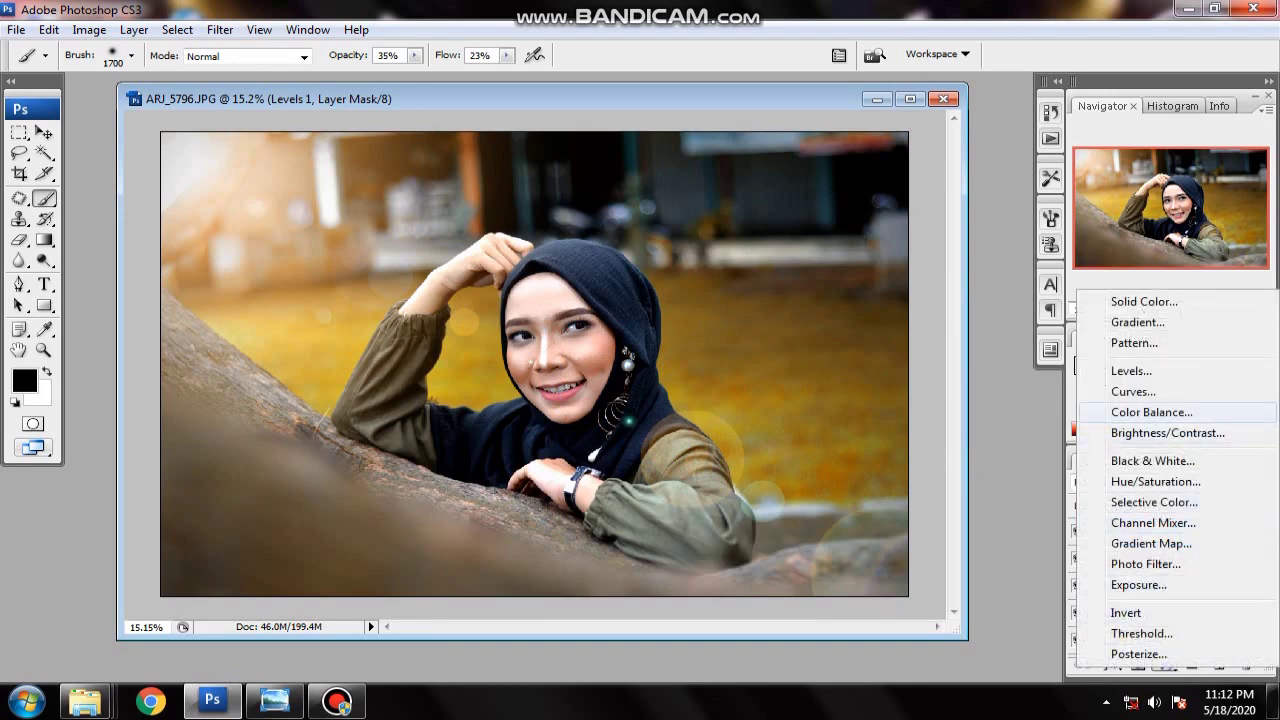
- Add a Curves 1 adjustment layer with its midpoint nudged slightly
left_click(1120, 384)
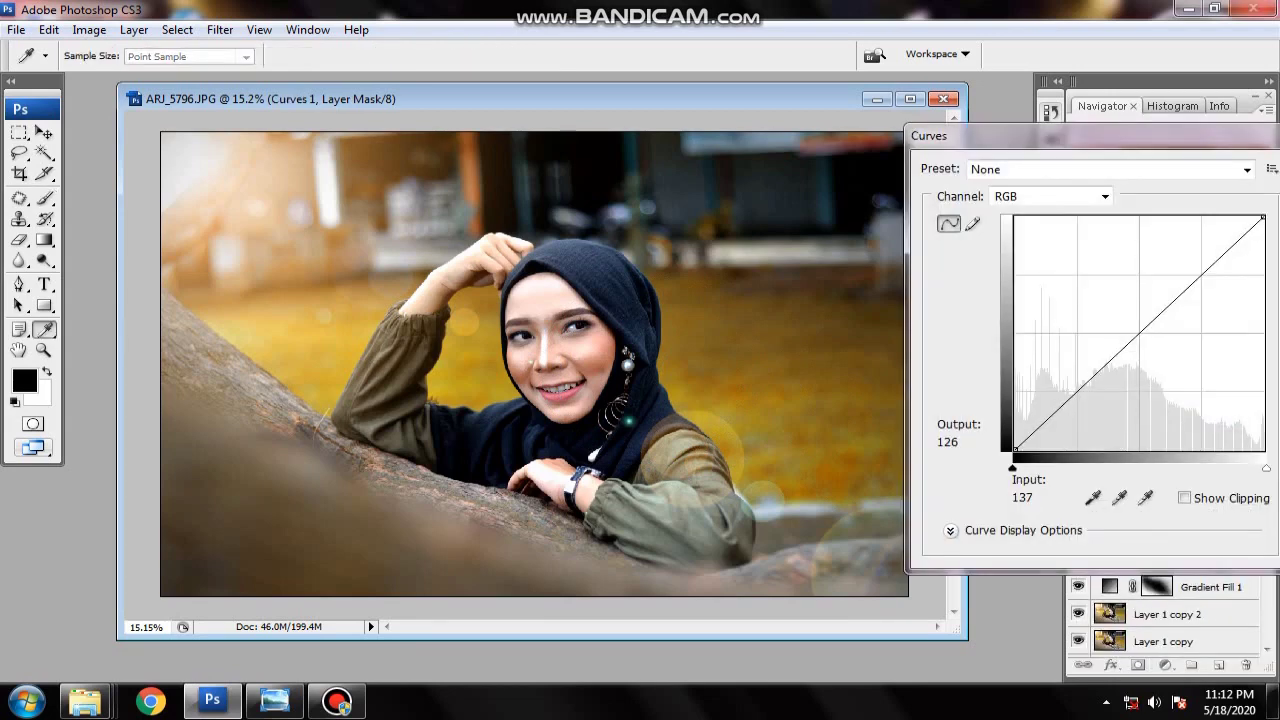
left_click(1137, 329)
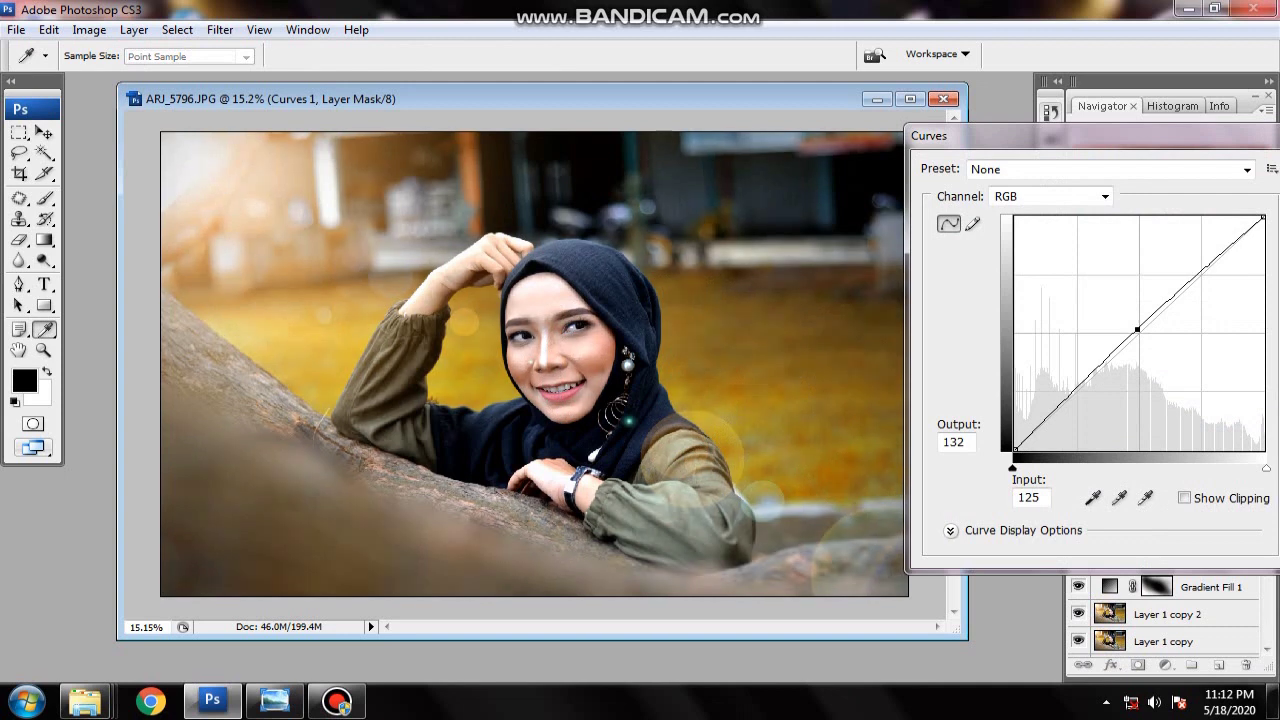
left_click_drag(1137, 329, 1136, 333)
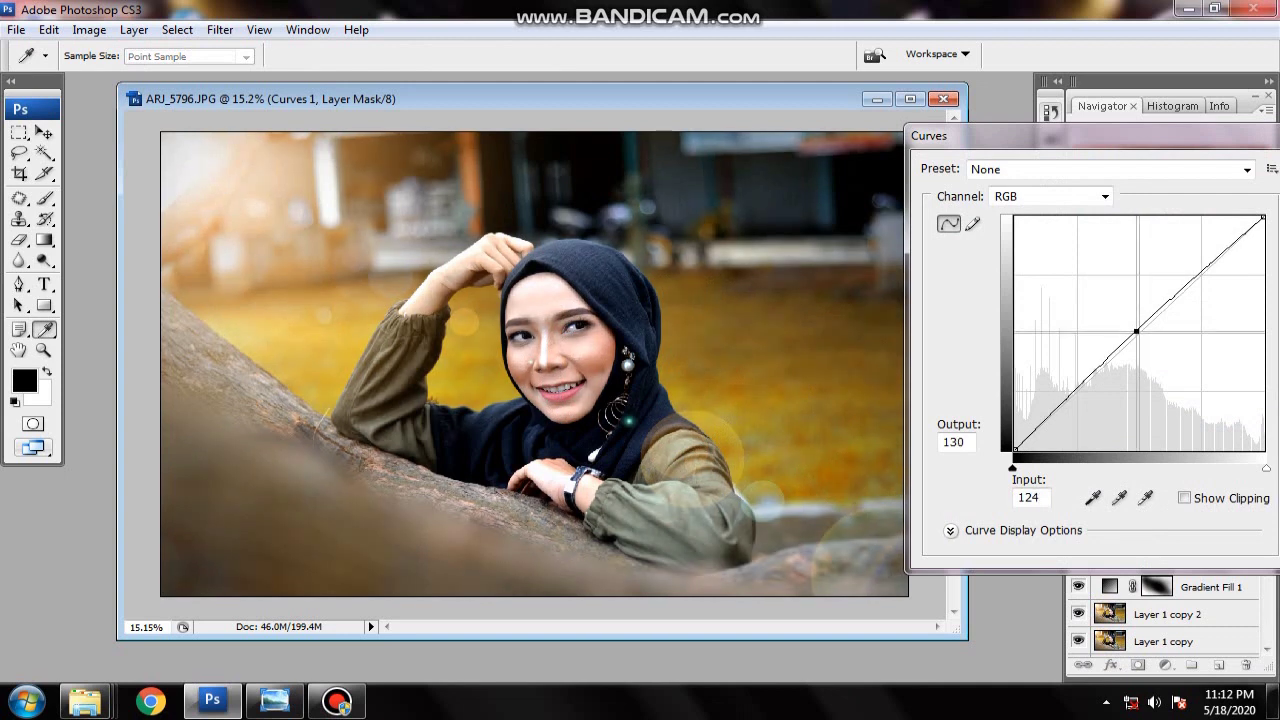
key("Down")
key("Left")
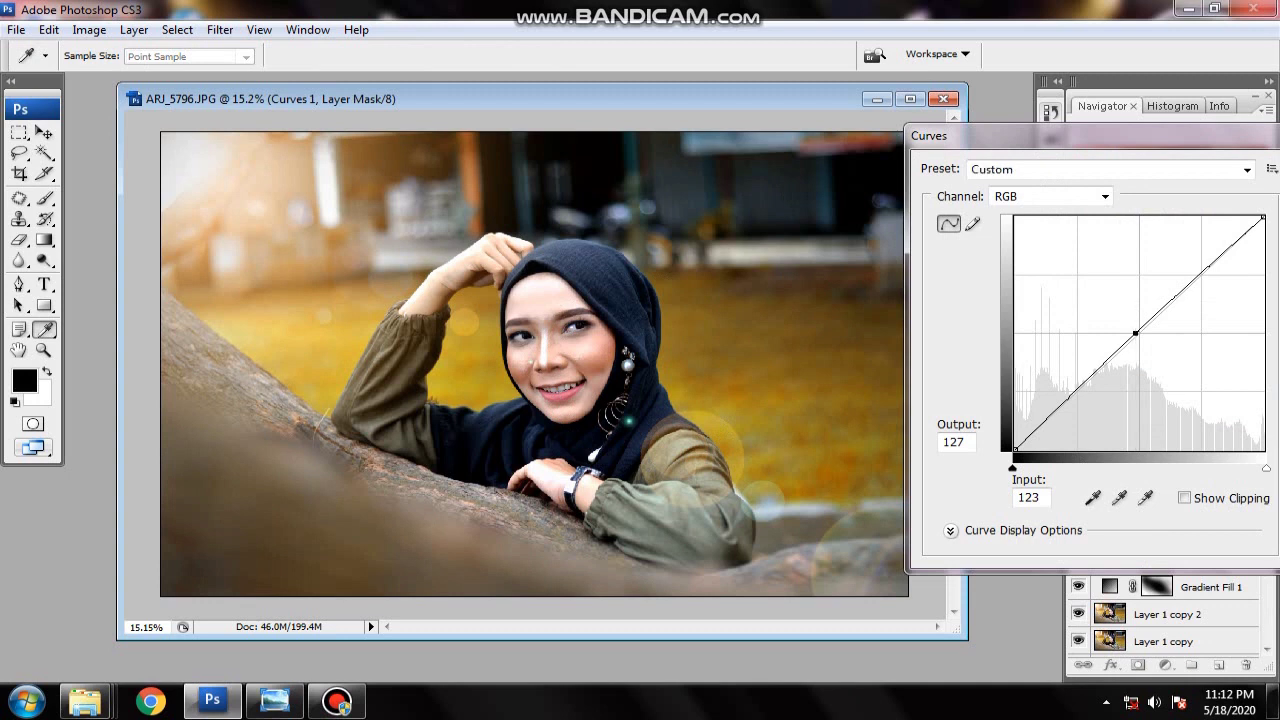
left_click_drag(1000, 135, 966, 139)
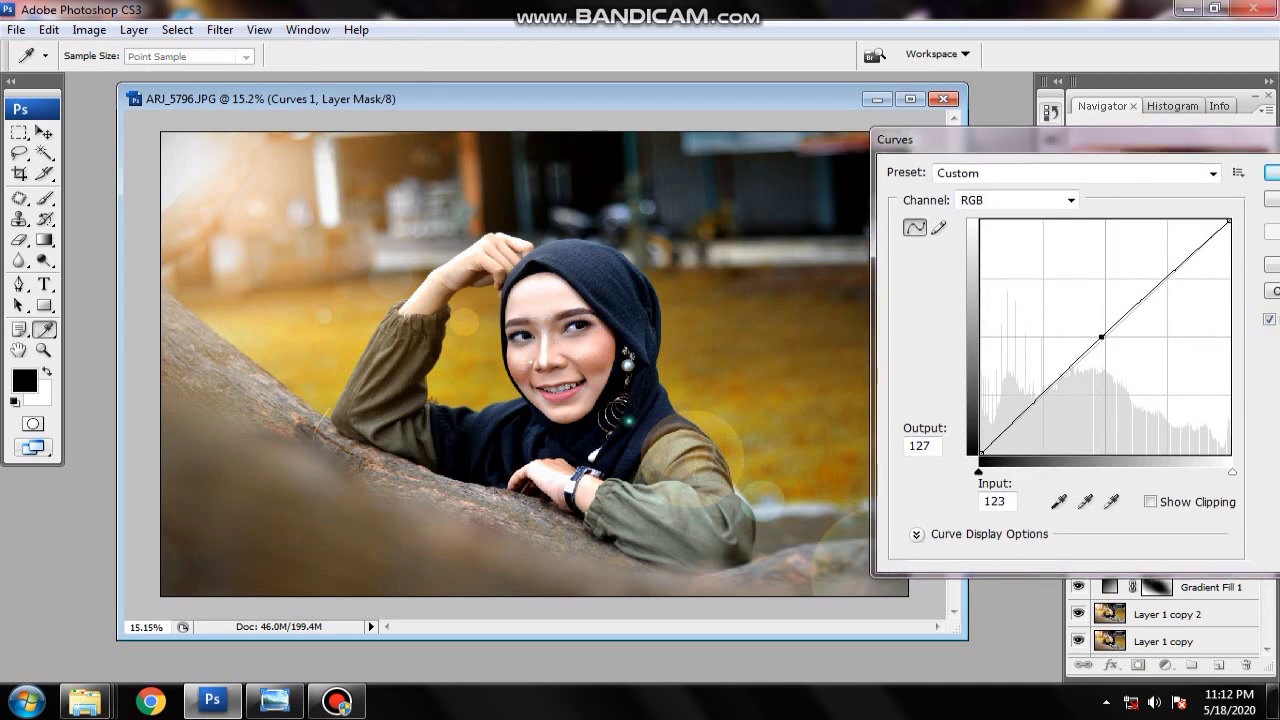
key("Left")
key("Left")
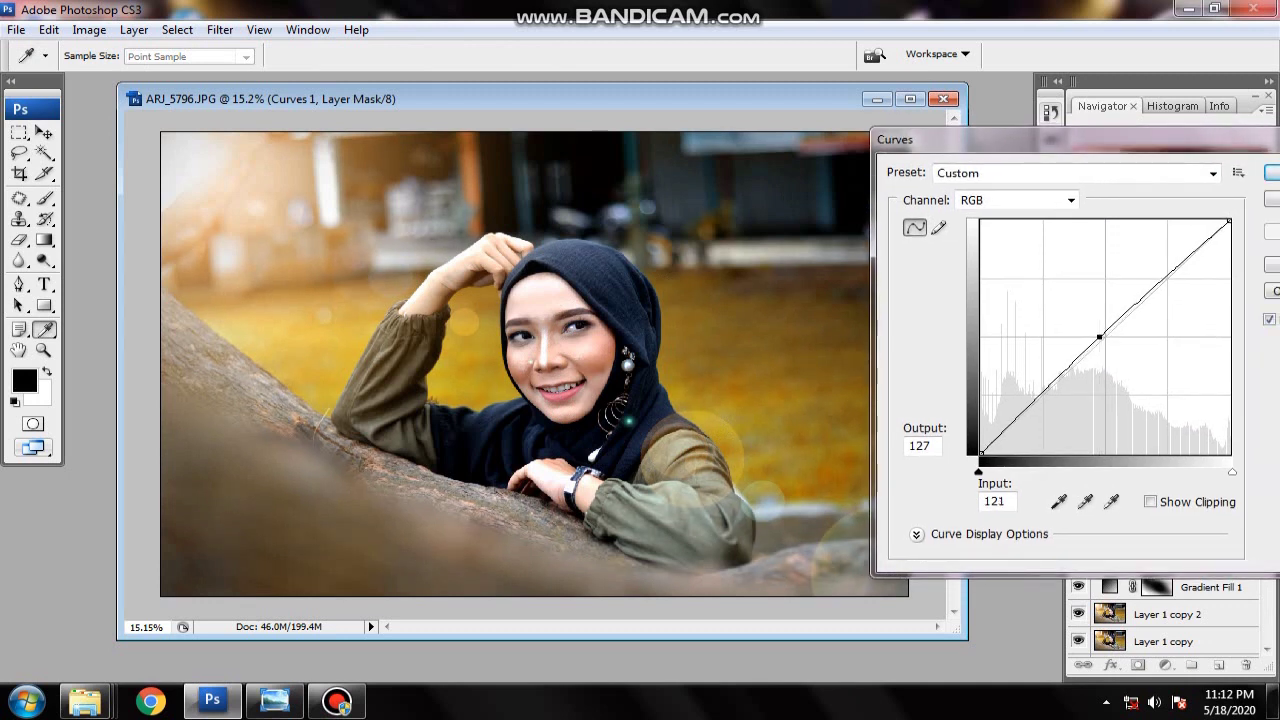
key("Return")
- Mask the Curves effect off the top-left glow and compare the layer on and off
key("b")
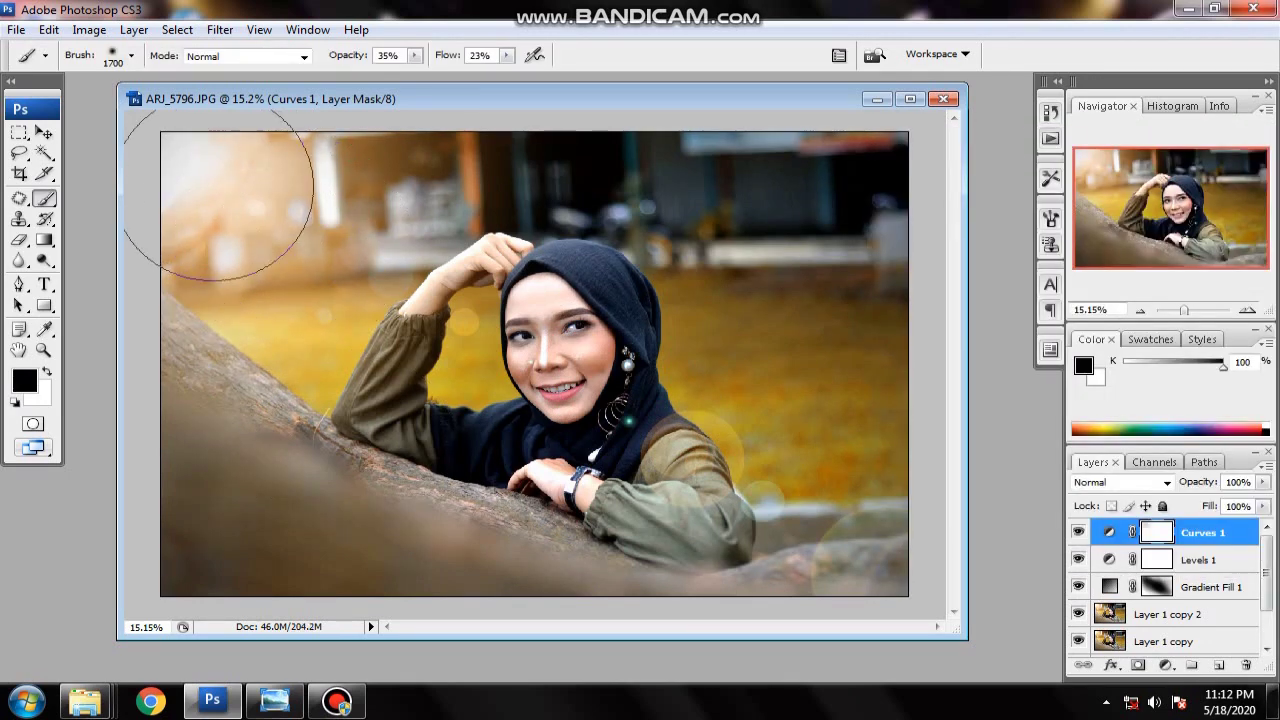
mouse_move(229, 186)
left_mouse_down()
mouse_move(380, 309)
mouse_move(243, 206)
mouse_move(350, 279)
left_mouse_up()
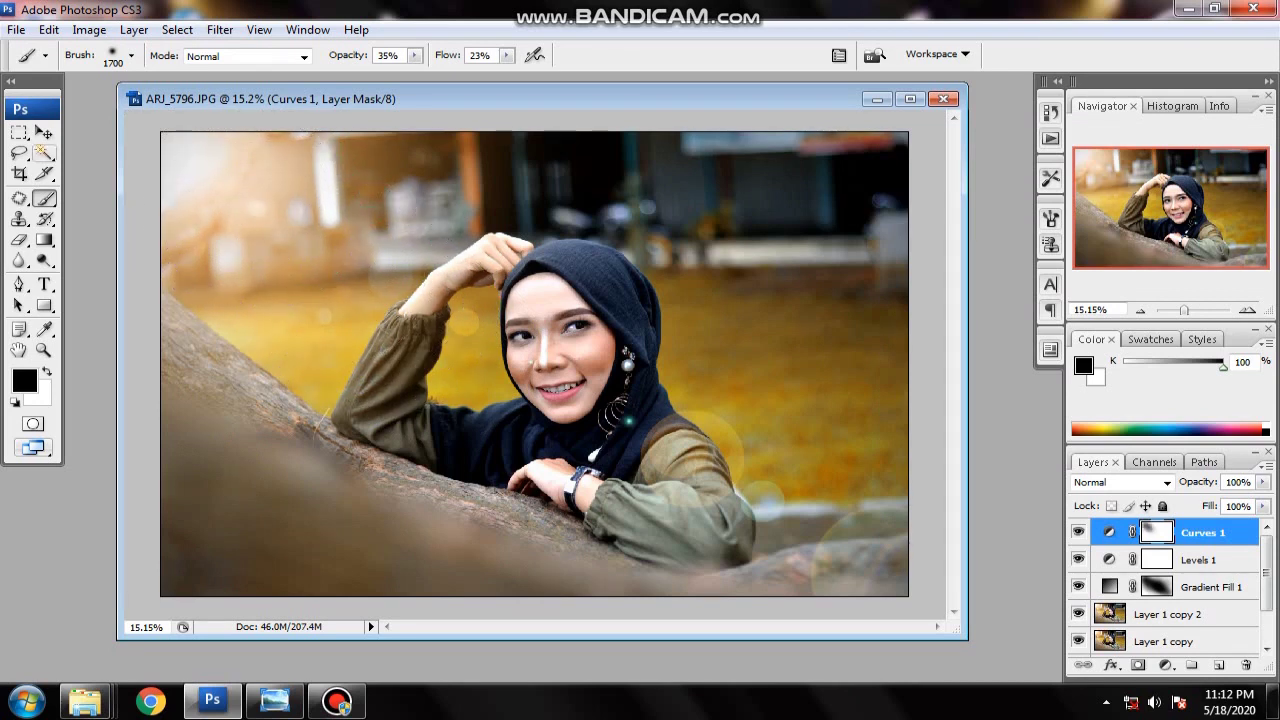
left_click(43, 132)
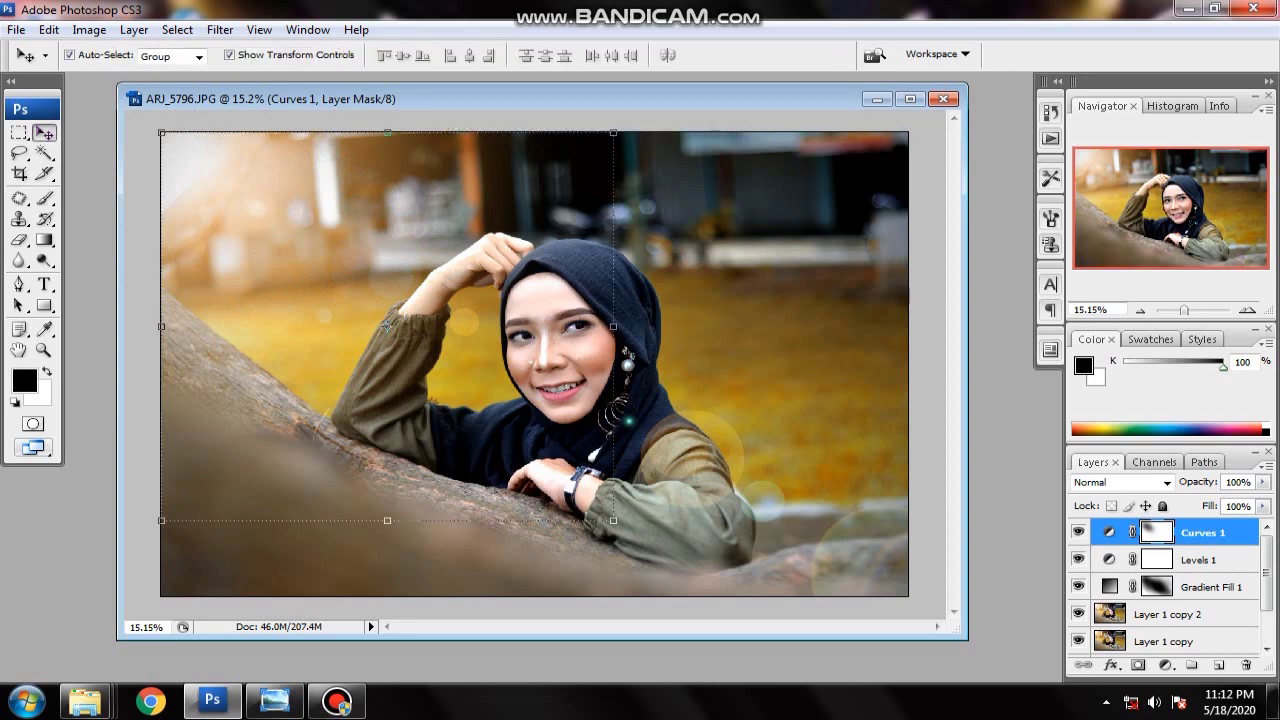
left_click_drag(440, 98, 443, 99)
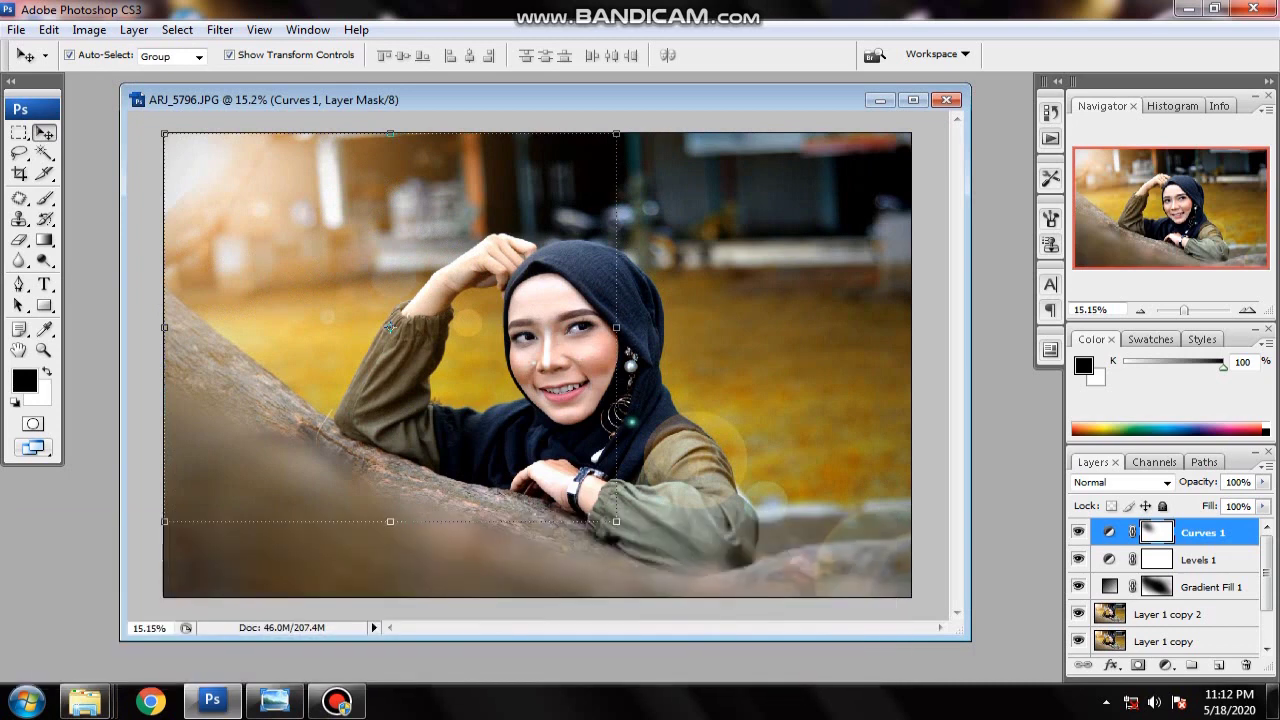
left_click_drag(600, 100, 610, 103)
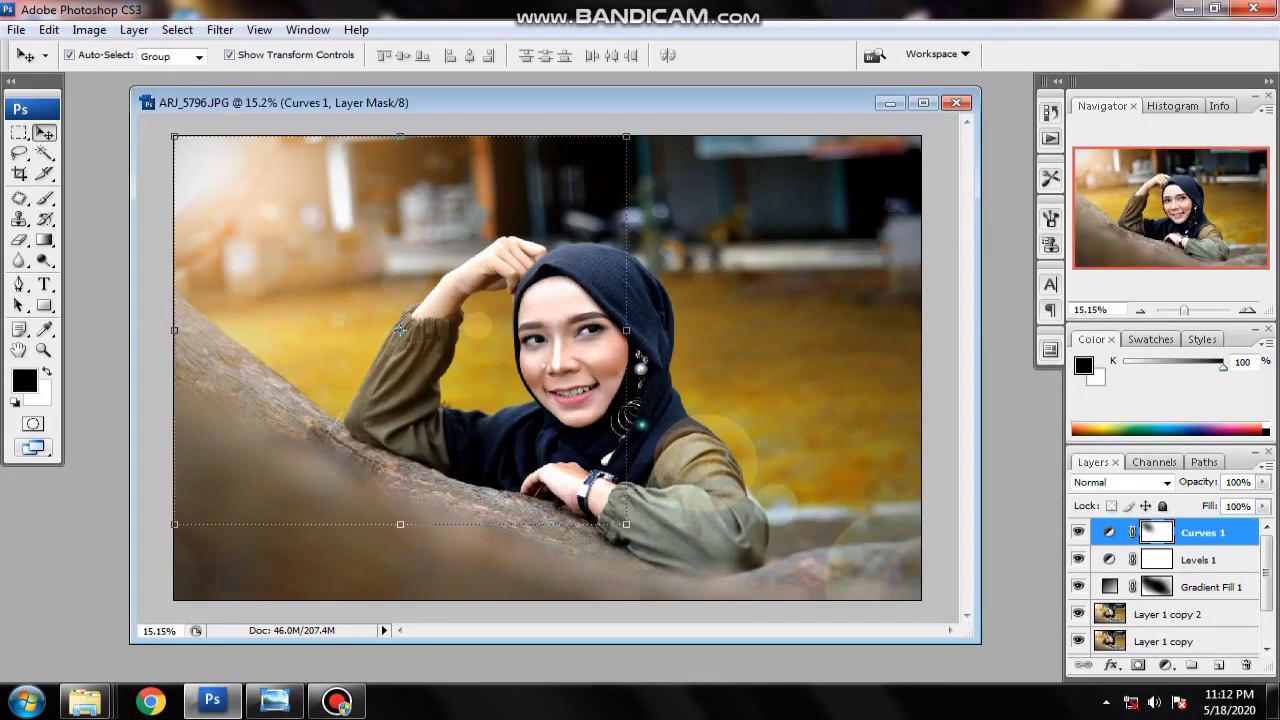
left_click(1078, 532)
left_click(1078, 532)
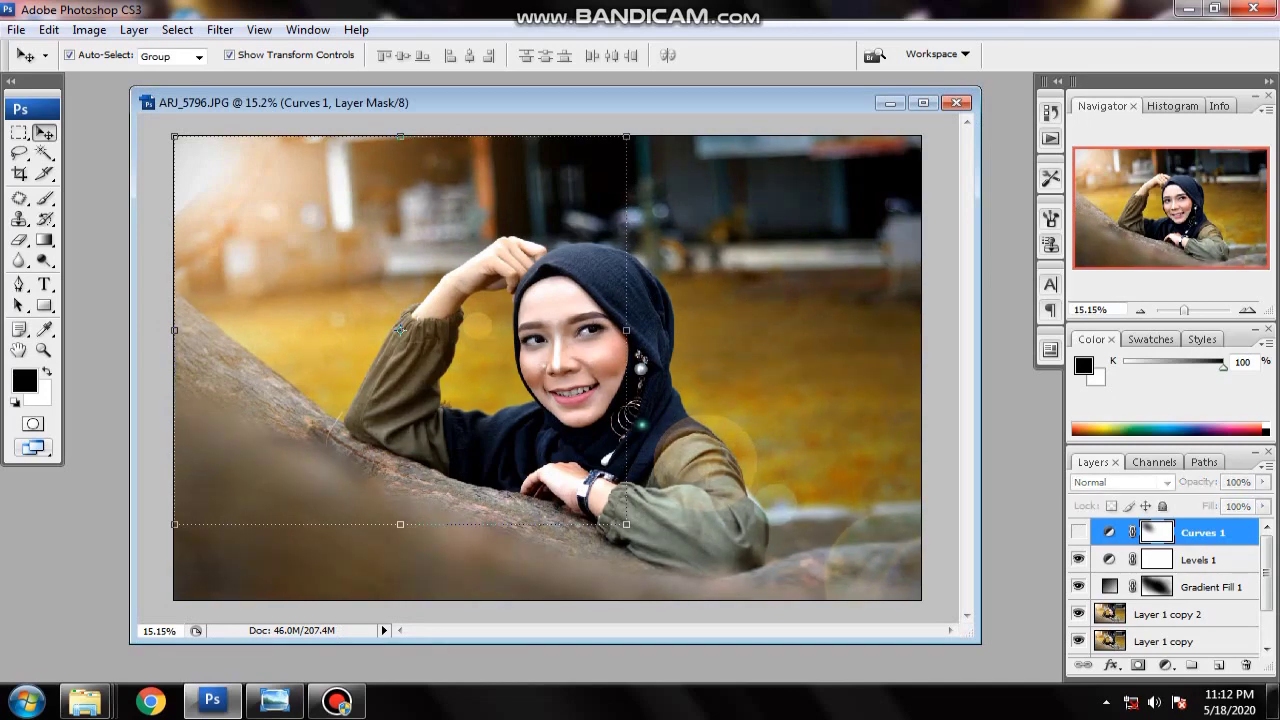
- Zoom in and back out on the photo to check the merged Curves 1 result
scroll(1165, 588, "down", 1)
scroll(1165, 588, "down", 1)
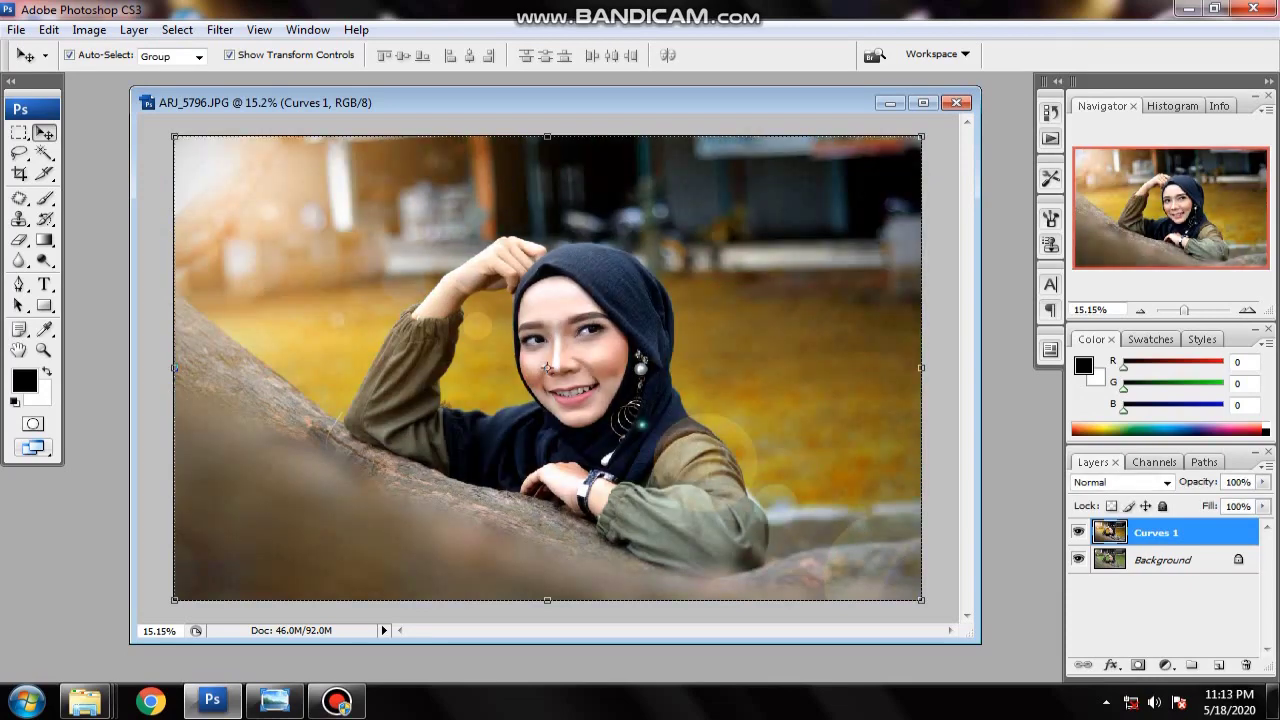
scroll(547, 367, "up", 1)
scroll(535, 390, "up", 2)
scroll(524, 411, "up", 2)
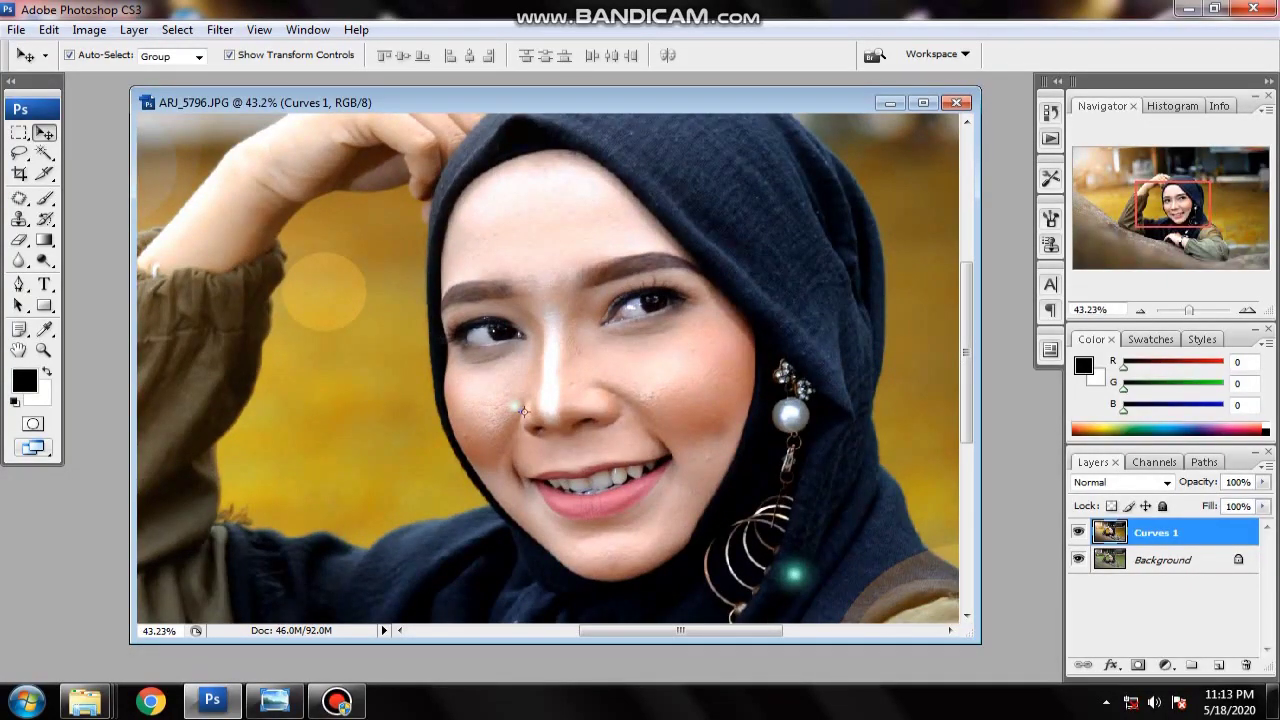
scroll(524, 411, "down", 1)
scroll(530, 400, "down", 1)
scroll(534, 390, "down", 1)
scroll(538, 380, "down", 2)
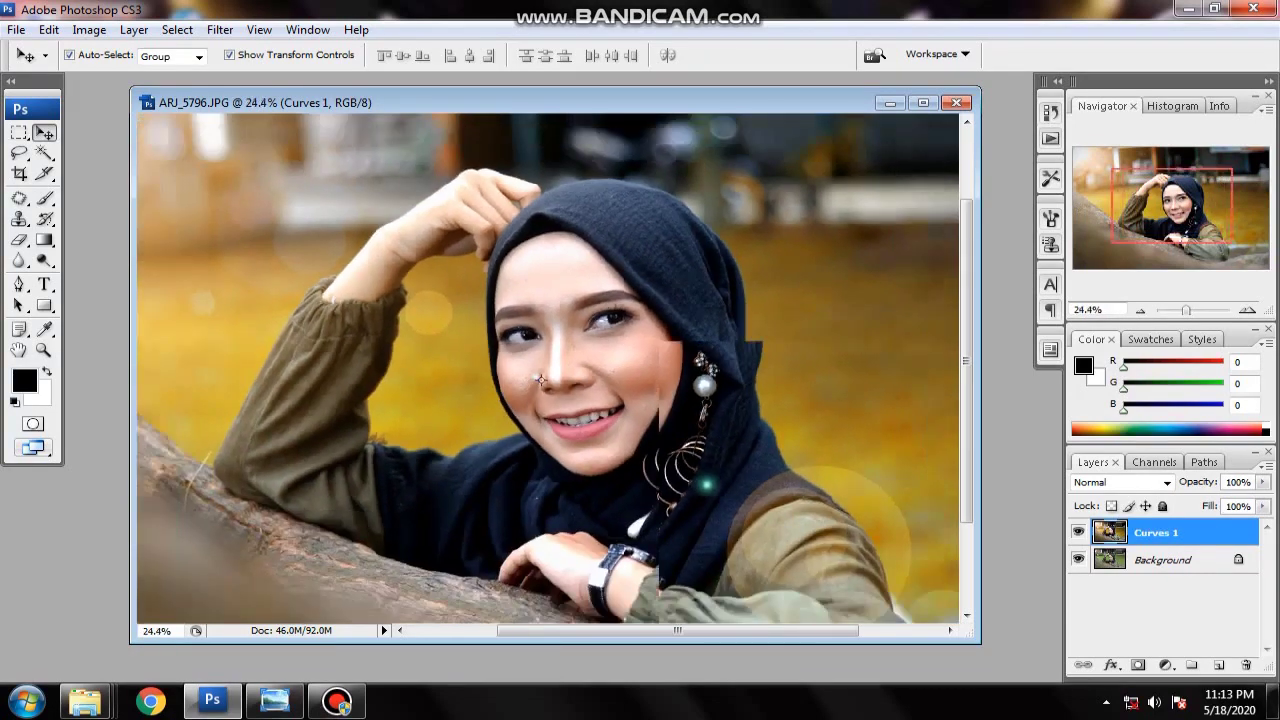
scroll(540, 377, "down", 1)
scroll(543, 372, "down", 1)
scroll(547, 367, "down", 1)
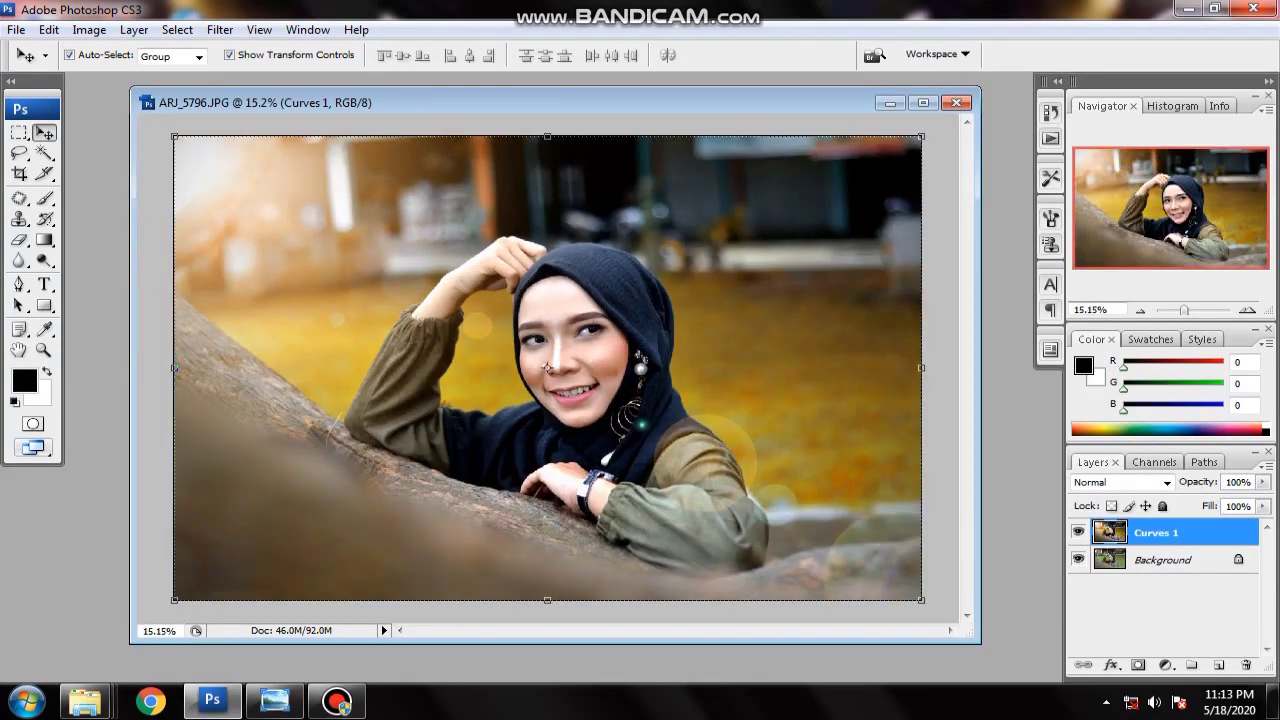
scroll(547, 367, "down", 1)
scroll(547, 367, "down", 1)
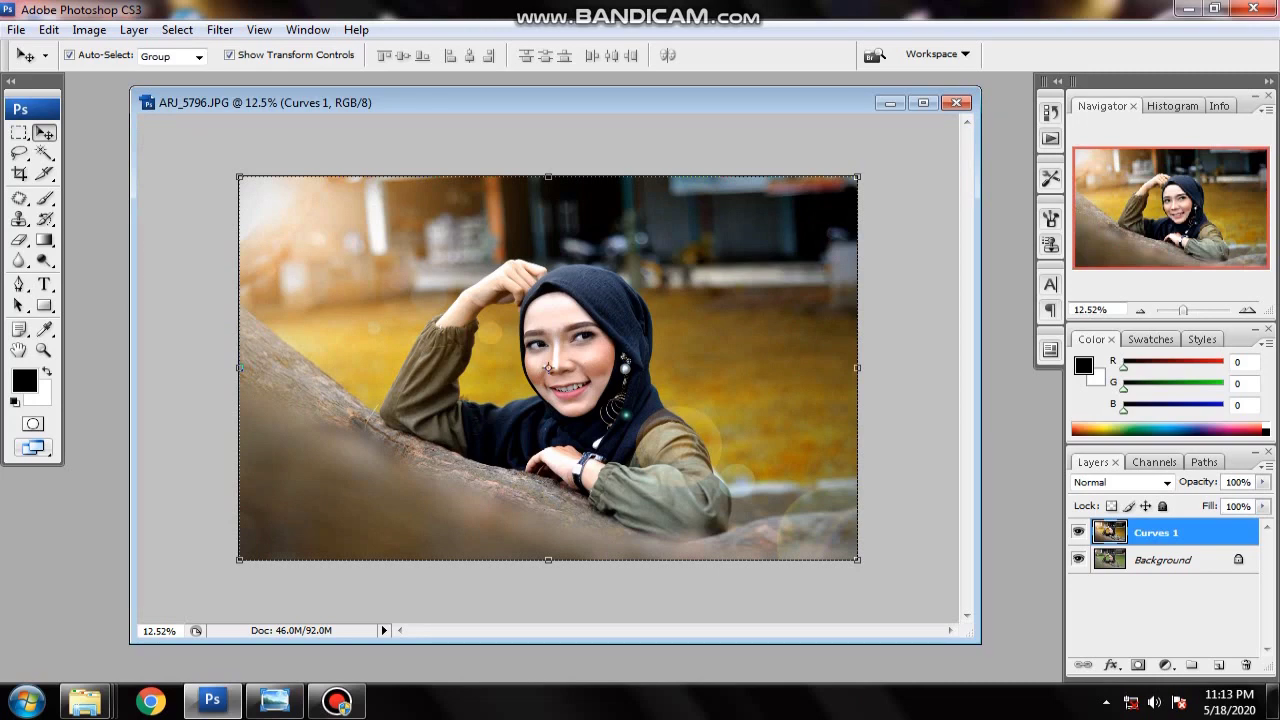
- Flatten the image and save it as Diyan.jpg in JPEG at Maximum quality 12
right_click(1165, 558)
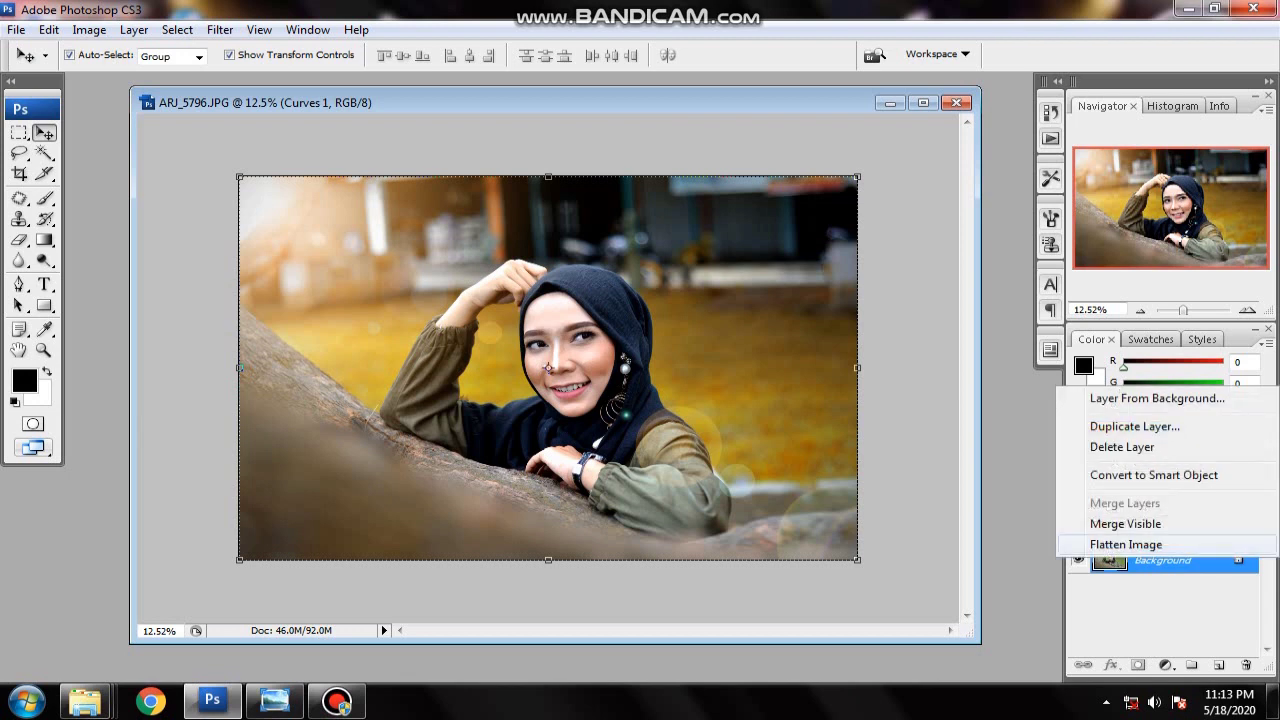
left_click(1125, 544)
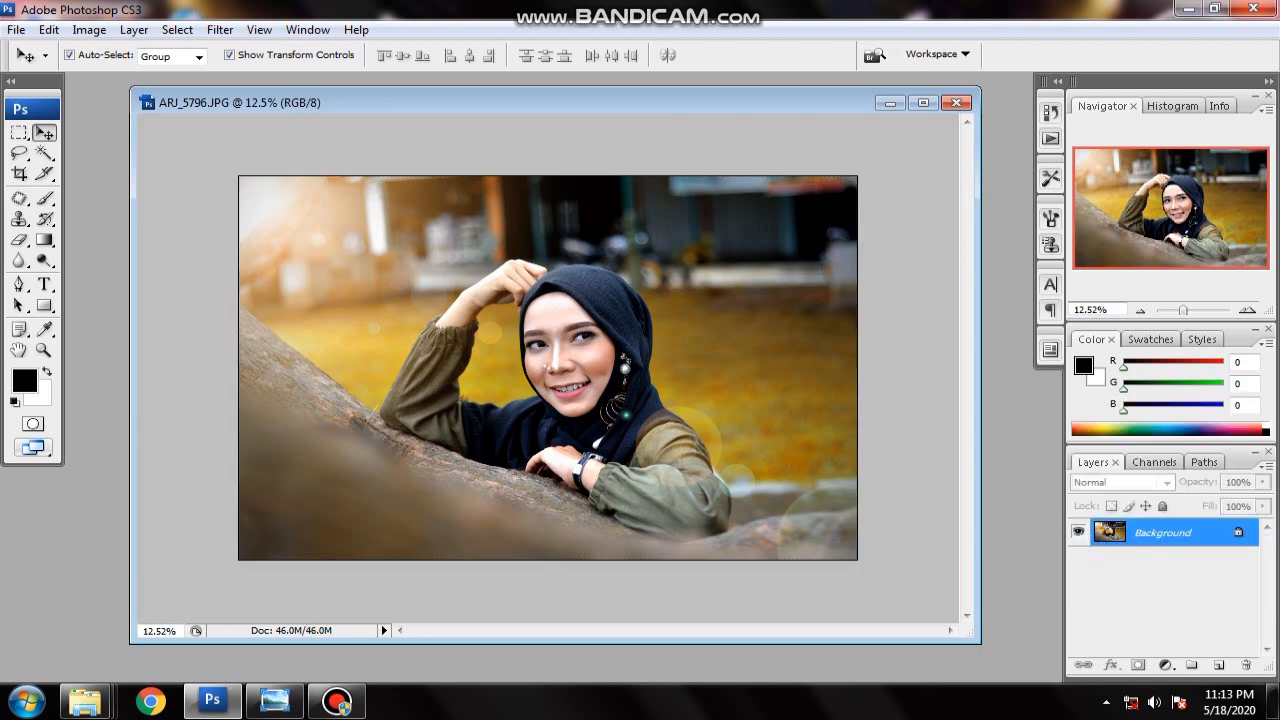
key("ctrl+shift+s")
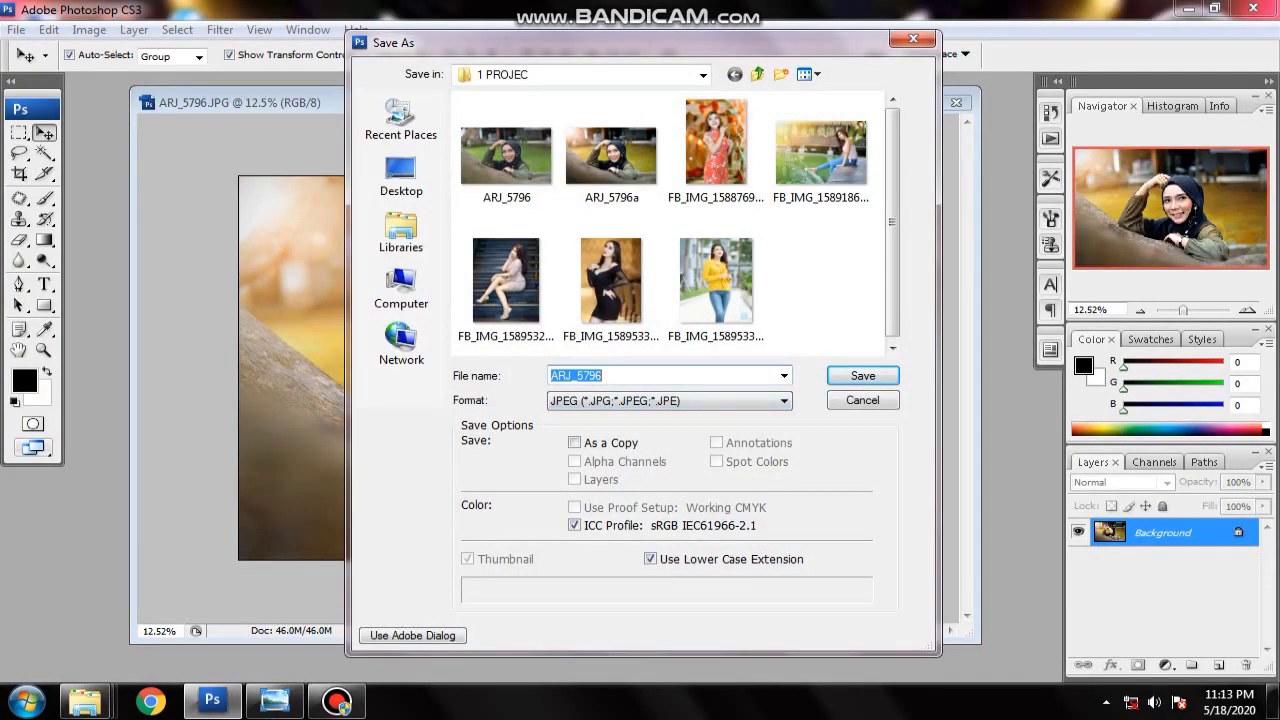
type("Diyan")
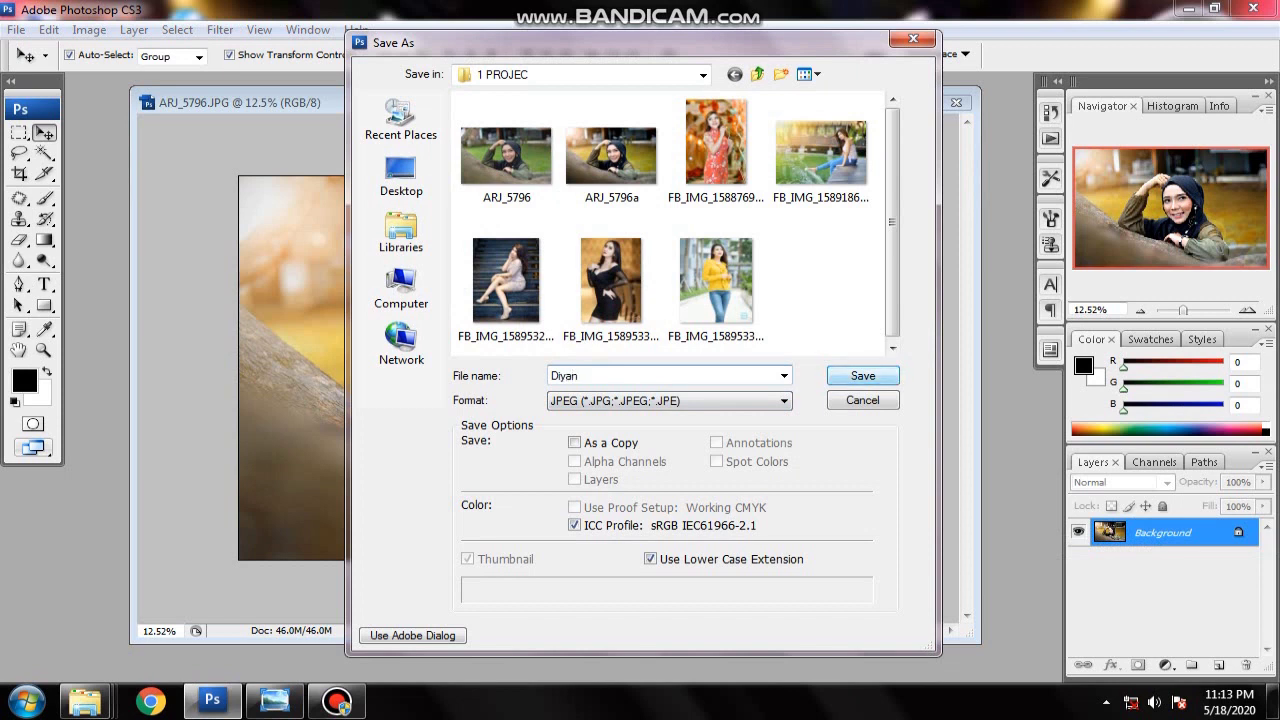
key("Return")
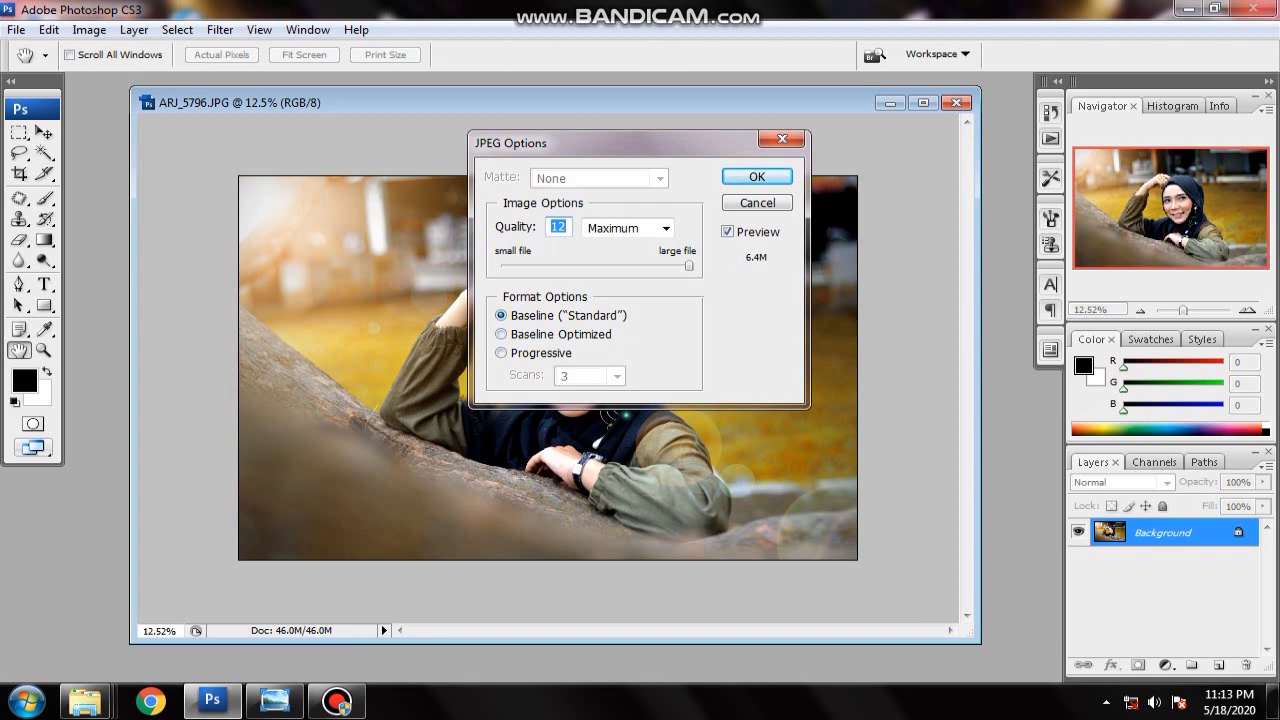
type("0")
type("12")
key("Return")
key("v")
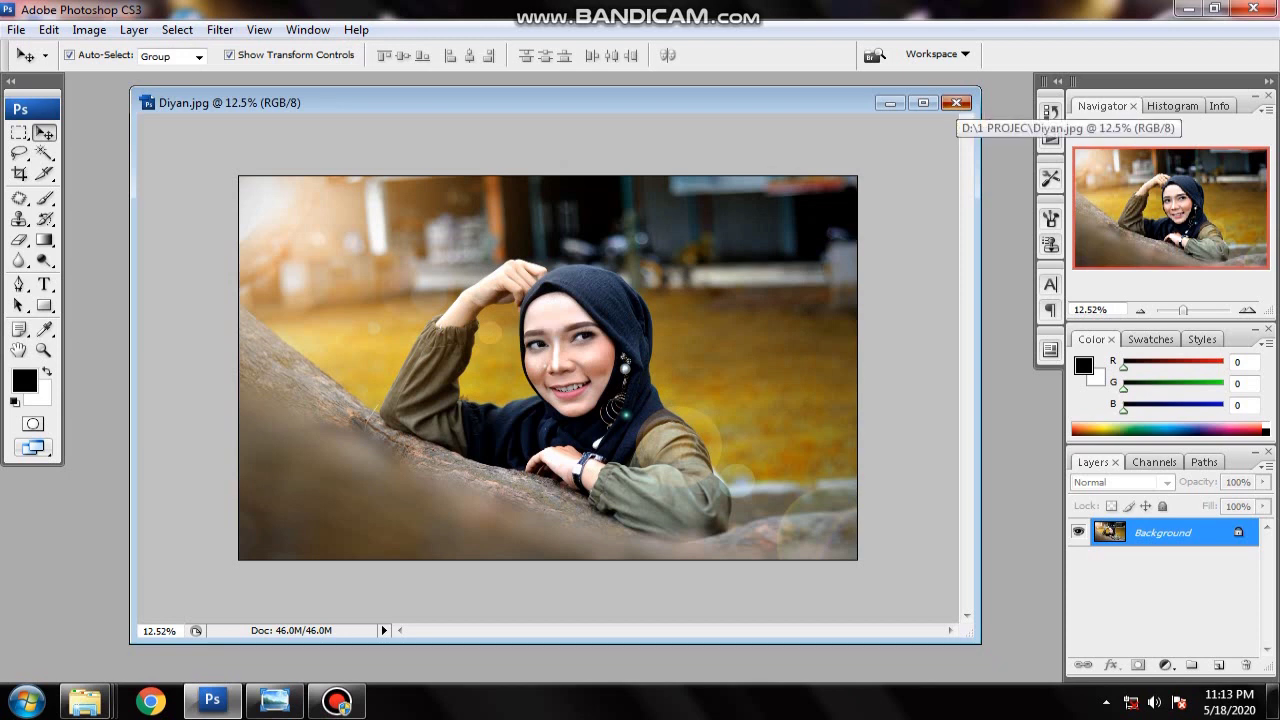
- Close the document and reopen the saved Diyan.jpg
left_click(955, 103)
key("ctrl+o")
left_click(492, 160)
left_click(634, 383)
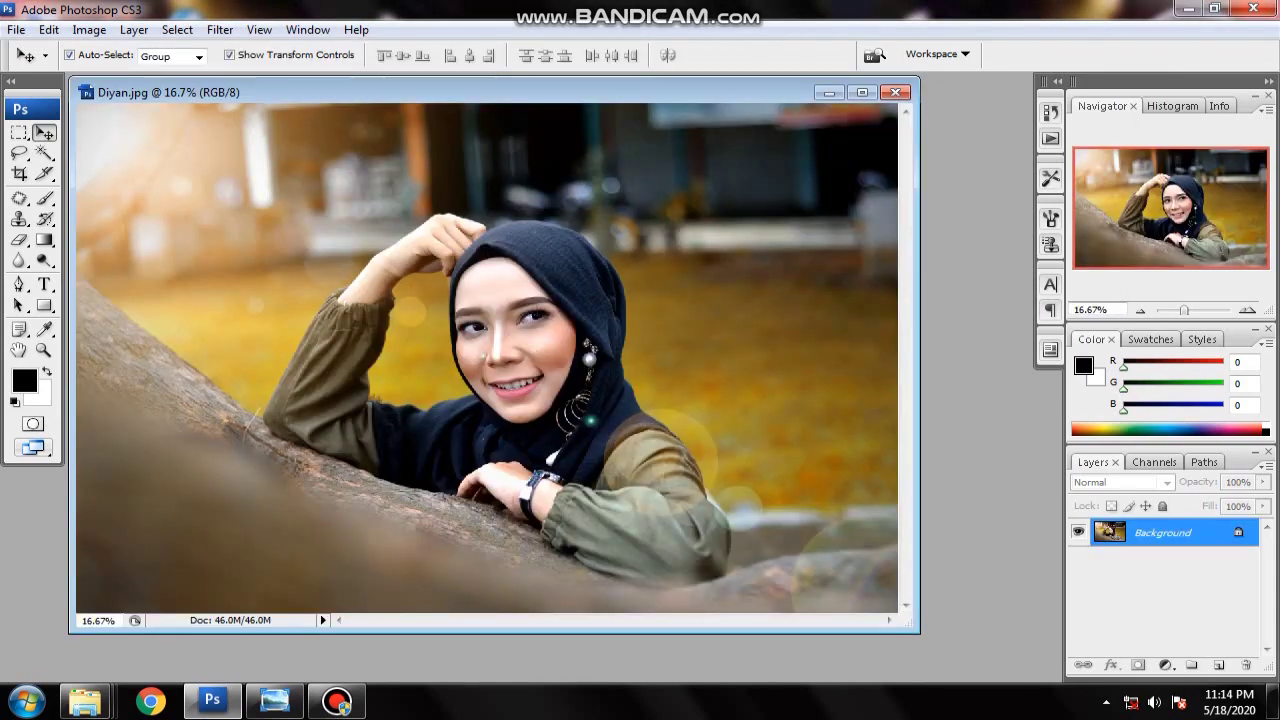
- Add a Brightness/Contrast layer with slightly lowered contrast and zoom to inspect it
left_click(1164, 665)
left_click(1145, 427)
left_click_drag(990, 253, 981, 253)
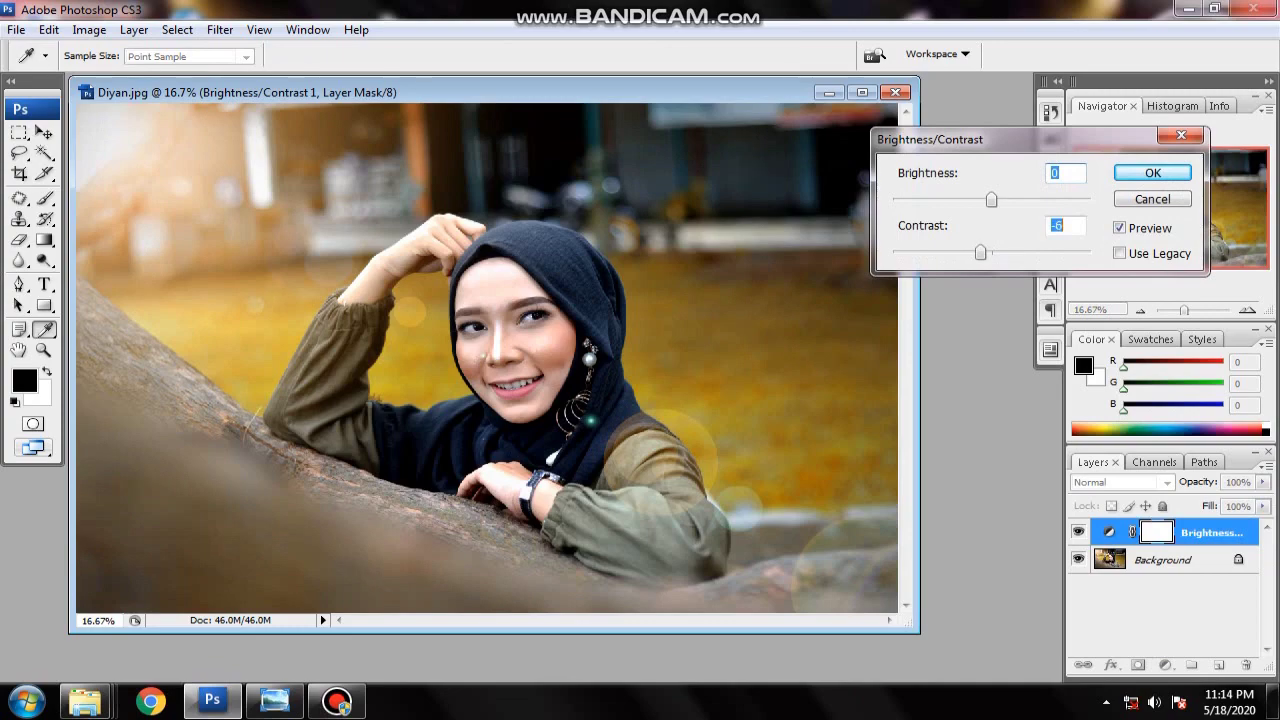
key("Tab")
key("Return")
key("v")
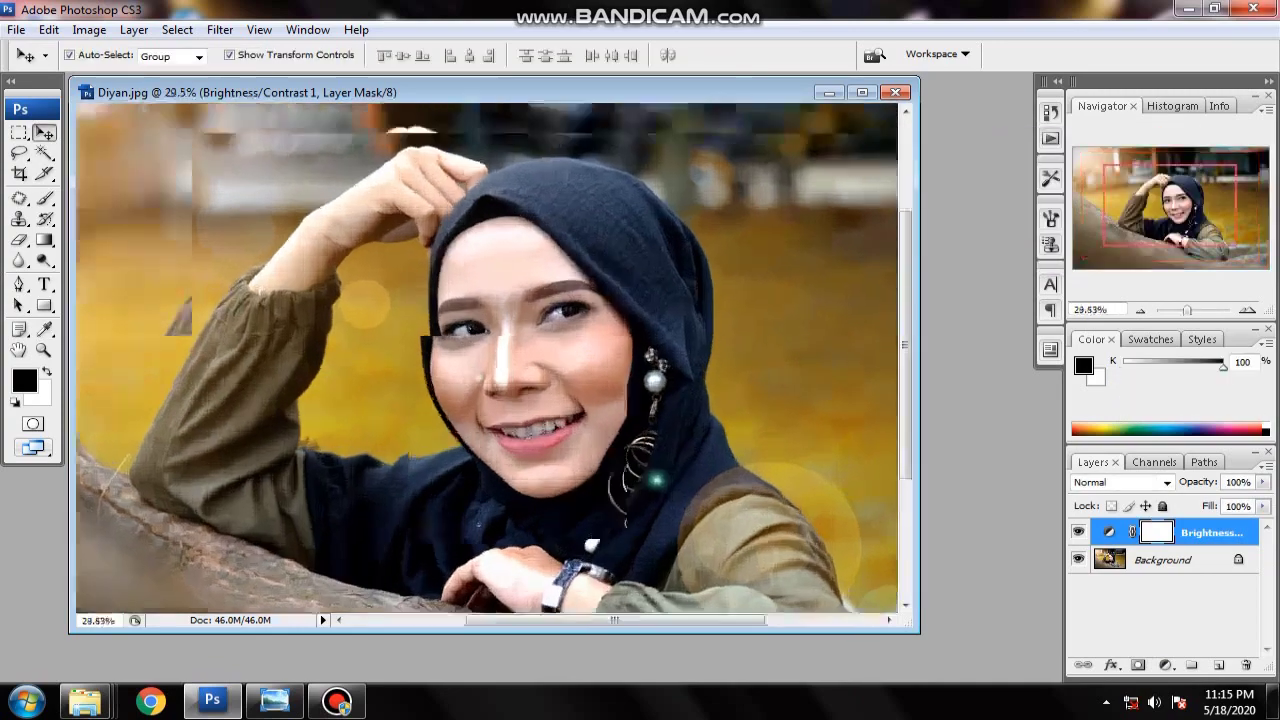
key("ctrl+plus")
key("ctrl+minus")
key("ctrl+minus")
key("ctrl+minus")
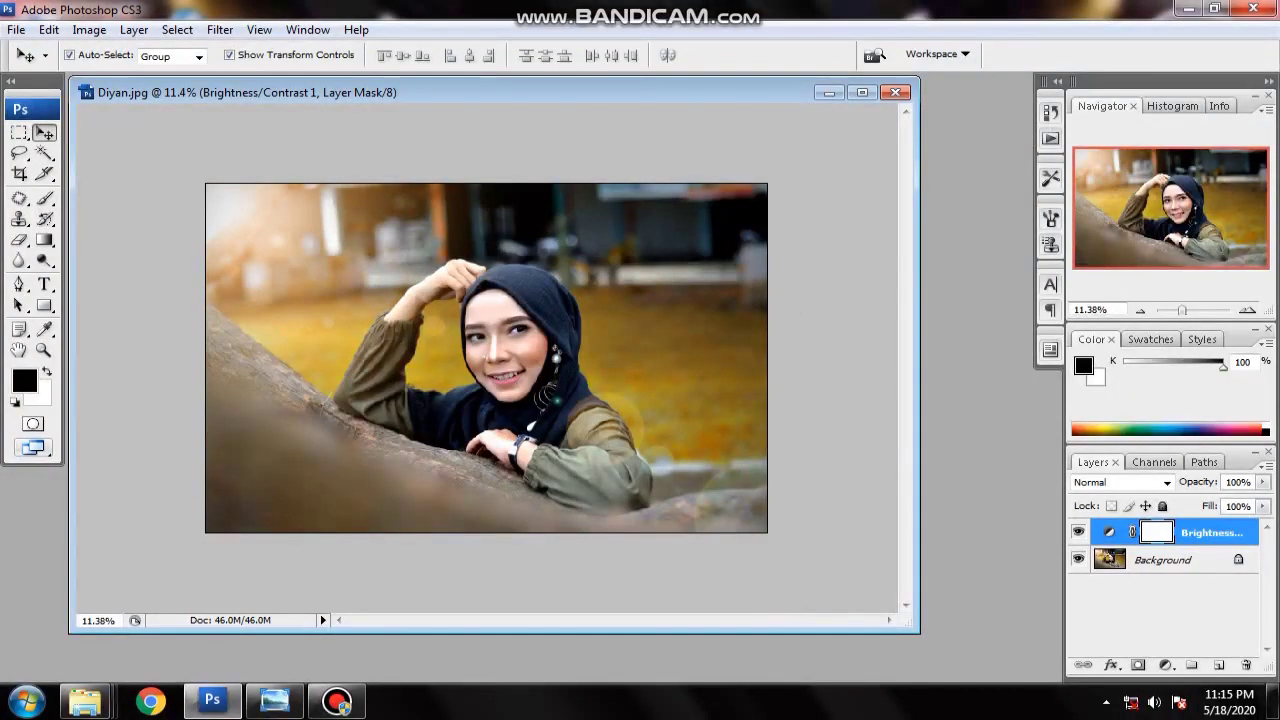
- Flatten the image back into a single Background layer
left_click(1165, 665)
right_click(1085, 560)
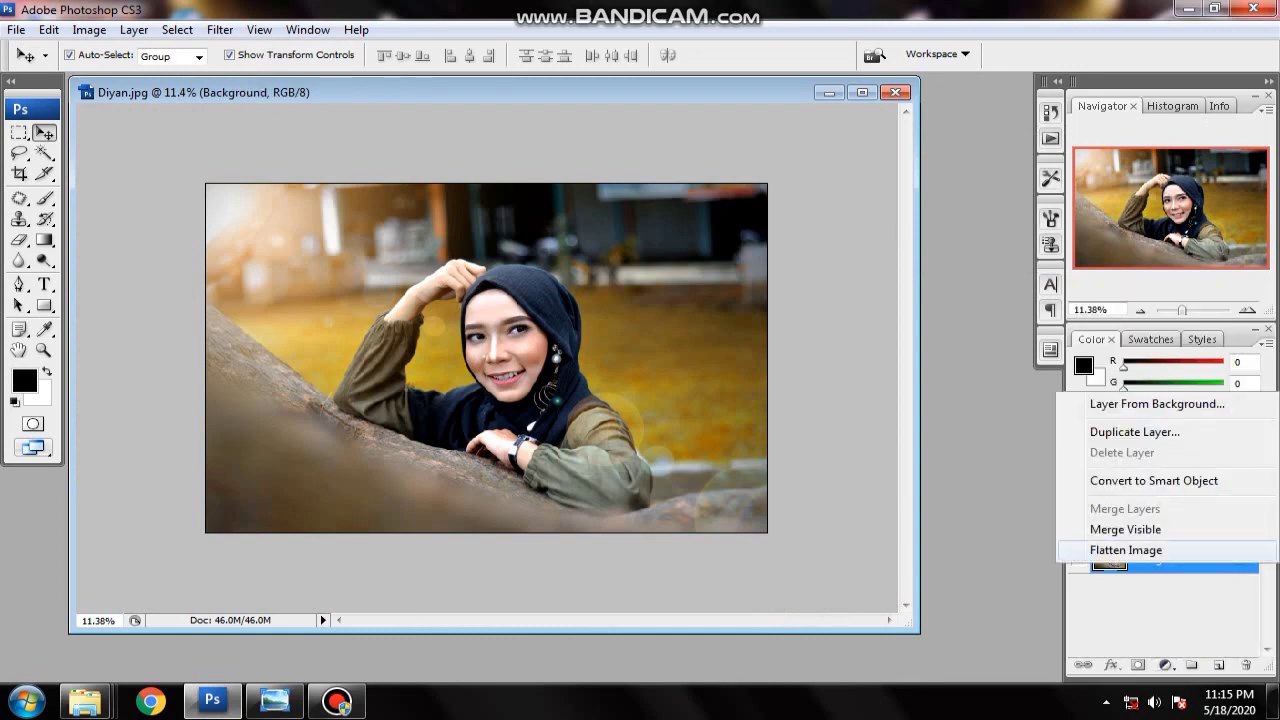
left_click(1140, 549)
- Place a text line with the subject's name at the lower left
key("t")
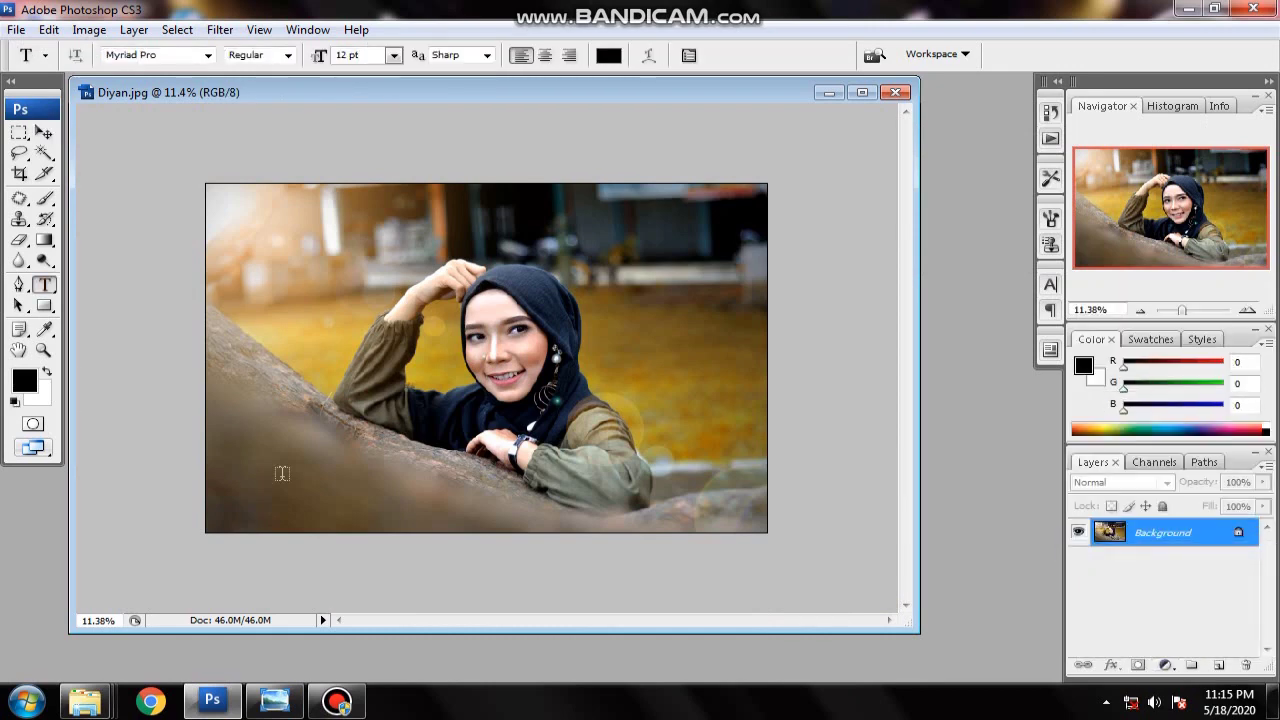
left_click(253, 475)
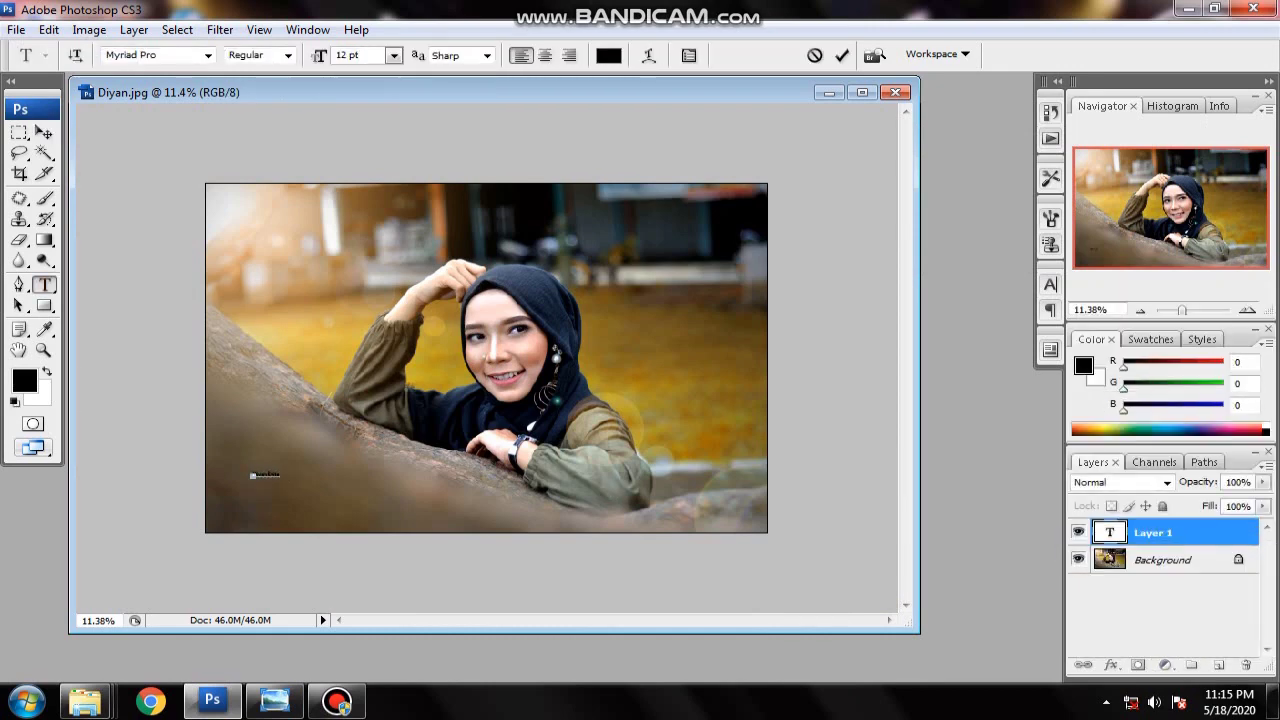
left_click(841, 55)
left_click_drag(1181, 310, 1184, 310)
- Set the name's size, colour and font, settling on Vladimir Script
left_click(688, 55)
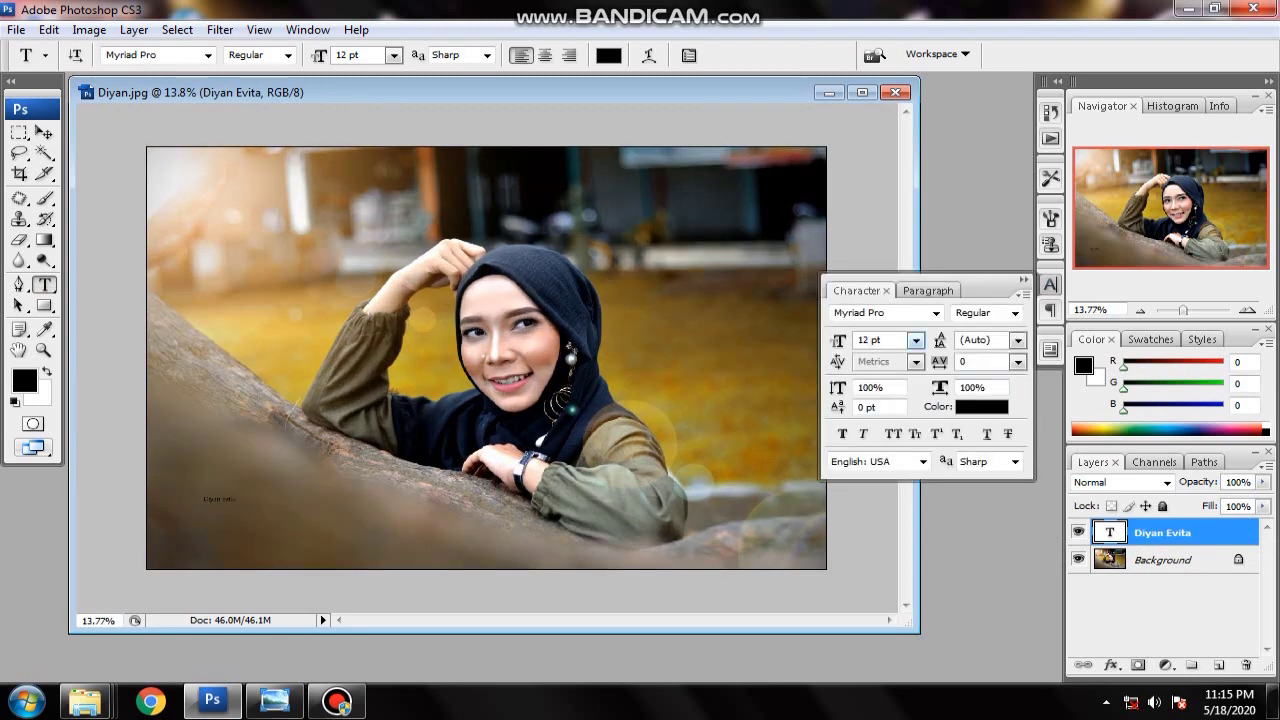
left_click(908, 341)
left_click(880, 613)
left_click(981, 406)
left_click(841, 153)
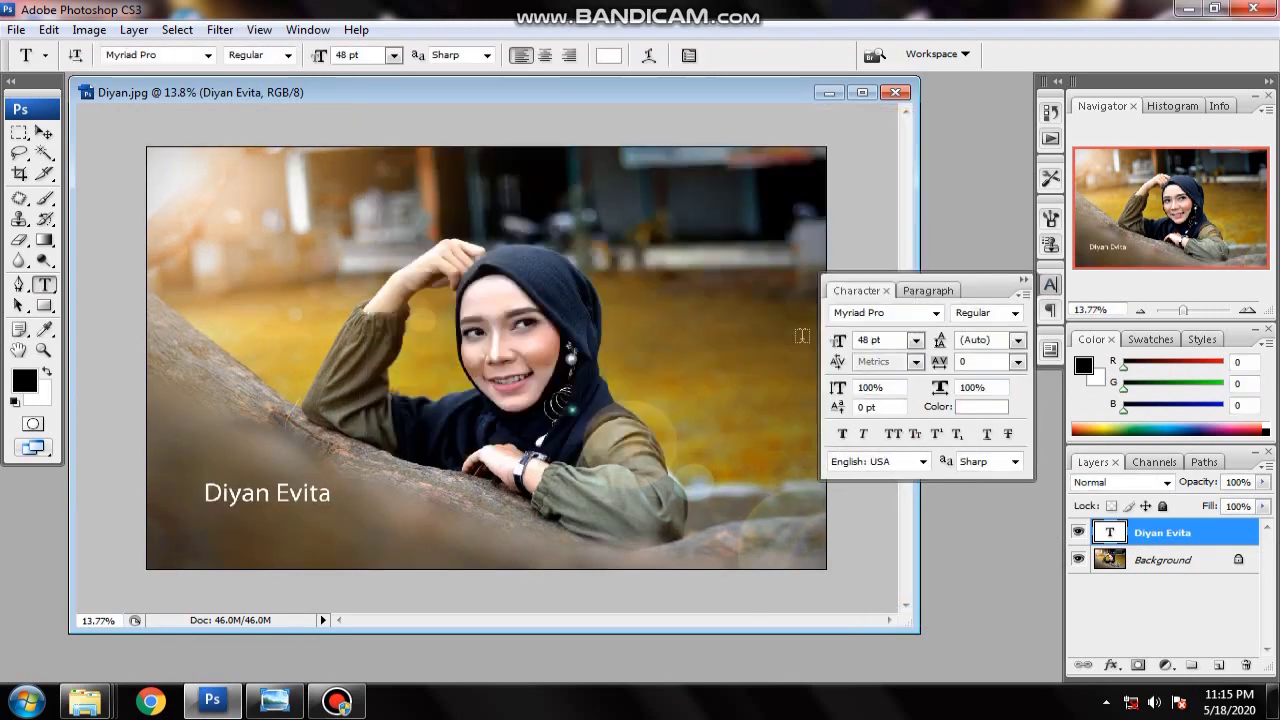
left_click(880, 313)
scroll(926, 247, "down", 1)
left_click(895, 371)
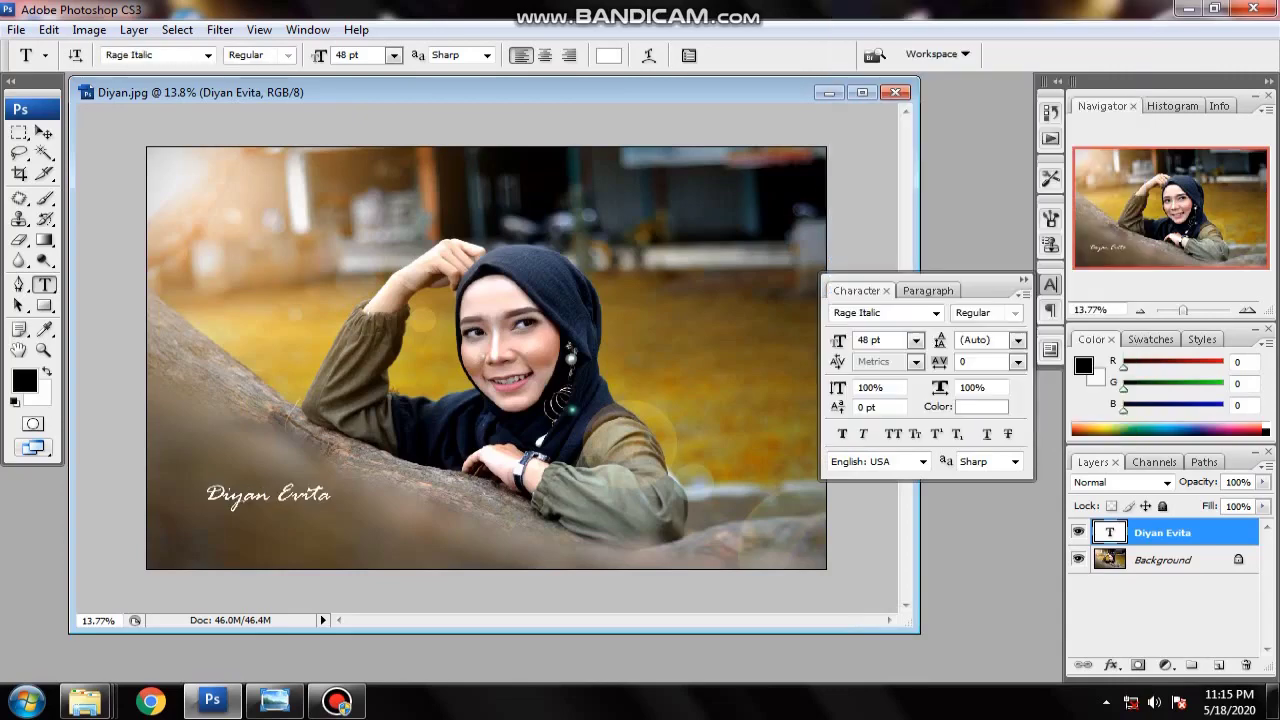
left_click(936, 313)
scroll(960, 220, "down", 2)
scroll(960, 300, "down", 1)
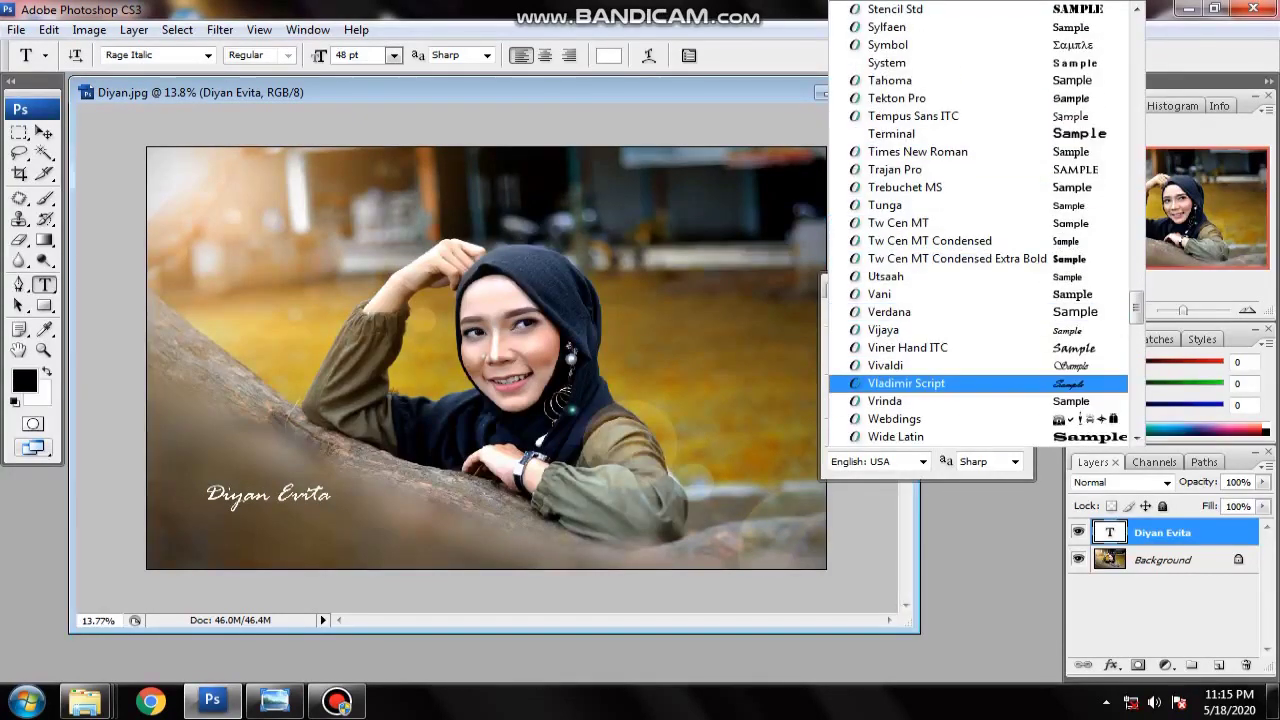
left_click(900, 384)
- Colour the name's capital letters pure red and enlarge them to 73 pt
left_click_drag(325, 495, 206, 494)
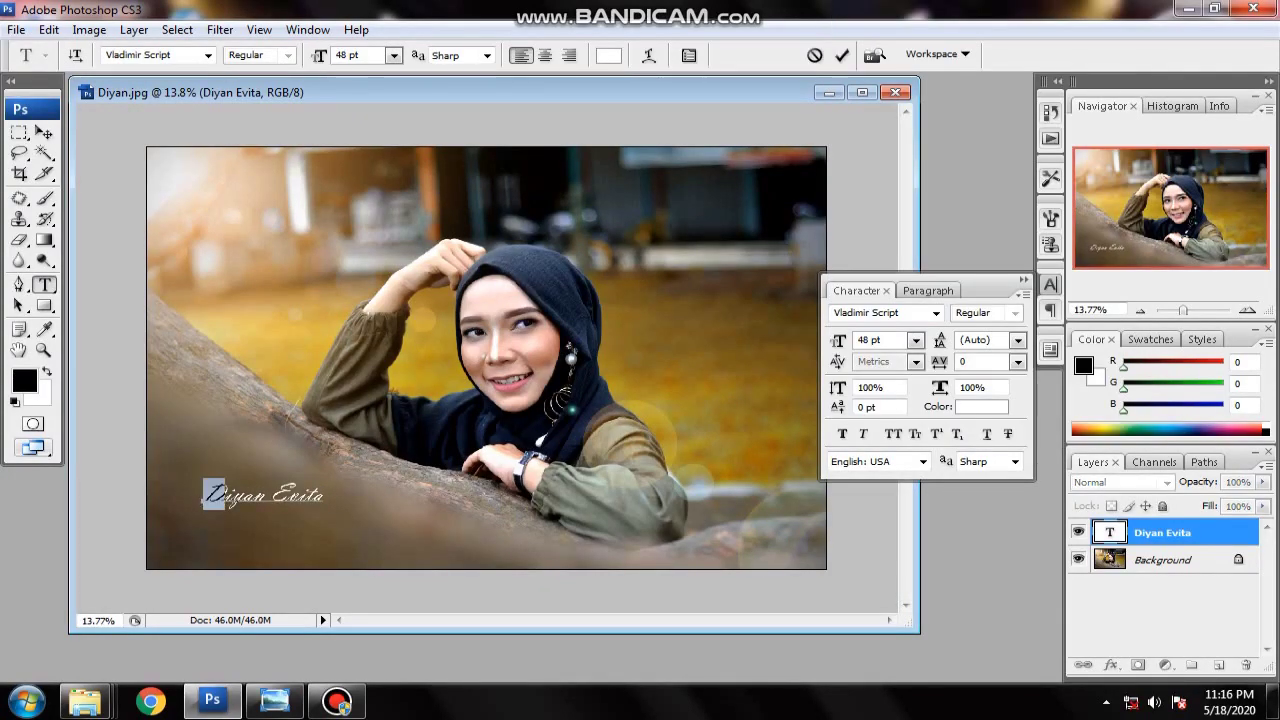
left_click(981, 406)
left_click(633, 166)
left_click(841, 153)
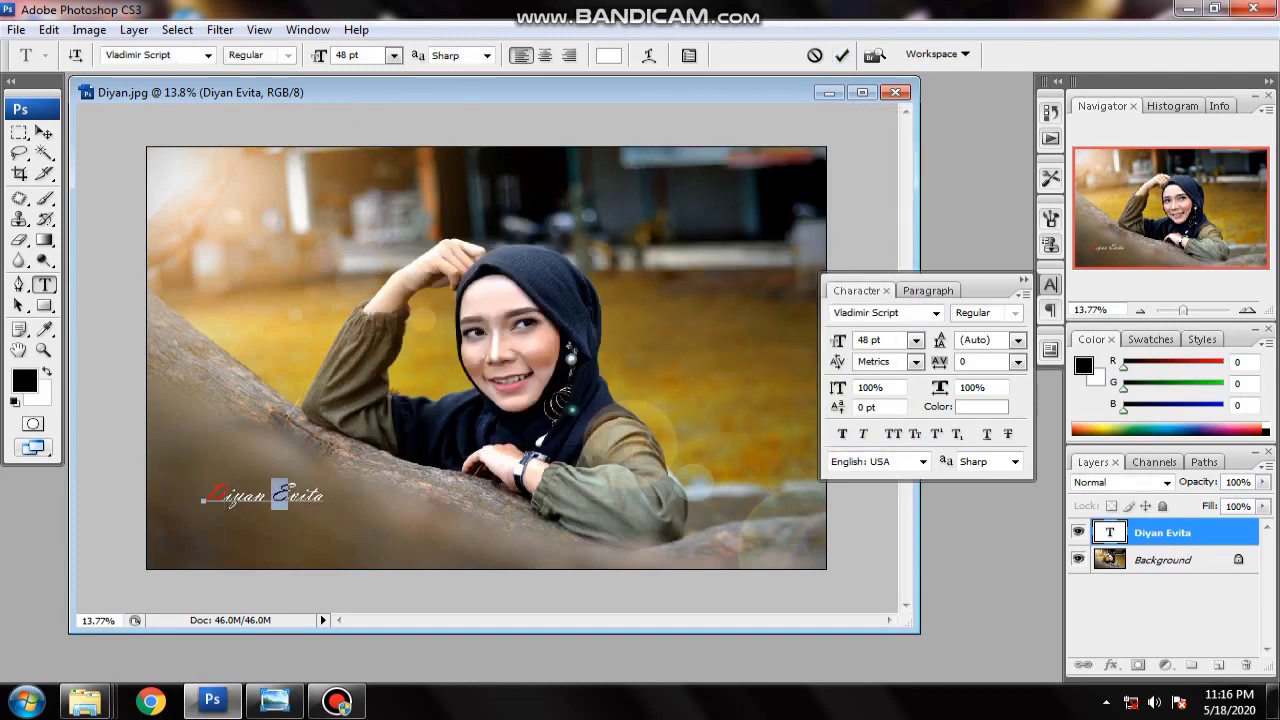
left_click(981, 406)
key("Return")
key("ctrl+shift+period")
key("ctrl+shift+period")
key("ctrl+shift+period")
key("ctrl+shift+period")
key("ctrl+shift+period")
key("ctrl+shift+period")
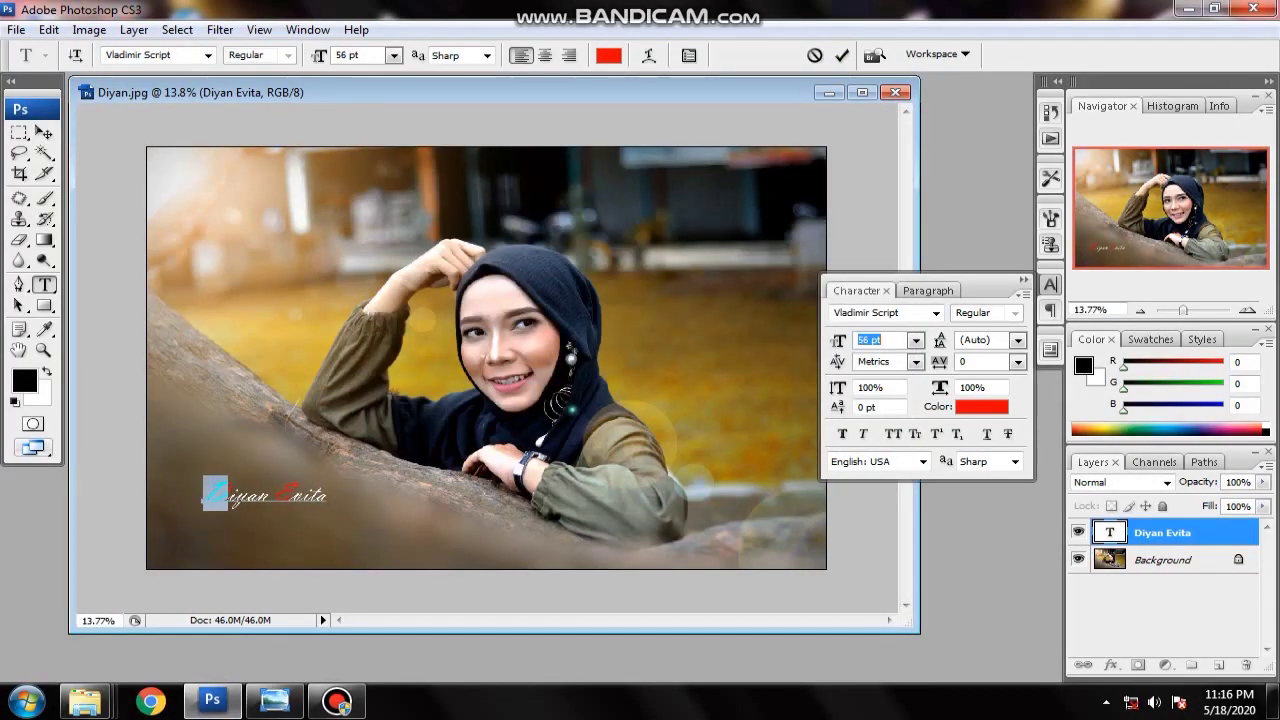
key("ctrl+shift+period")
key("ctrl+shift+period")
key("ctrl+shift+period")
left_click(842, 55)
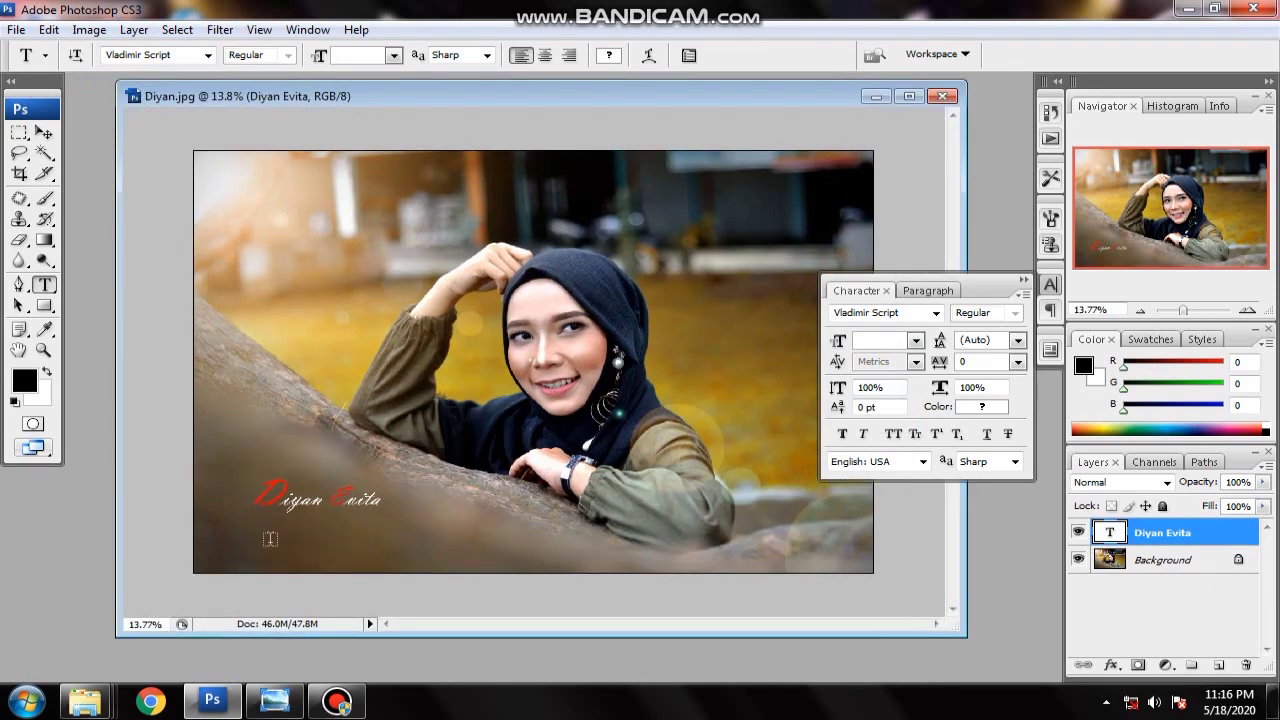
- Add the photography credit subtitle beneath the name at 18 pt
left_click(270, 539)
type("Arkoja")
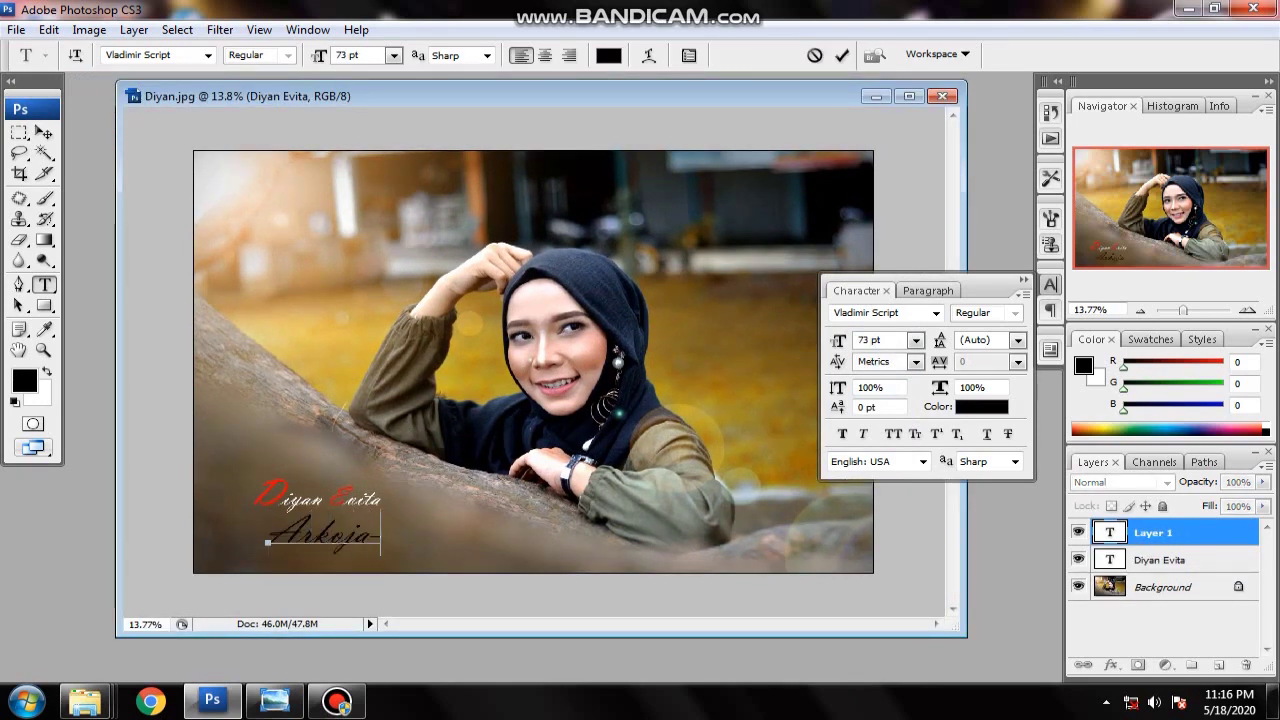
type("_Photography")
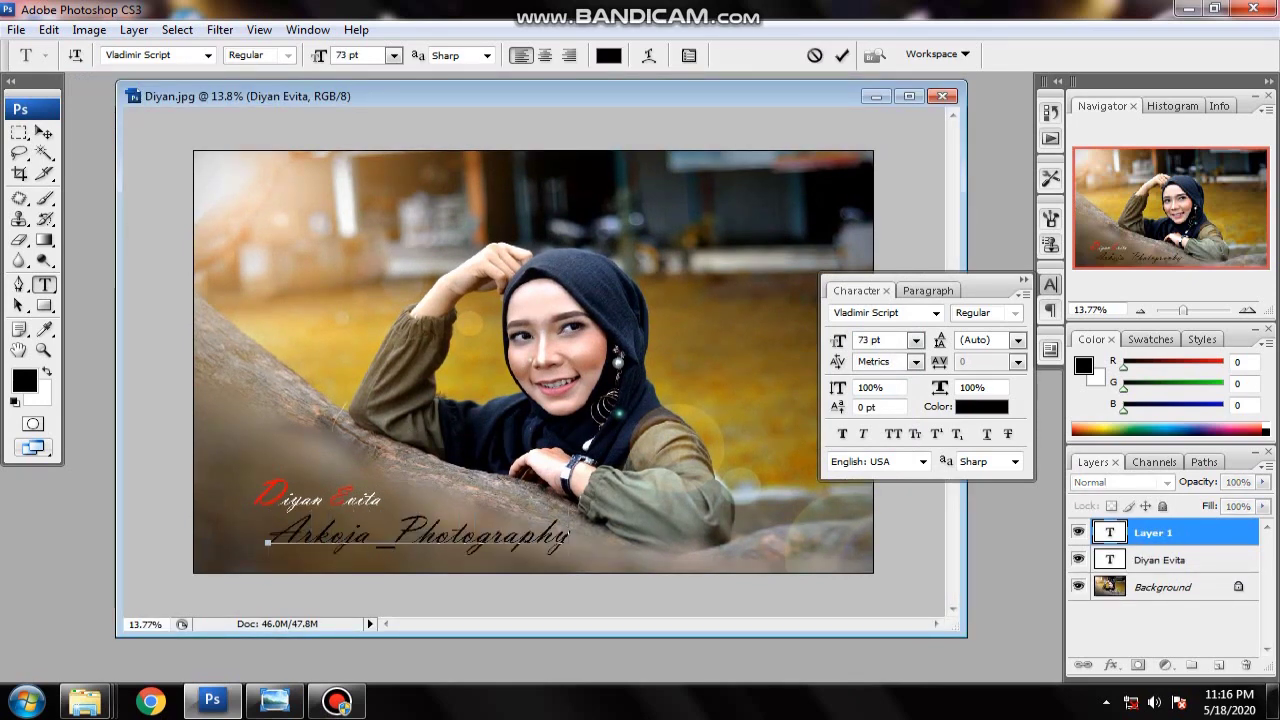
left_click(842, 55)
left_click(901, 554)
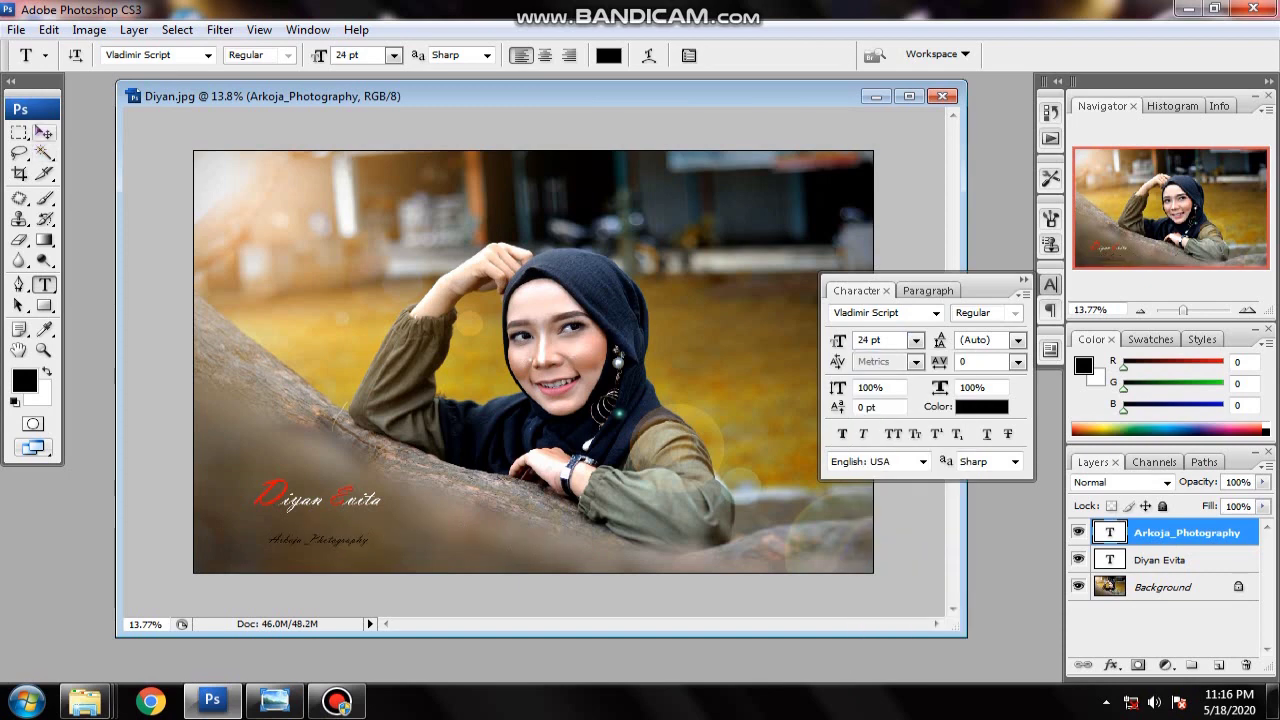
left_click(43, 132)
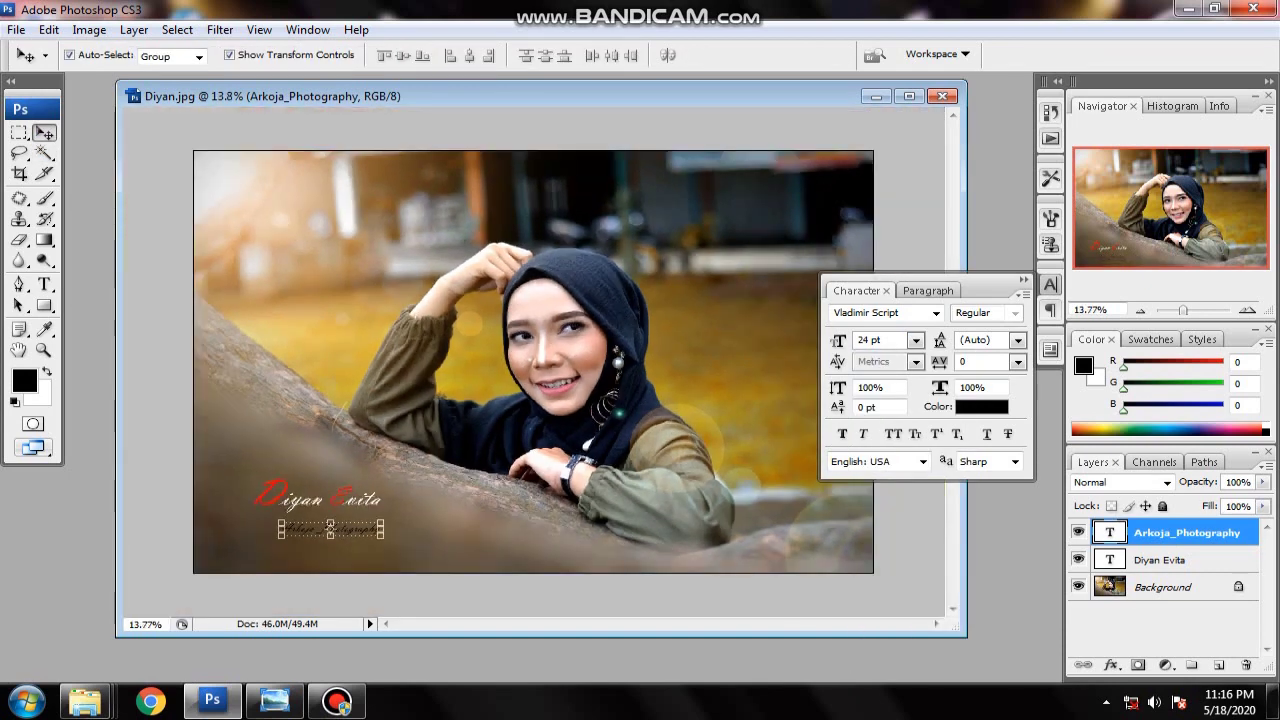
left_click_drag(315, 495, 310, 501)
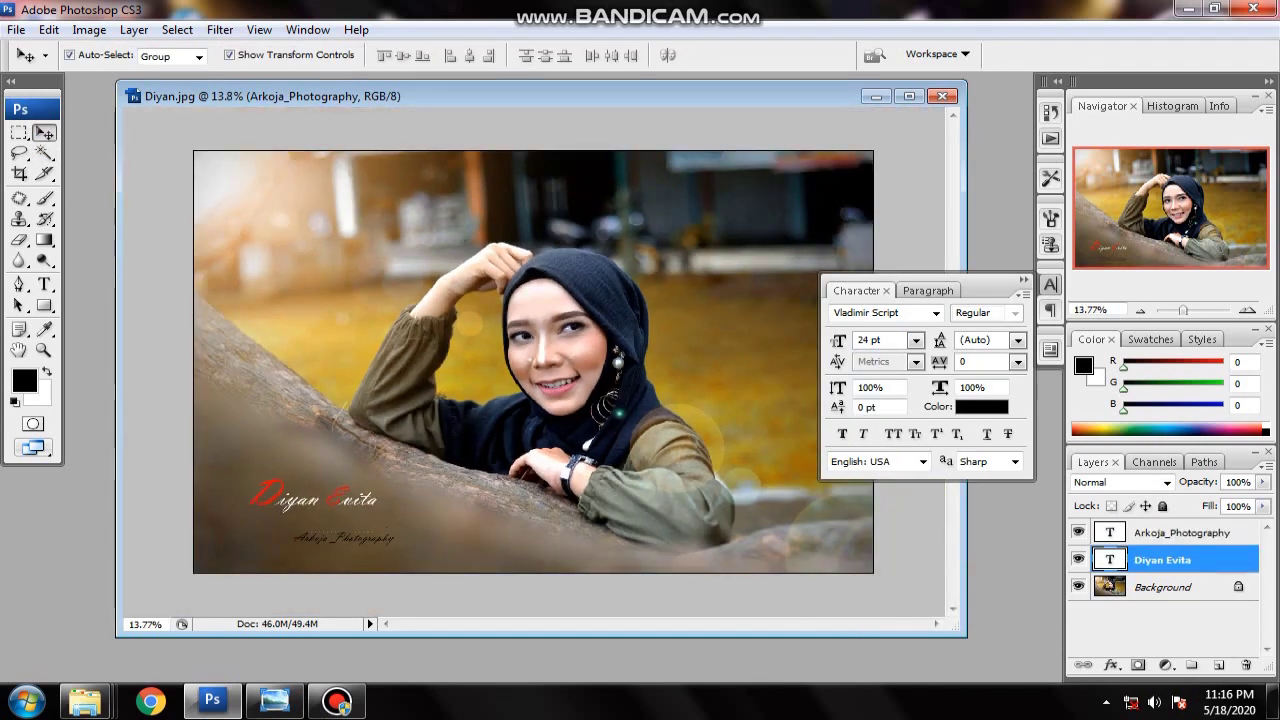
left_click(338, 537)
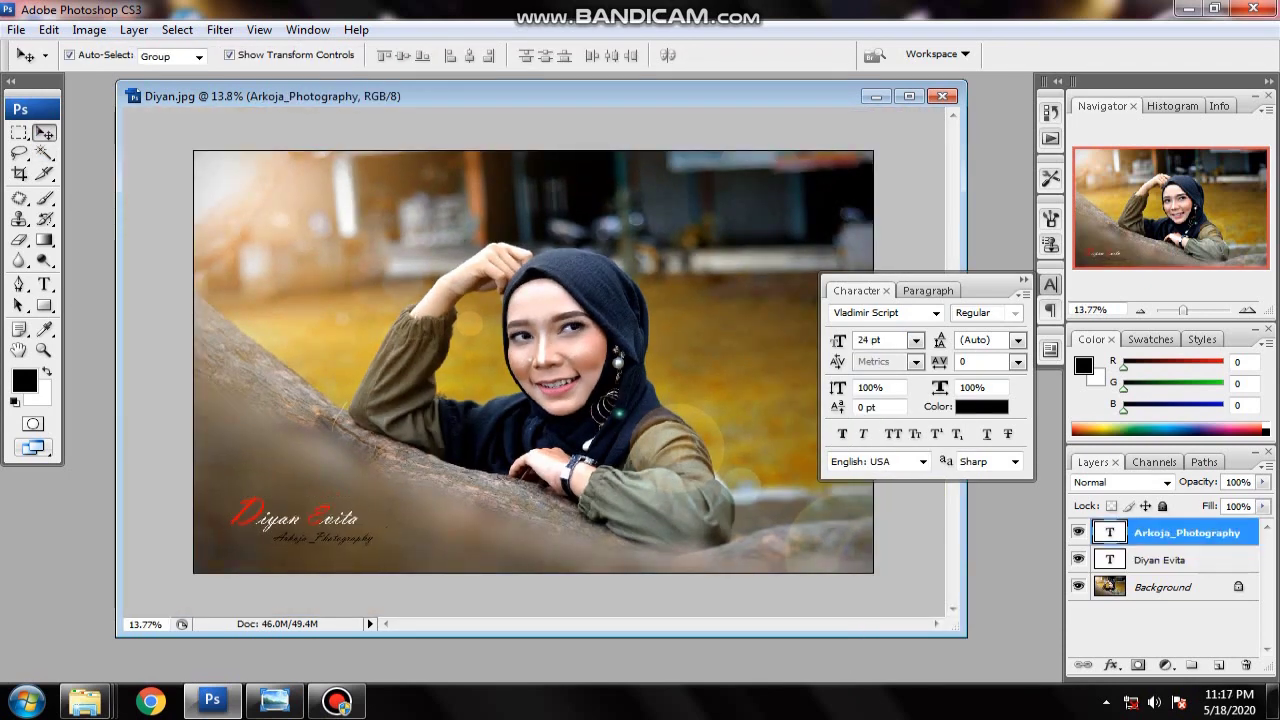
left_click(915, 340)
left_click(880, 528)
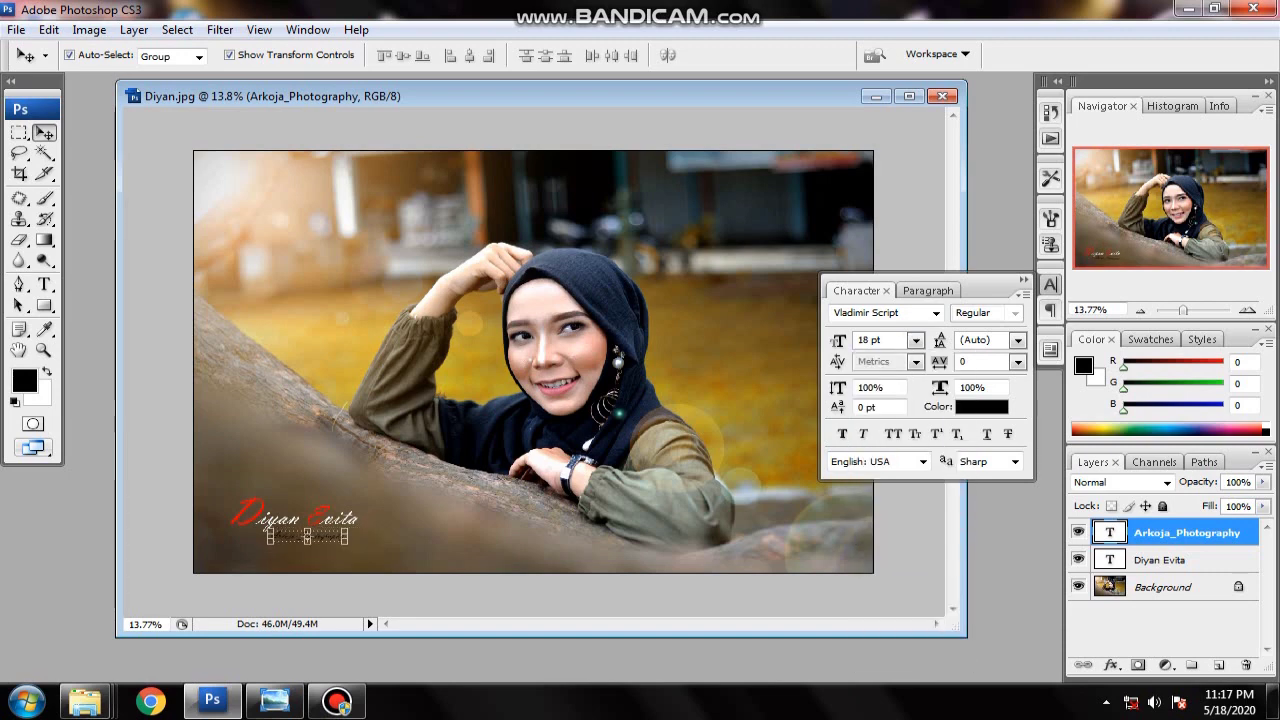
- Change the Arkoja_Photography subtitle's text colour to orange
left_click(981, 406)
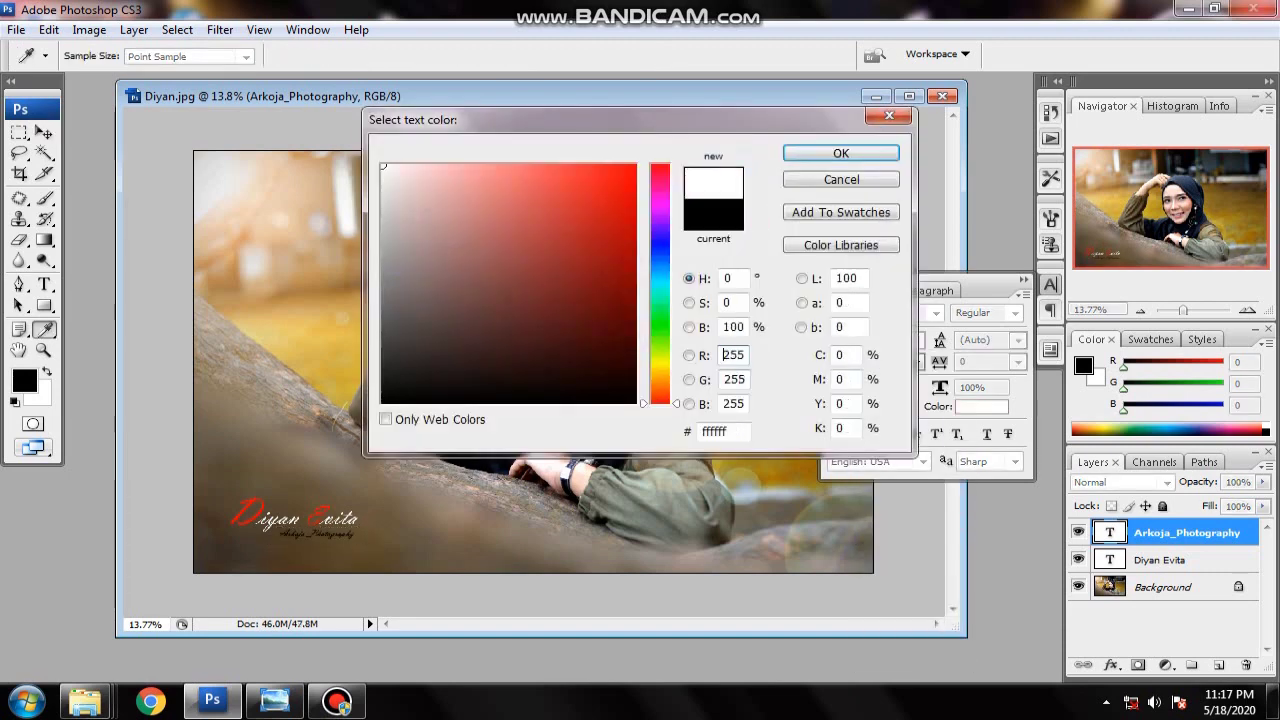
left_click(660, 380)
left_click(624, 172)
left_click(841, 153)
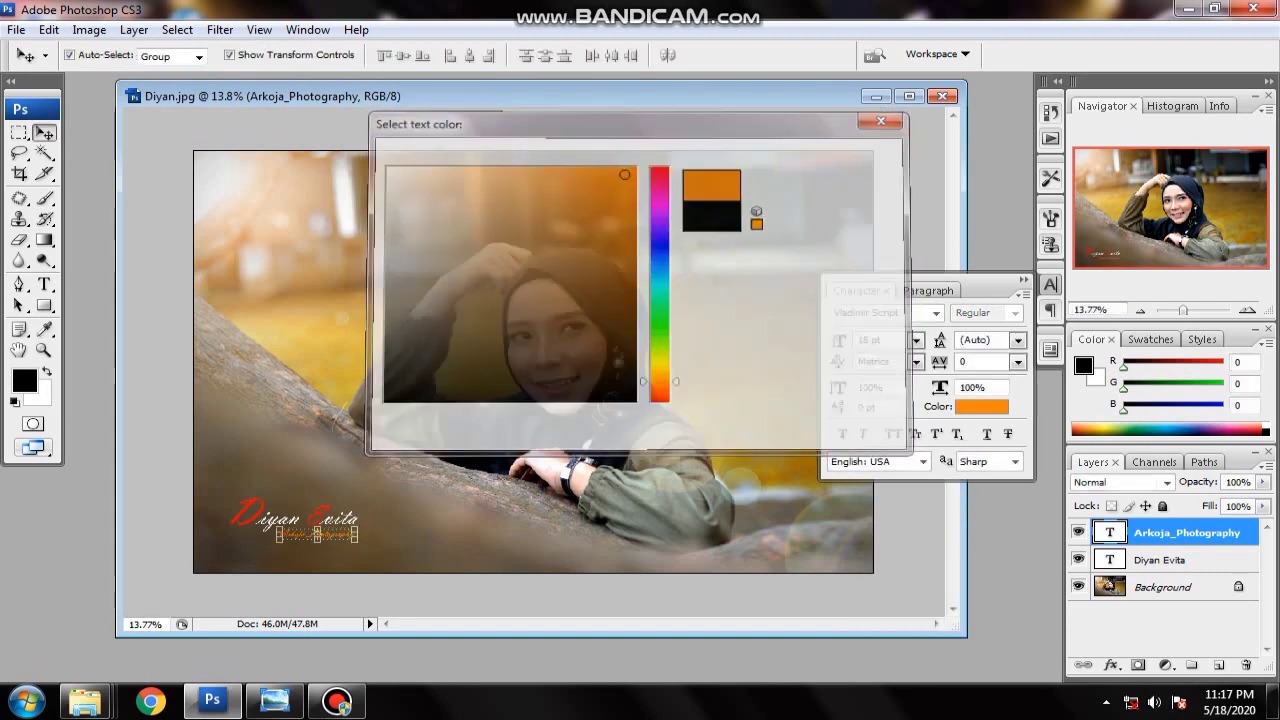
- Duplicate the orange subtitle layer
key("f")
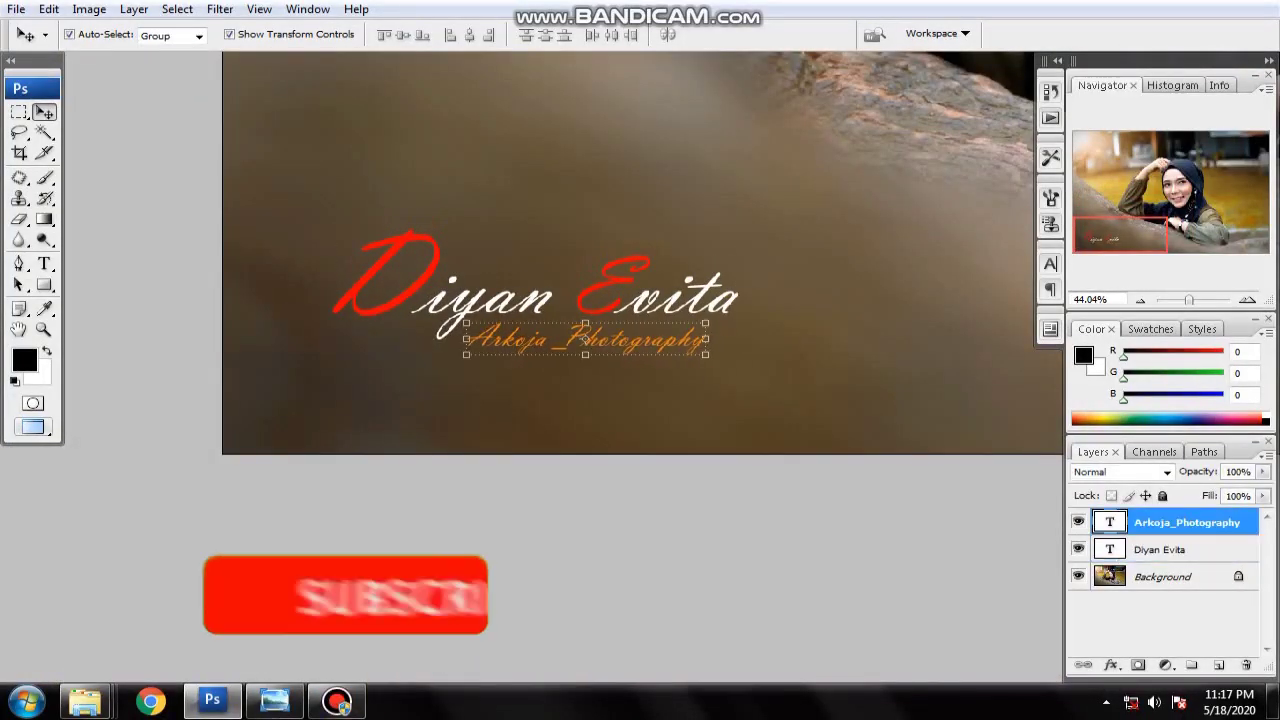
key("ctrl+alt+t")
key("Return")
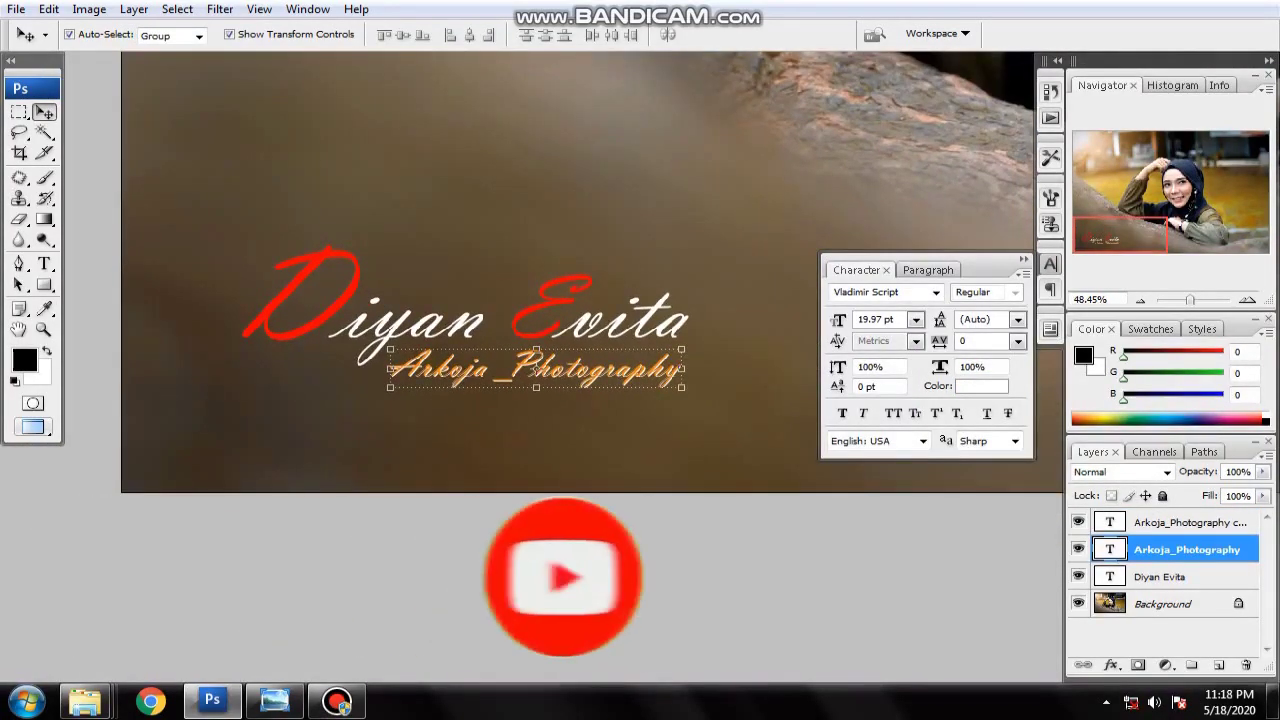
left_click(1160, 577)
left_click(1111, 665)
left_click(1130, 455)
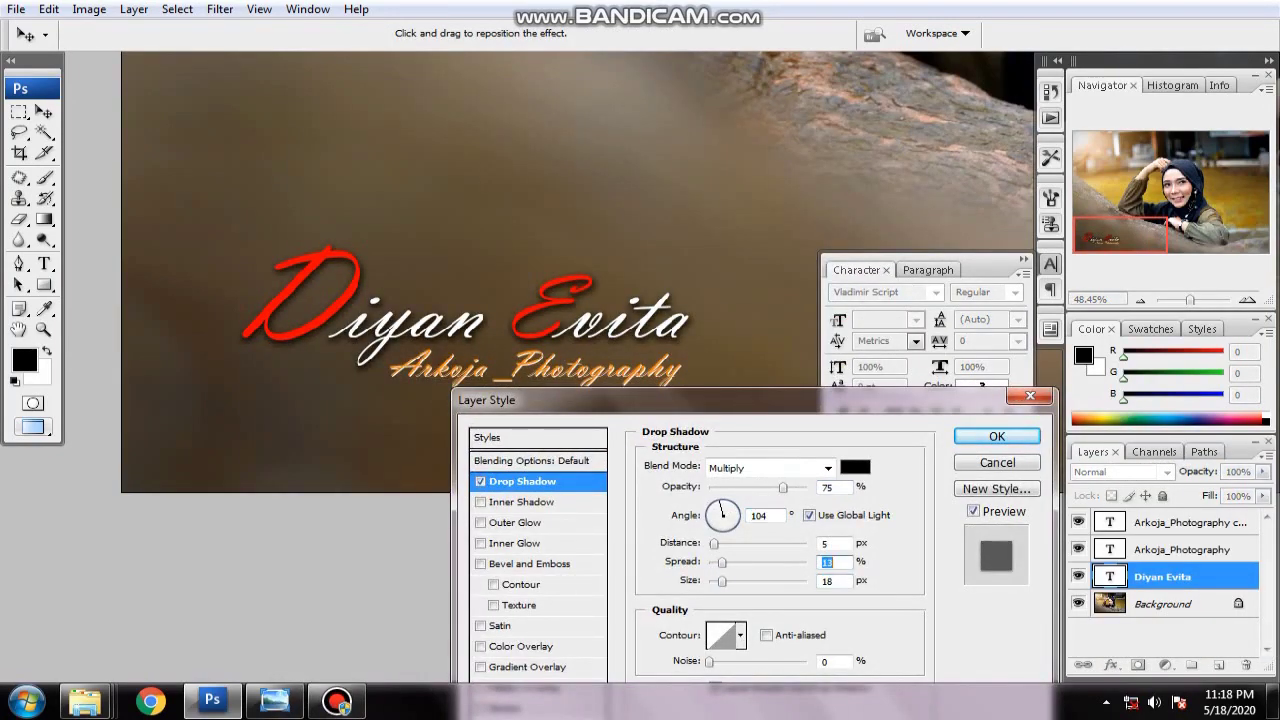
key("Return")
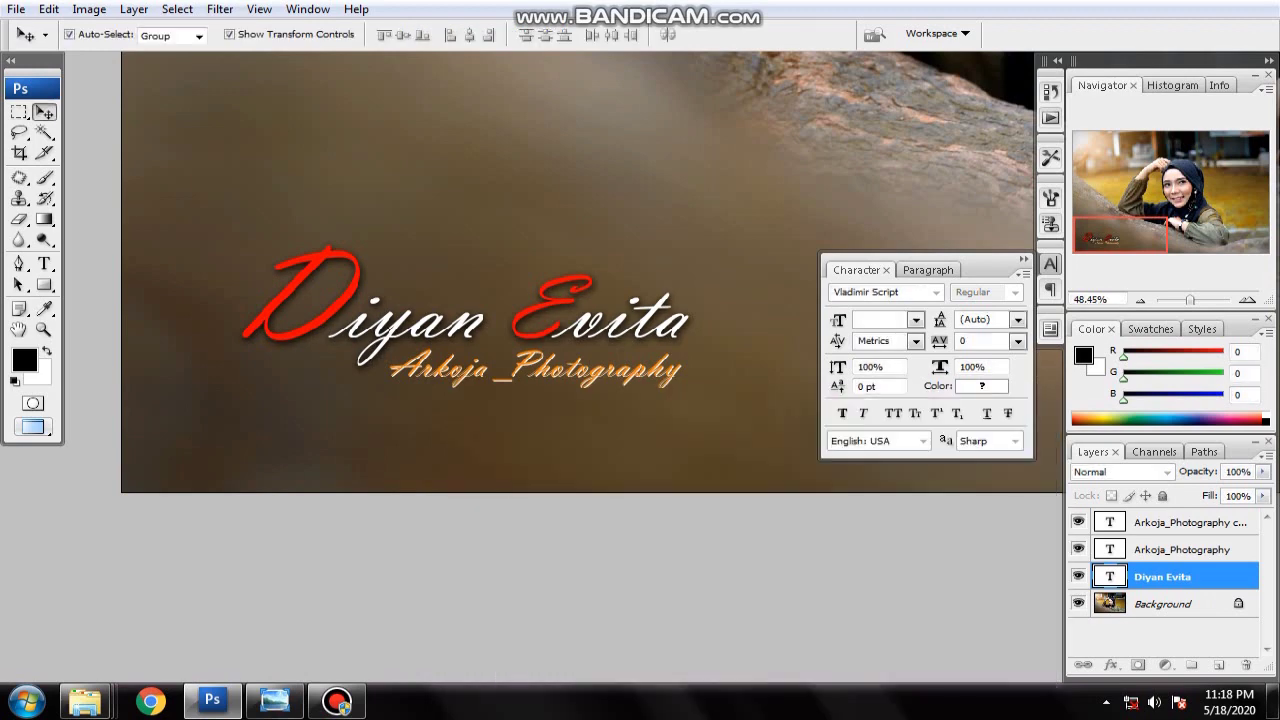
left_click_drag(1189, 299, 1181, 299)
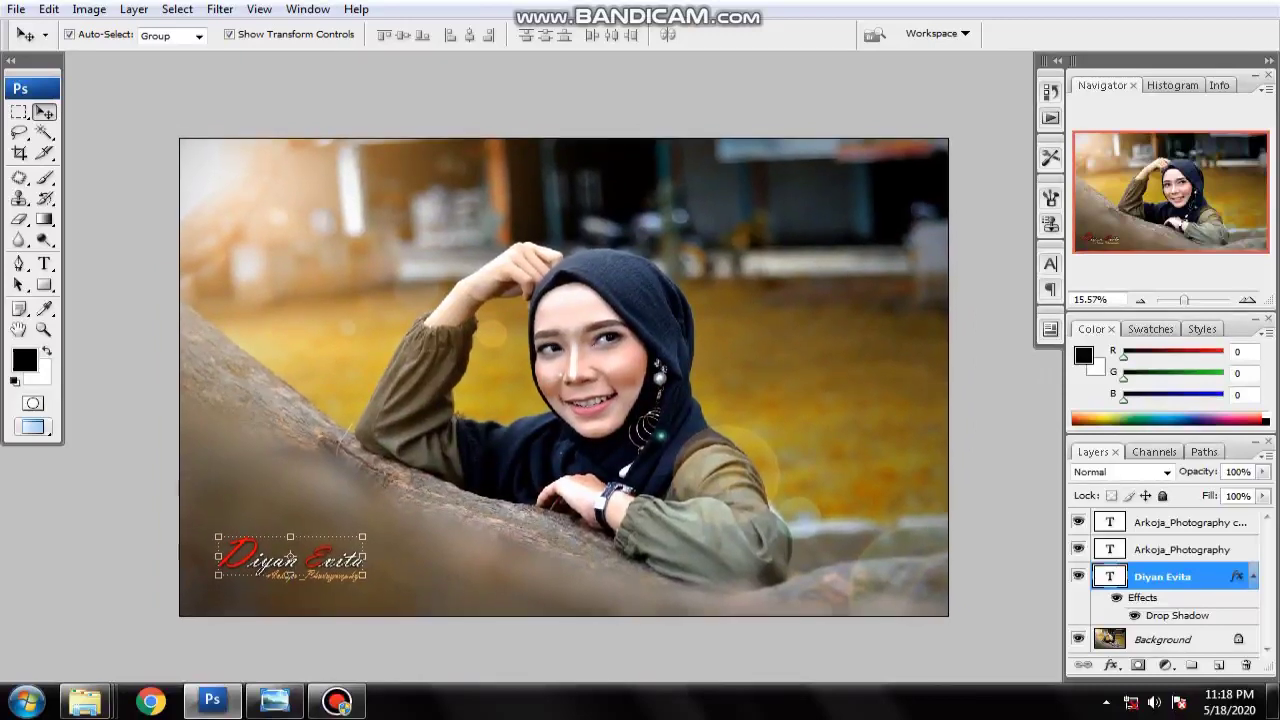
key("alt+bracketleft")
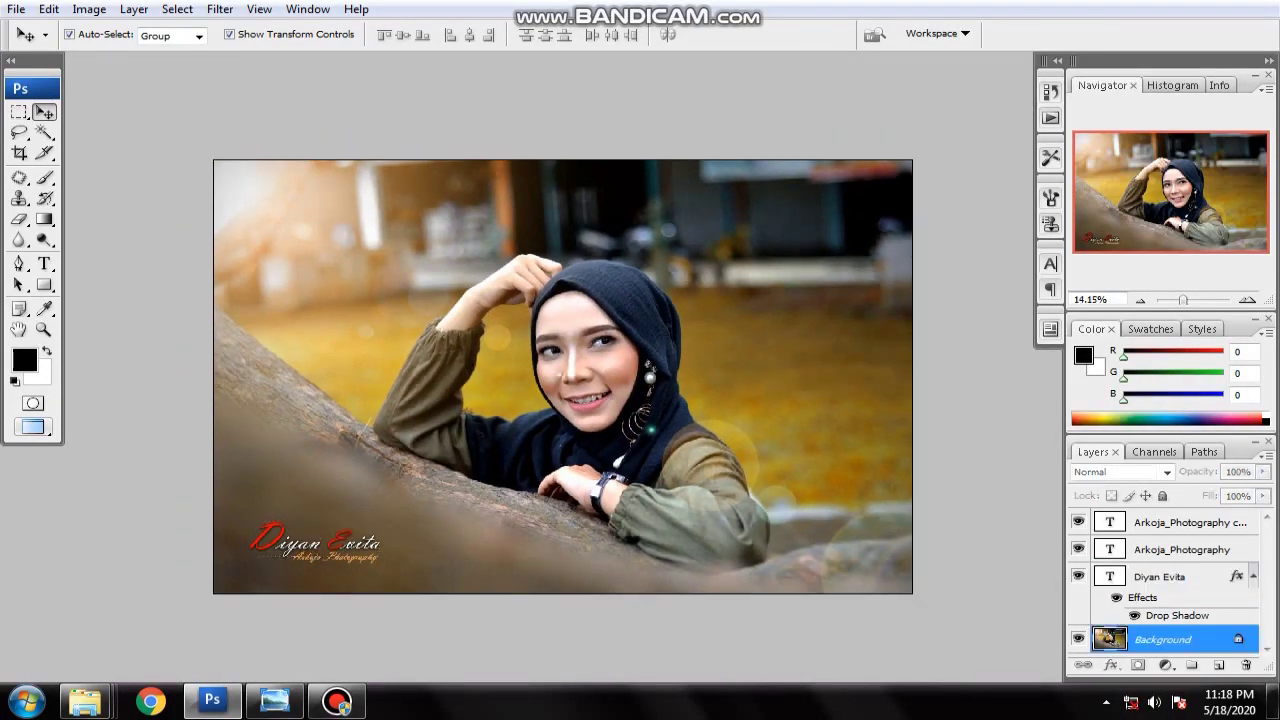